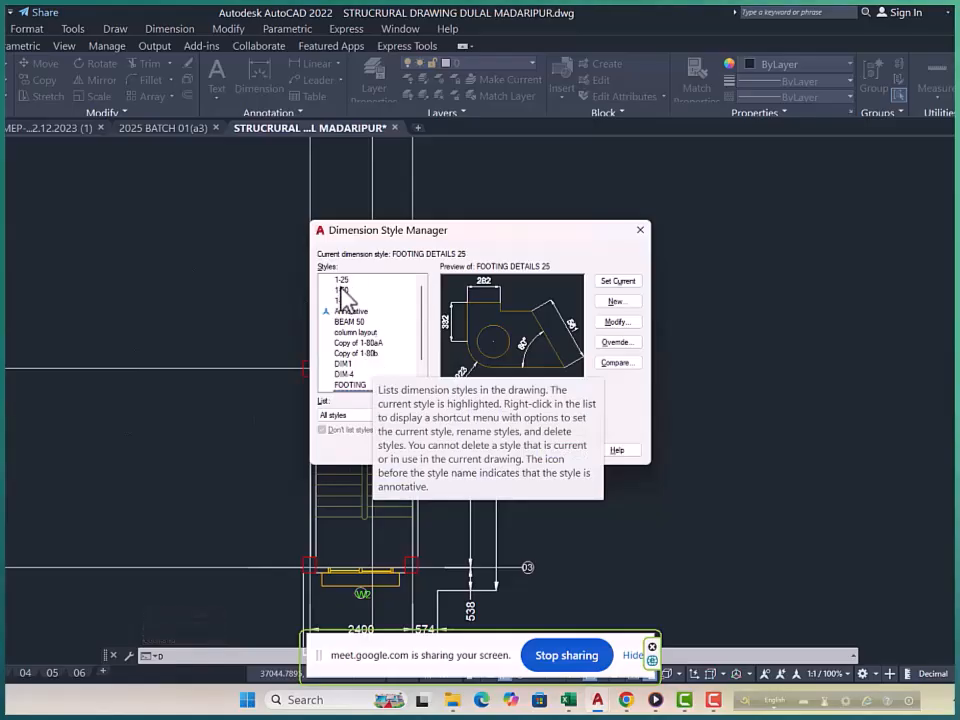
Review the text settings of the 1-50 dimension style and make that style current.
{"action": "left_click", "coordinate": [341, 290]}
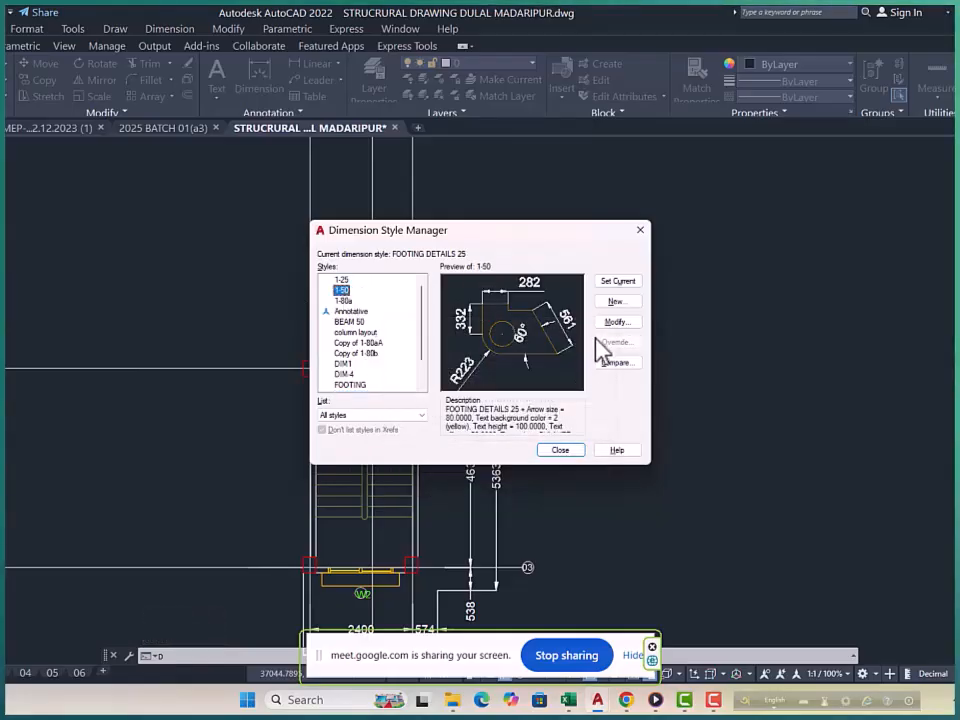
{"action": "left_click", "coordinate": [622, 324]}
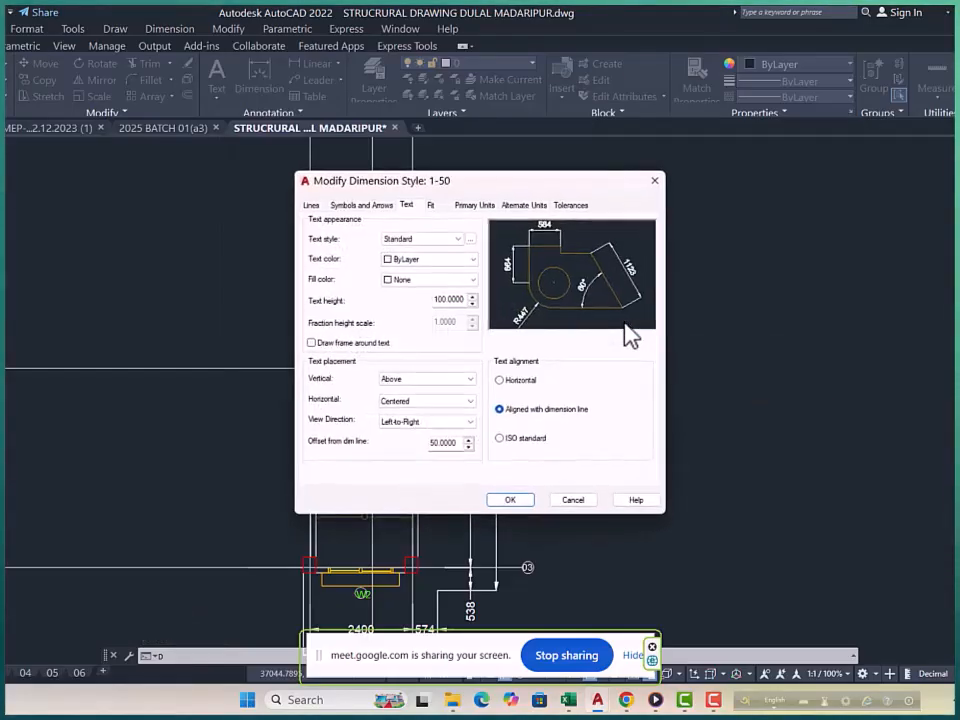
{"action": "left_click", "coordinate": [573, 500]}
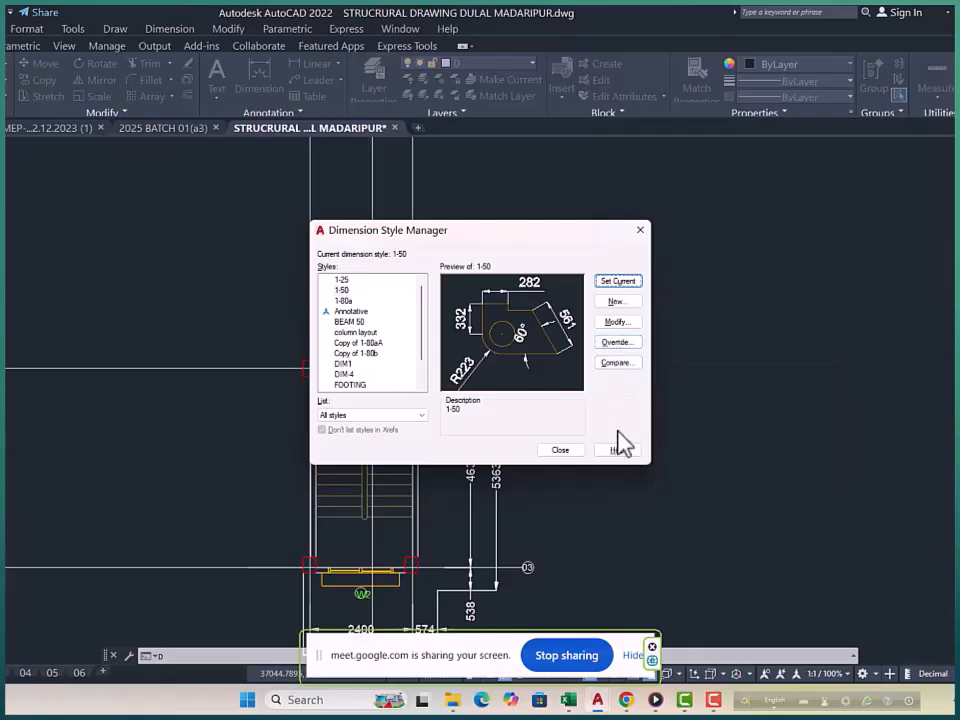
{"action": "left_click", "coordinate": [576, 452]}
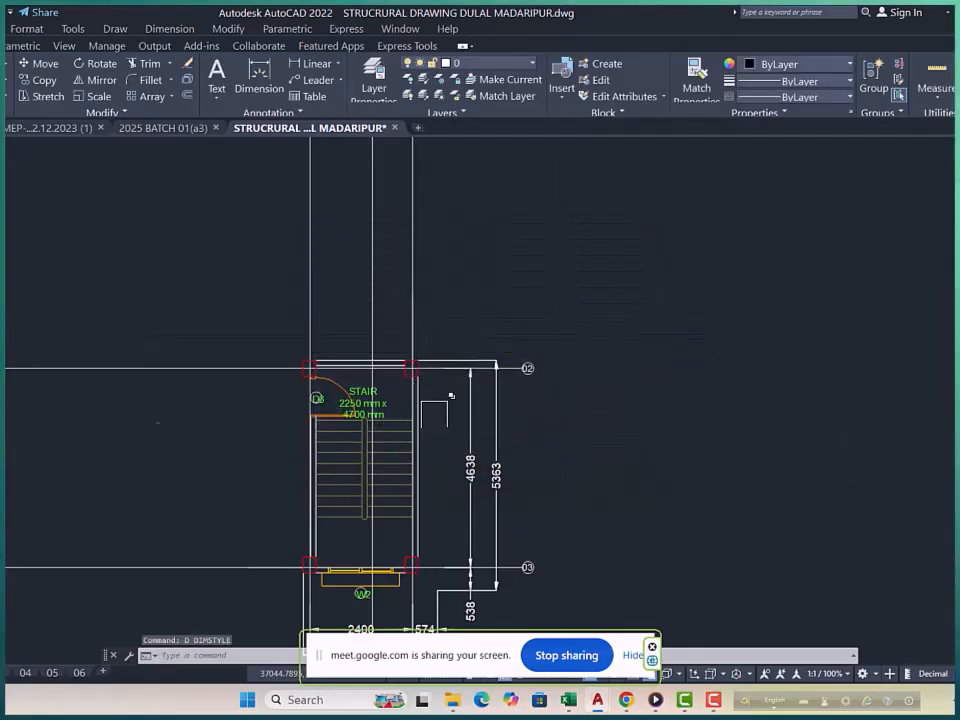
Assign a different dimension style to the outer vertical dimension (5363) beside the stair plan.
{"action": "middle_click_drag", "start_coordinate": [451, 396], "coordinate": [451, 366]}
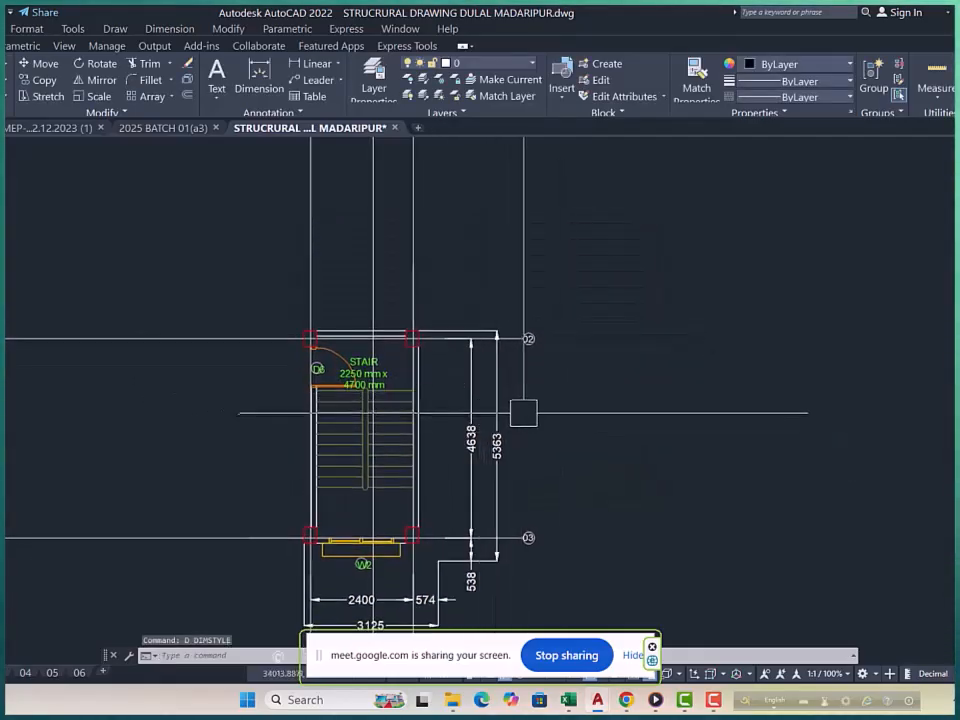
{"action": "type", "text": "MO"}
{"action": "key", "text": "Return"}
{"action": "left_click", "coordinate": [497, 420]}
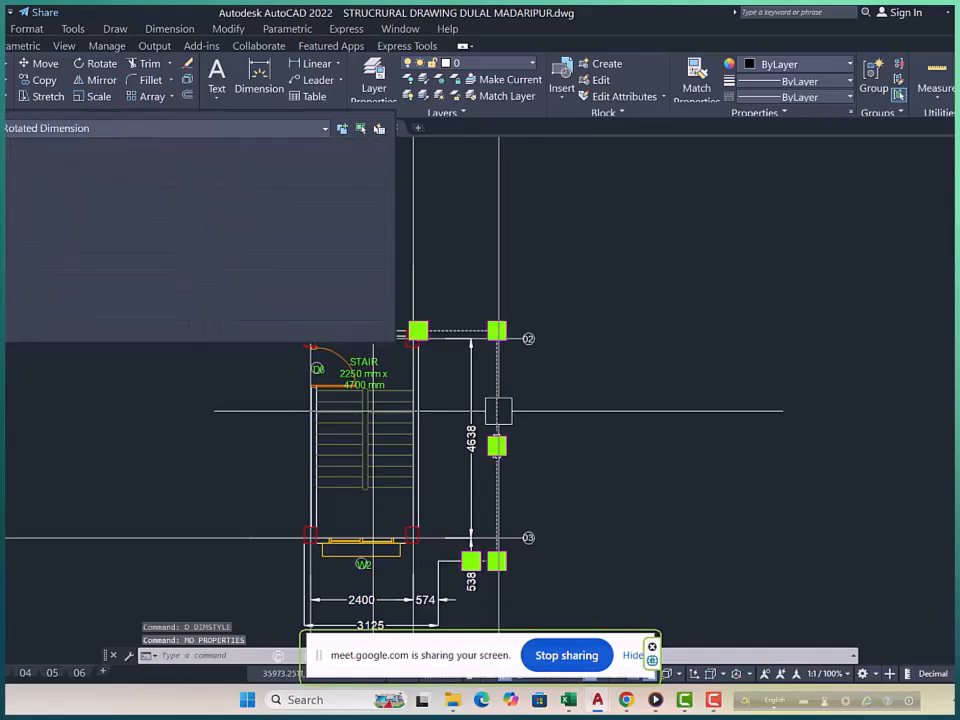
{"action": "scroll", "coordinate": [305, 270], "scroll_direction": "down", "scroll_amount": 2}
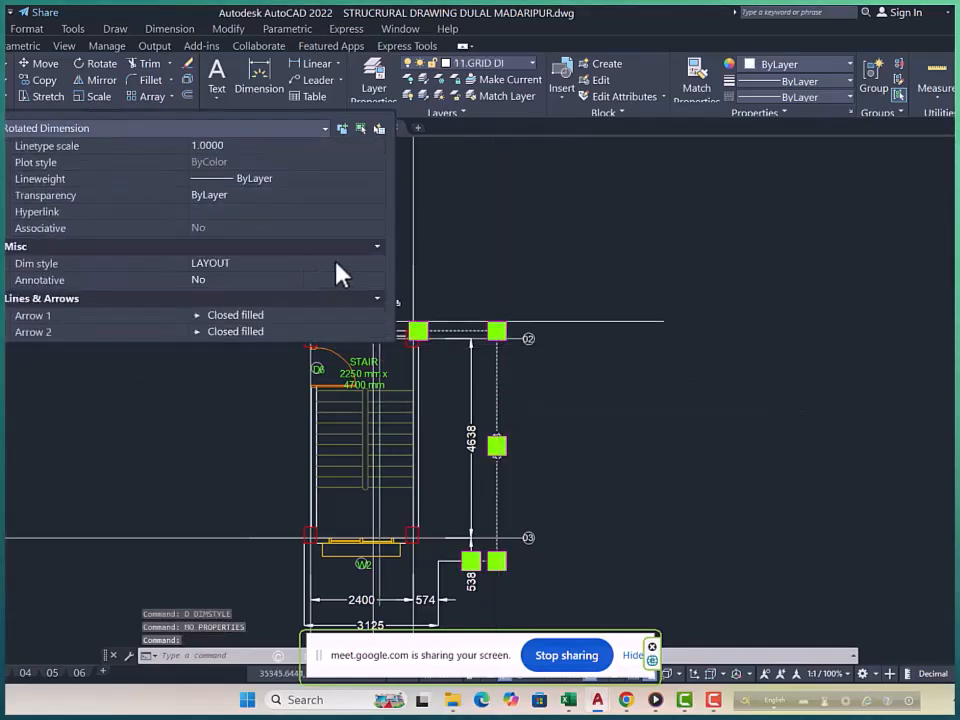
{"action": "left_click", "coordinate": [340, 270]}
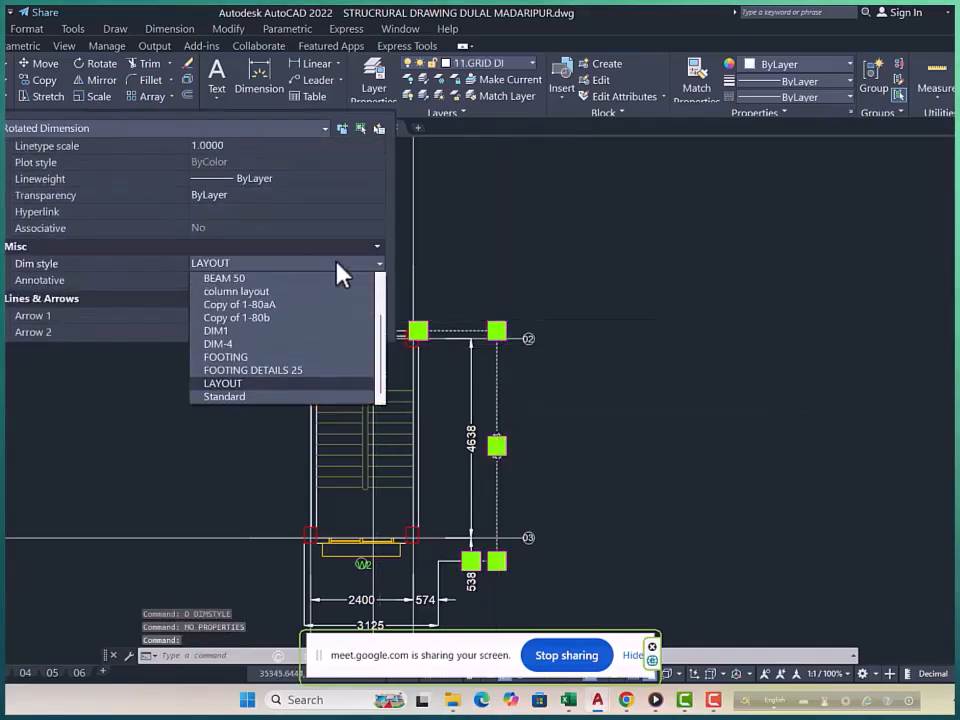
{"action": "left_click", "coordinate": [268, 278]}
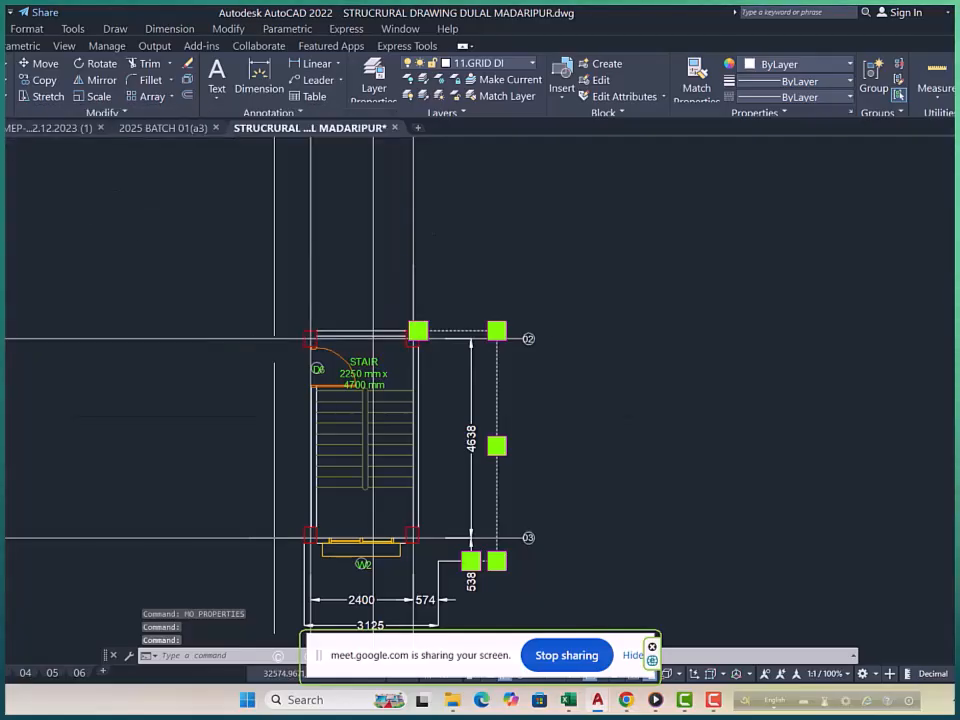
{"action": "scroll", "coordinate": [467, 398], "scroll_direction": "up", "scroll_amount": 4}
{"action": "key", "text": "Escape"}
{"action": "key", "text": "Escape"}
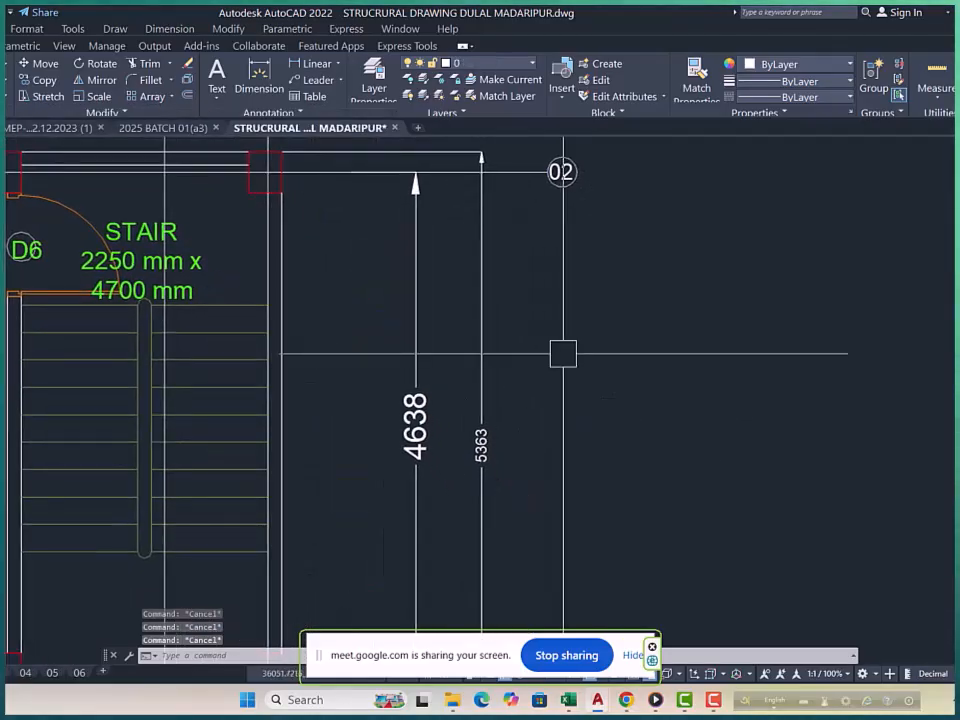
Match the properties of the 5363 dimension onto the 4638, 538, 3125, 574 and 2400 dimensions around the stair.
{"action": "type", "text": "ma"}
{"action": "key", "text": "Return"}
{"action": "left_click", "coordinate": [476, 371]}
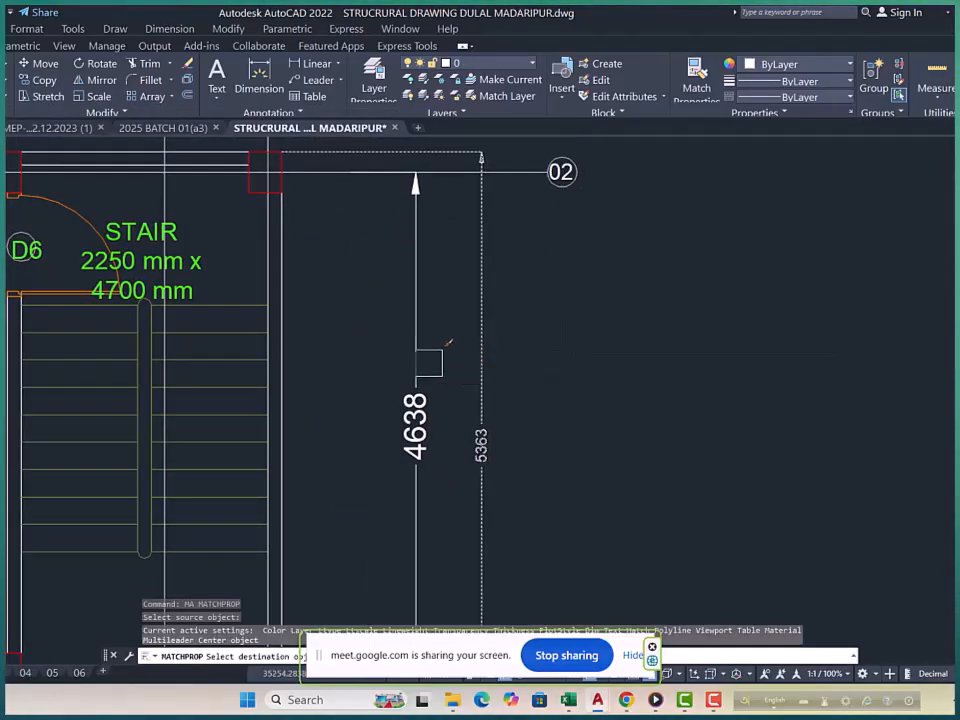
{"action": "left_click", "coordinate": [425, 361]}
{"action": "scroll", "coordinate": [494, 344], "scroll_direction": "down", "scroll_amount": 4}
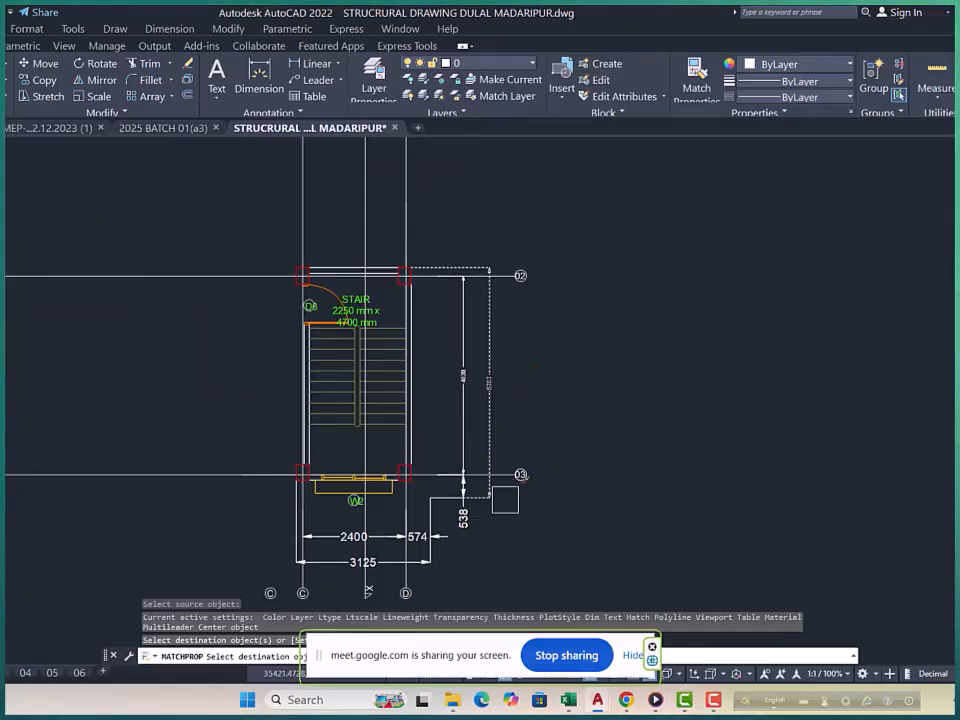
{"action": "scroll", "coordinate": [475, 525], "scroll_direction": "up", "scroll_amount": 4}
{"action": "left_click", "coordinate": [436, 511]}
{"action": "scroll", "coordinate": [402, 380], "scroll_direction": "down", "scroll_amount": 3}
{"action": "scroll", "coordinate": [323, 525], "scroll_direction": "up", "scroll_amount": 3}
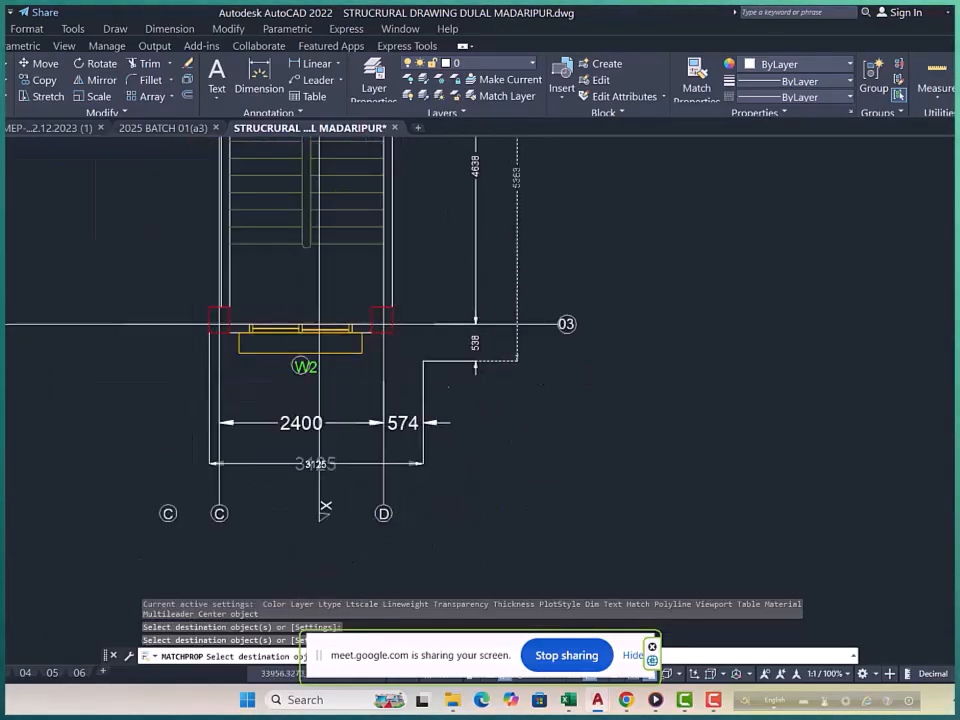
{"action": "left_click", "coordinate": [394, 430]}
{"action": "left_click", "coordinate": [322, 431]}
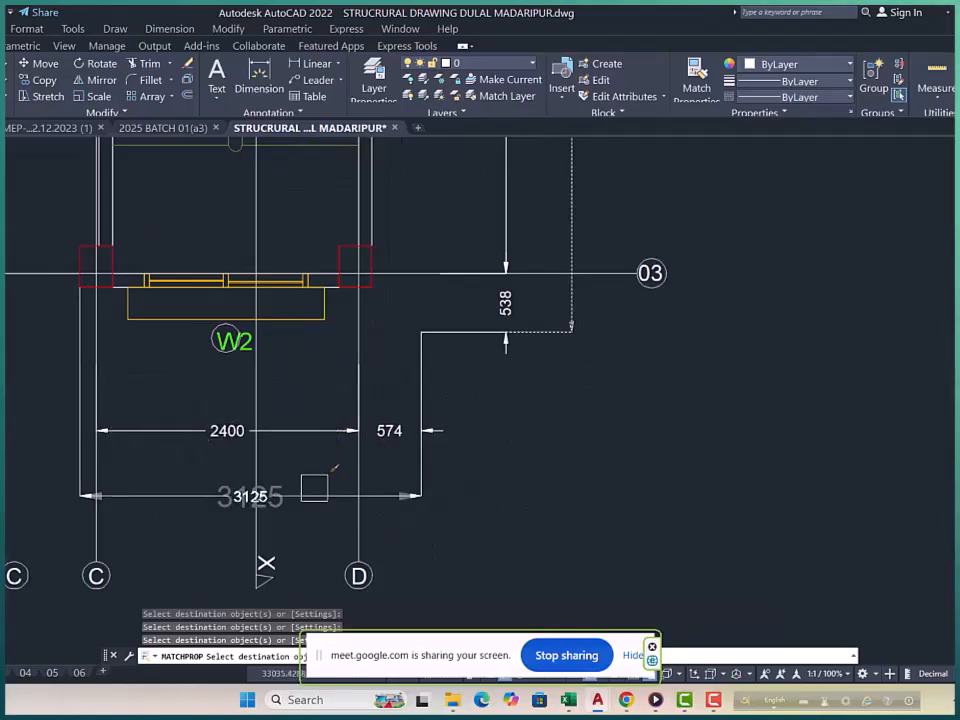
{"action": "scroll", "coordinate": [338, 430], "scroll_direction": "down", "scroll_amount": 2}
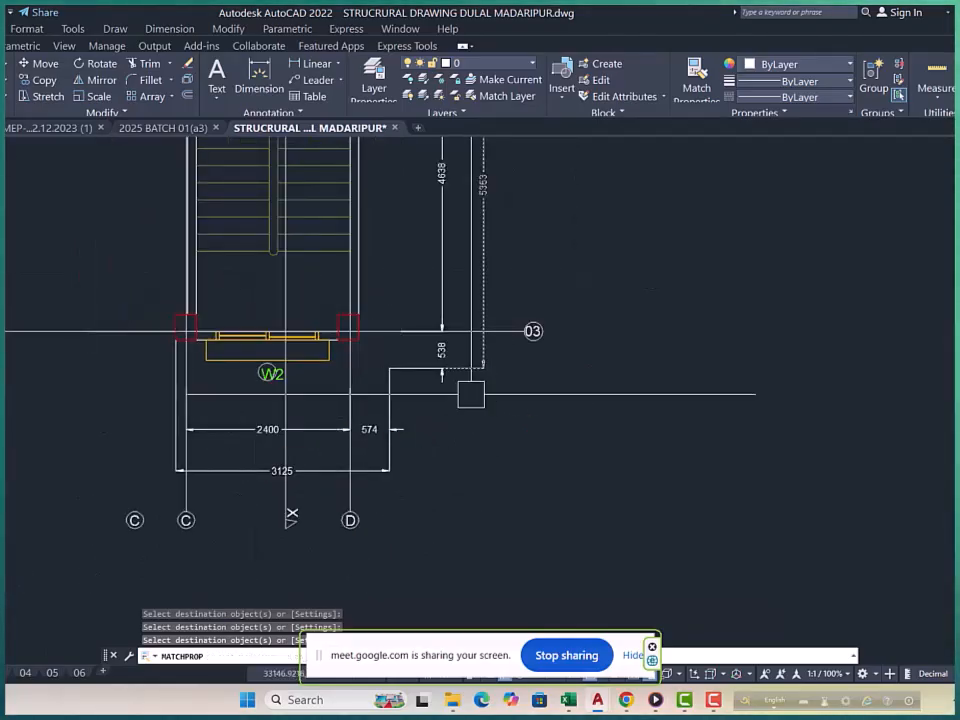
{"action": "scroll", "coordinate": [393, 385], "scroll_direction": "down", "scroll_amount": 3}
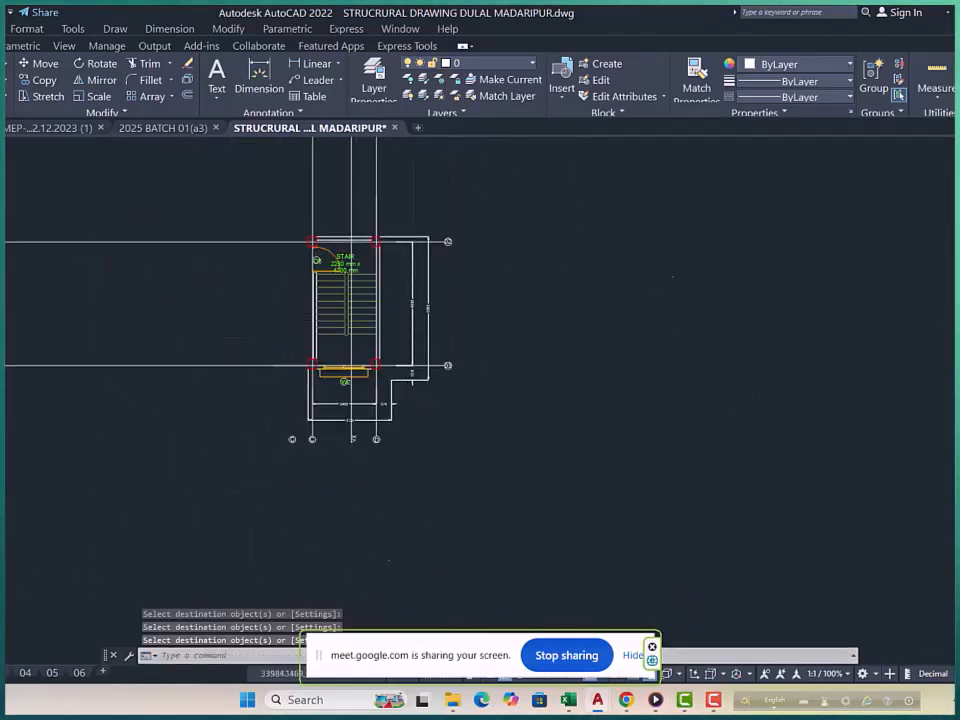
Erase the three vertical dimensions (5363, 4638 and 538) beside the stair plan.
{"action": "scroll", "coordinate": [390, 277], "scroll_direction": "up", "scroll_amount": 3}
{"action": "left_click", "coordinate": [546, 296]}
{"action": "left_click", "coordinate": [410, 338]}
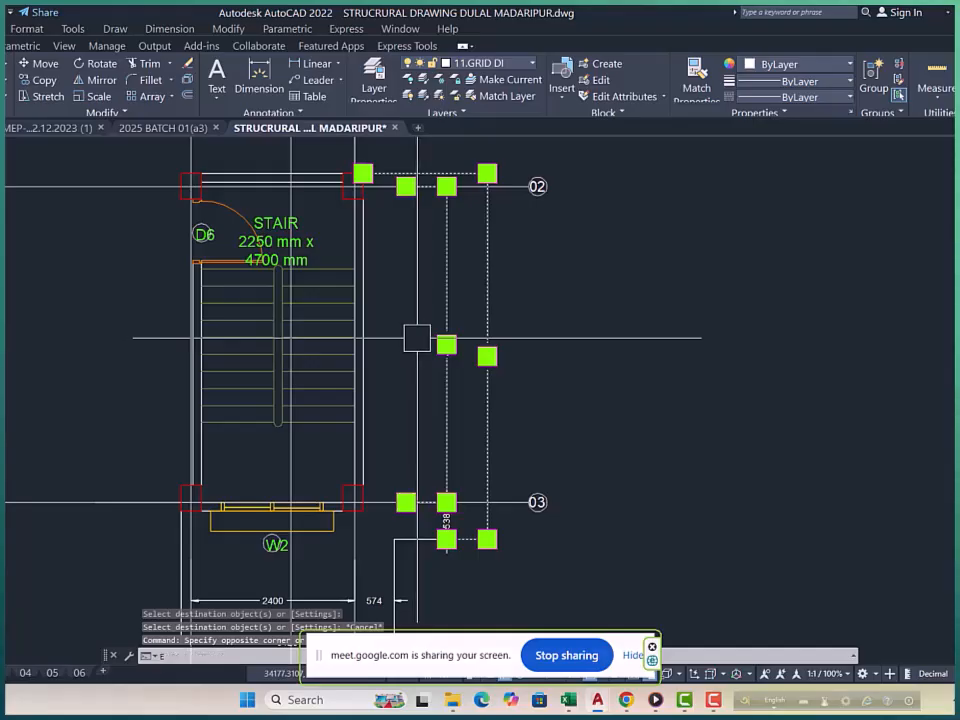
{"action": "key", "text": "space"}
{"action": "scroll", "coordinate": [525, 219], "scroll_direction": "down", "scroll_amount": 2}
{"action": "scroll", "coordinate": [454, 427], "scroll_direction": "up", "scroll_amount": 4}
{"action": "left_click", "coordinate": [528, 399]}
{"action": "left_click", "coordinate": [455, 434]}
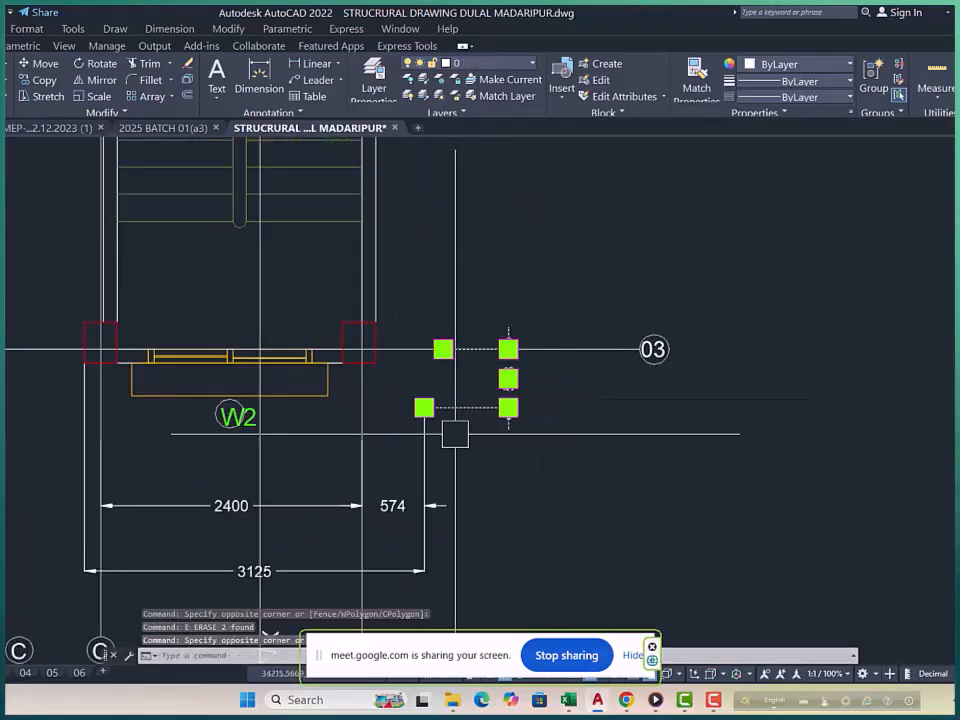
{"action": "key", "text": "space"}
Erase the 574 and 3125 horizontal dimensions below the stair plan.
{"action": "scroll", "coordinate": [560, 310], "scroll_direction": "down", "scroll_amount": 5}
{"action": "scroll", "coordinate": [560, 348], "scroll_direction": "up", "scroll_amount": 4}
{"action": "left_click", "coordinate": [540, 326]}
{"action": "left_click", "coordinate": [483, 418]}
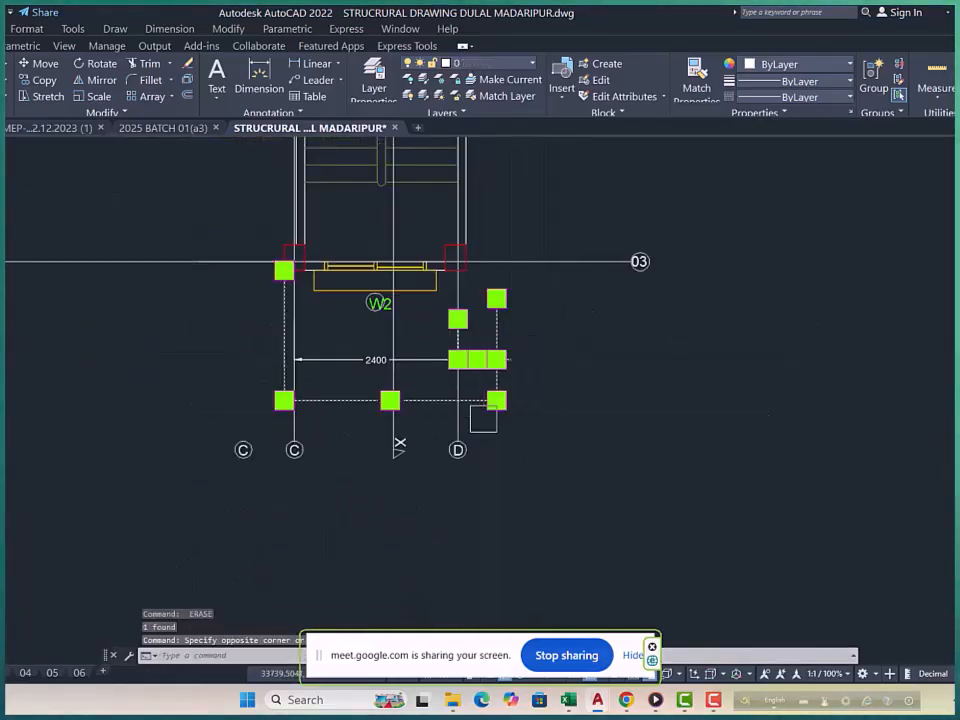
{"action": "key", "text": "space"}
Try to erase the 2400 dimension together with grid line C, the section line, both C bubbles and the section mark.
{"action": "left_click", "coordinate": [440, 332]}
{"action": "left_click", "coordinate": [303, 410]}
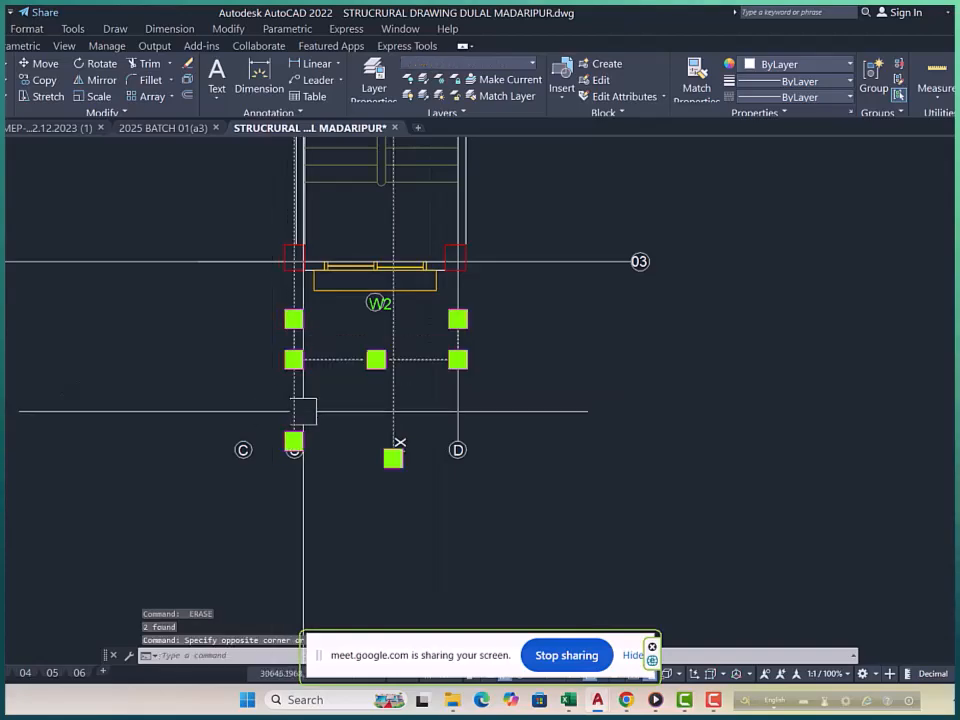
{"action": "key", "text": "space"}
{"action": "left_click", "coordinate": [454, 386]}
{"action": "left_click", "coordinate": [209, 514]}
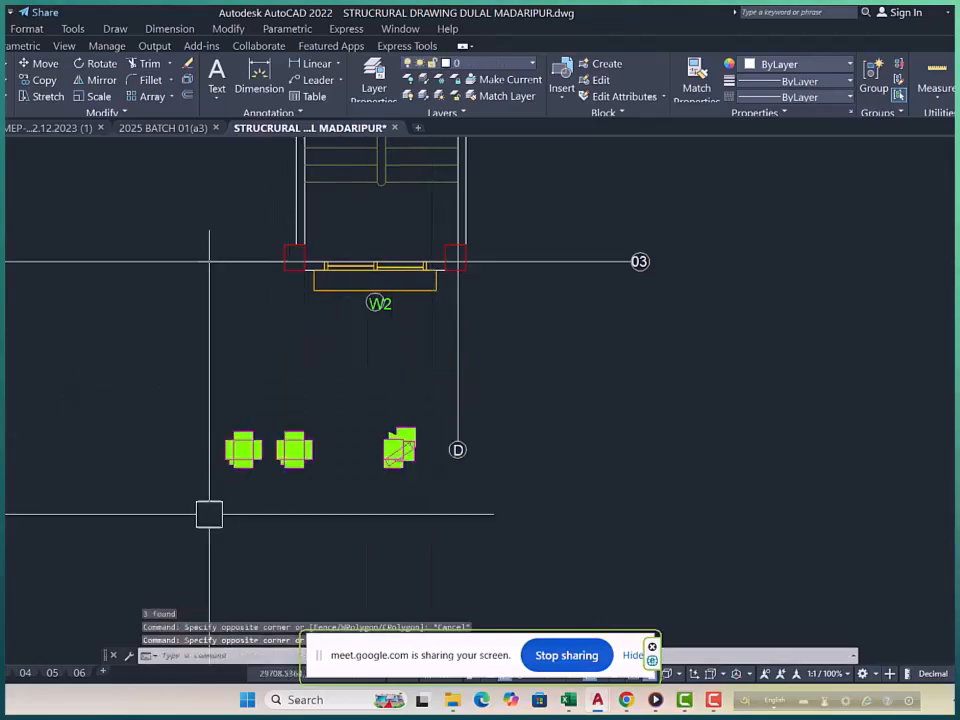
{"action": "key", "text": "space"}
{"action": "scroll", "coordinate": [439, 416], "scroll_direction": "down", "scroll_amount": 5}
{"action": "scroll", "coordinate": [392, 443], "scroll_direction": "up", "scroll_amount": 4}
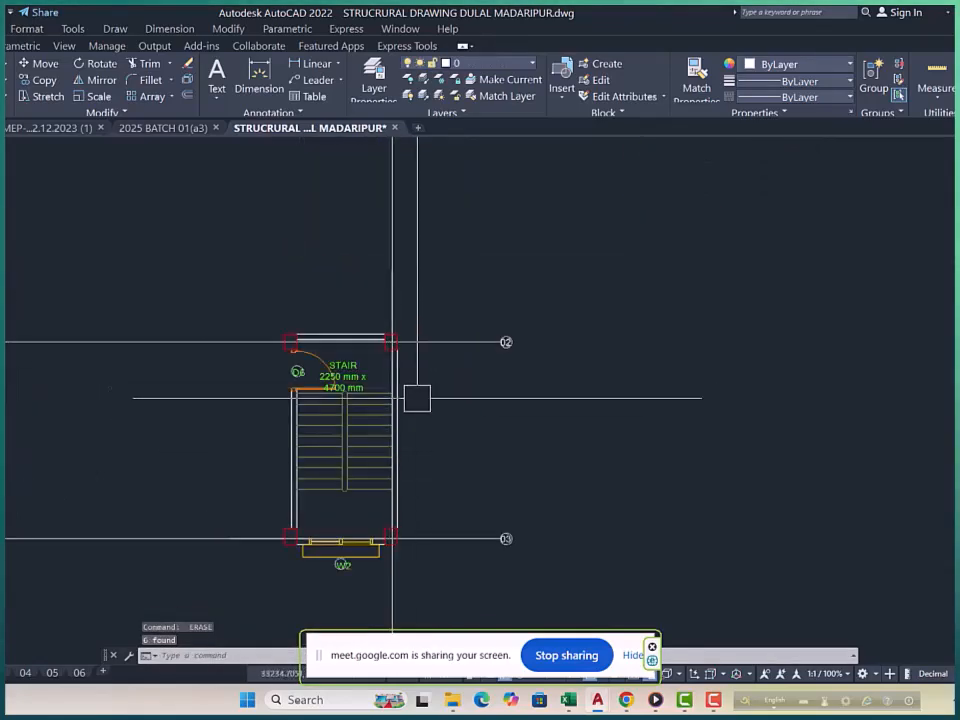
Undo the erasures of the 2400 dimension, grid line C, the section line and the bubbles below the stair.
{"action": "scroll", "coordinate": [417, 398], "scroll_direction": "down", "scroll_amount": 5}
{"action": "scroll", "coordinate": [392, 396], "scroll_direction": "up", "scroll_amount": 2}
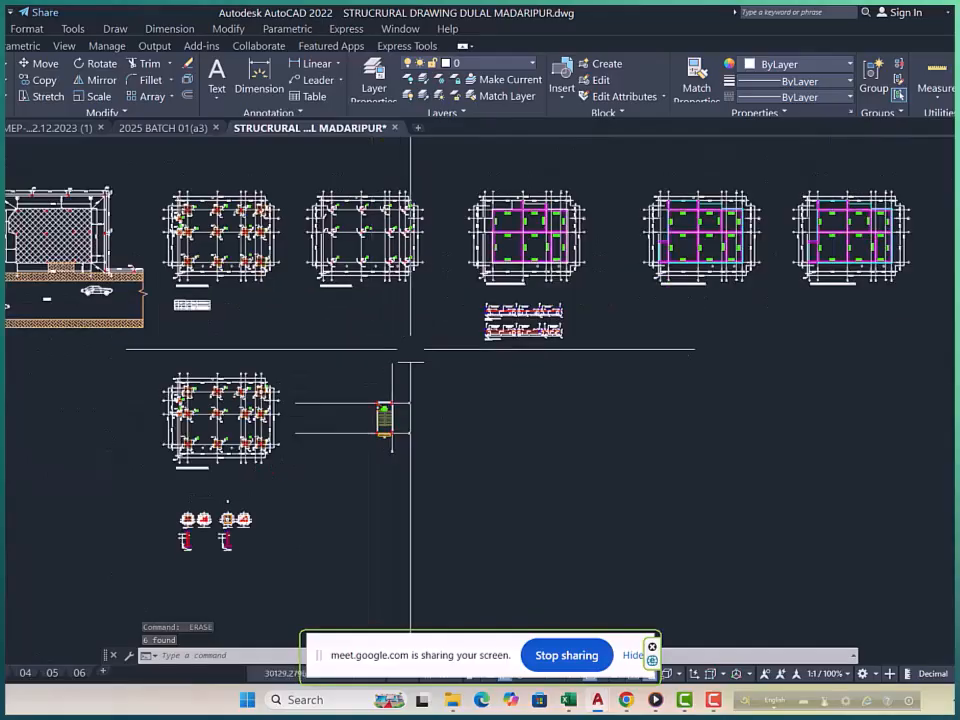
{"action": "scroll", "coordinate": [405, 350], "scroll_direction": "up", "scroll_amount": 4}
{"action": "scroll", "coordinate": [398, 333], "scroll_direction": "down", "scroll_amount": 3}
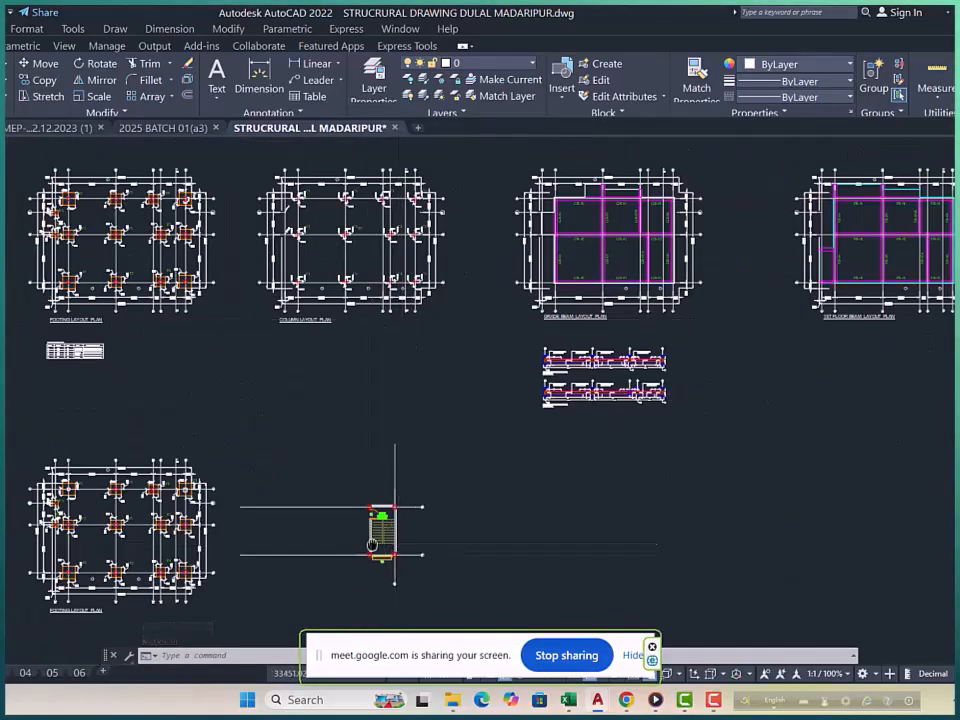
{"action": "scroll", "coordinate": [394, 515], "scroll_direction": "up", "scroll_amount": 5}
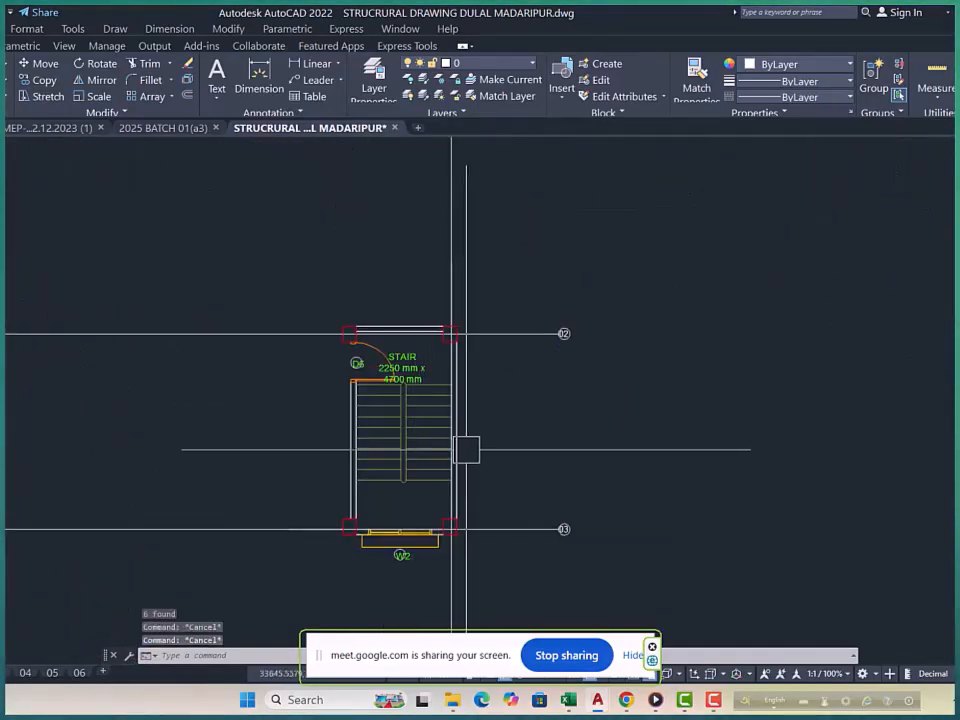
{"action": "key", "text": "ctrl+z"}
{"action": "key", "text": "ctrl+z"}
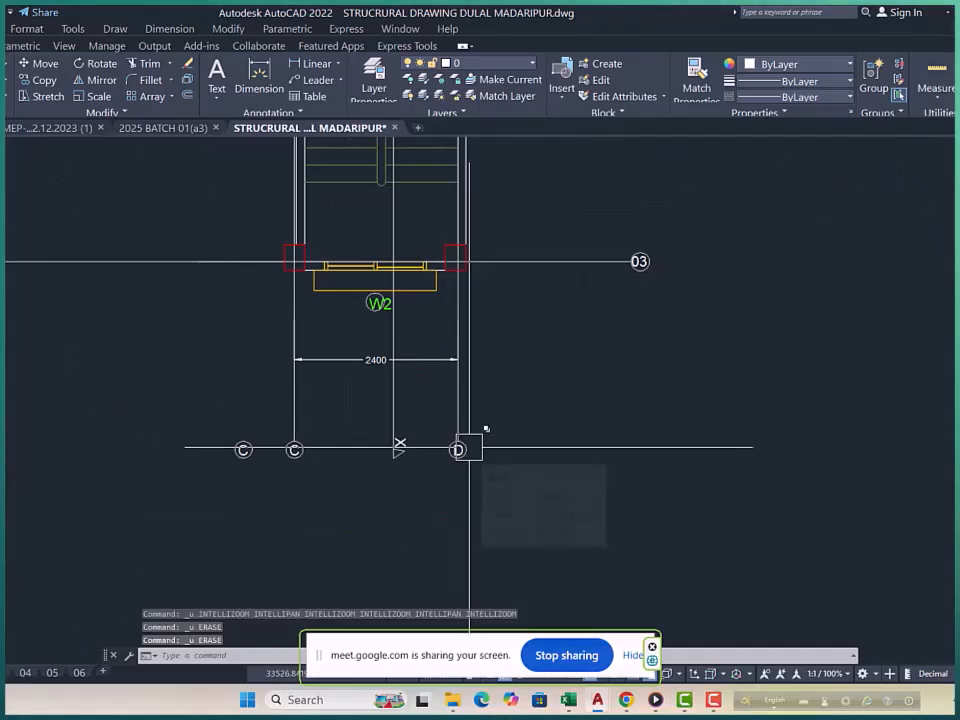
{"action": "key", "text": "ctrl+z"}
Erase the 2400 dimension, the section line with its X mark, and the extra C bubble beside grid line C.
{"action": "scroll", "coordinate": [374, 377], "scroll_direction": "up", "scroll_amount": 2}
{"action": "left_click", "coordinate": [415, 346]}
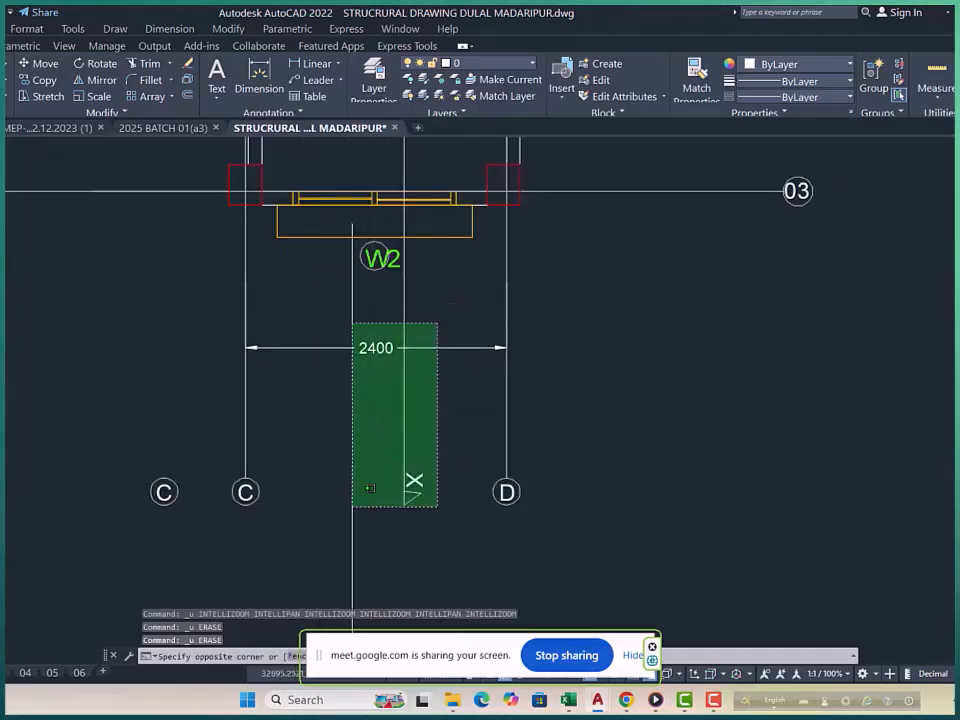
{"action": "left_click", "coordinate": [358, 461]}
{"action": "key", "text": "Delete"}
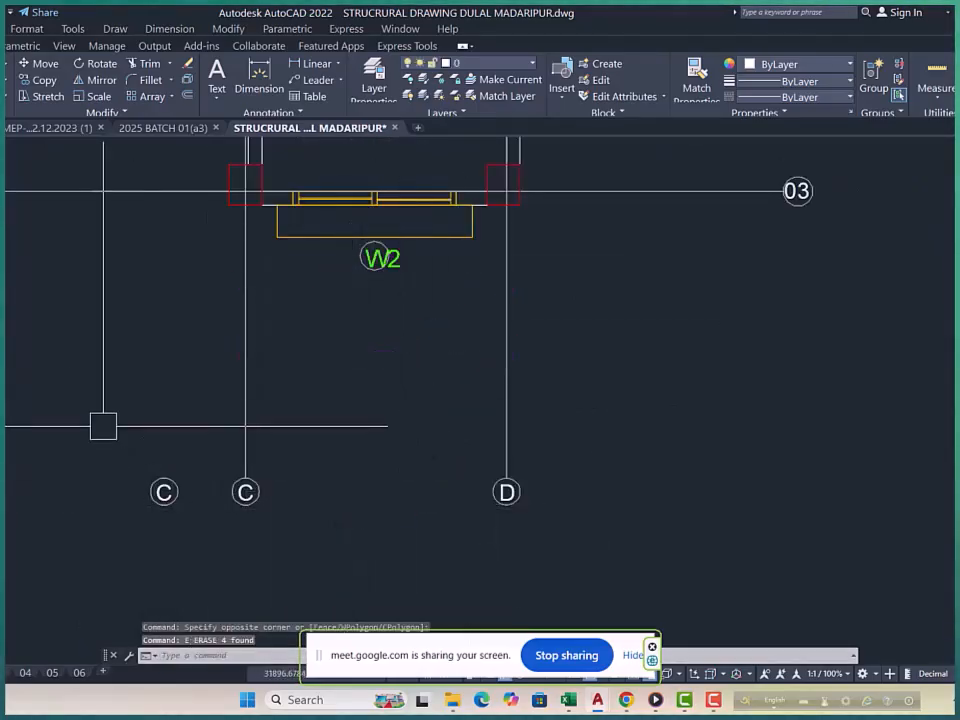
{"action": "left_click", "coordinate": [103, 424]}
{"action": "left_click", "coordinate": [223, 561]}
{"action": "key", "text": "Delete"}
Erase the W2 window tag and its circle below the stair window, keeping the rectangle above it.
{"action": "scroll", "coordinate": [362, 471], "scroll_direction": "down", "scroll_amount": 3}
{"action": "scroll", "coordinate": [334, 386], "scroll_direction": "up", "scroll_amount": 3}
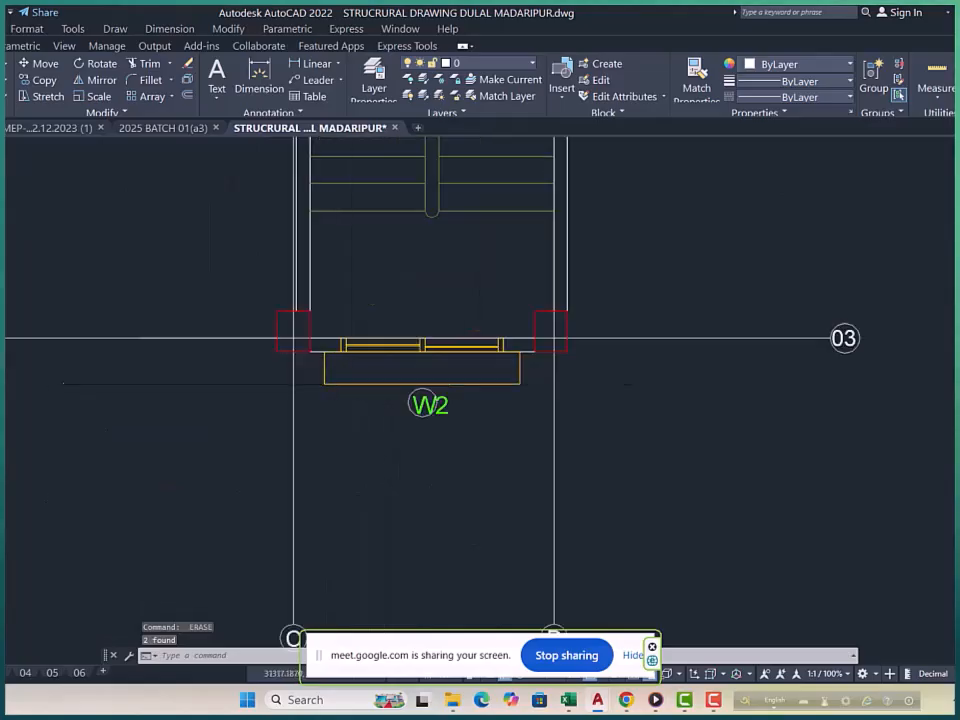
{"action": "scroll", "coordinate": [393, 390], "scroll_direction": "down", "scroll_amount": 3}
{"action": "scroll", "coordinate": [412, 376], "scroll_direction": "up", "scroll_amount": 6}
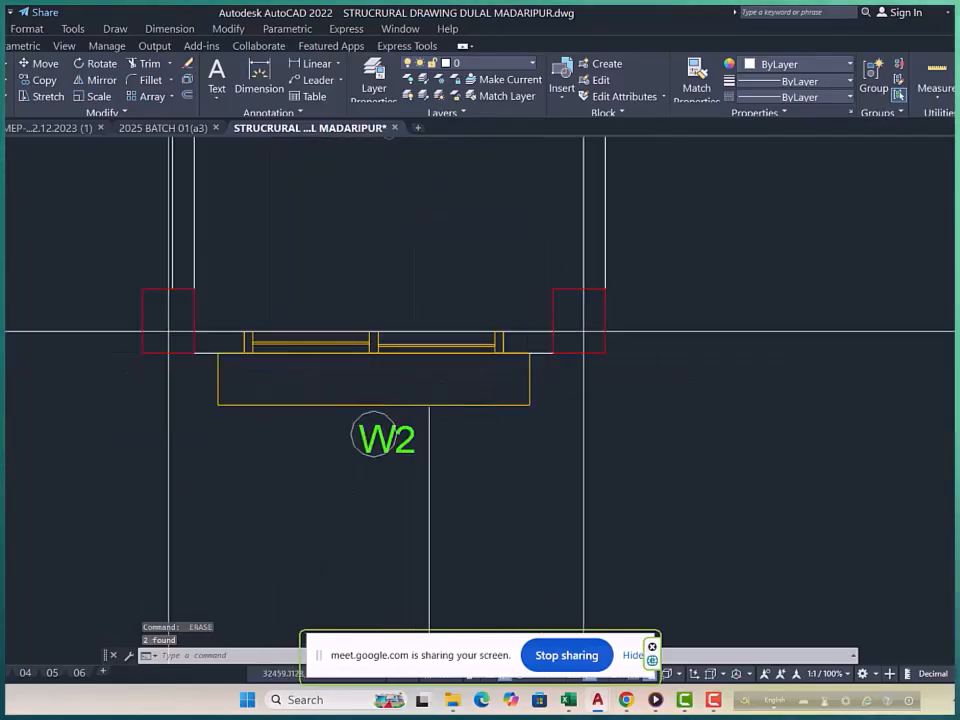
{"action": "left_click", "coordinate": [420, 390]}
{"action": "left_click", "coordinate": [252, 477]}
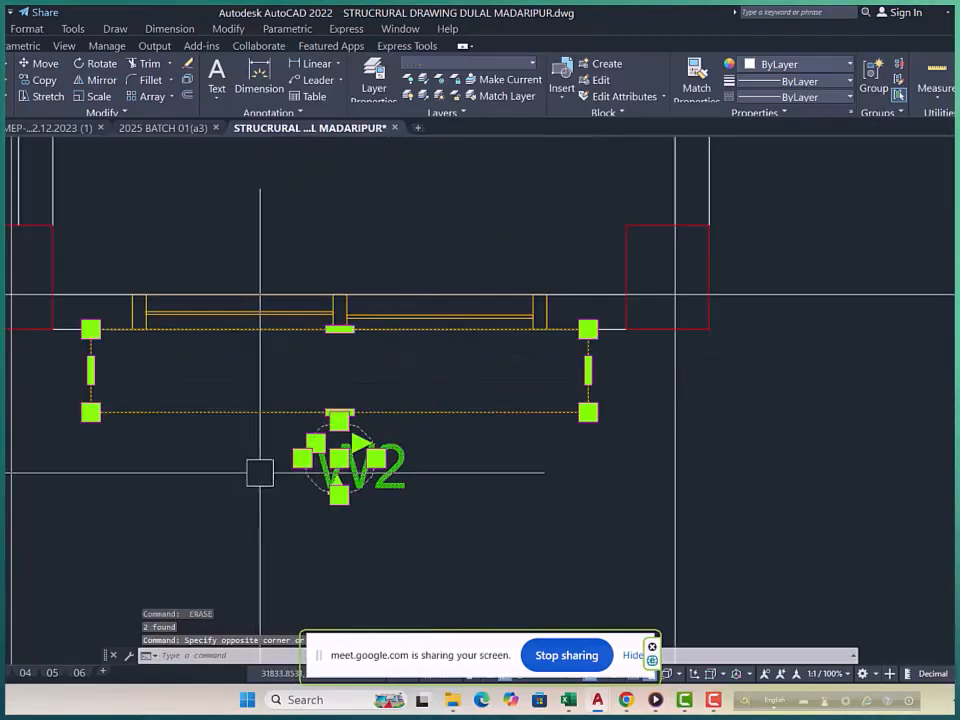
{"action": "key", "text": "Escape"}
{"action": "key", "text": "Escape"}
{"action": "left_click", "coordinate": [434, 442]}
{"action": "left_click", "coordinate": [181, 536]}
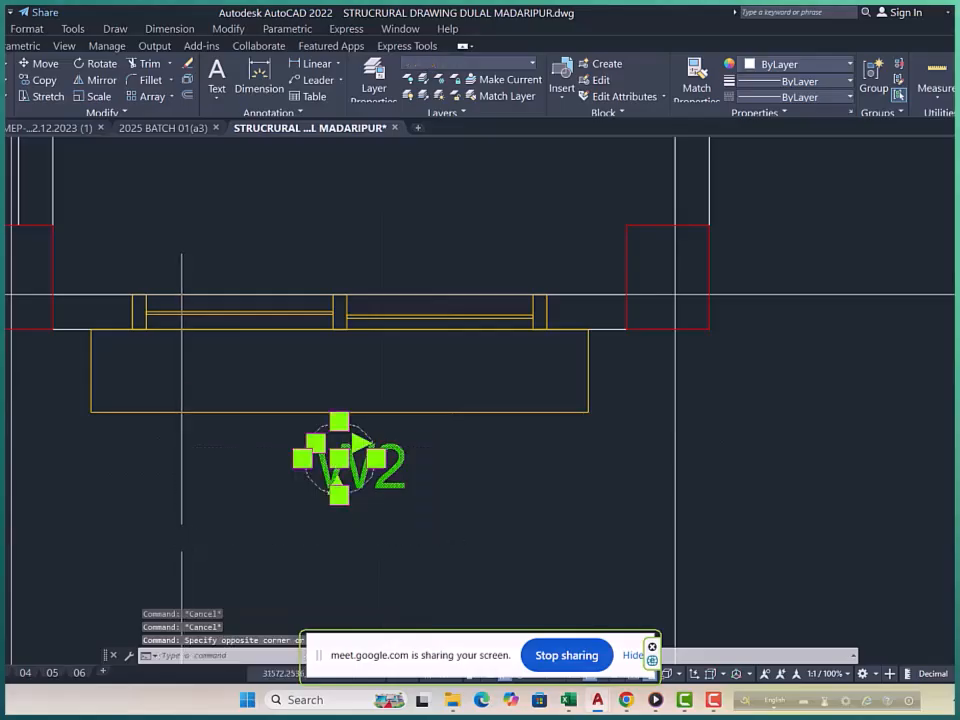
{"action": "type", "text": "e"}
{"action": "key", "text": "Return"}
Erase the STAIR 2250 mm x 4700 mm room label.
{"action": "scroll", "coordinate": [508, 493], "scroll_direction": "down", "scroll_amount": 5}
{"action": "scroll", "coordinate": [484, 463], "scroll_direction": "up", "scroll_amount": 3}
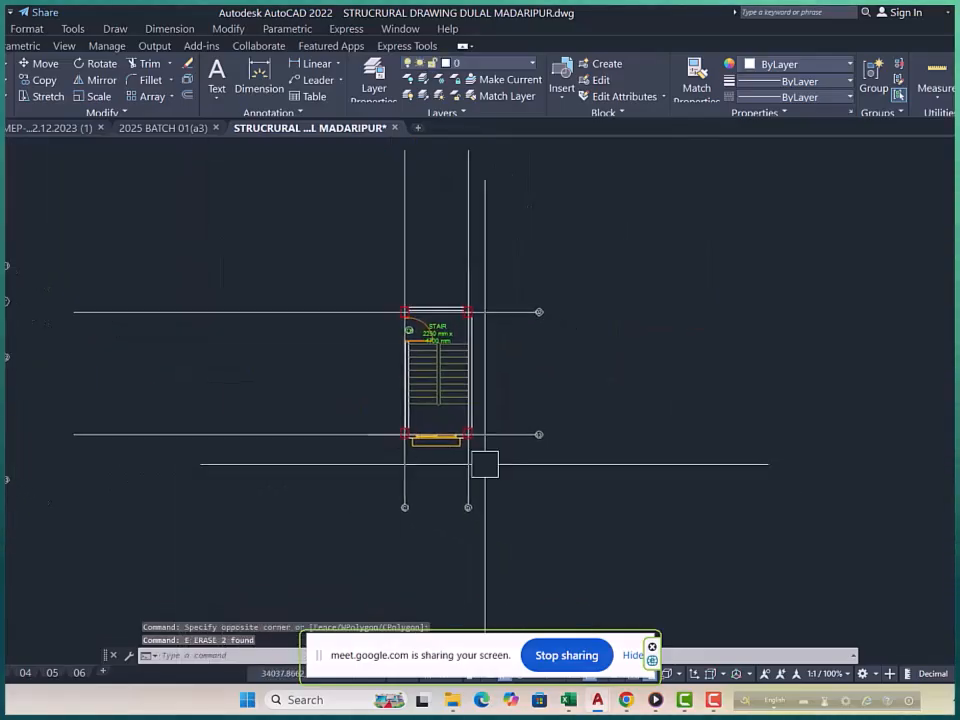
{"action": "scroll", "coordinate": [400, 336], "scroll_direction": "up", "scroll_amount": 2}
{"action": "left_click", "coordinate": [555, 302]}
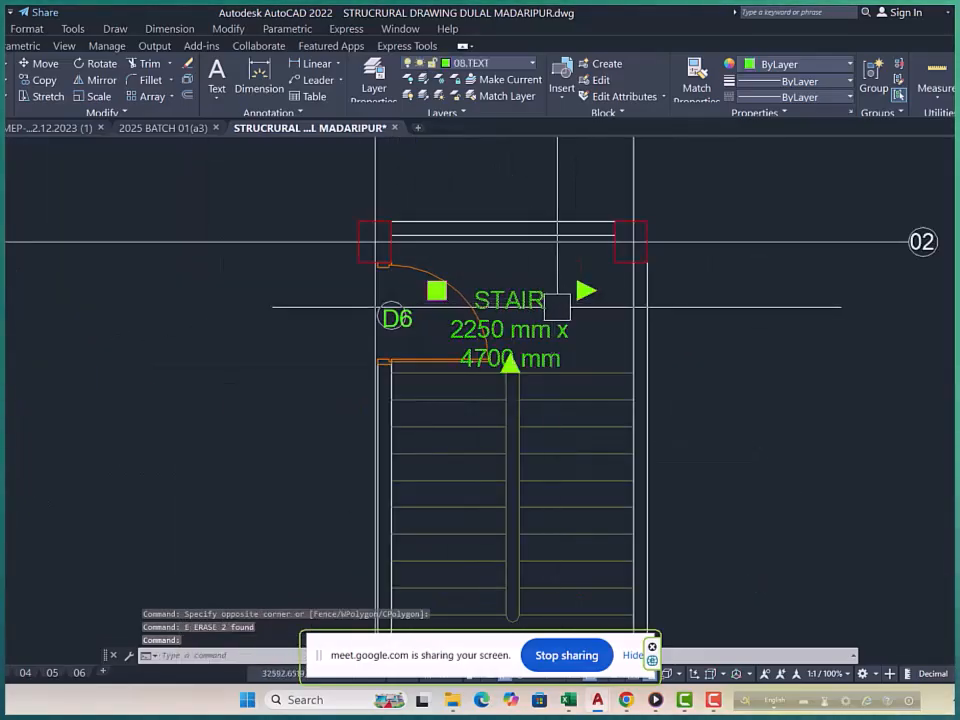
{"action": "type", "text": "e"}
{"action": "key", "text": "Return"}
Erase the D6 door tag and its circle beside the stair door.
{"action": "scroll", "coordinate": [400, 318], "scroll_direction": "up", "scroll_amount": 3}
{"action": "left_click", "coordinate": [480, 277]}
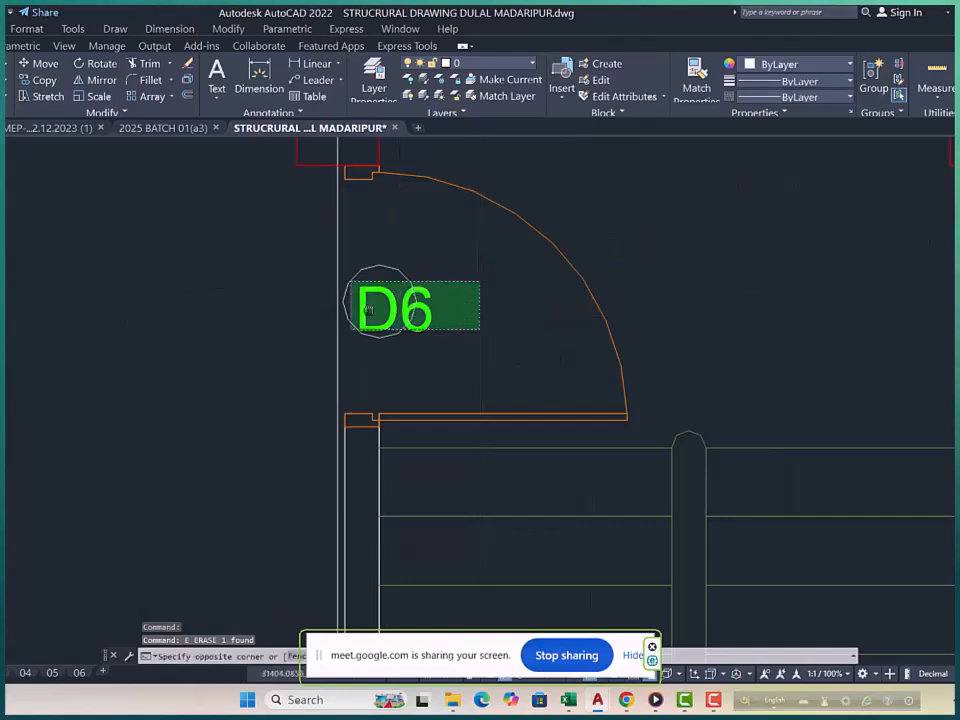
{"action": "left_click", "coordinate": [350, 330]}
{"action": "key", "text": "Delete"}
{"action": "scroll", "coordinate": [386, 343], "scroll_direction": "down", "scroll_amount": 5}
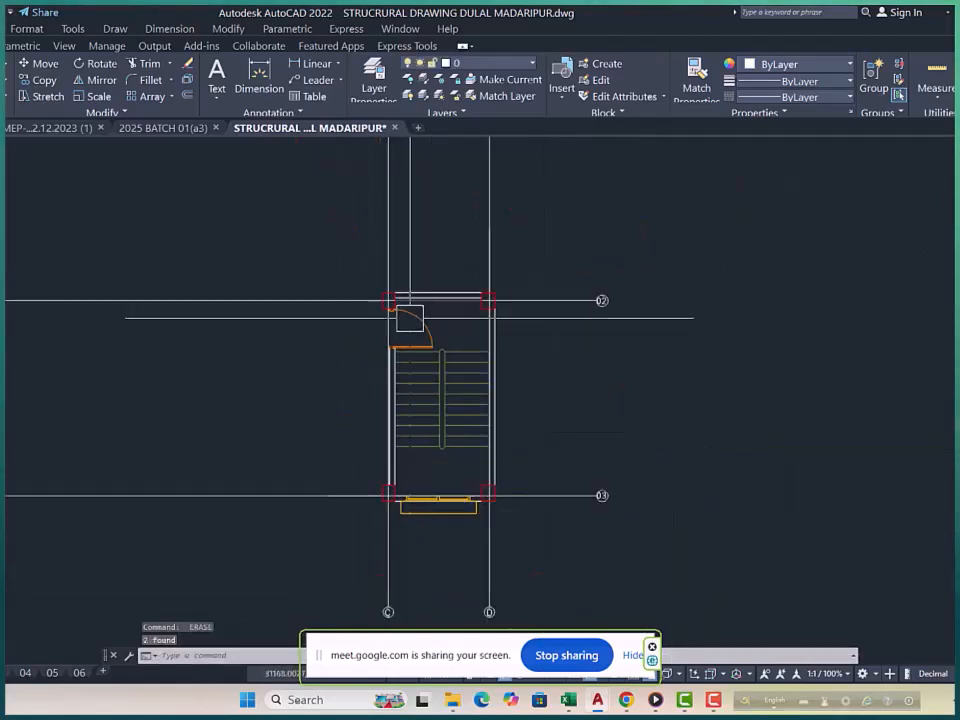
{"action": "key", "text": "Escape"}
{"action": "key", "text": "Escape"}
{"action": "key", "text": "Escape"}
Add a vertical linear dimension from the top corner of the column at D-02 to grid line 02, placed 300 outside the column.
{"action": "middle_click_drag", "start_coordinate": [489, 321], "coordinate": [460, 279]}
{"action": "scroll", "coordinate": [460, 279], "scroll_direction": "up", "scroll_amount": 4}
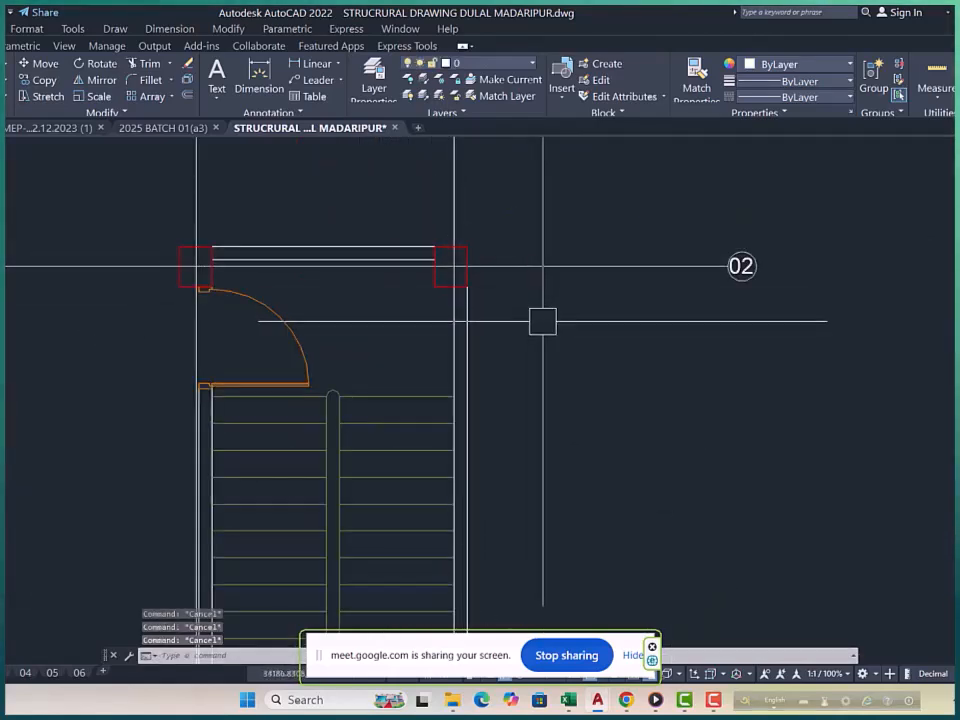
{"action": "type", "text": "DLI"}
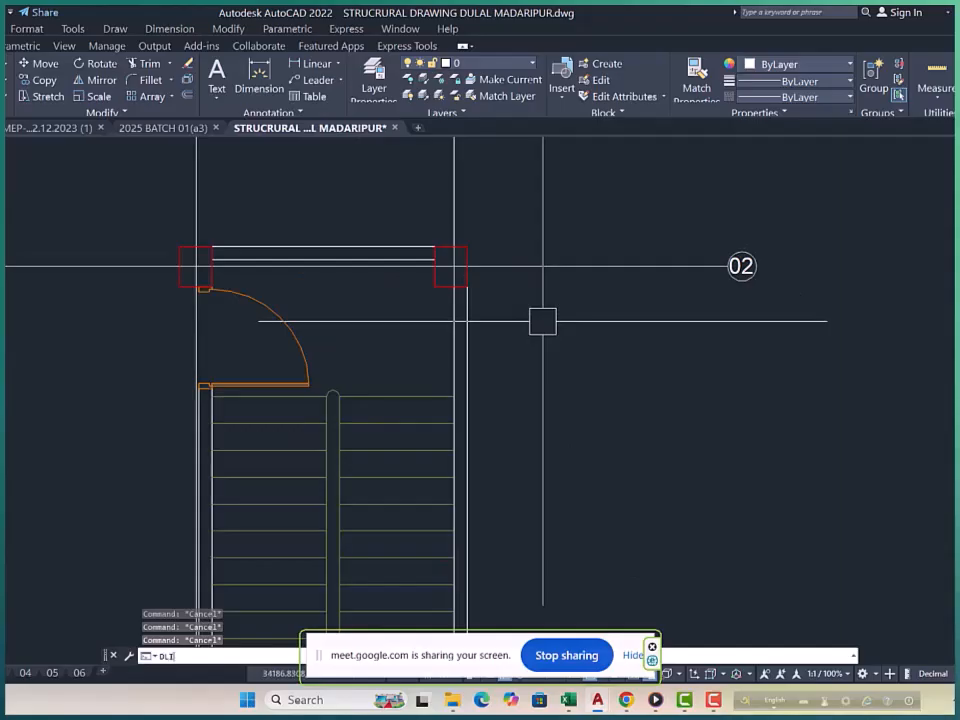
{"action": "key", "text": "Return"}
{"action": "scroll", "coordinate": [503, 260], "scroll_direction": "up", "scroll_amount": 2}
{"action": "left_click", "coordinate": [446, 238]}
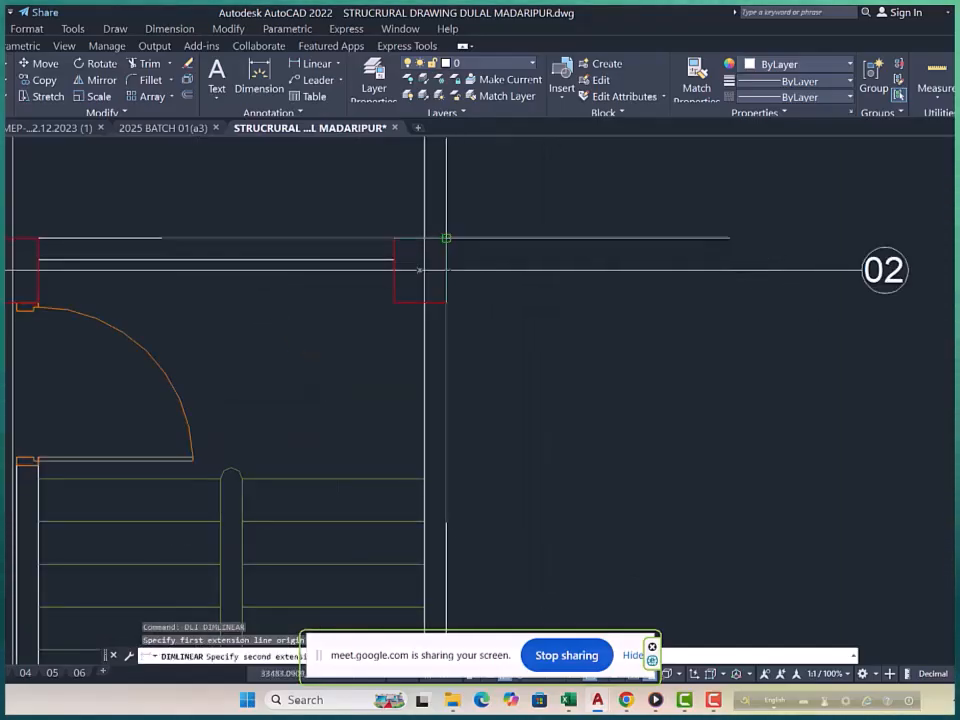
{"action": "left_click", "coordinate": [446, 270]}
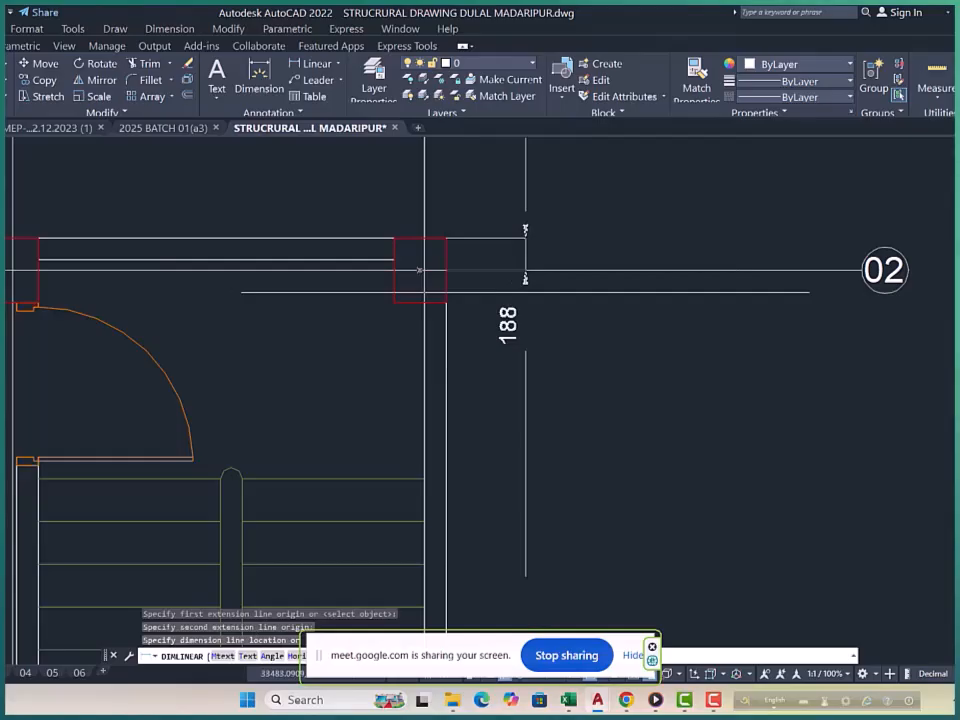
{"action": "type", "text": "300"}
{"action": "key", "text": "Return"}
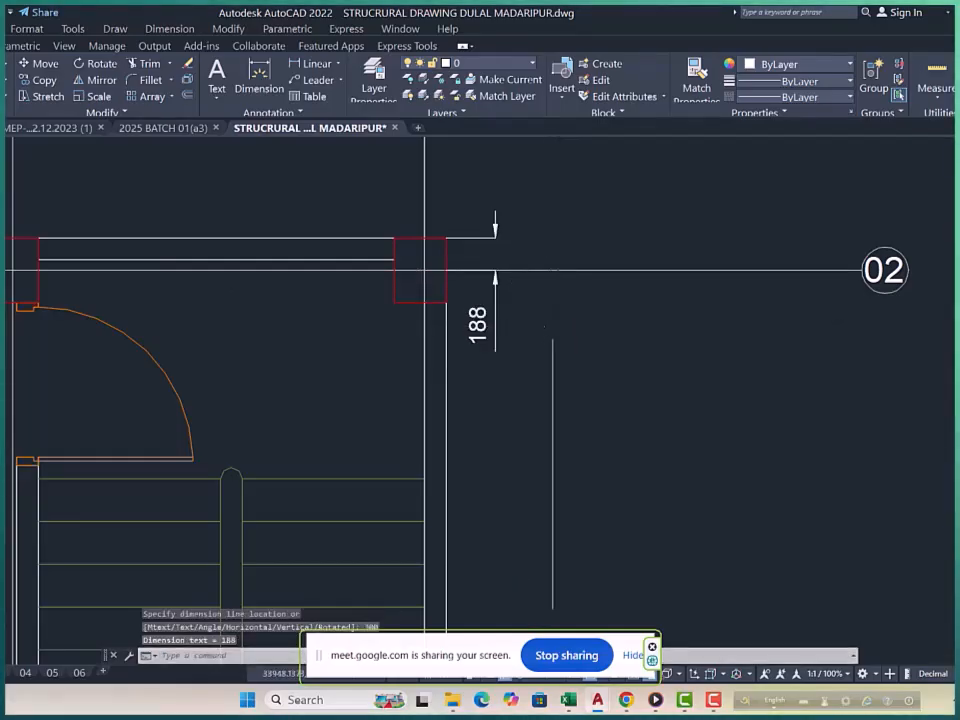
Stretch the column dimension at grid line 02 outward by 150.
{"action": "left_click", "coordinate": [495, 300]}
{"action": "scroll", "coordinate": [480, 262], "scroll_direction": "up", "scroll_amount": 3}
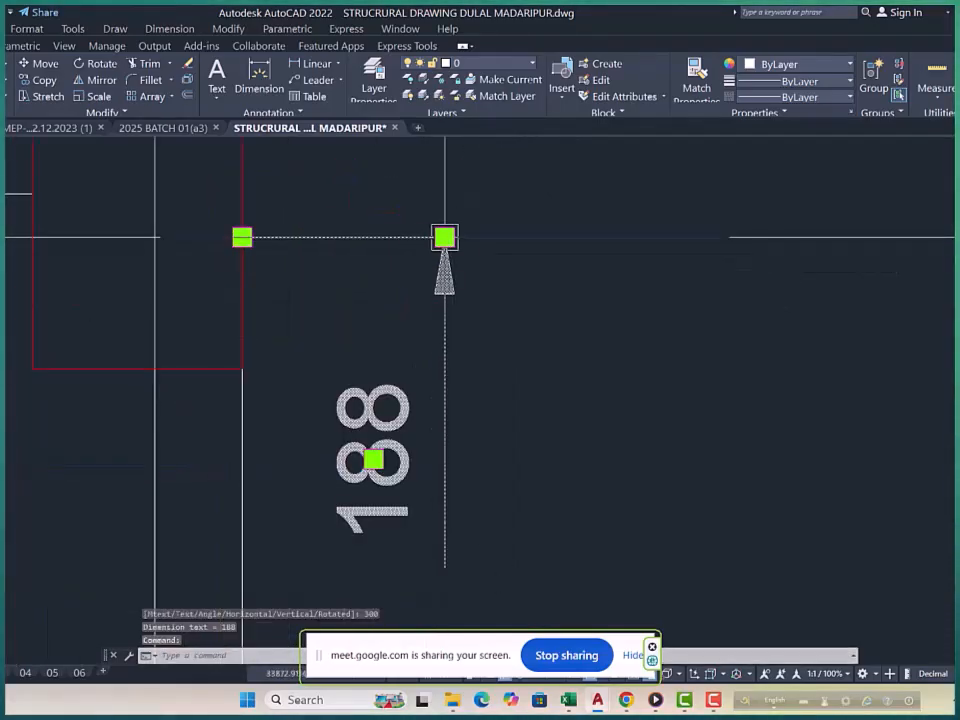
{"action": "left_click", "coordinate": [444, 237]}
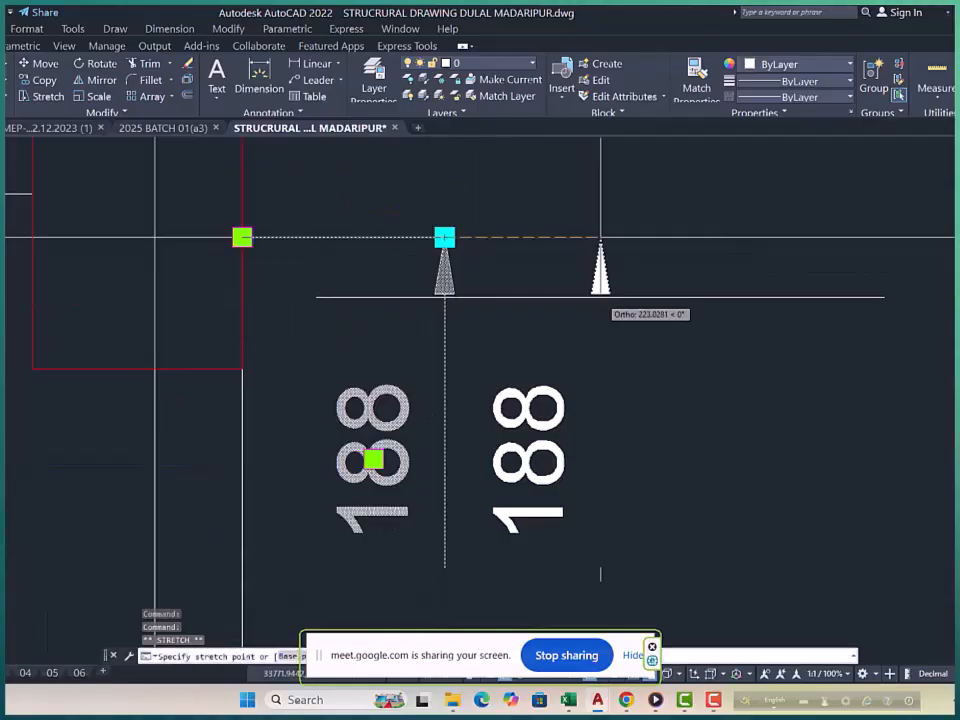
{"action": "left_click", "coordinate": [548, 300]}
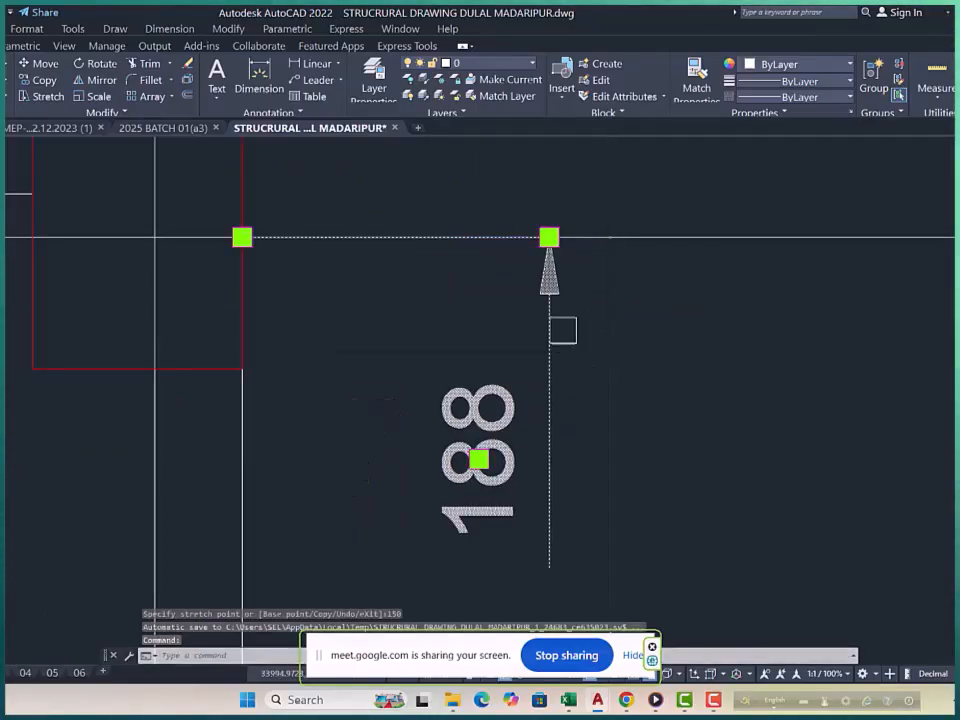
{"action": "scroll", "coordinate": [565, 315], "scroll_direction": "down", "scroll_amount": 4}
{"action": "key", "text": "Escape"}
{"action": "key", "text": "Escape"}
{"action": "key", "text": "Escape"}
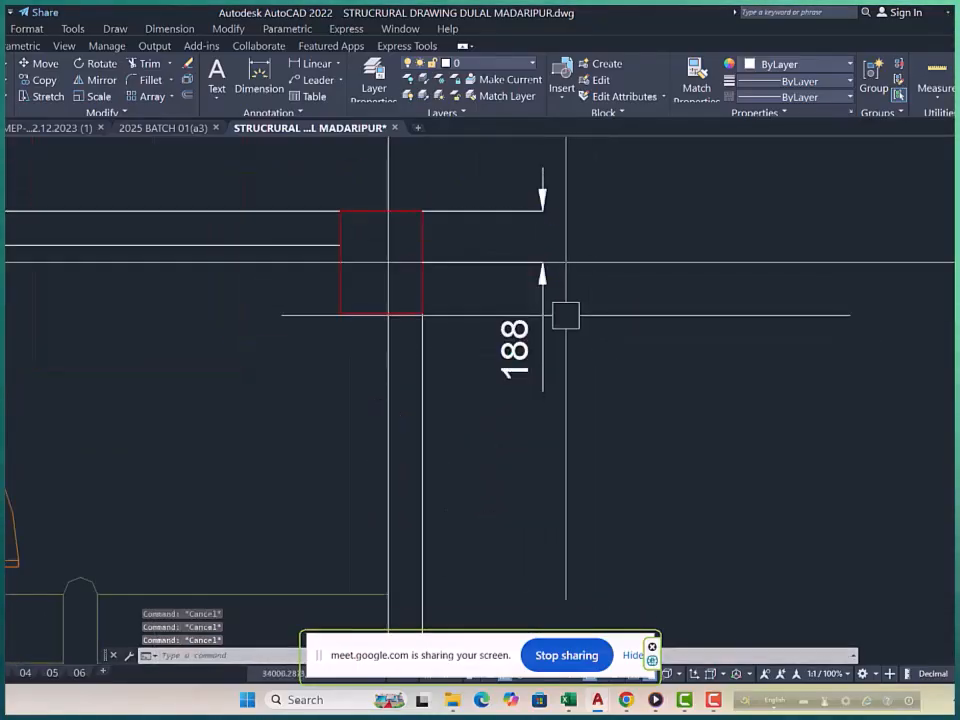
Continue the vertical dimension chain to grid line 03 and on to the lower edge of the column at D-03.
{"action": "type", "text": "dco"}
{"action": "key", "text": "Return"}
{"action": "scroll", "coordinate": [468, 170], "scroll_direction": "down", "scroll_amount": 4}
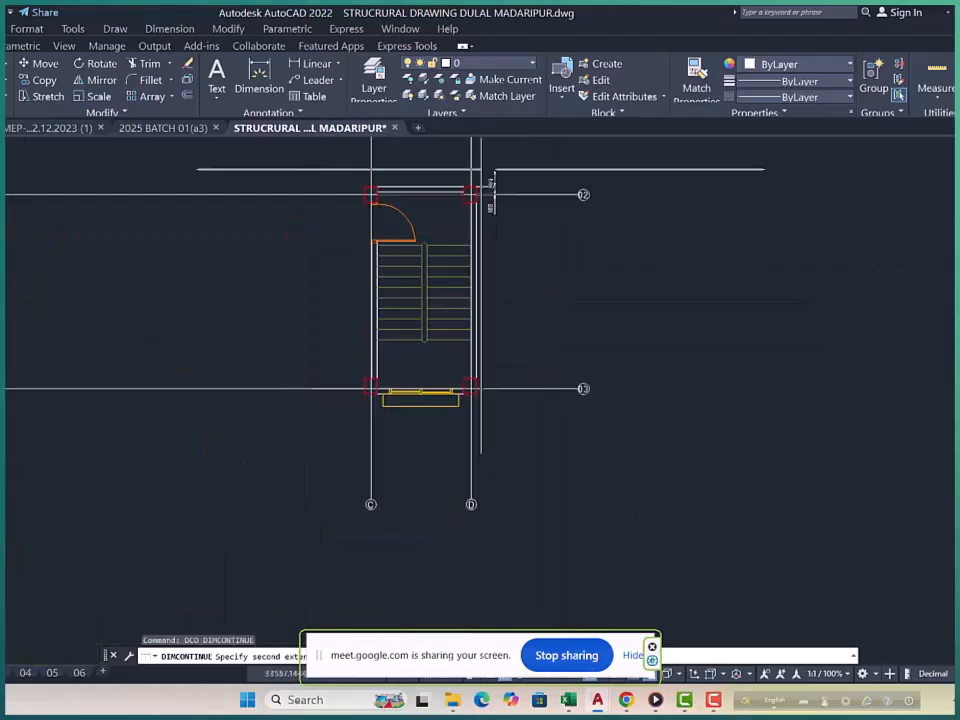
{"action": "scroll", "coordinate": [469, 197], "scroll_direction": "down", "scroll_amount": 3}
{"action": "scroll", "coordinate": [457, 281], "scroll_direction": "up", "scroll_amount": 10}
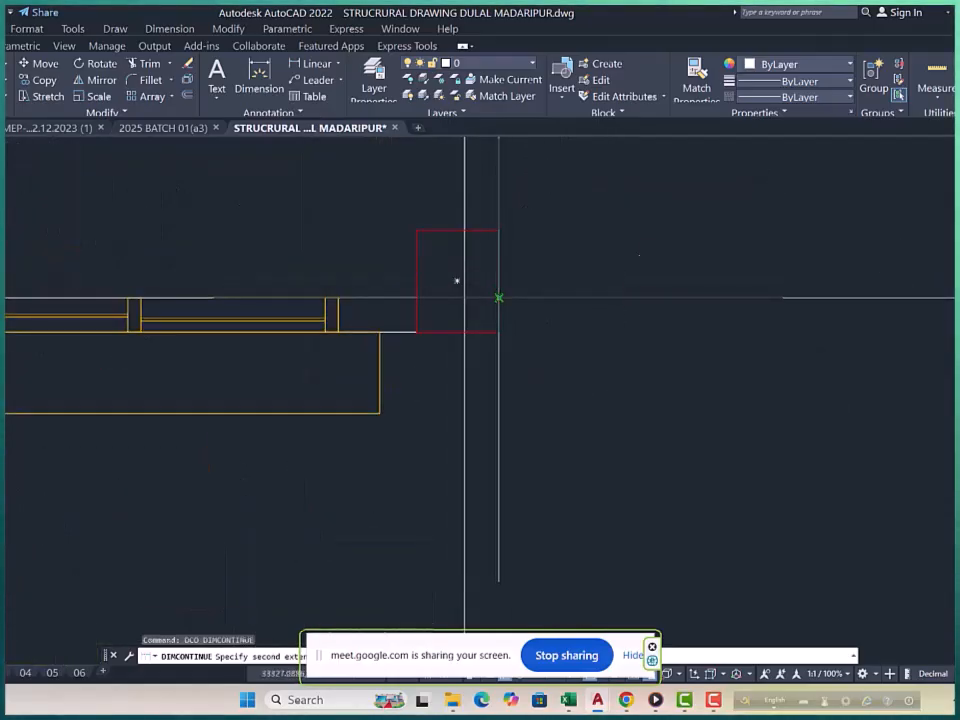
{"action": "left_click", "coordinate": [499, 298]}
{"action": "left_click", "coordinate": [499, 332]}
{"action": "key", "text": "Escape"}
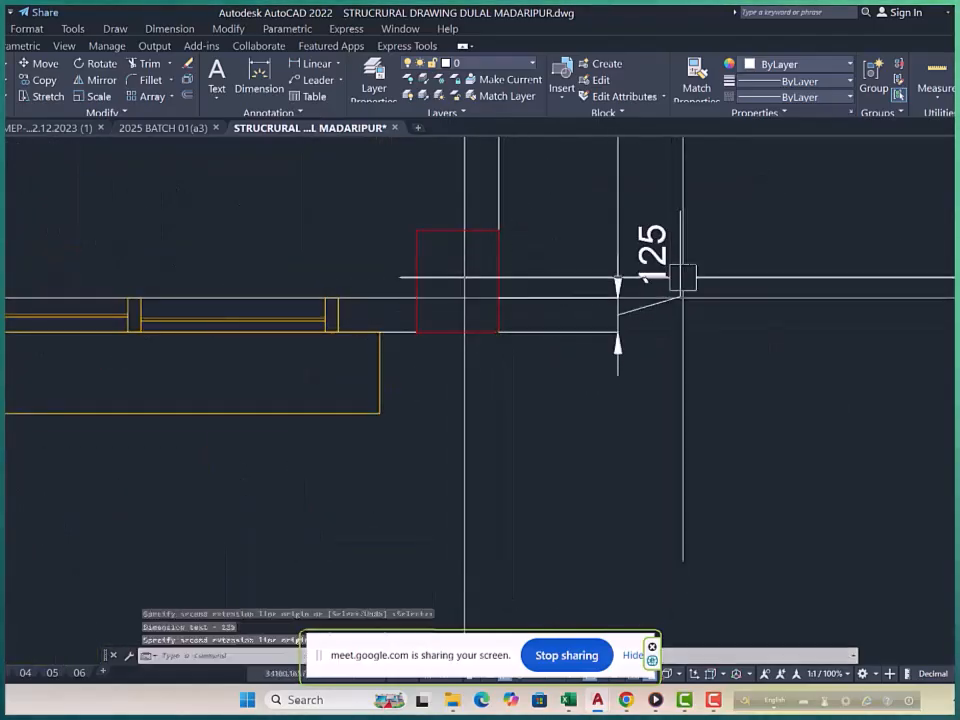
Move the text of the short dimension below grid line 03 outside and below its arrows.
{"action": "left_click", "coordinate": [684, 276]}
{"action": "left_click", "coordinate": [651, 283]}
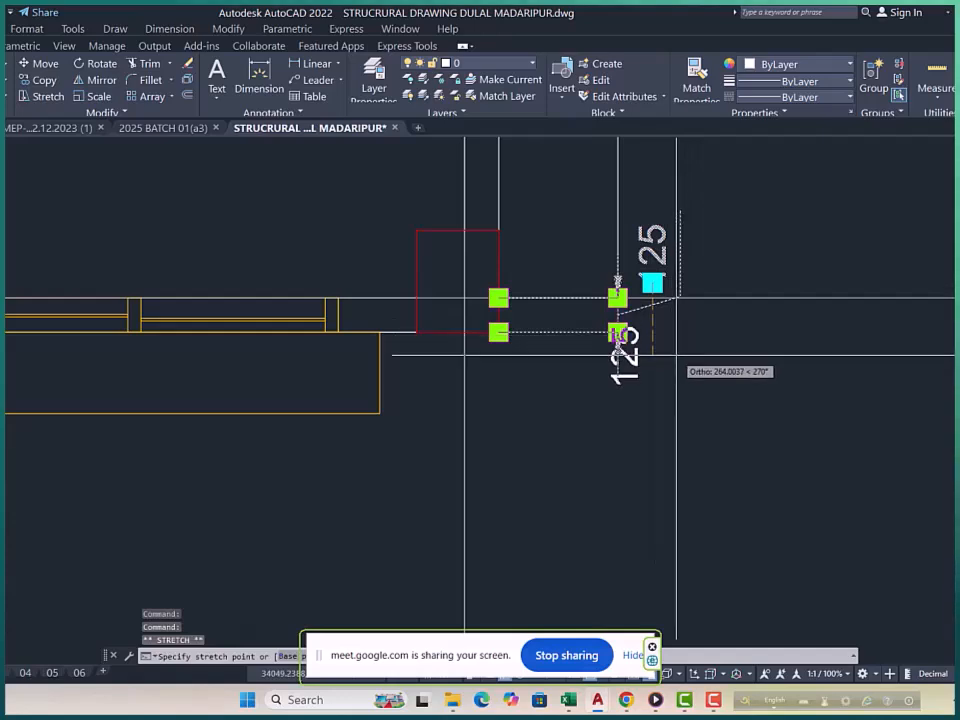
{"action": "left_click", "coordinate": [676, 354]}
{"action": "left_click", "coordinate": [652, 355]}
{"action": "left_click", "coordinate": [690, 371]}
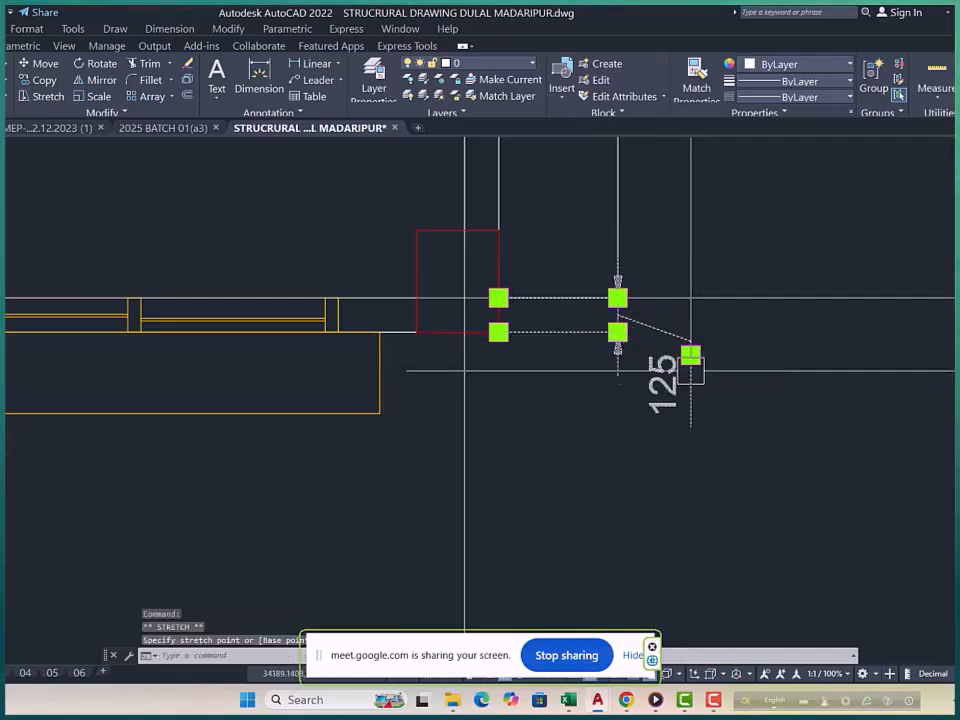
{"action": "key", "text": "Escape"}
{"action": "scroll", "coordinate": [735, 445], "scroll_direction": "down", "scroll_amount": 5}
{"action": "mouse_move", "coordinate": [676, 413]}
{"action": "middle_mouse_down"}
{"action": "mouse_move", "coordinate": [621, 417]}
{"action": "mouse_move", "coordinate": [615, 555]}
{"action": "middle_mouse_up"}
{"action": "middle_click_drag", "start_coordinate": [664, 354], "coordinate": [629, 558]}
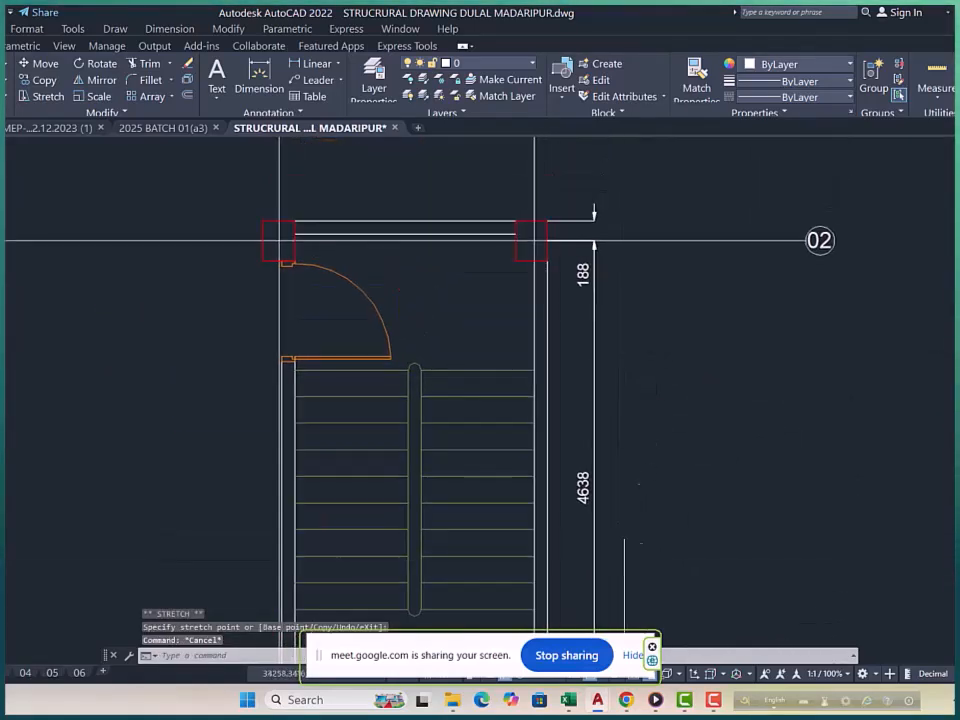
{"action": "scroll", "coordinate": [604, 277], "scroll_direction": "up", "scroll_amount": 2}
{"action": "left_click", "coordinate": [557, 279]}
{"action": "scroll", "coordinate": [484, 383], "scroll_direction": "down", "scroll_amount": 1}
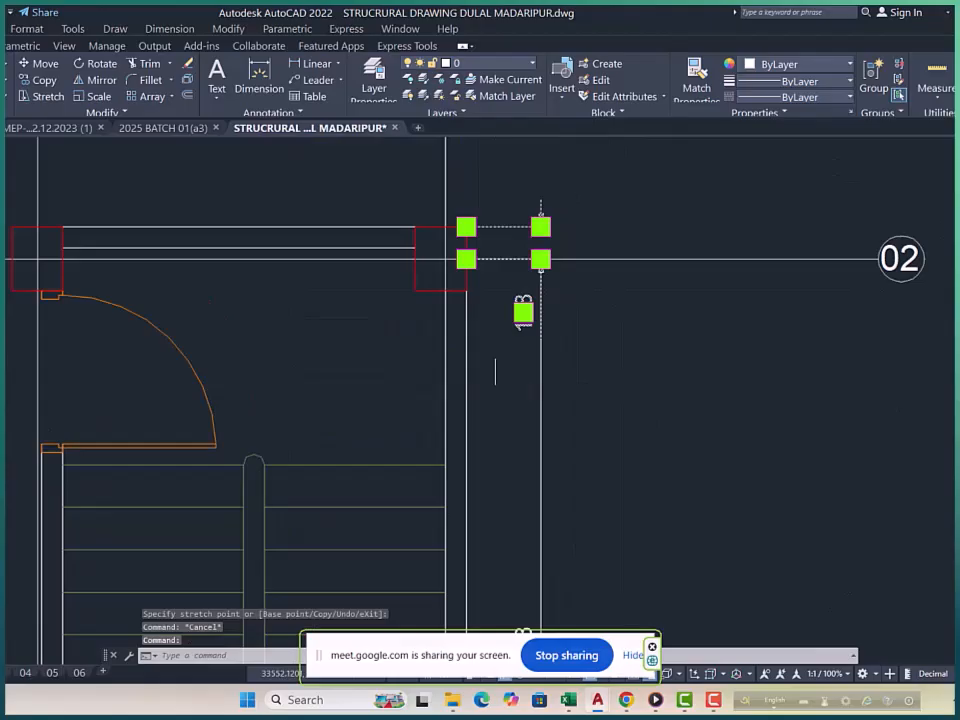
{"action": "left_click", "coordinate": [523, 313]}
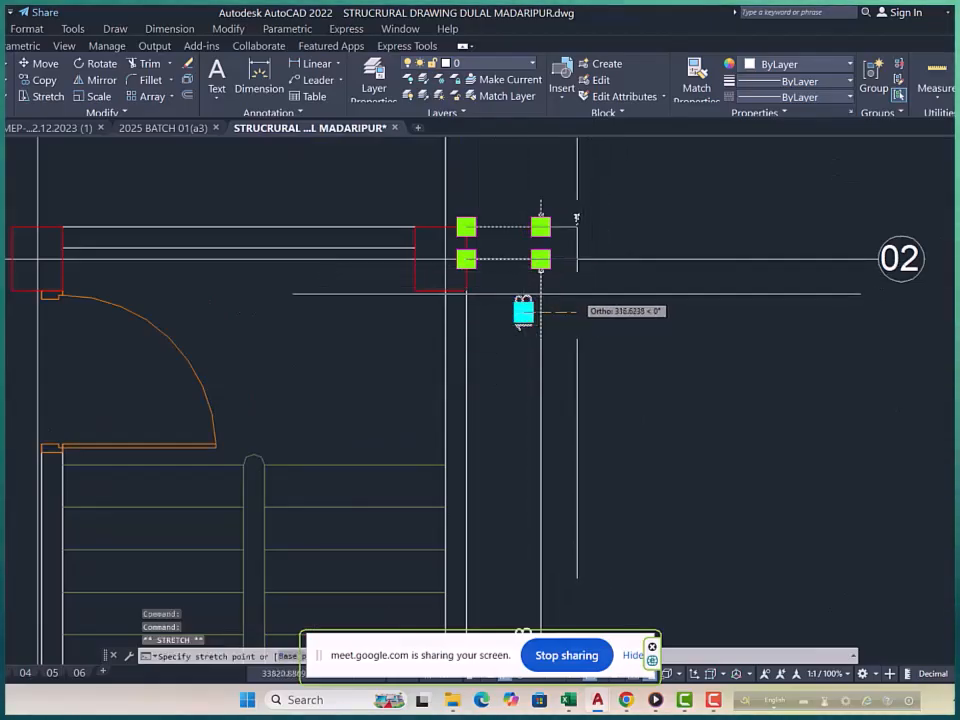
{"action": "key", "text": "Escape"}
{"action": "key", "text": "Escape"}
{"action": "key", "text": "Escape"}
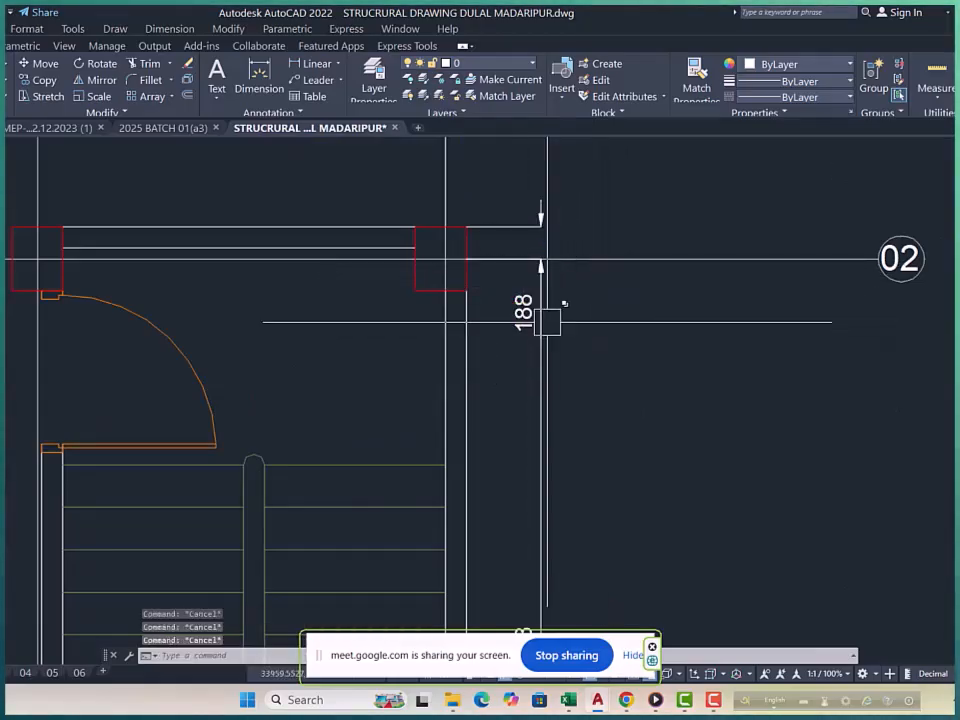
Set the text movement of the column dimension at grid line 02 to Move text, add leader.
{"action": "type", "text": "mo"}
{"action": "key", "text": "Return"}
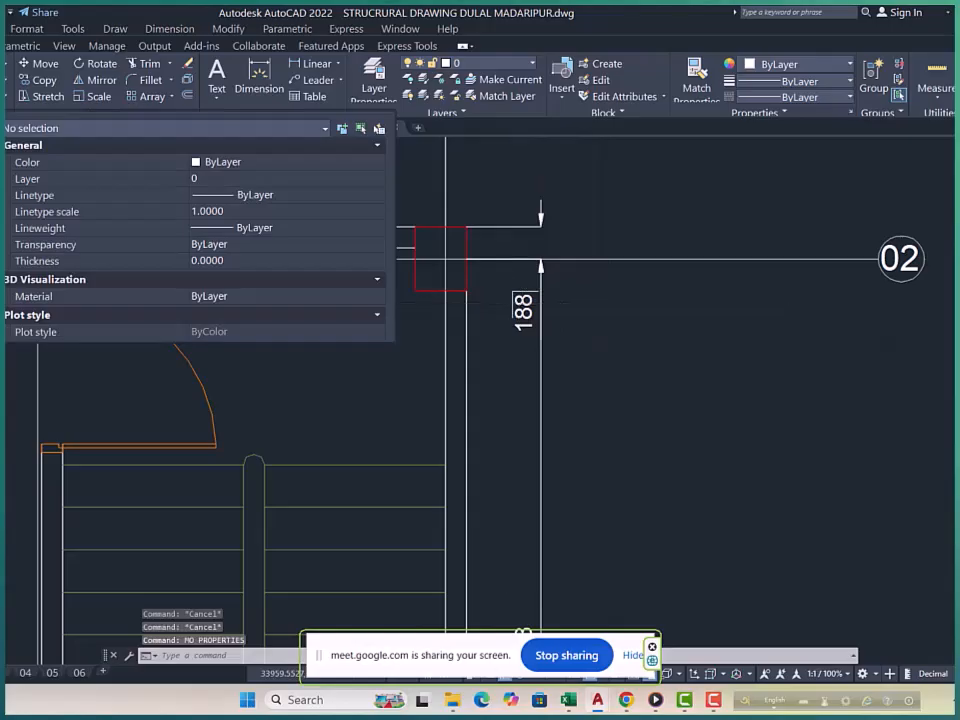
{"action": "left_click", "coordinate": [522, 308]}
{"action": "scroll", "coordinate": [240, 264], "scroll_direction": "down", "scroll_amount": 15}
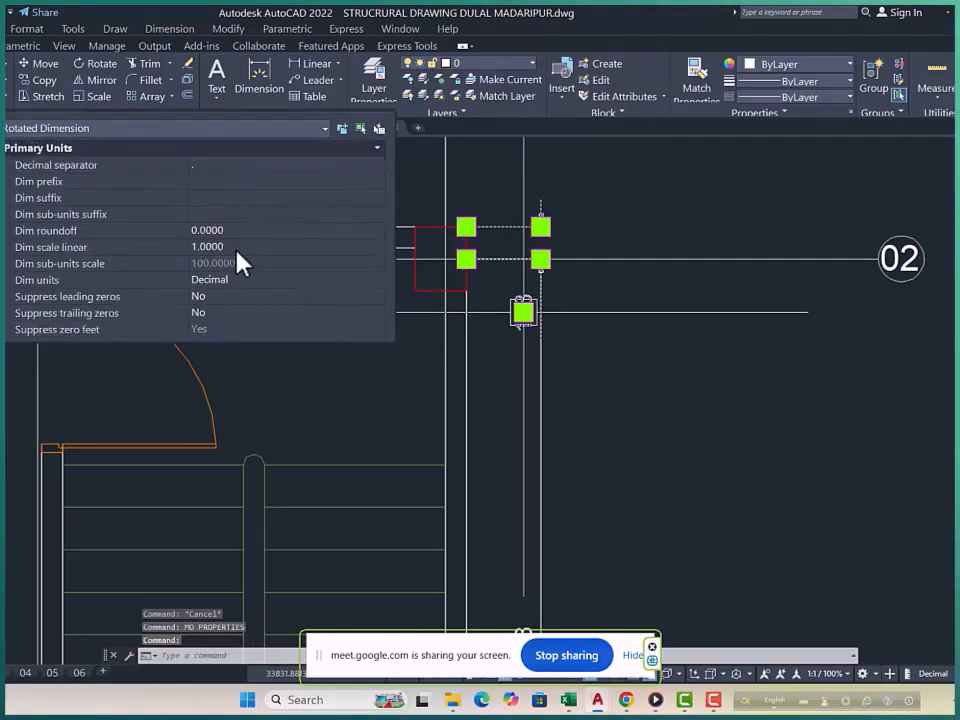
{"action": "scroll", "coordinate": [239, 266], "scroll_direction": "down", "scroll_amount": 3}
{"action": "scroll", "coordinate": [238, 268], "scroll_direction": "up", "scroll_amount": 5}
{"action": "left_click", "coordinate": [343, 205]}
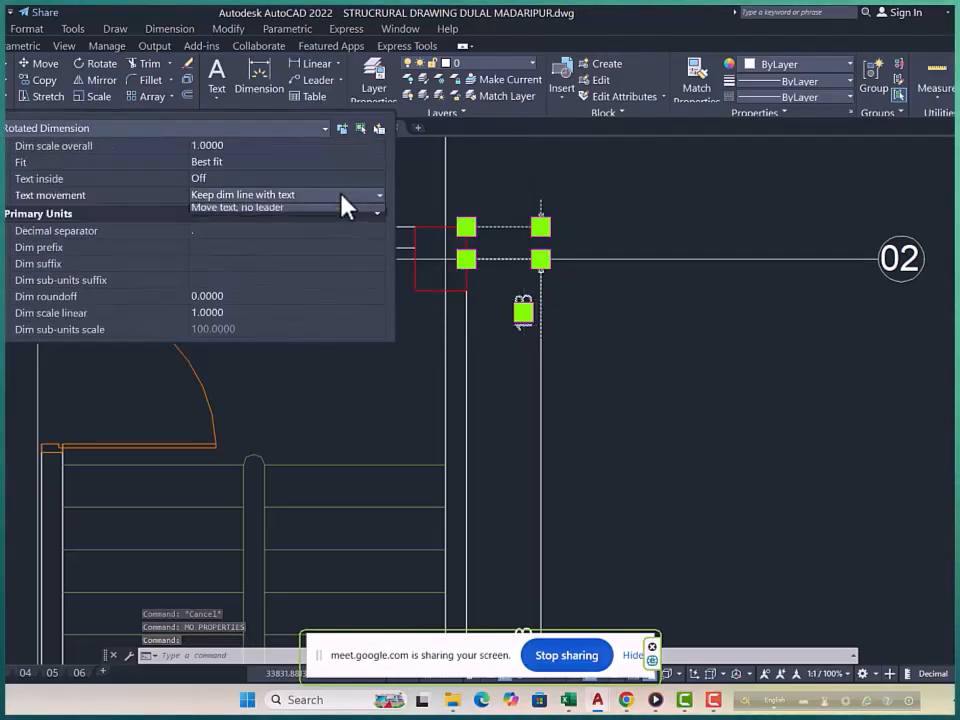
{"action": "left_click", "coordinate": [299, 220]}
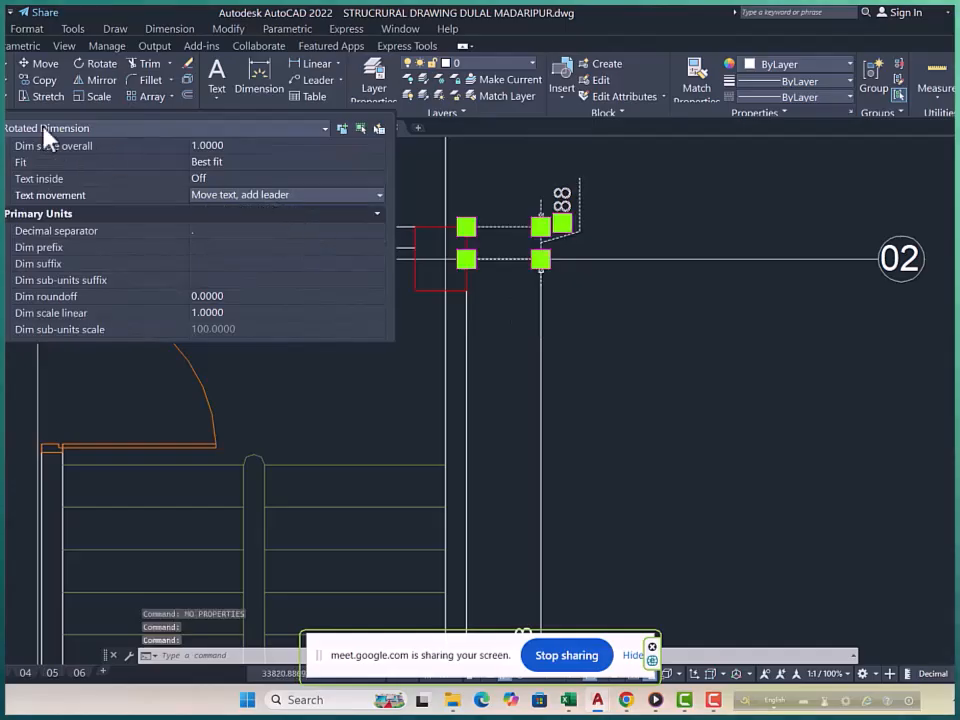
{"action": "key", "text": "ctrl+1"}
{"action": "key", "text": "Escape"}
{"action": "key", "text": "Escape"}
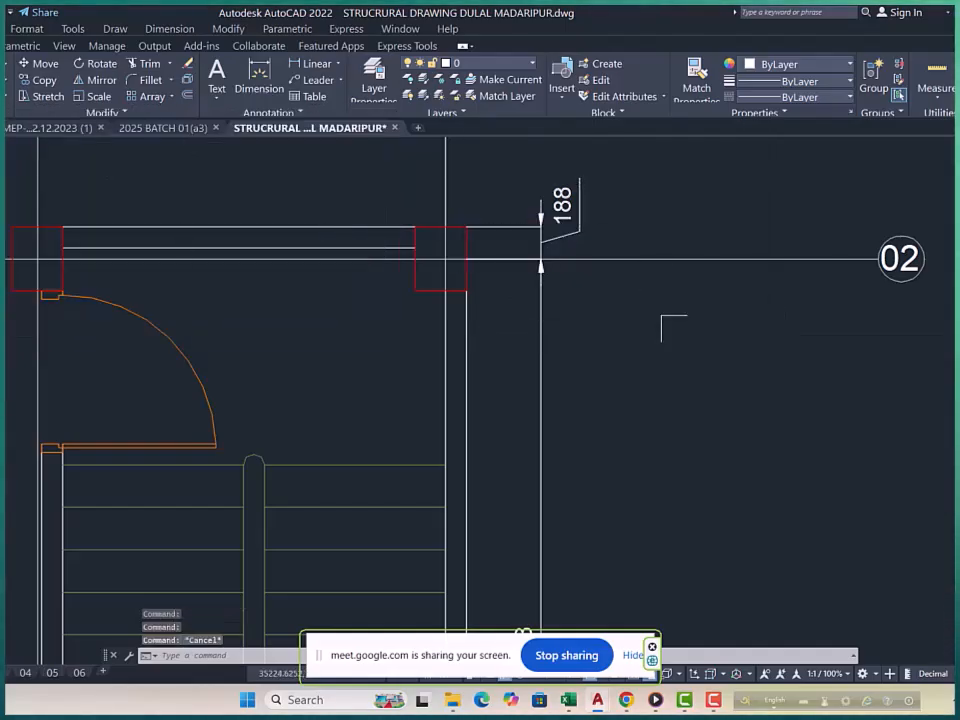
Add an overall vertical dimension from the top edge of column D-02 to the bottom edge of column D-03, placed 900 outside.
{"action": "scroll", "coordinate": [560, 278], "scroll_direction": "down", "scroll_amount": 2}
{"action": "key", "text": "Escape"}
{"action": "middle_click_drag", "start_coordinate": [565, 317], "coordinate": [567, 304]}
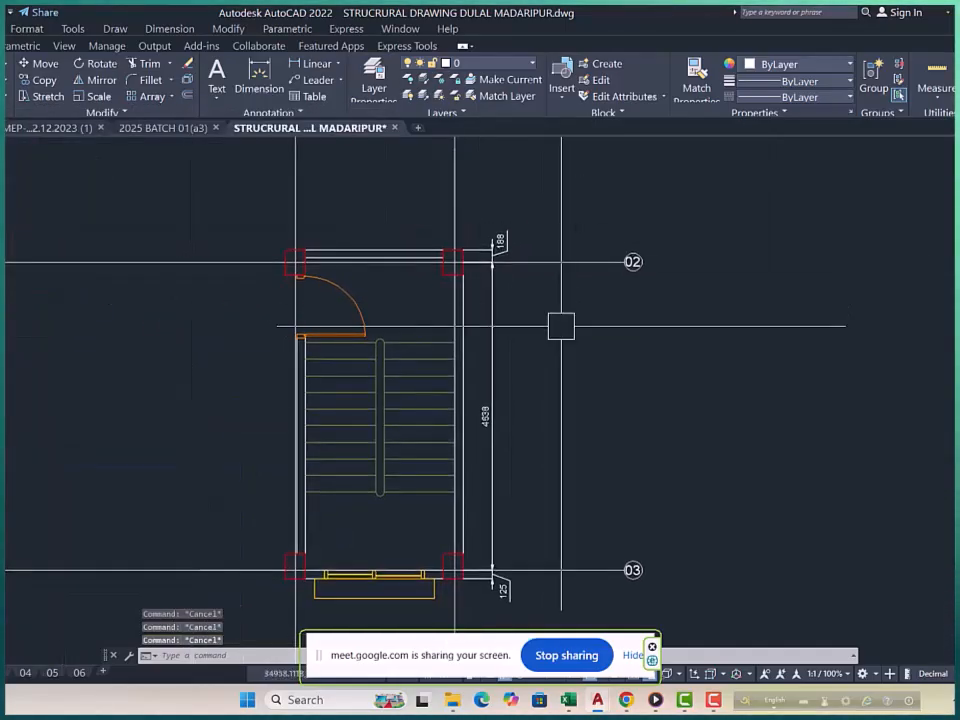
{"action": "type", "text": "dli"}
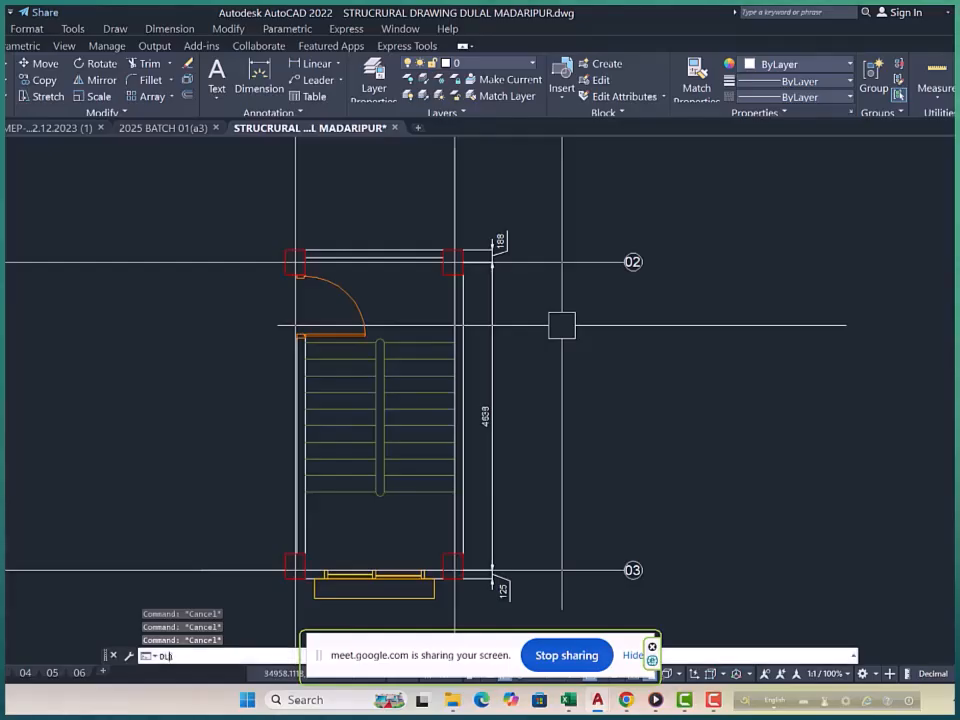
{"action": "key", "text": "Return"}
{"action": "scroll", "coordinate": [469, 249], "scroll_direction": "up", "scroll_amount": 4}
{"action": "left_click", "coordinate": [453, 252]}
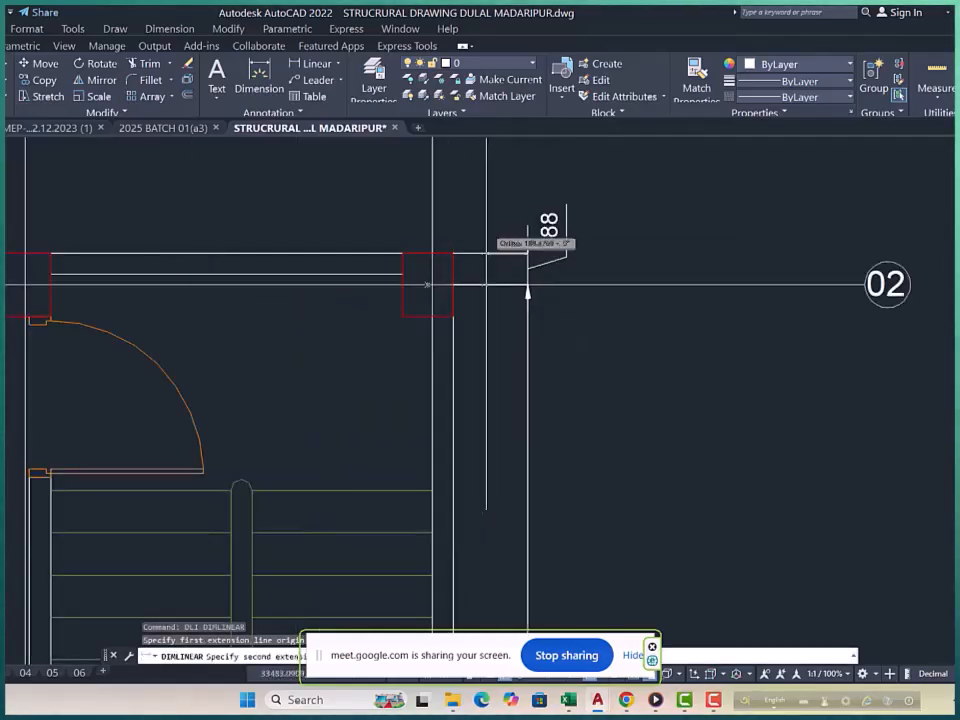
{"action": "scroll", "coordinate": [453, 252], "scroll_direction": "down", "scroll_amount": 5}
{"action": "scroll", "coordinate": [420, 410], "scroll_direction": "up", "scroll_amount": 6}
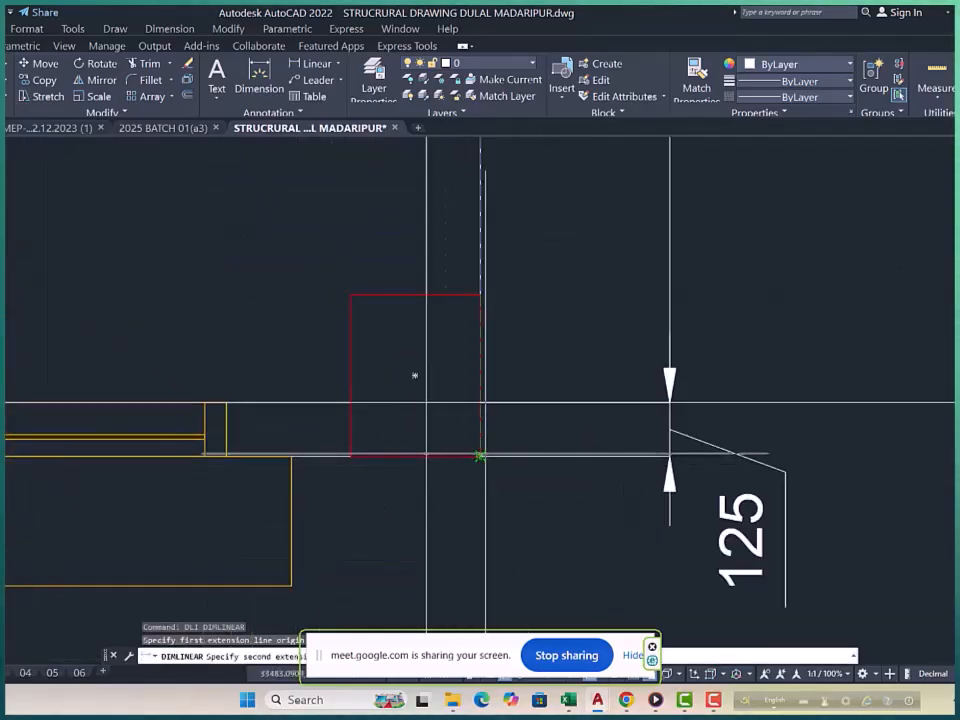
{"action": "left_click", "coordinate": [482, 456]}
{"action": "scroll", "coordinate": [478, 452], "scroll_direction": "down", "scroll_amount": 4}
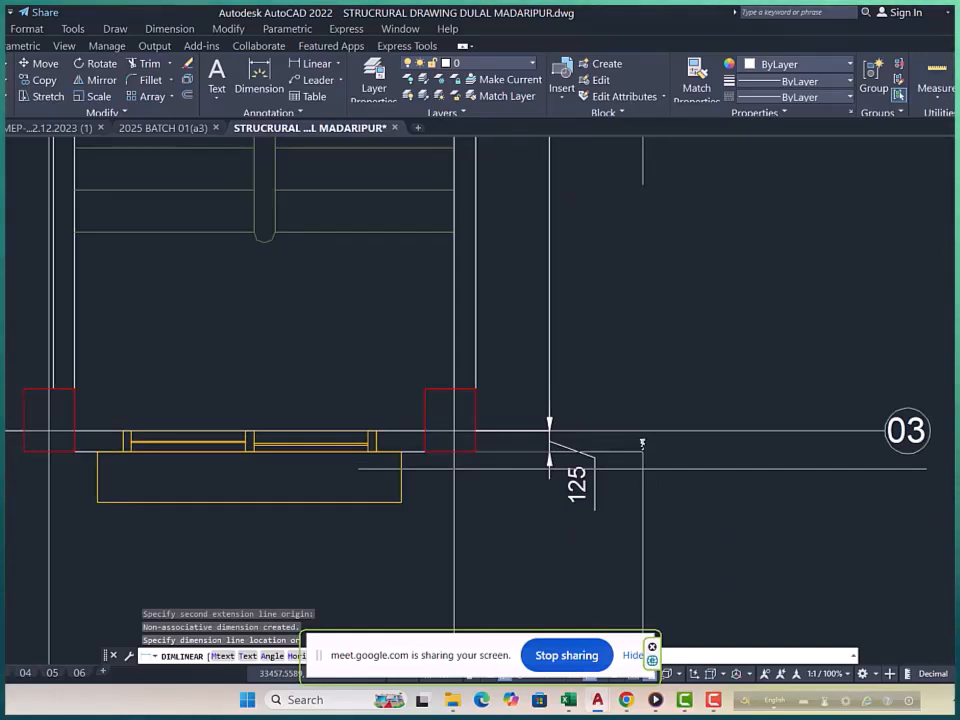
{"action": "type", "text": "900"}
{"action": "key", "text": "Return"}
{"action": "scroll", "coordinate": [636, 460], "scroll_direction": "down", "scroll_amount": 4}
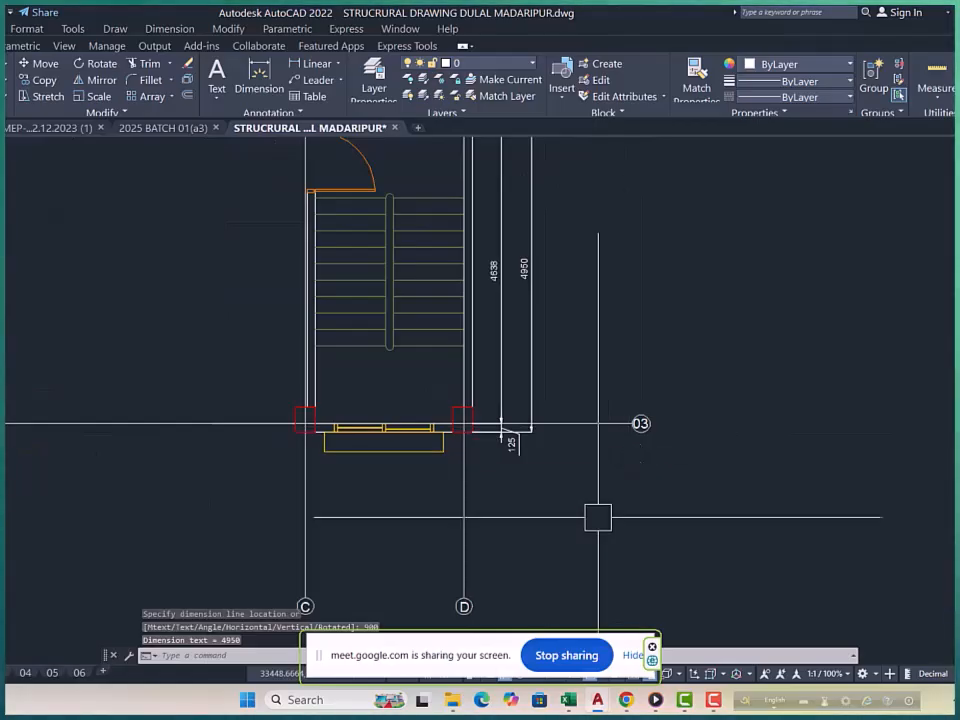
Draw a vertical construction line along the outer edge of the column at D-03.
{"action": "key", "text": "Escape"}
{"action": "key", "text": "Escape"}
{"action": "type", "text": "xl"}
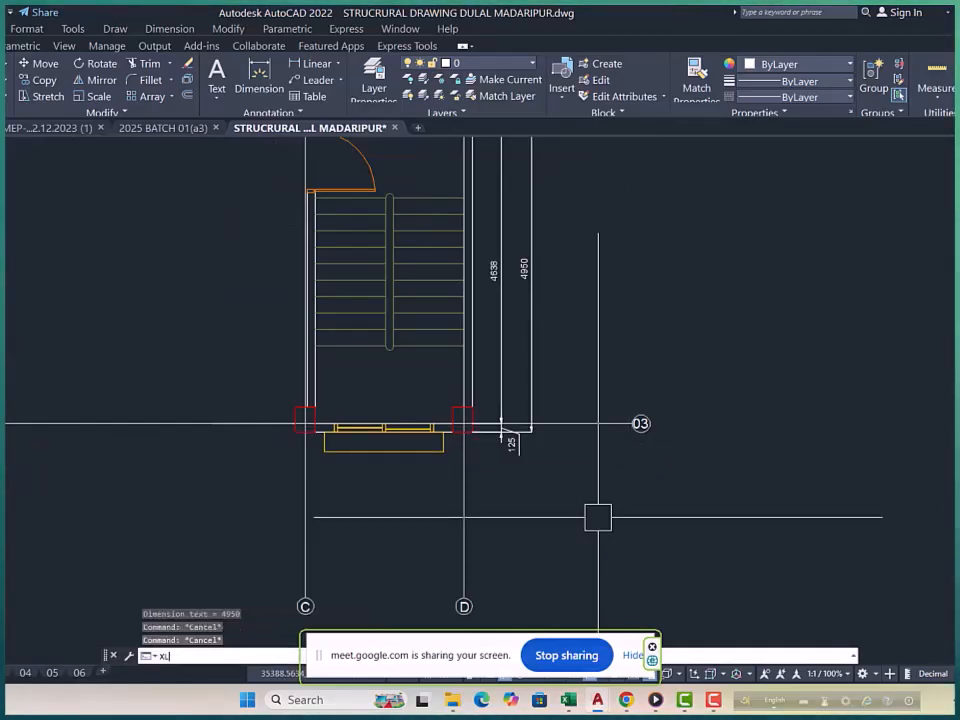
{"action": "key", "text": "Return"}
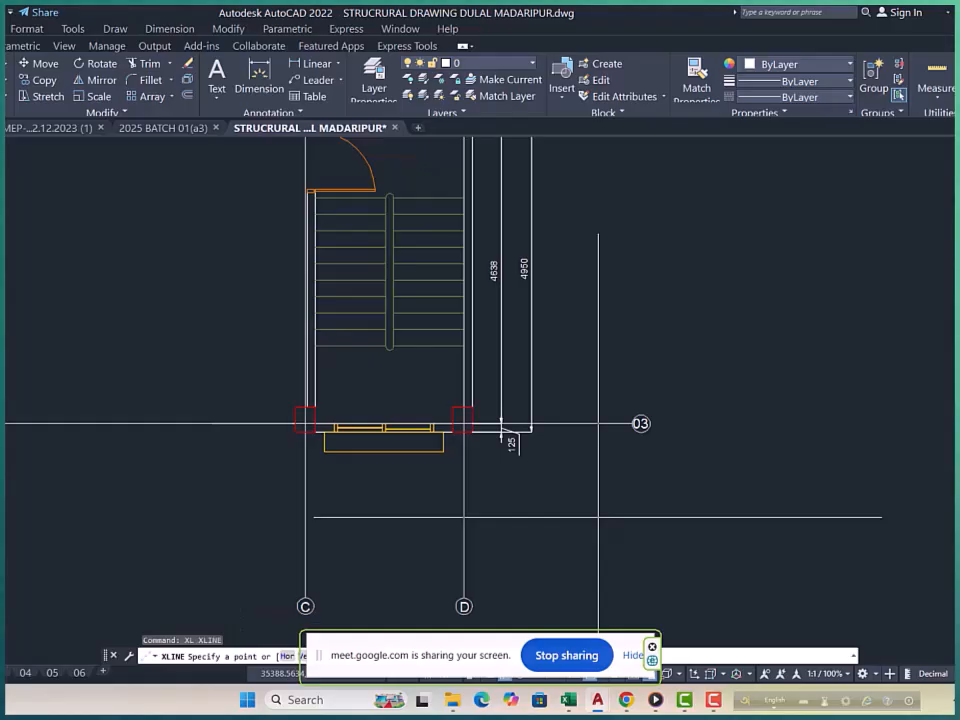
{"action": "left_click", "coordinate": [512, 440]}
{"action": "scroll", "coordinate": [512, 440], "scroll_direction": "up", "scroll_amount": 4}
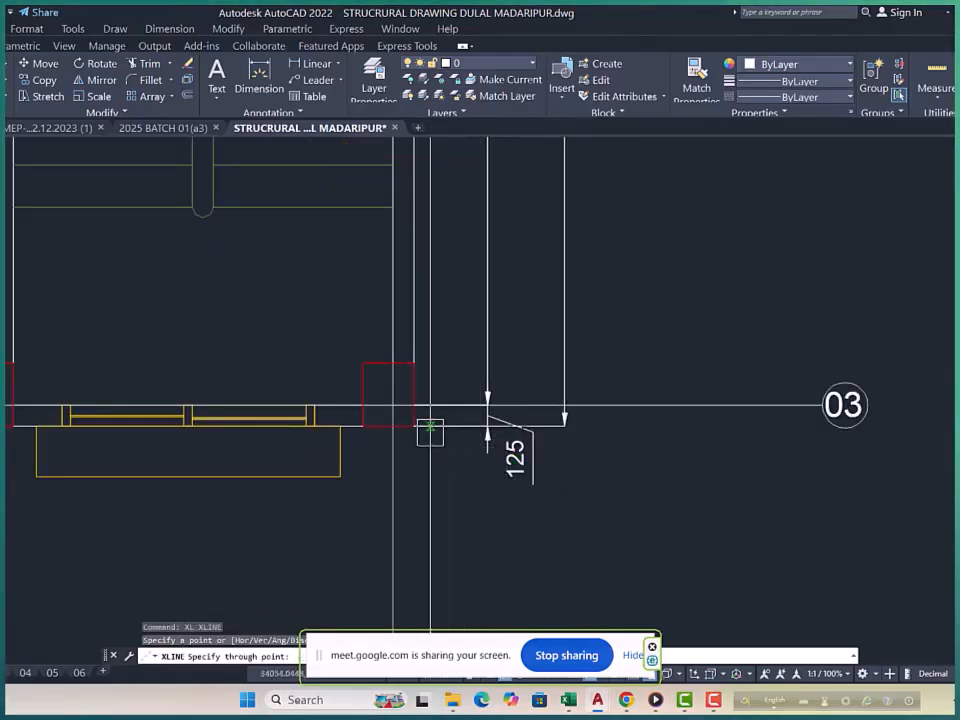
{"action": "key", "text": "Escape"}
{"action": "key", "text": "Escape"}
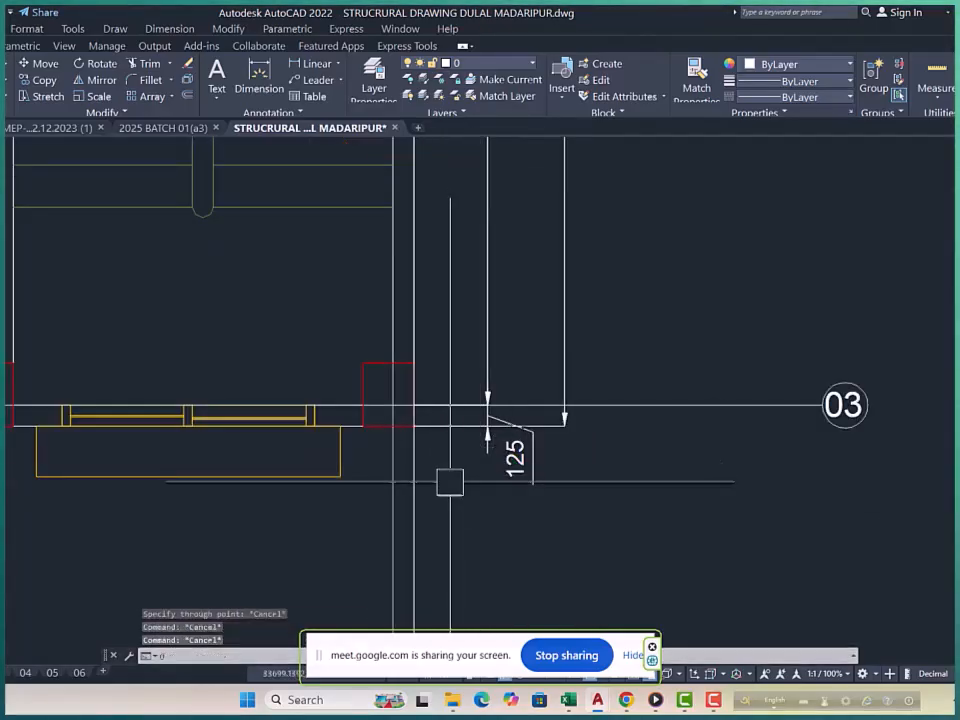
Offset the vertical construction line at column D-03 outward, beyond the overall vertical dimension, using the current offset distance.
{"action": "type", "text": "o"}
{"action": "key", "text": "Return"}
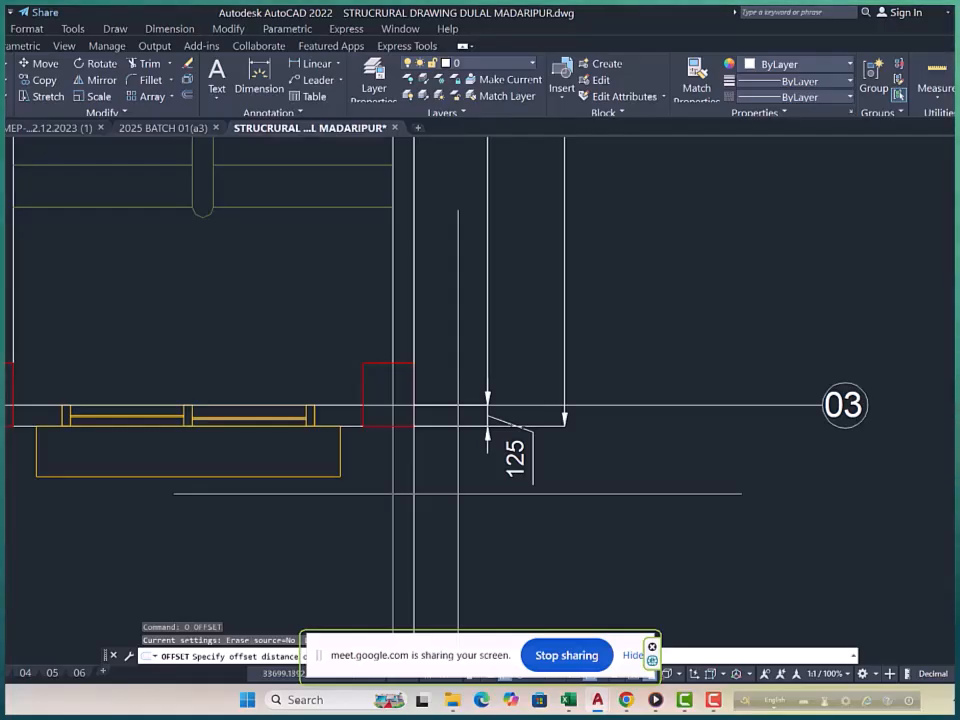
{"action": "key", "text": "Return"}
{"action": "left_click", "coordinate": [421, 508]}
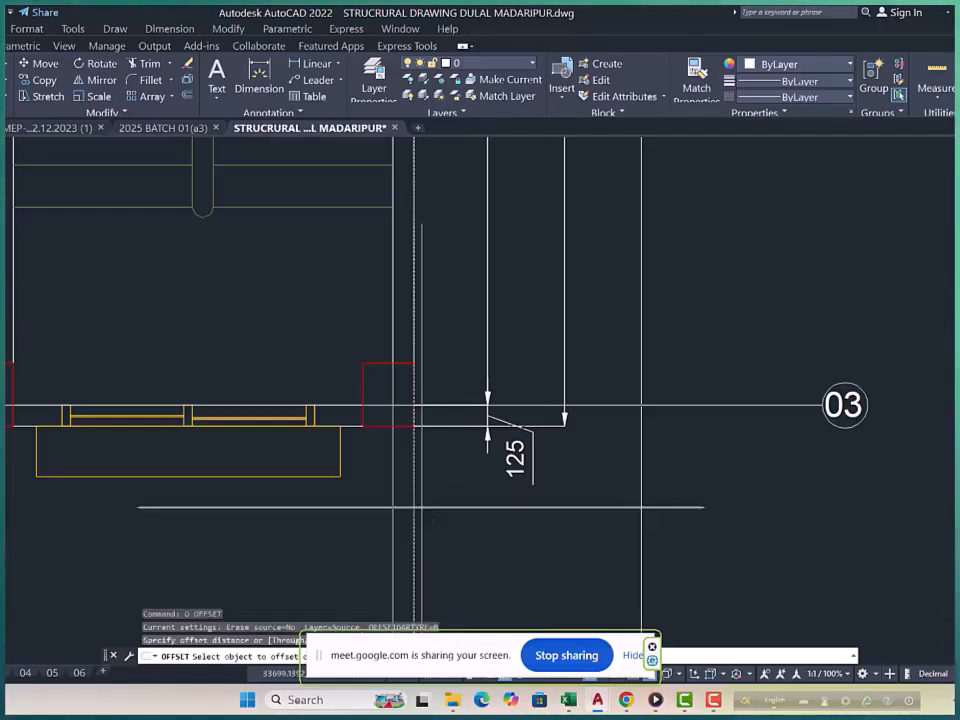
{"action": "left_click", "coordinate": [668, 507]}
{"action": "key", "text": "Escape"}
{"action": "key", "text": "Escape"}
Stretch the ends of grid lines 02 and 03 with their bubbles inward to the offset construction line.
{"action": "scroll", "coordinate": [574, 497], "scroll_direction": "down", "scroll_amount": 4}
{"action": "scroll", "coordinate": [631, 469], "scroll_direction": "down", "scroll_amount": 4}
{"action": "left_click", "coordinate": [689, 344]}
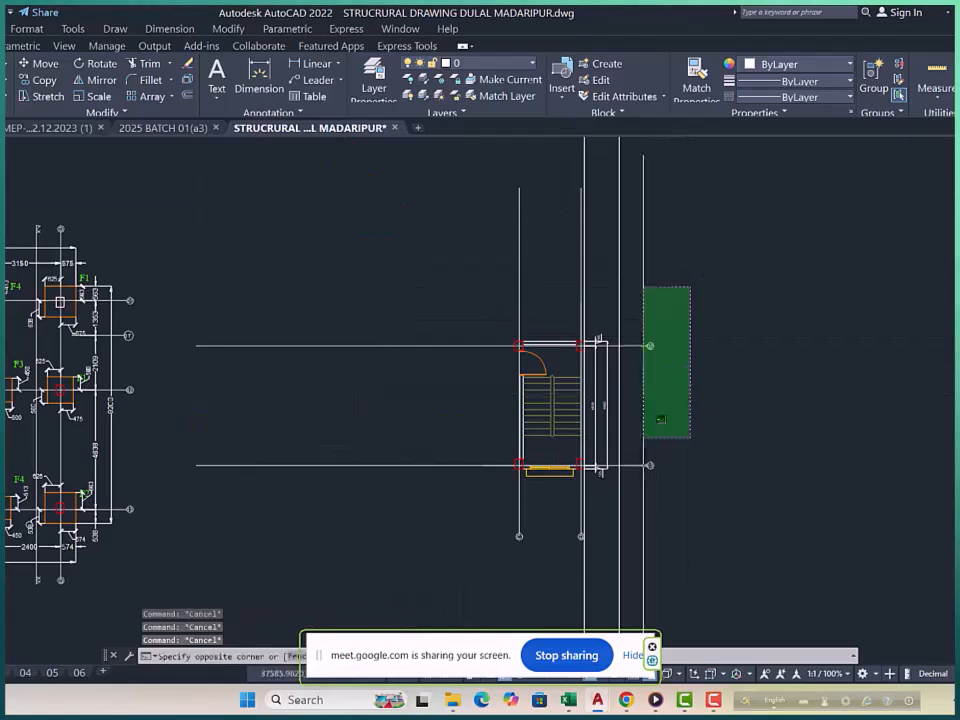
{"action": "left_click", "coordinate": [639, 494]}
{"action": "type", "text": "s"}
{"action": "key", "text": "Return"}
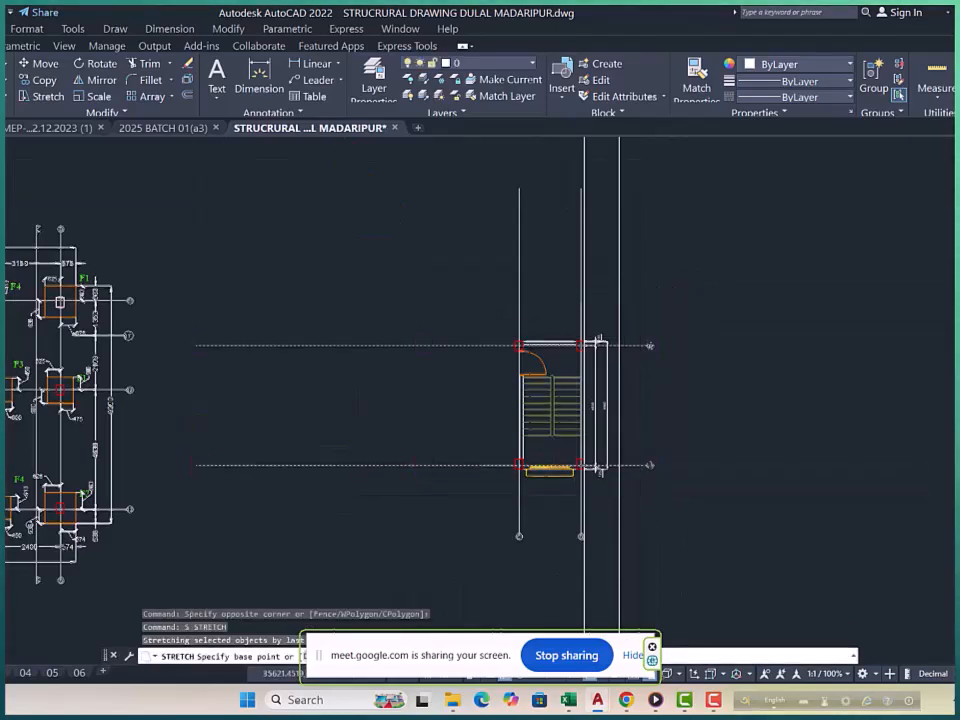
{"action": "scroll", "coordinate": [645, 480], "scroll_direction": "up", "scroll_amount": 5}
{"action": "scroll", "coordinate": [717, 446], "scroll_direction": "up", "scroll_amount": 5}
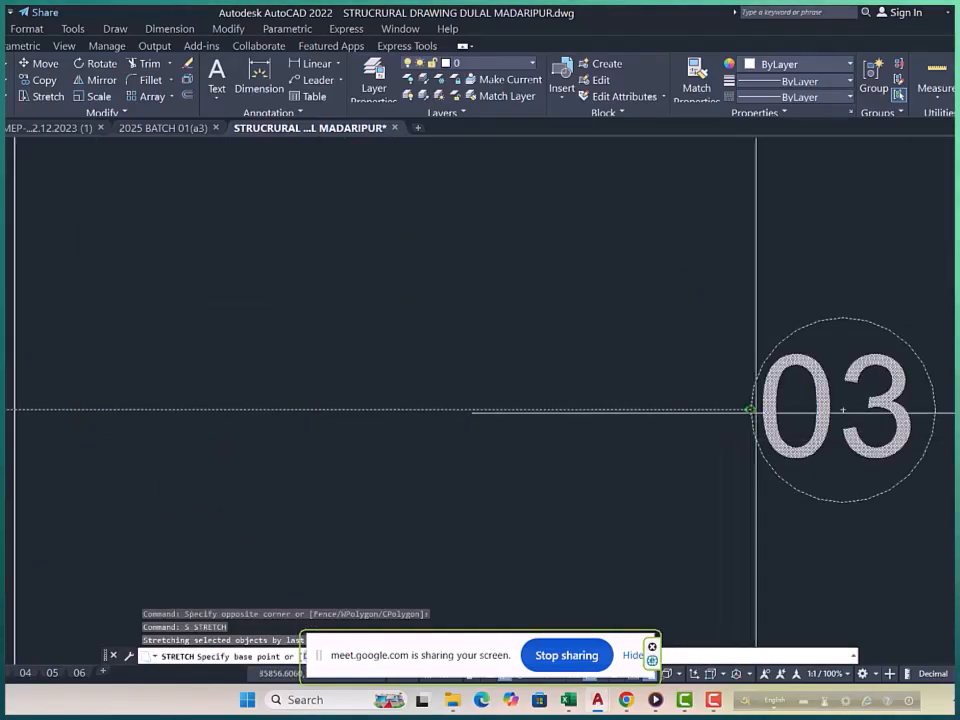
{"action": "left_click", "coordinate": [751, 409]}
{"action": "scroll", "coordinate": [752, 409], "scroll_direction": "down", "scroll_amount": 2}
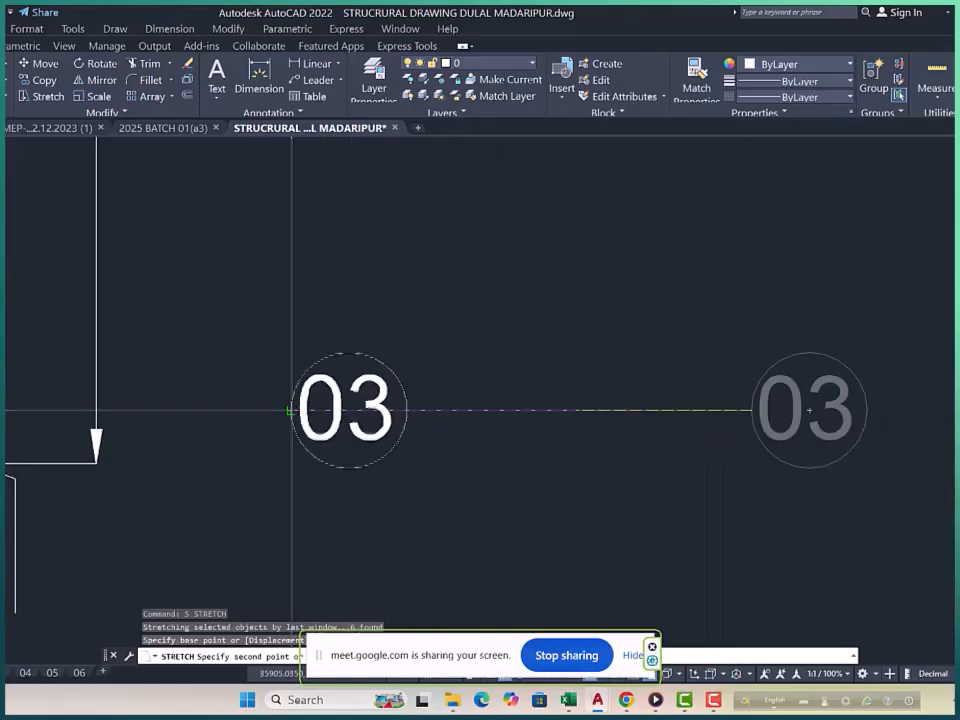
{"action": "left_click", "coordinate": [291, 409]}
{"action": "key", "text": "Escape"}
{"action": "scroll", "coordinate": [498, 416], "scroll_direction": "down", "scroll_amount": 5}
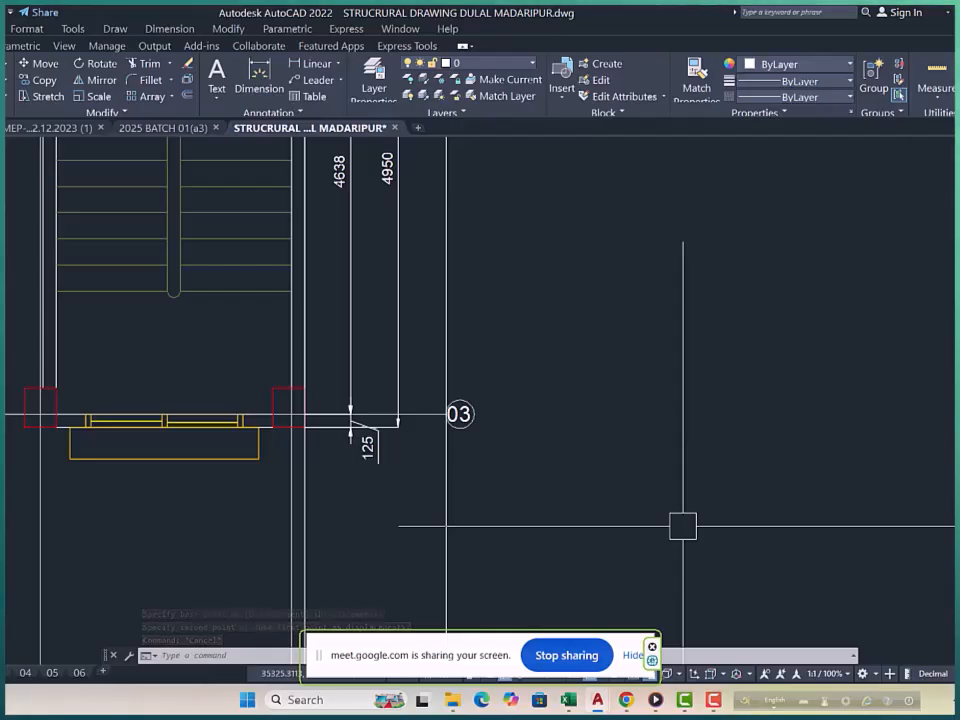
{"action": "scroll", "coordinate": [465, 422], "scroll_direction": "up", "scroll_amount": 8}
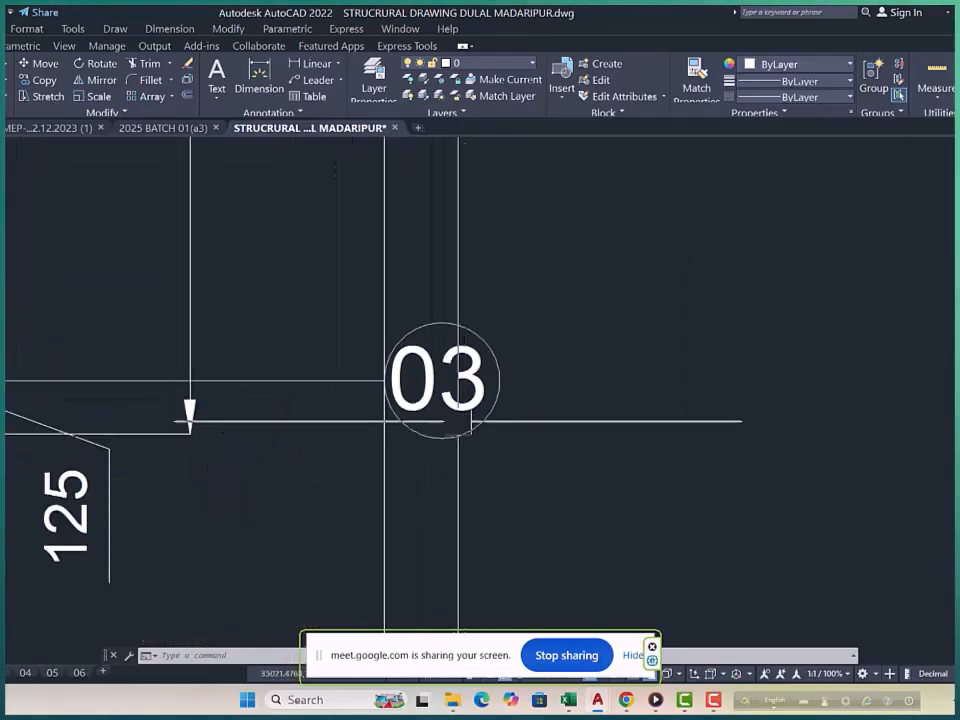
{"action": "double_click", "coordinate": [486, 397]}
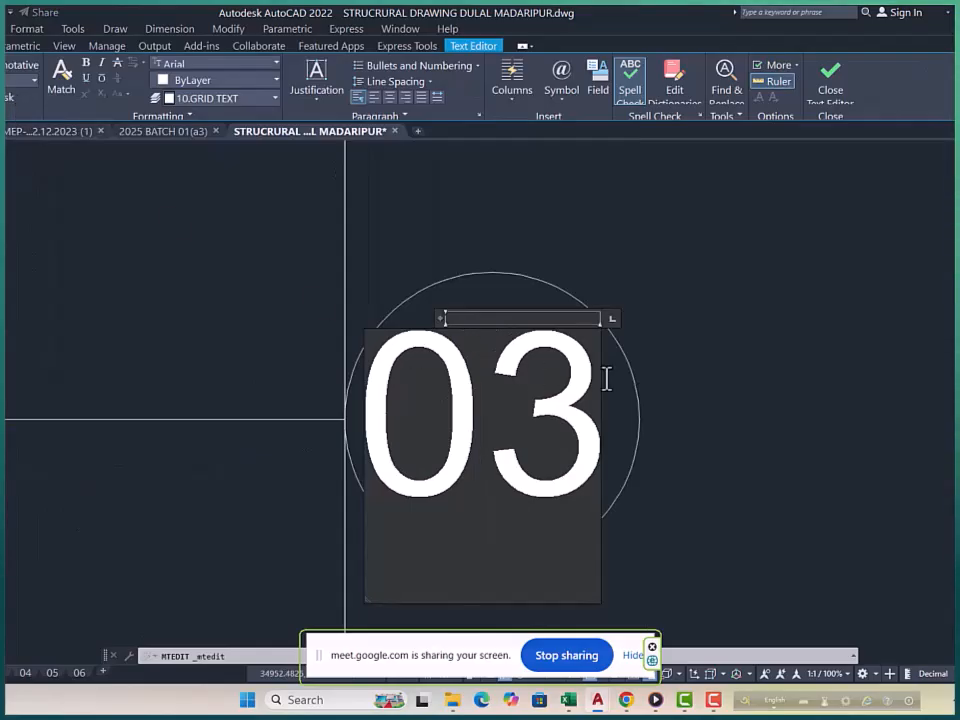
{"action": "left_click", "coordinate": [765, 387]}
{"action": "scroll", "coordinate": [672, 432], "scroll_direction": "down", "scroll_amount": 12}
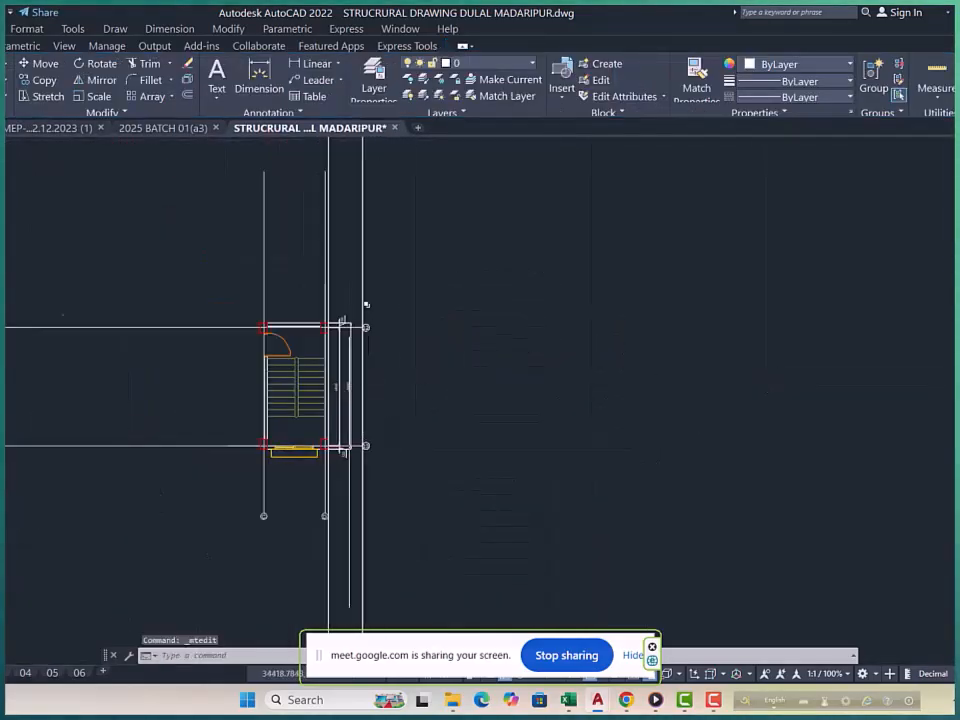
Erase the offset vertical construction line that passes beside the bubbles of grid lines 02 and 03.
{"action": "scroll", "coordinate": [346, 304], "scroll_direction": "up", "scroll_amount": 5}
{"action": "left_click", "coordinate": [460, 262]}
{"action": "left_click", "coordinate": [380, 290]}
{"action": "type", "text": "e"}
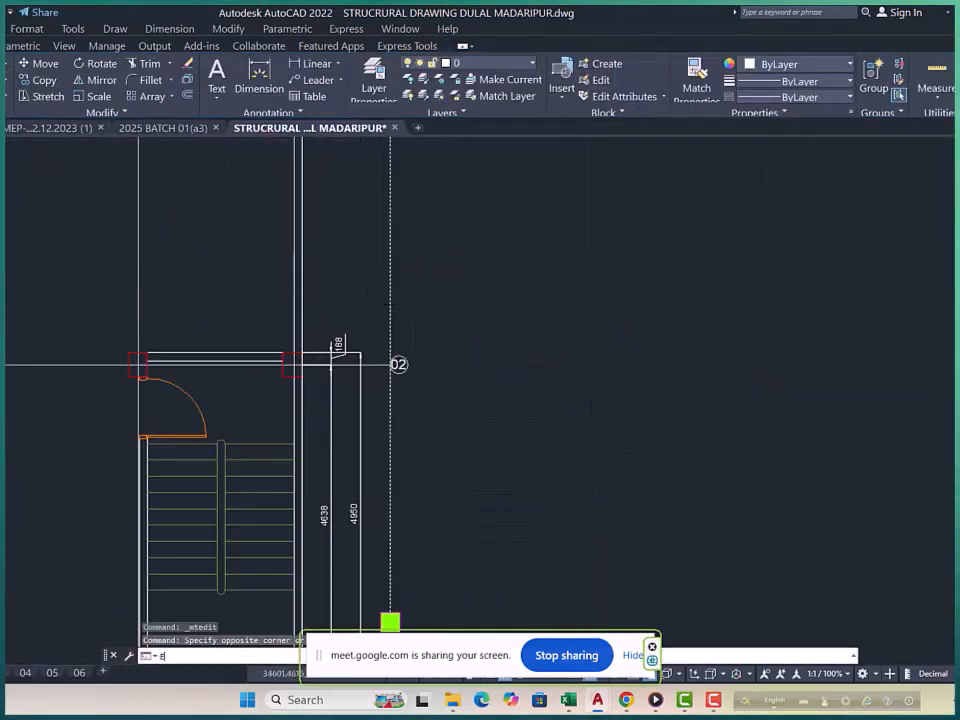
{"action": "key", "text": "Return"}
{"action": "scroll", "coordinate": [546, 279], "scroll_direction": "down", "scroll_amount": 4}
{"action": "key", "text": "Escape"}
{"action": "key", "text": "Escape"}
{"action": "key", "text": "Escape"}
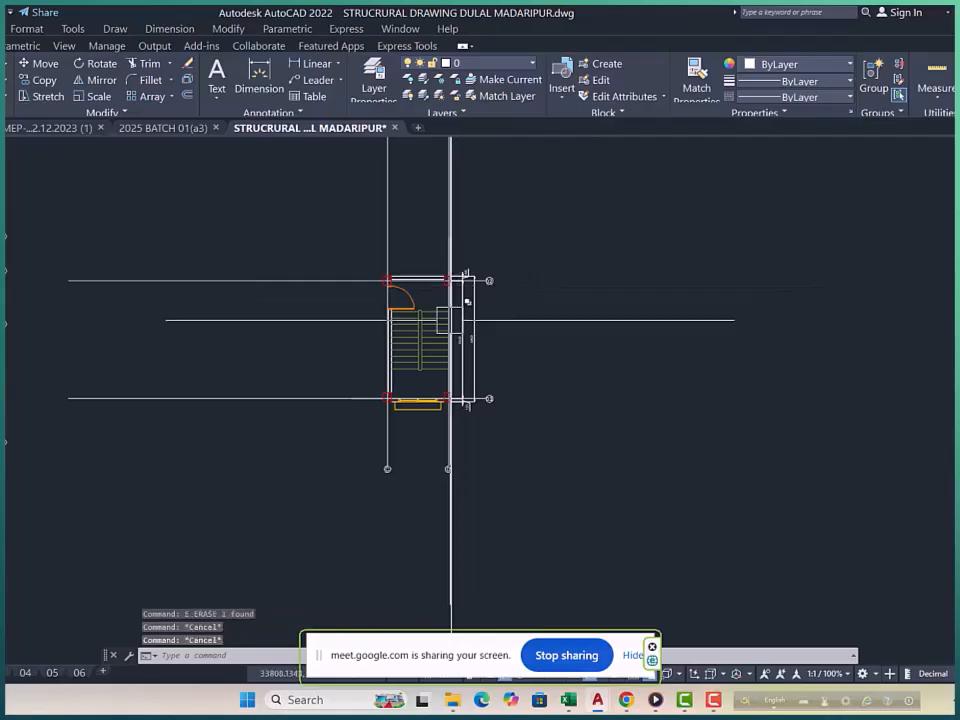
{"action": "scroll", "coordinate": [396, 321], "scroll_direction": "up", "scroll_amount": 2}
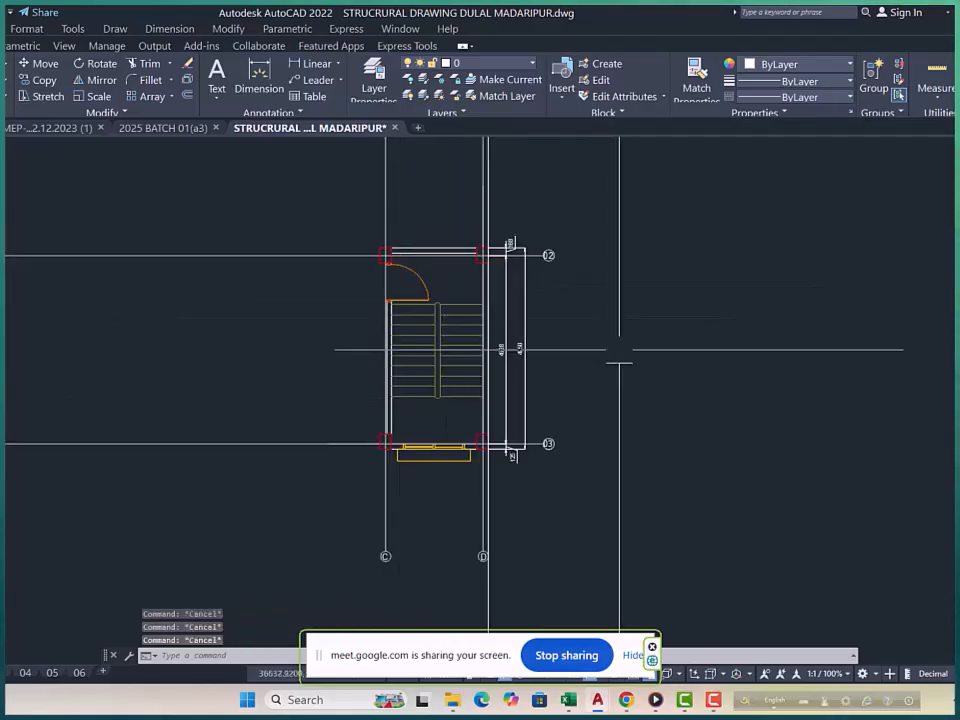
{"action": "type", "text": "pl"}
{"action": "key", "text": "Return"}
{"action": "scroll", "coordinate": [384, 253], "scroll_direction": "up", "scroll_amount": 7}
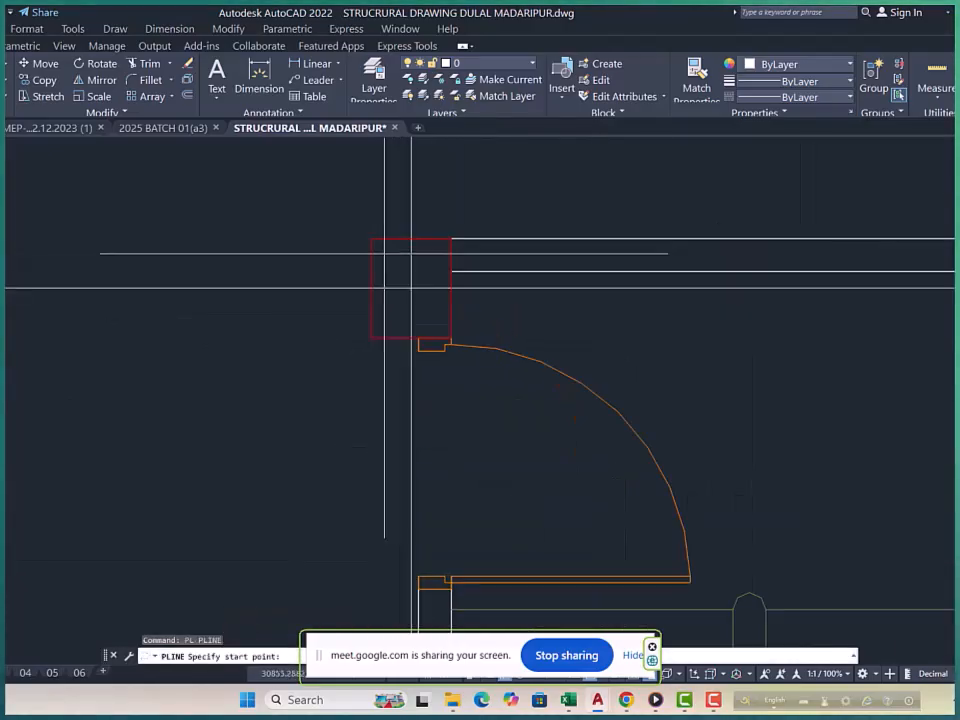
{"action": "left_click", "coordinate": [411, 287]}
{"action": "scroll", "coordinate": [400, 280], "scroll_direction": "down", "scroll_amount": 4}
{"action": "scroll", "coordinate": [668, 238], "scroll_direction": "up", "scroll_amount": 4}
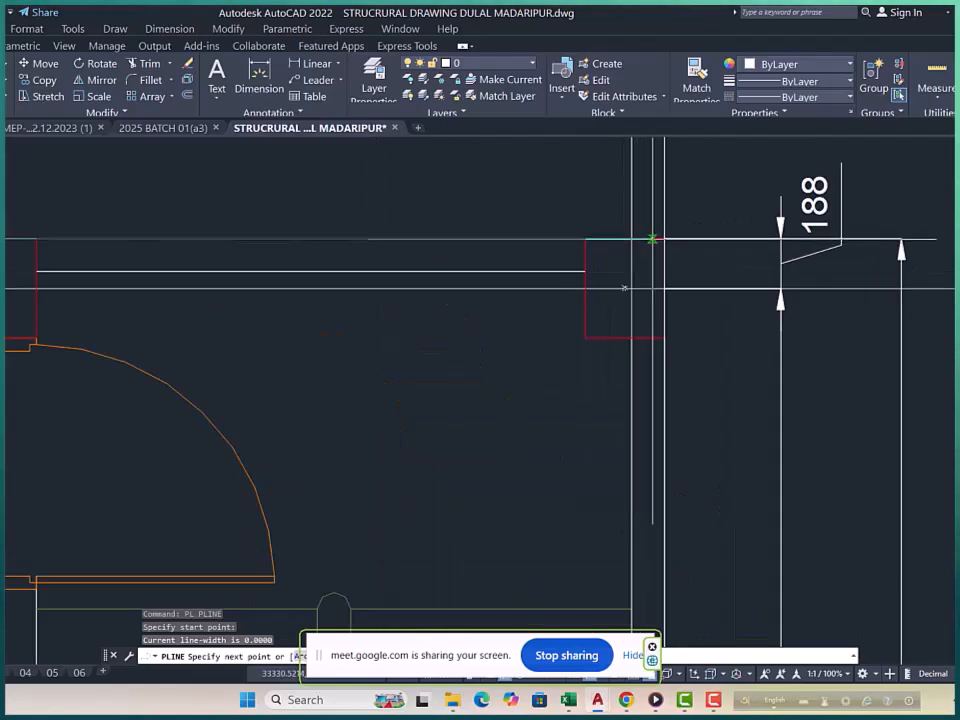
{"action": "key", "text": "Escape"}
Draw a horizontal polyline from the outer top corner of column C-02 to the outer top corner of column D-02.
{"action": "key", "text": "Return"}
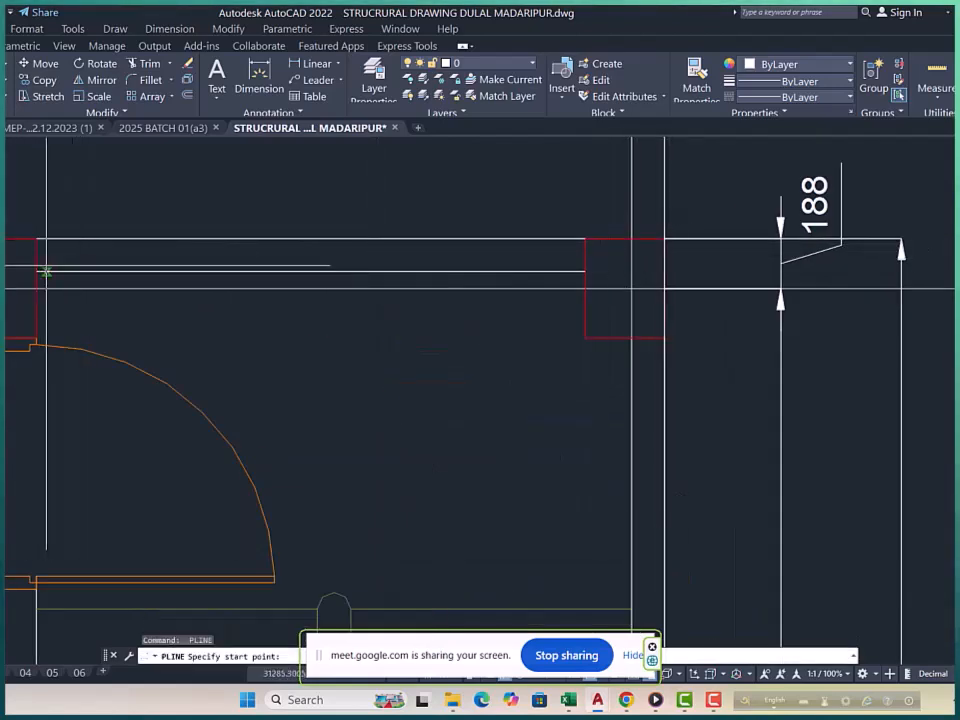
{"action": "left_click", "coordinate": [623, 285]}
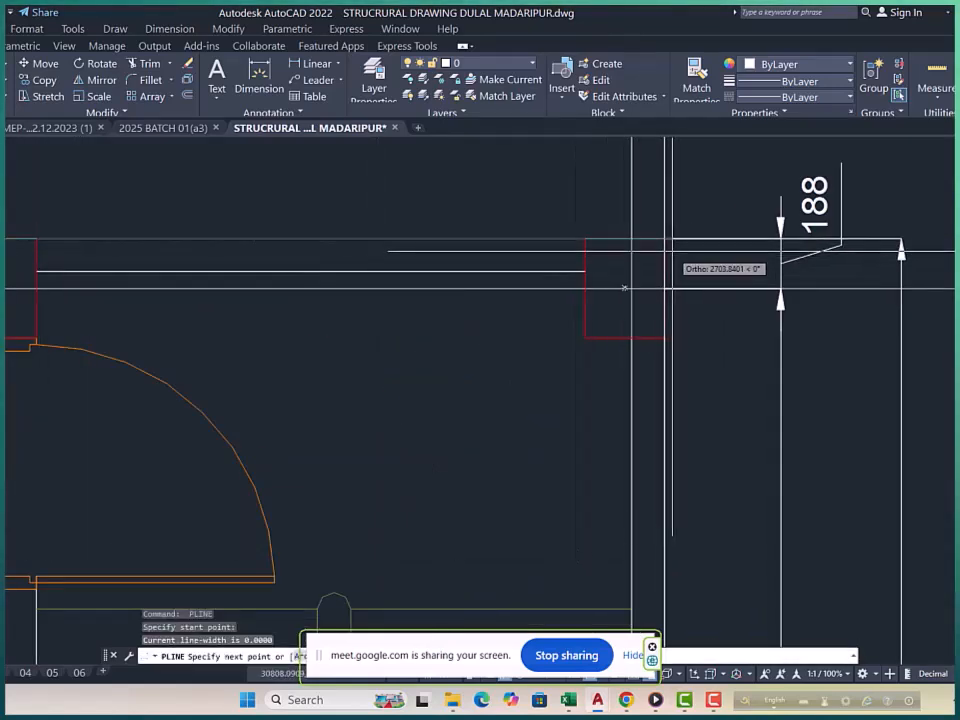
{"action": "key", "text": "Escape"}
Move the new horizontal polyline straight up, clear of the columns on grid line 02.
{"action": "left_click", "coordinate": [461, 248]}
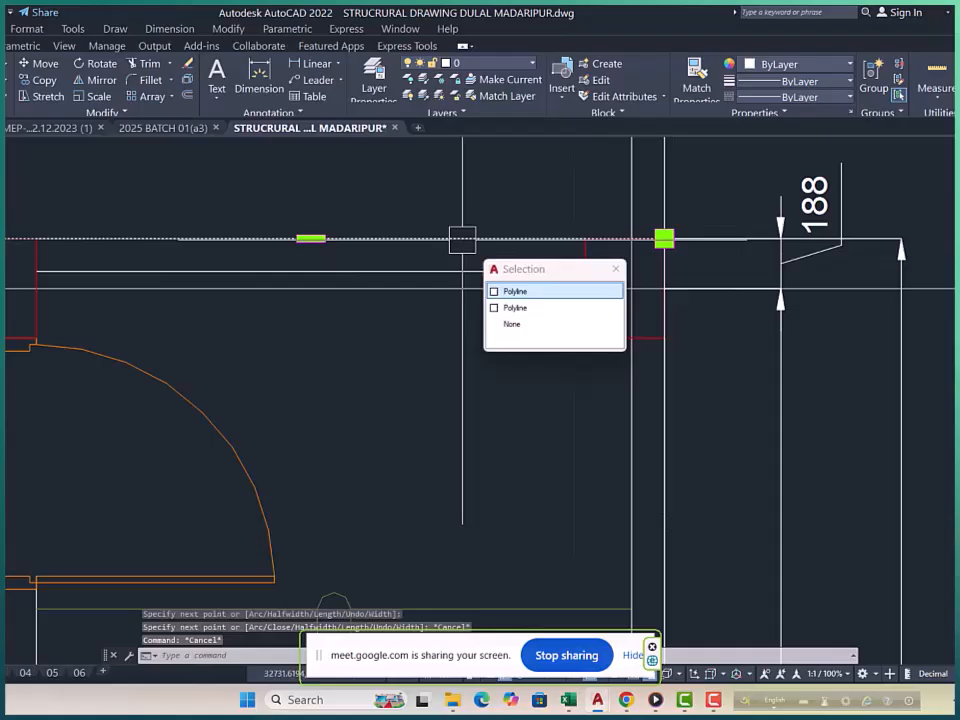
{"action": "left_click", "coordinate": [536, 294]}
{"action": "scroll", "coordinate": [425, 400], "scroll_direction": "down", "scroll_amount": 6}
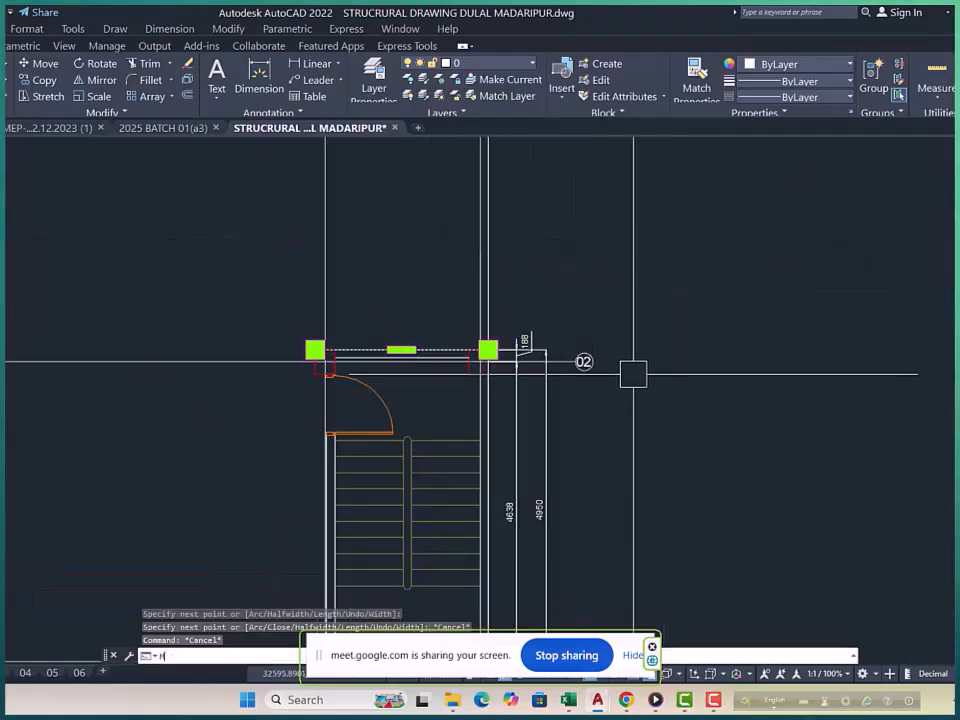
{"action": "key", "text": "Return"}
{"action": "left_click", "coordinate": [681, 373]}
{"action": "key", "text": "Escape"}
{"action": "scroll", "coordinate": [575, 378], "scroll_direction": "up", "scroll_amount": 2}
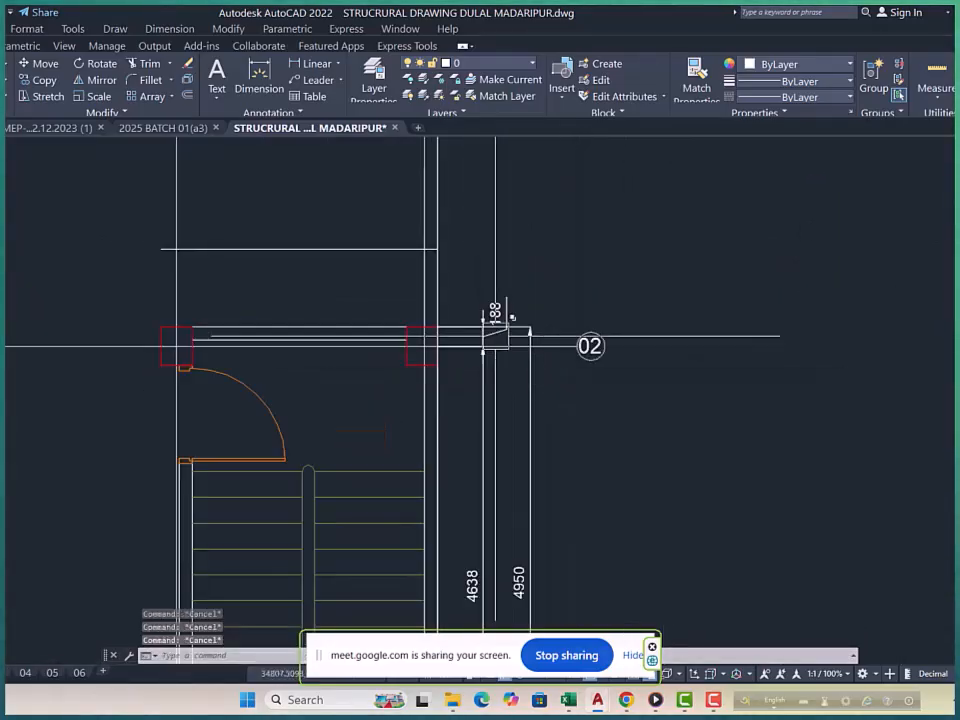
Mirror the bubbles of grid lines 02 and 03 and all vertical dimensions about a vertical axis through the helper polyline's midpoint, keeping the originals.
{"action": "left_click", "coordinate": [590, 346]}
{"action": "scroll", "coordinate": [568, 245], "scroll_direction": "down", "scroll_amount": 3}
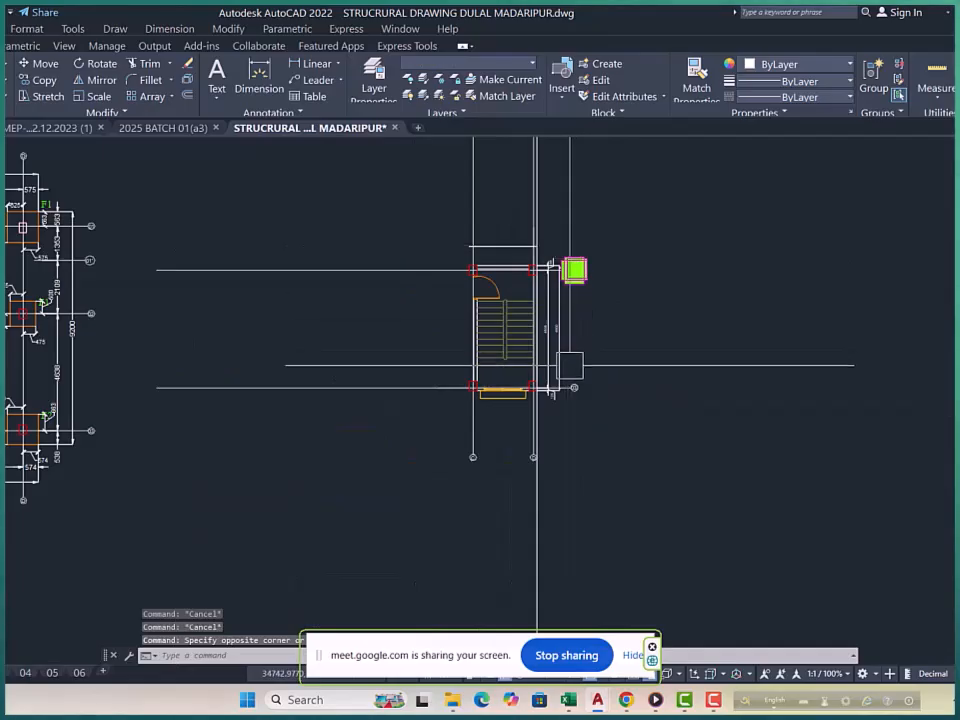
{"action": "scroll", "coordinate": [569, 365], "scroll_direction": "up", "scroll_amount": 3}
{"action": "left_click", "coordinate": [658, 452]}
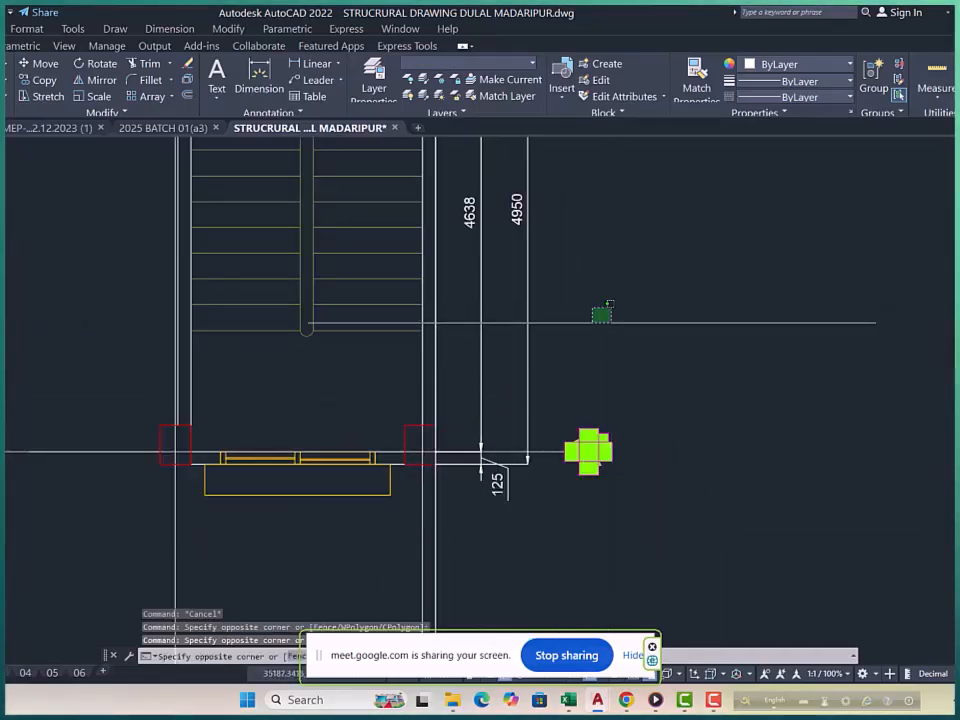
{"action": "left_click", "coordinate": [463, 371]}
{"action": "scroll", "coordinate": [508, 508], "scroll_direction": "down", "scroll_amount": 4}
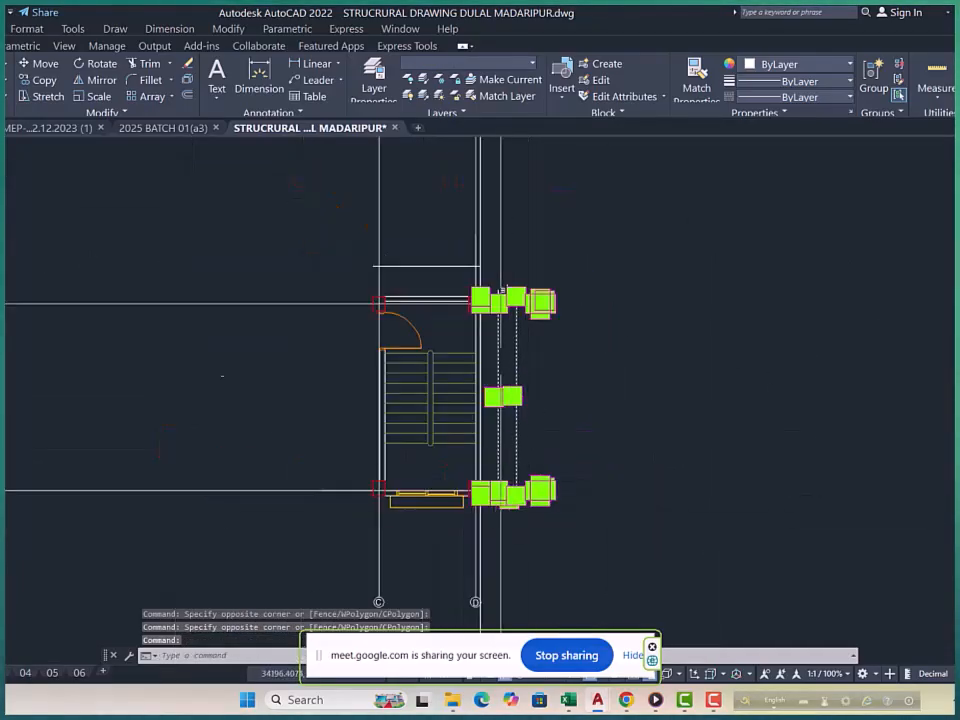
{"action": "scroll", "coordinate": [487, 310], "scroll_direction": "up", "scroll_amount": 6}
{"action": "scroll", "coordinate": [513, 375], "scroll_direction": "down", "scroll_amount": 2}
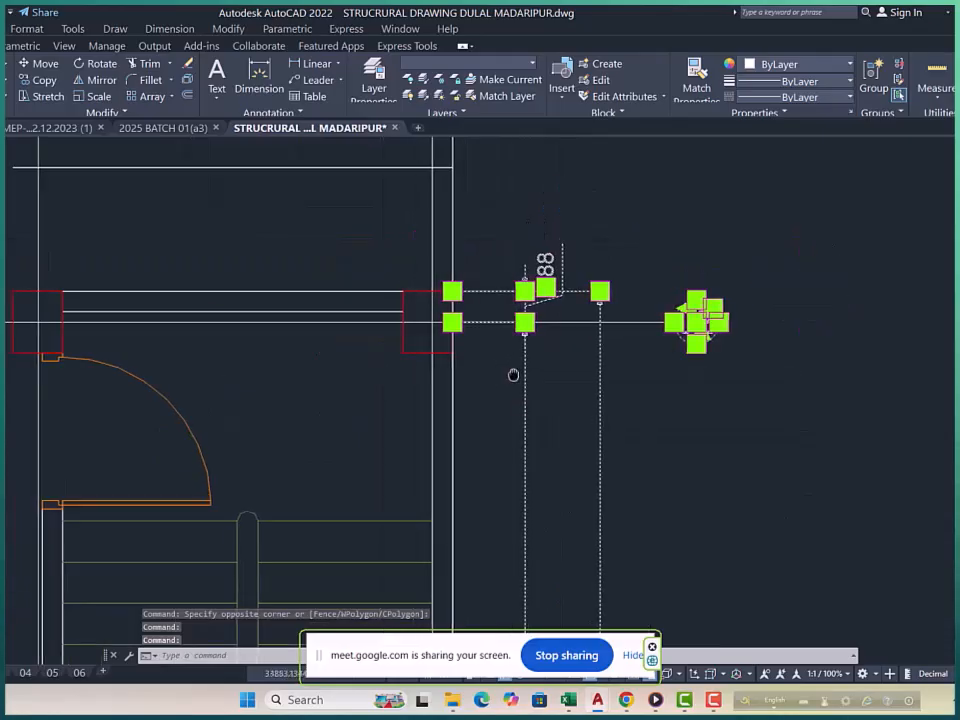
{"action": "scroll", "coordinate": [513, 375], "scroll_direction": "down", "scroll_amount": 4}
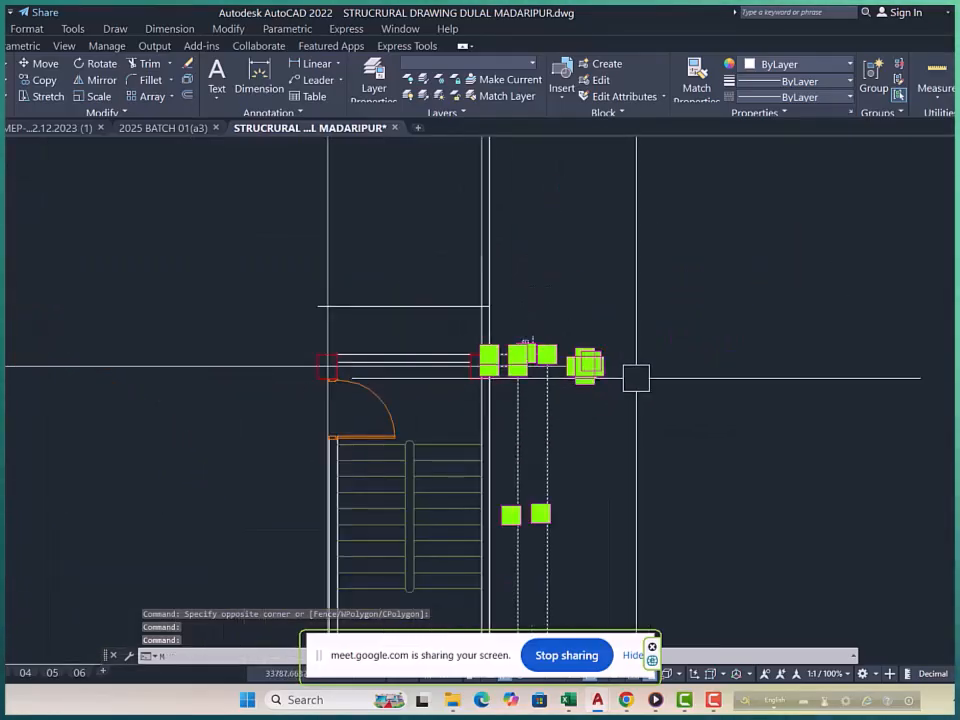
{"action": "type", "text": "mi"}
{"action": "key", "text": "Return"}
{"action": "left_click", "coordinate": [404, 306]}
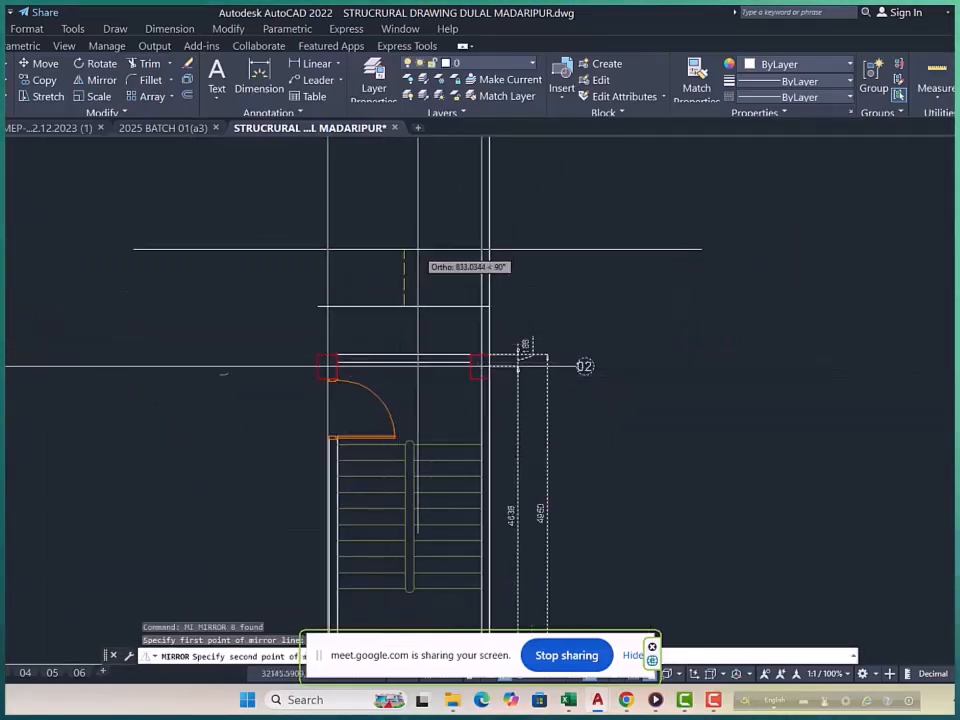
{"action": "left_click", "coordinate": [420, 220]}
{"action": "key", "text": "Escape"}
{"action": "key", "text": "Escape"}
{"action": "key", "text": "Escape"}
{"action": "scroll", "coordinate": [536, 321], "scroll_direction": "down", "scroll_amount": 4}
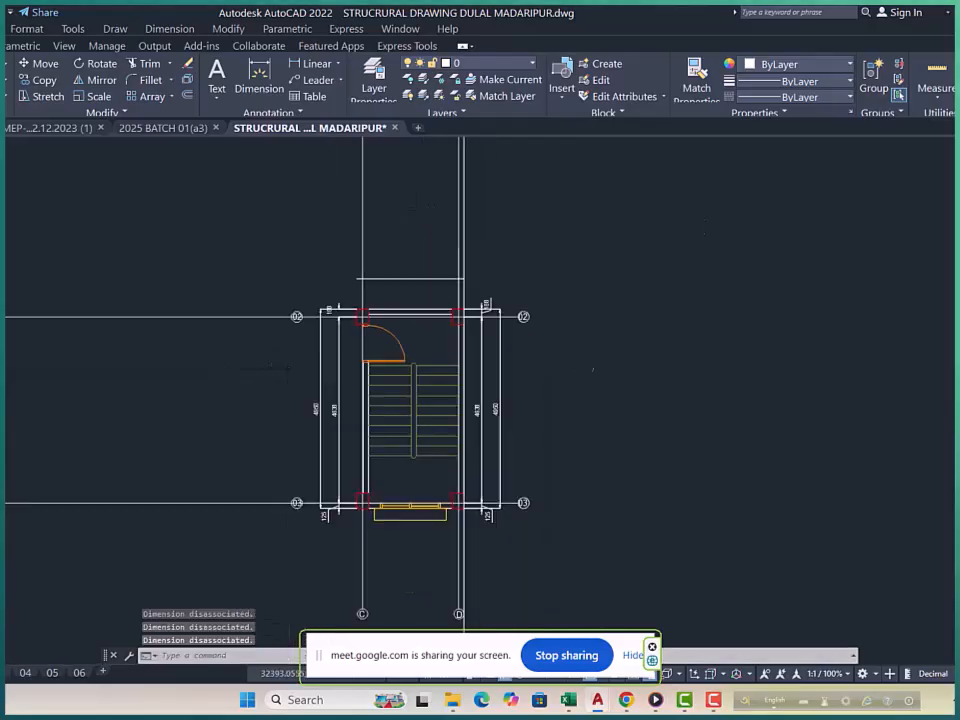
Erase the horizontal helper polyline above grid line 02.
{"action": "scroll", "coordinate": [412, 205], "scroll_direction": "up", "scroll_amount": 6}
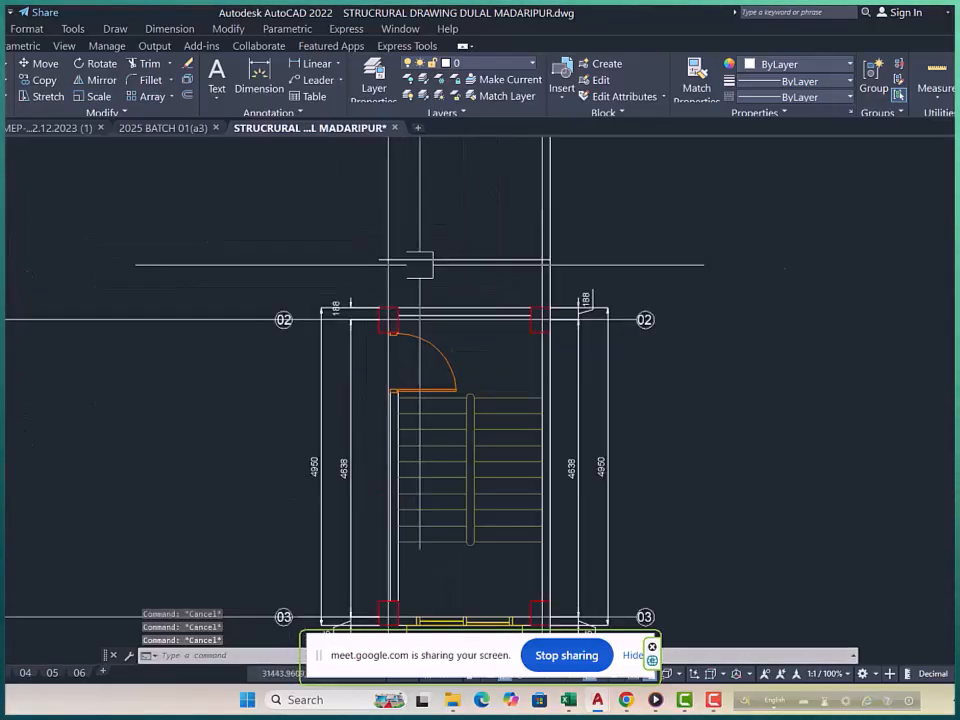
{"action": "key", "text": "e"}
{"action": "key", "text": "Return"}
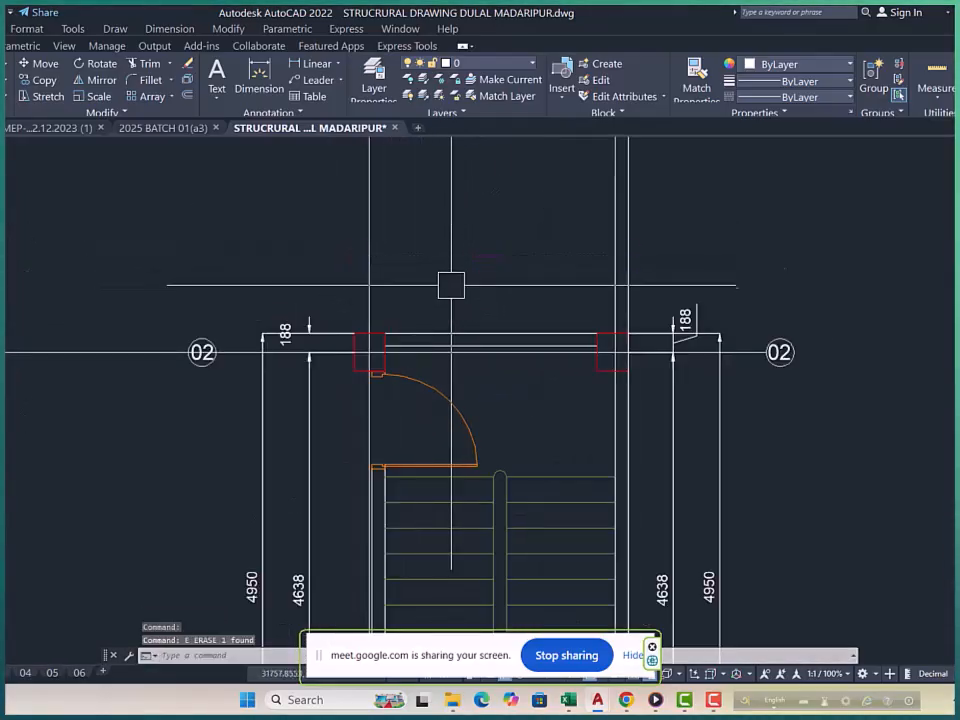
Add a horizontal linear dimension from the outer edge of column C-02 to grid line C, placed above the column at a distance of 450.
{"action": "type", "text": "oL"}
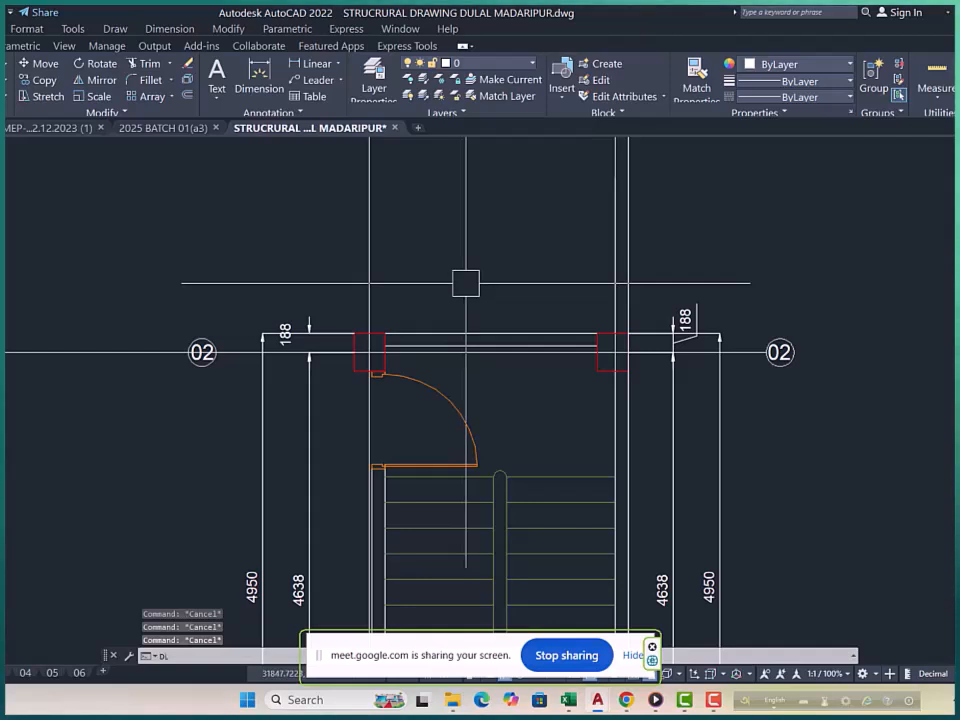
{"action": "type", "text": "I"}
{"action": "key", "text": "Return"}
{"action": "scroll", "coordinate": [393, 360], "scroll_direction": "up", "scroll_amount": 4}
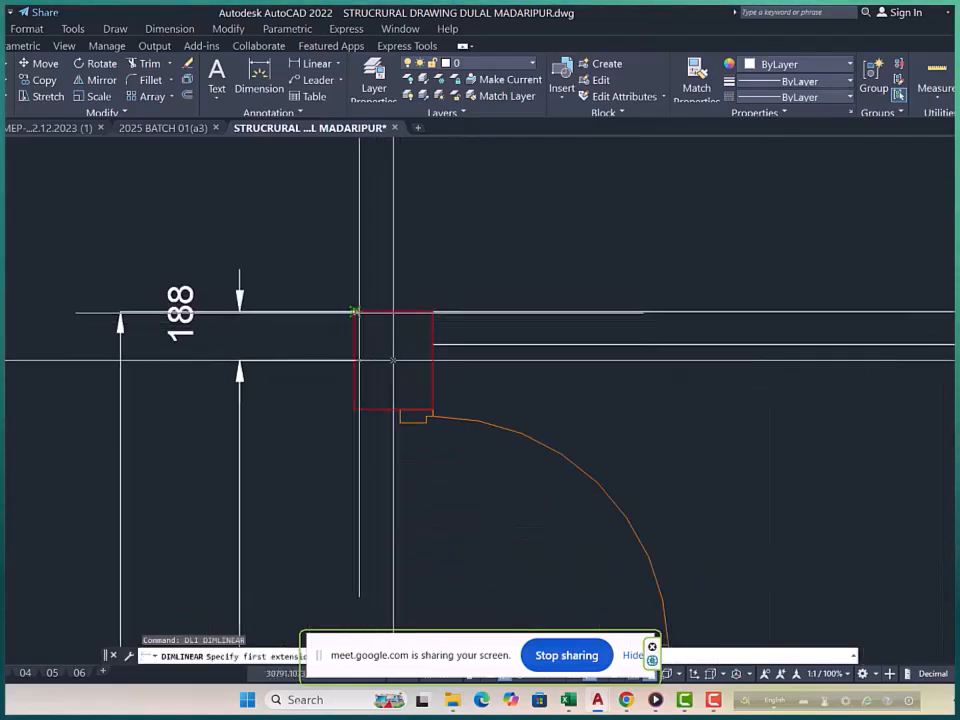
{"action": "left_click", "coordinate": [391, 360]}
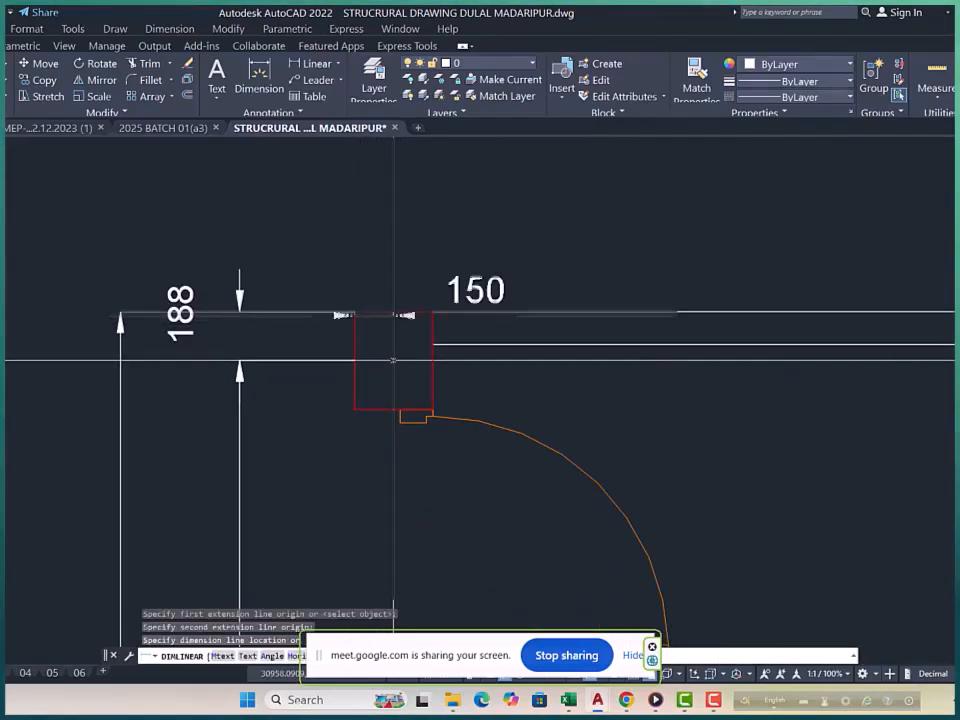
{"action": "scroll", "coordinate": [392, 321], "scroll_direction": "down", "scroll_amount": 3}
{"action": "scroll", "coordinate": [418, 268], "scroll_direction": "up", "scroll_amount": 3}
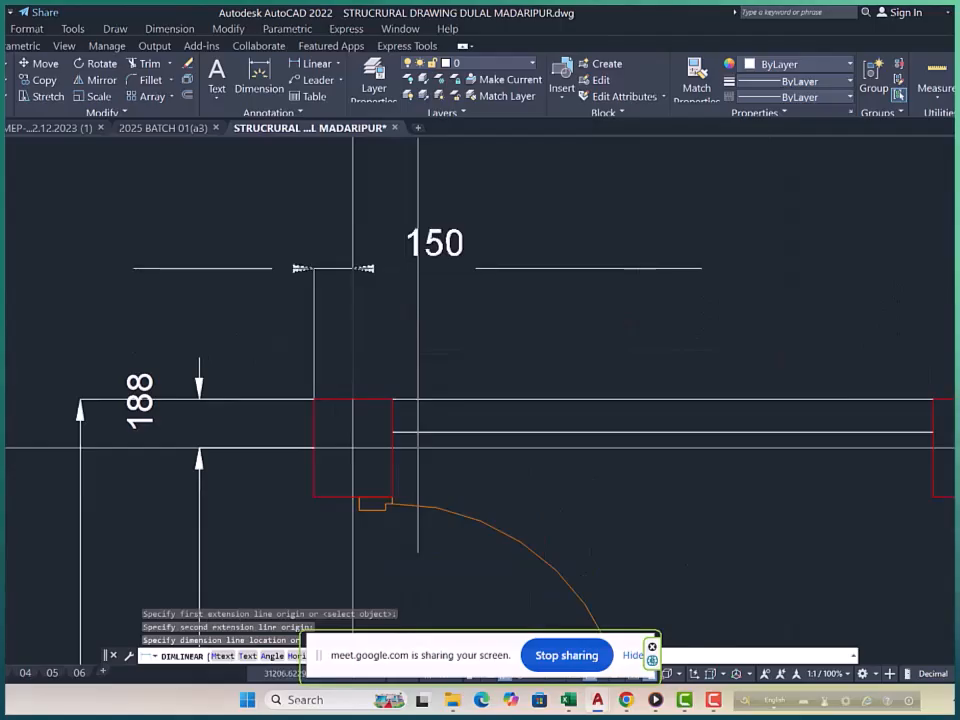
{"action": "left_click", "coordinate": [418, 268]}
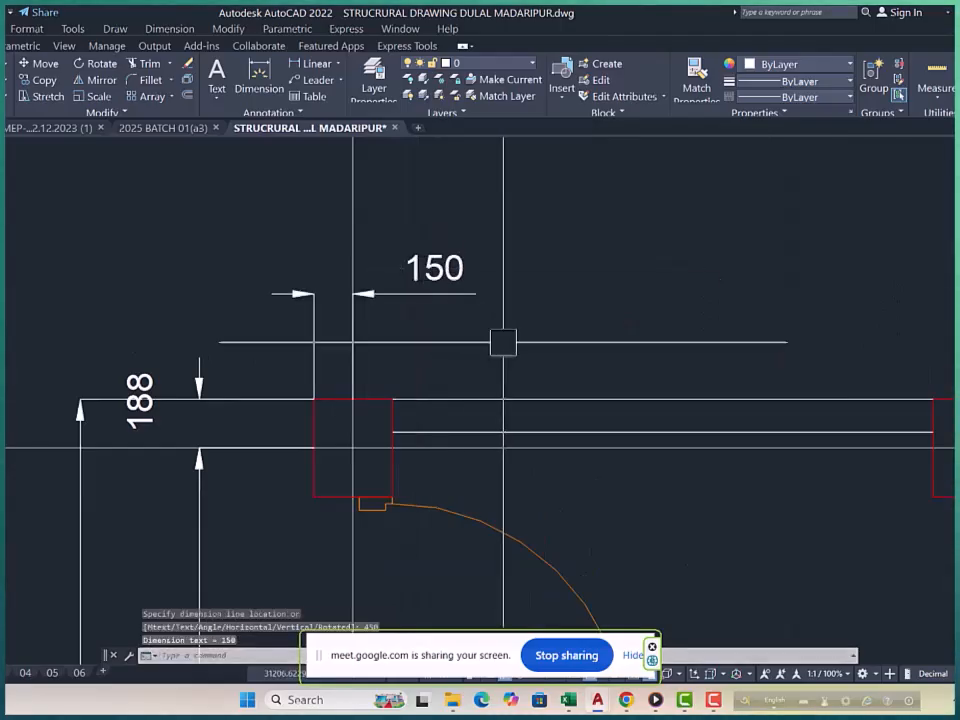
{"action": "key", "text": "Escape"}
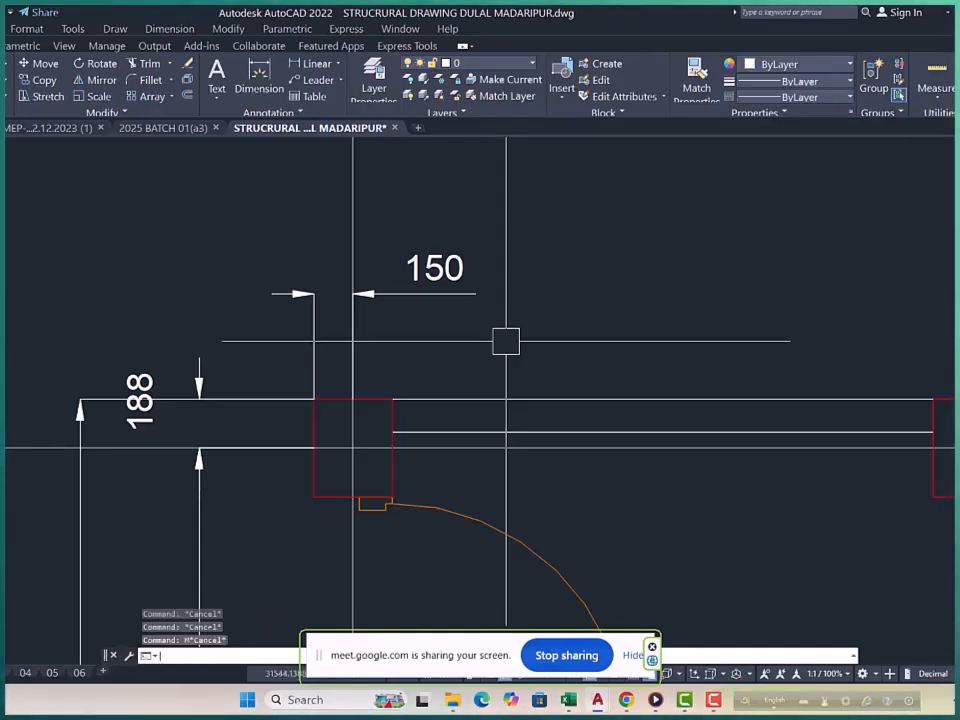
Match the properties of the 150 dimension above column C-02 to the mirrored 188 dimension with a leader beside column D-02.
{"action": "type", "text": "A"}
{"action": "key", "text": "Return"}
{"action": "scroll", "coordinate": [399, 311], "scroll_direction": "down", "scroll_amount": 4}
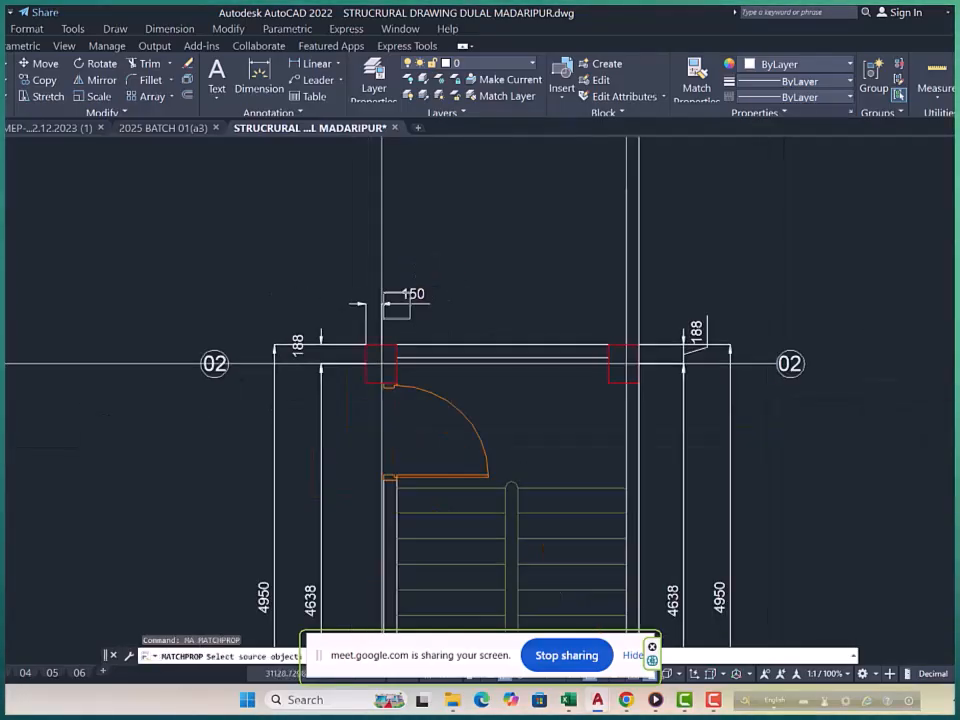
{"action": "scroll", "coordinate": [668, 352], "scroll_direction": "up", "scroll_amount": 2}
{"action": "left_click", "coordinate": [733, 313]}
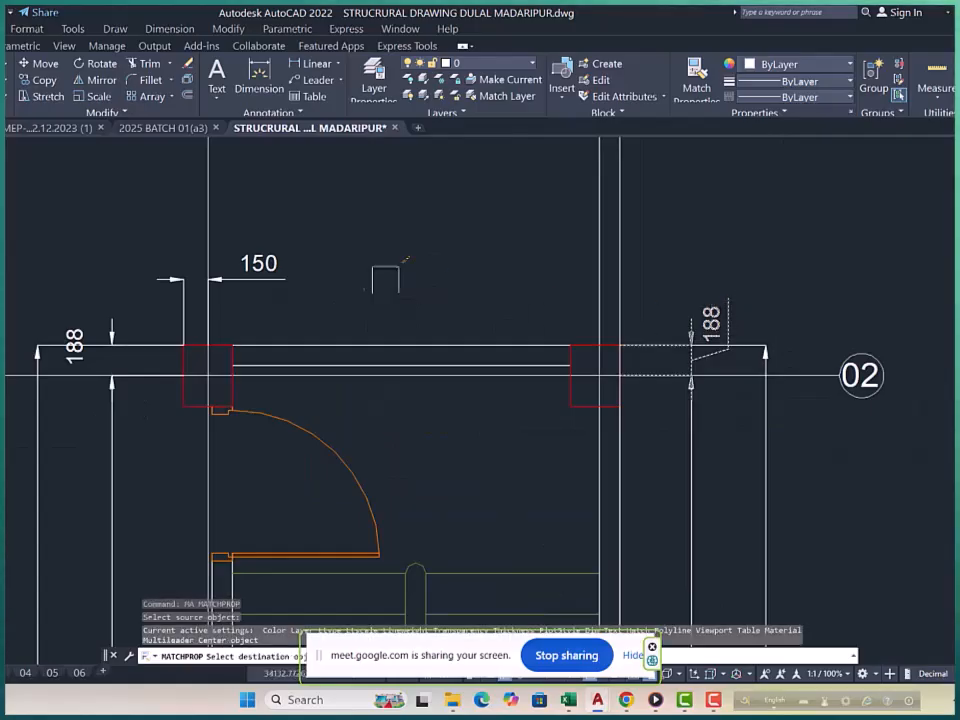
{"action": "left_click", "coordinate": [289, 267]}
{"action": "scroll", "coordinate": [478, 405], "scroll_direction": "down", "scroll_amount": 3}
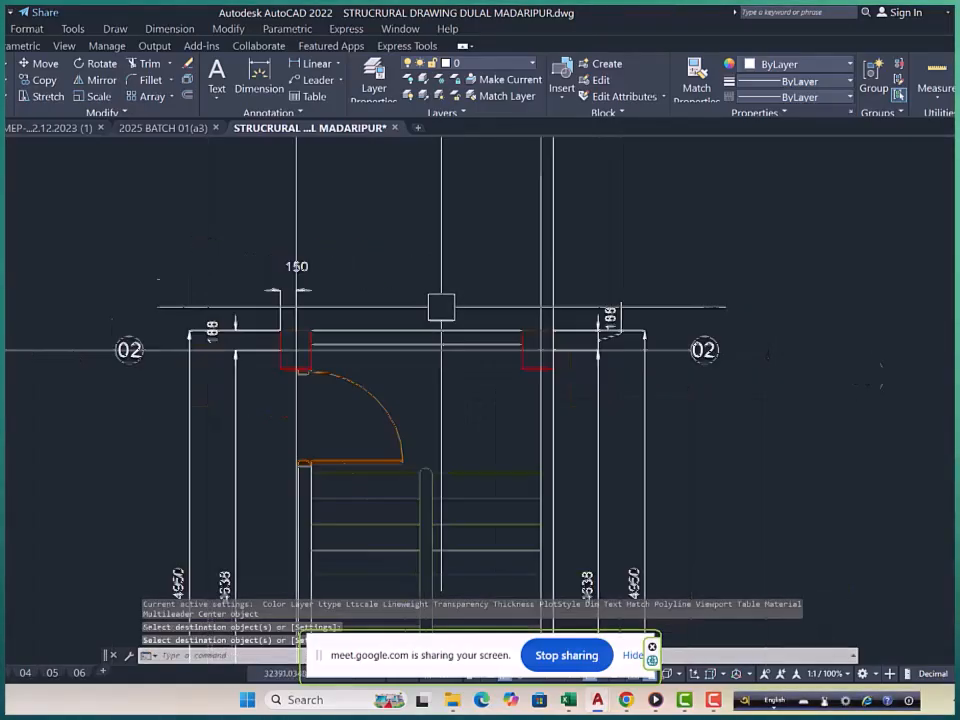
{"action": "scroll", "coordinate": [274, 274], "scroll_direction": "up", "scroll_amount": 4}
{"action": "key", "text": "Escape"}
Move the 150 dimension's text outward from grid line C so it sits on a leader beyond column C-02.
{"action": "left_click", "coordinate": [318, 245]}
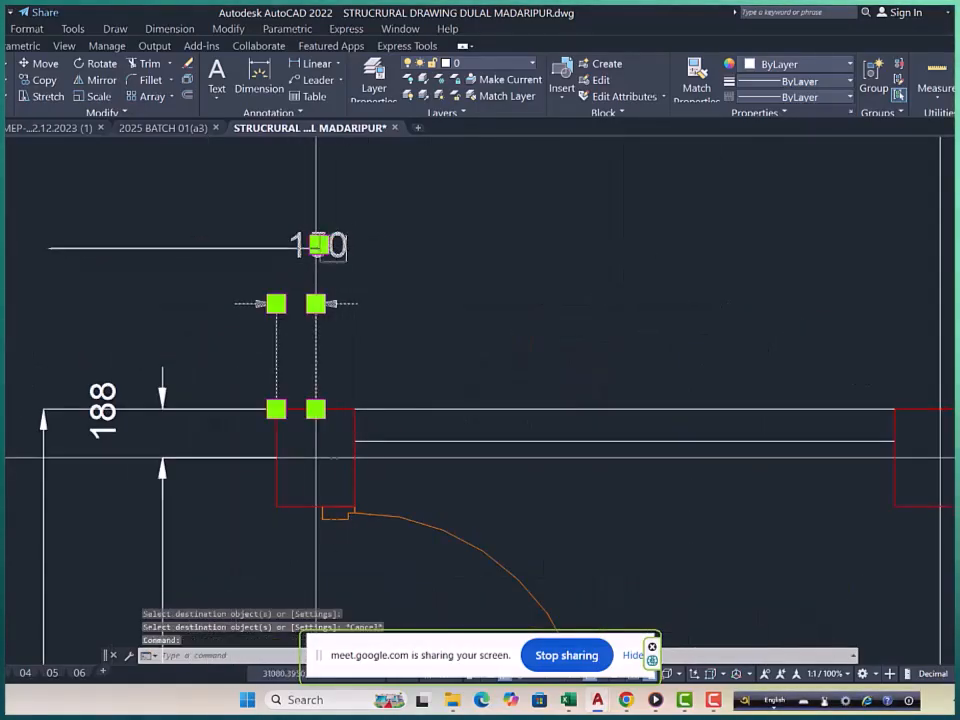
{"action": "left_click", "coordinate": [318, 245]}
{"action": "left_click", "coordinate": [246, 242]}
{"action": "key", "text": "Escape"}
{"action": "key", "text": "Escape"}
{"action": "scroll", "coordinate": [327, 288], "scroll_direction": "down", "scroll_amount": 2}
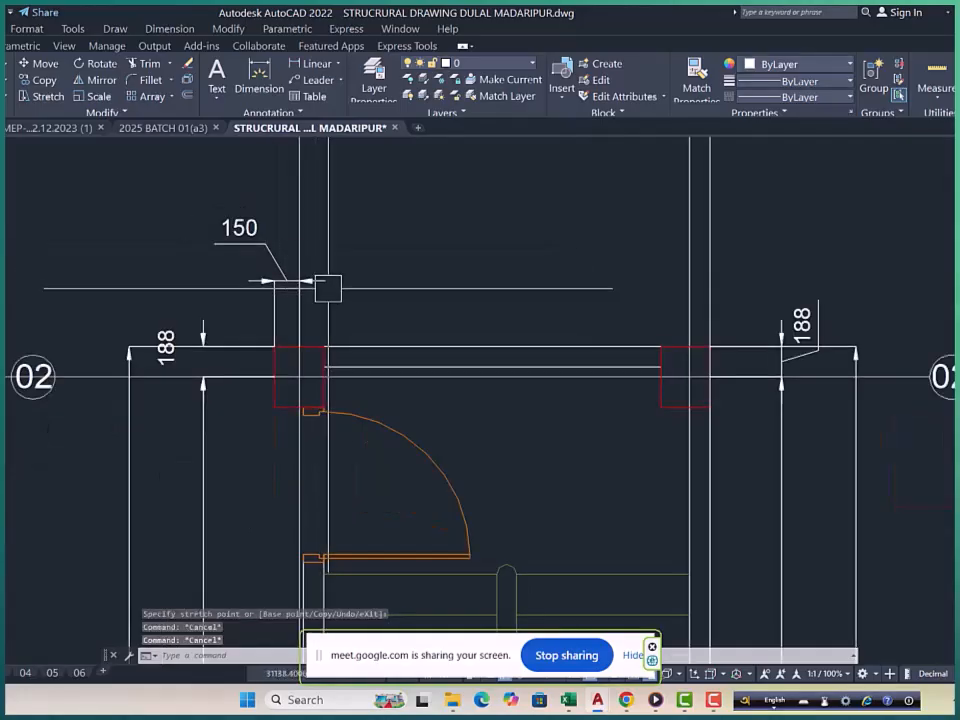
{"action": "key", "text": "Escape"}
Continue the horizontal dimension chain from grid line C to grid line D and on to column D-02's outer edge.
{"action": "type", "text": "dco"}
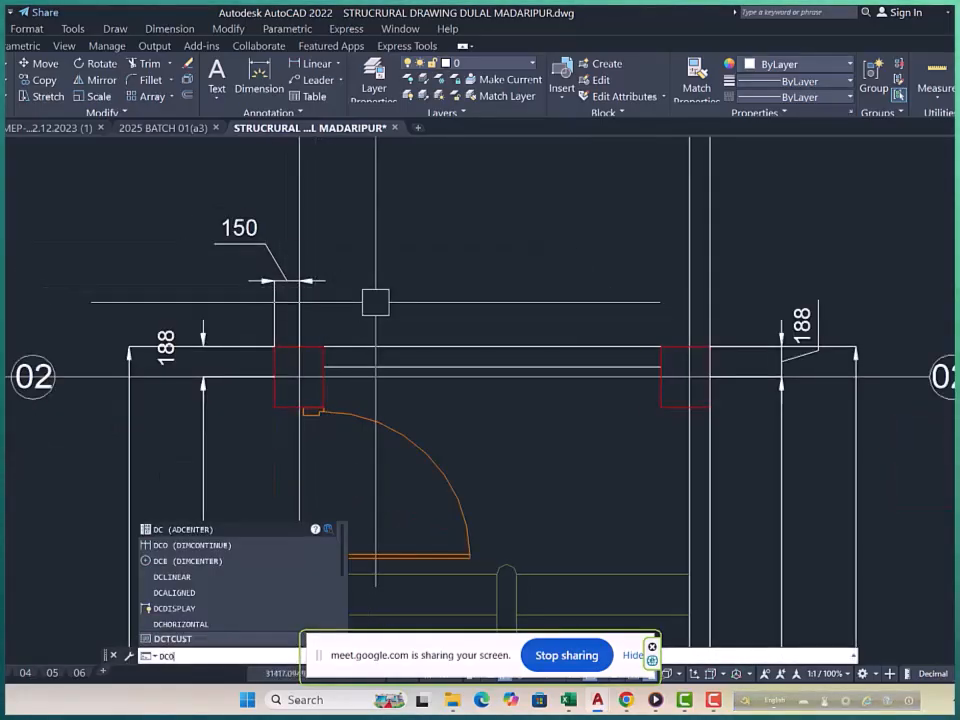
{"action": "key", "text": "Return"}
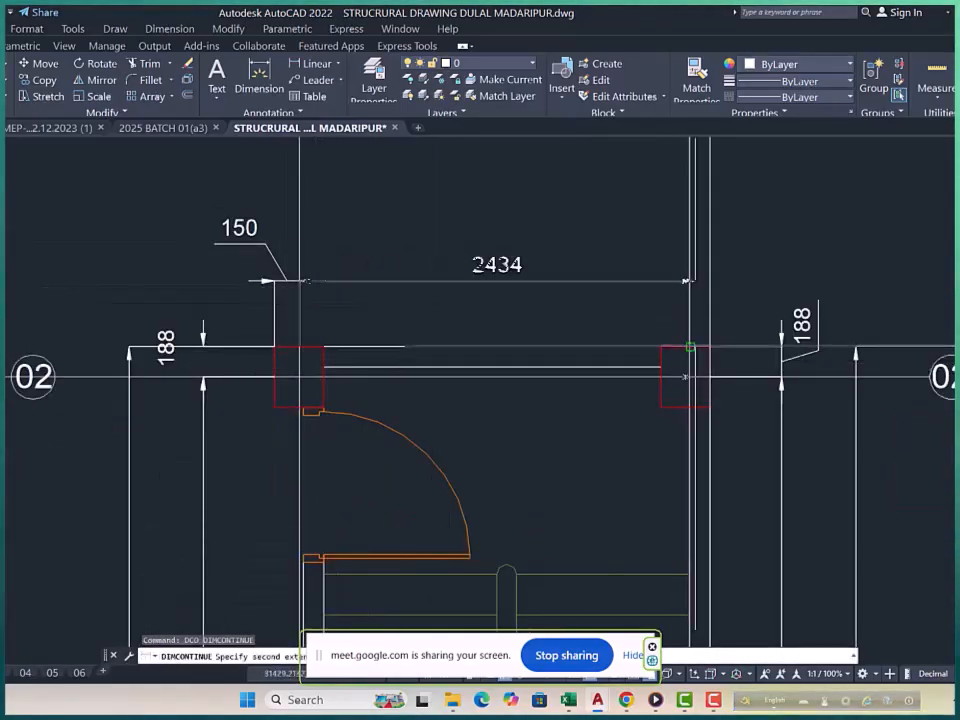
{"action": "left_click", "coordinate": [690, 347]}
{"action": "left_click", "coordinate": [710, 347]}
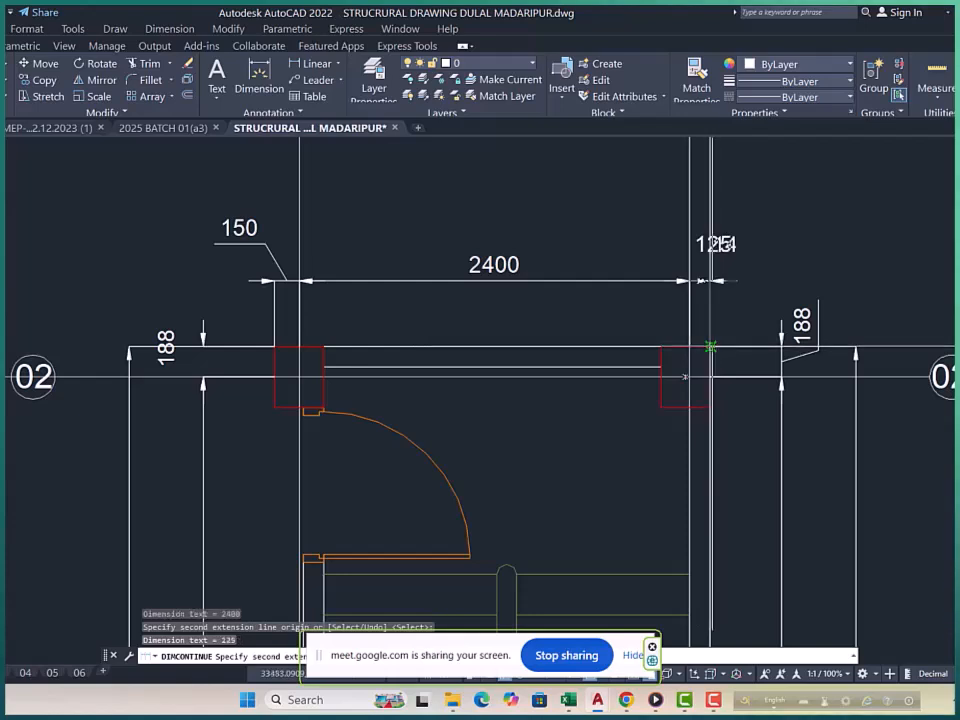
{"action": "key", "text": "Escape"}
{"action": "key", "text": "Escape"}
Move the 125 dimension's text outward on a leader beyond the outer edge of column D-02.
{"action": "left_click", "coordinate": [720, 248]}
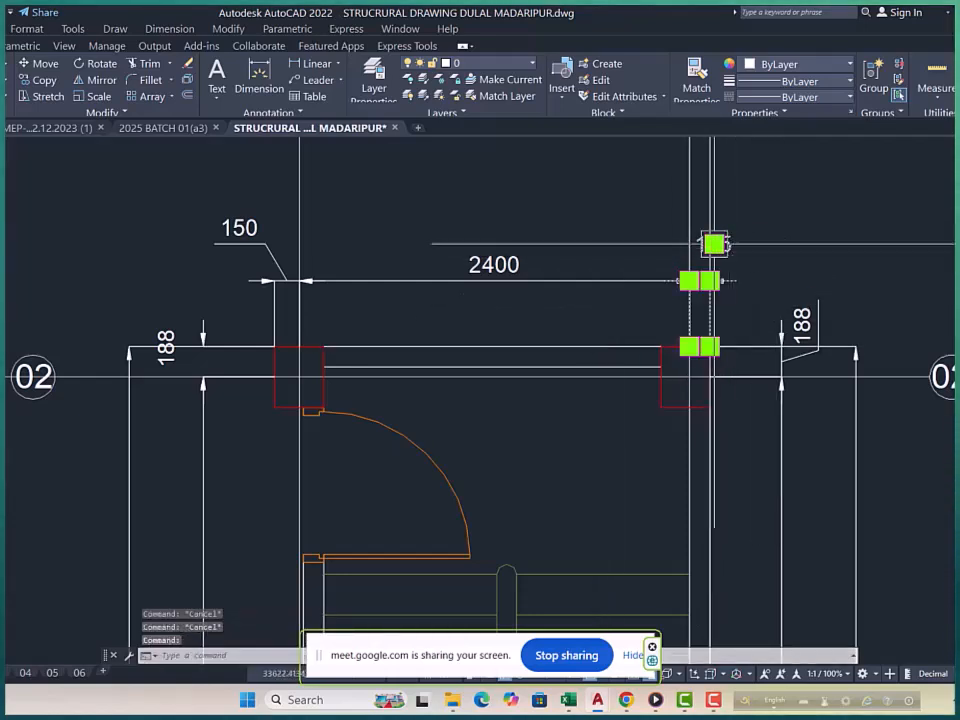
{"action": "left_click", "coordinate": [714, 243]}
{"action": "key", "text": "Escape"}
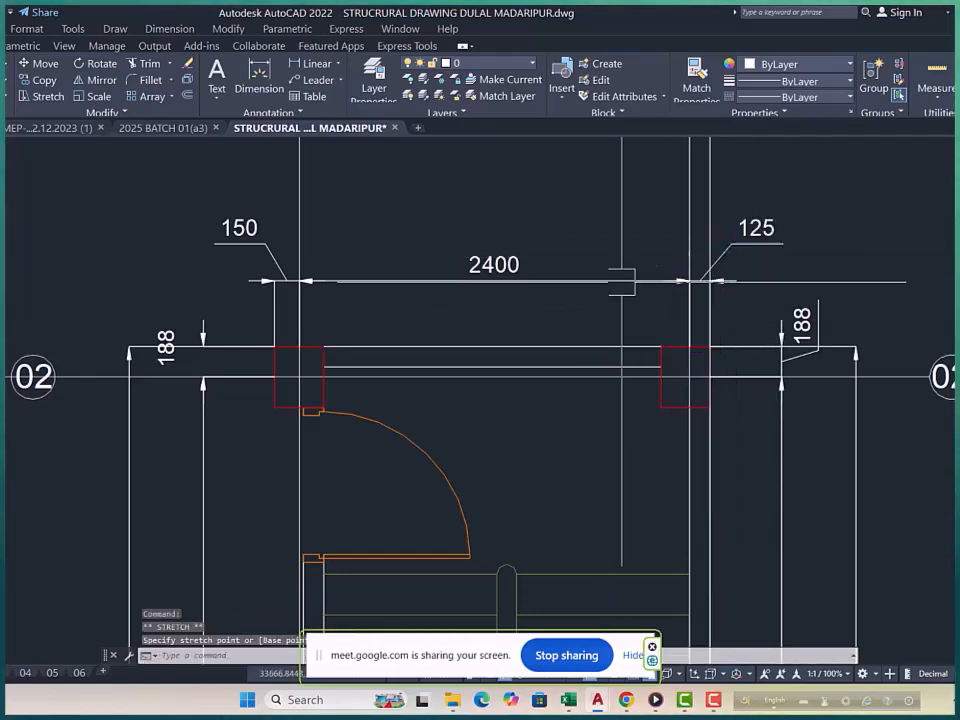
{"action": "scroll", "coordinate": [531, 320], "scroll_direction": "down", "scroll_amount": 2}
{"action": "key", "text": "Escape"}
{"action": "key", "text": "Escape"}
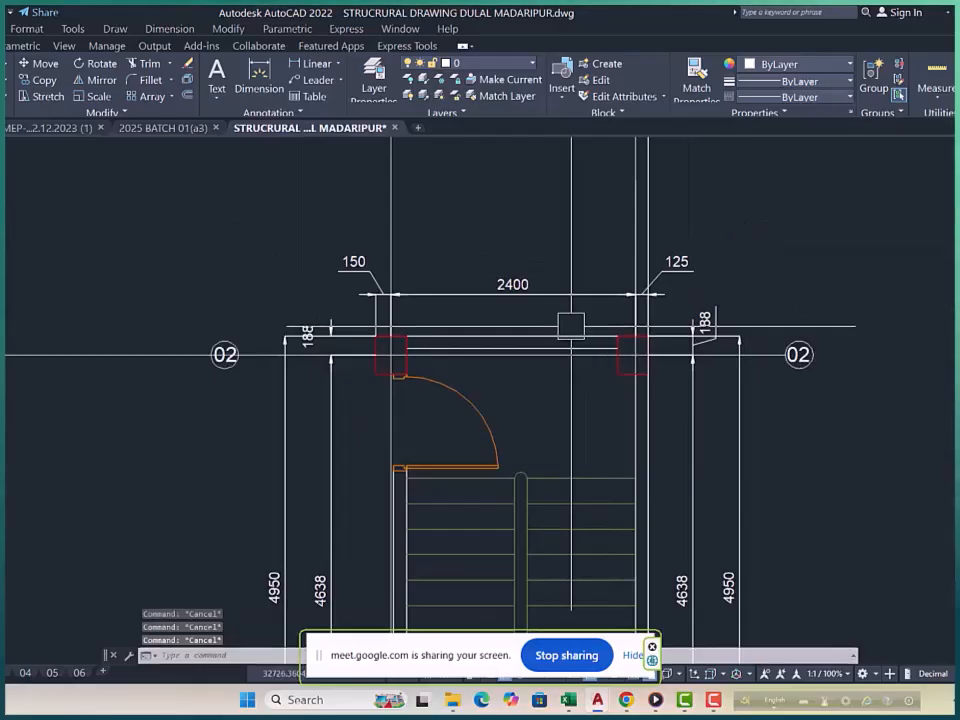
Add an overall horizontal linear dimension between the outer edges of columns C-02 and D-02, placed just above the chained dimensions.
{"action": "type", "text": "dli"}
{"action": "key", "text": "Return"}
{"action": "scroll", "coordinate": [342, 330], "scroll_direction": "up", "scroll_amount": 2}
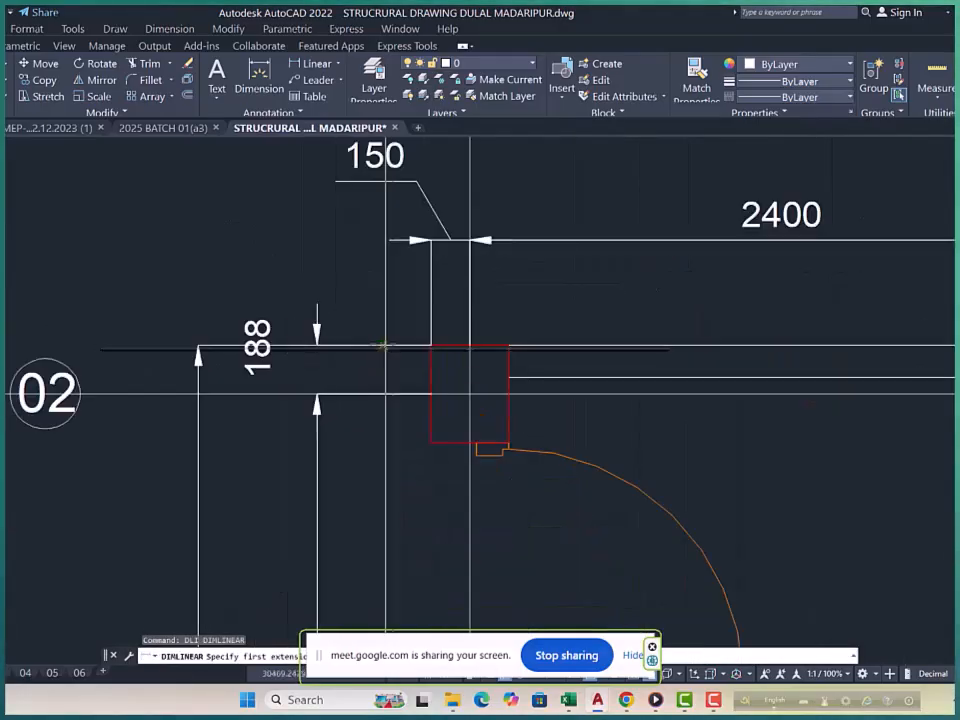
{"action": "left_click", "coordinate": [430, 345]}
{"action": "scroll", "coordinate": [430, 345], "scroll_direction": "down", "scroll_amount": 4}
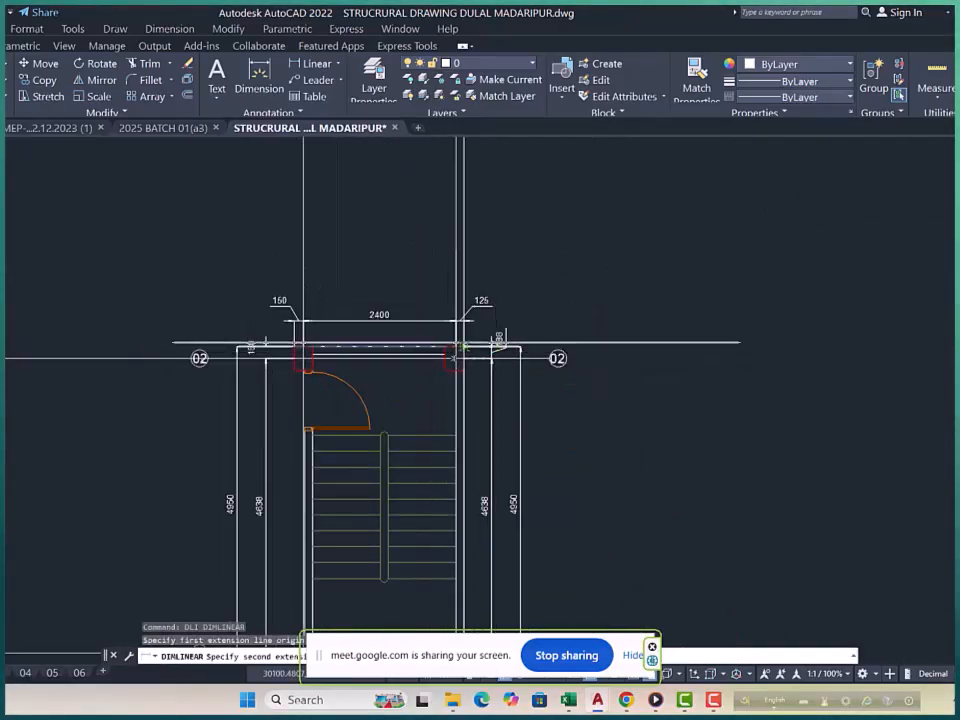
{"action": "scroll", "coordinate": [497, 357], "scroll_direction": "up", "scroll_amount": 4}
{"action": "left_click", "coordinate": [497, 357]}
{"action": "scroll", "coordinate": [497, 330], "scroll_direction": "down", "scroll_amount": 3}
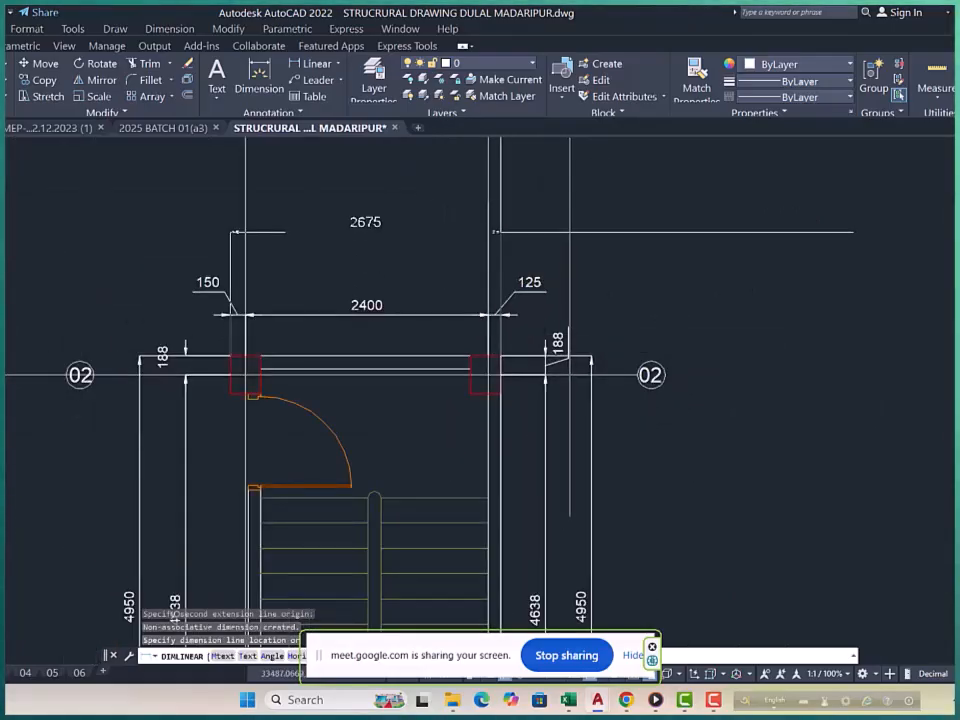
{"action": "left_click", "coordinate": [570, 277]}
{"action": "key", "text": "Escape"}
{"action": "key", "text": "Escape"}
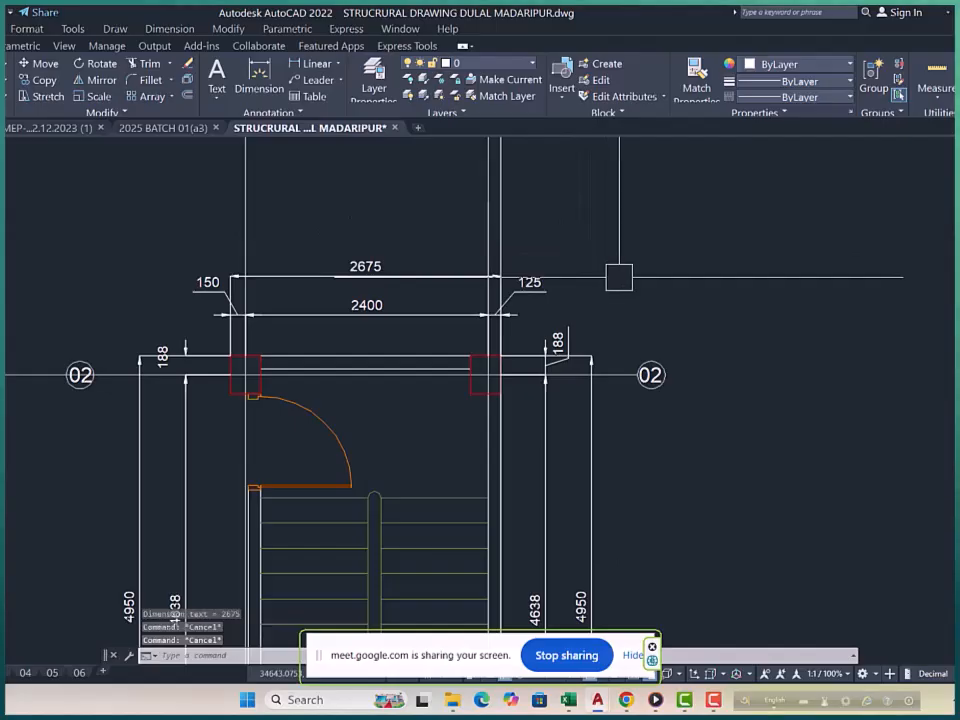
Draw a horizontal construction line through the upper outer corner of column D-02.
{"action": "type", "text": "xl"}
{"action": "key", "text": "Return"}
{"action": "type", "text": "h"}
{"action": "key", "text": "Return"}
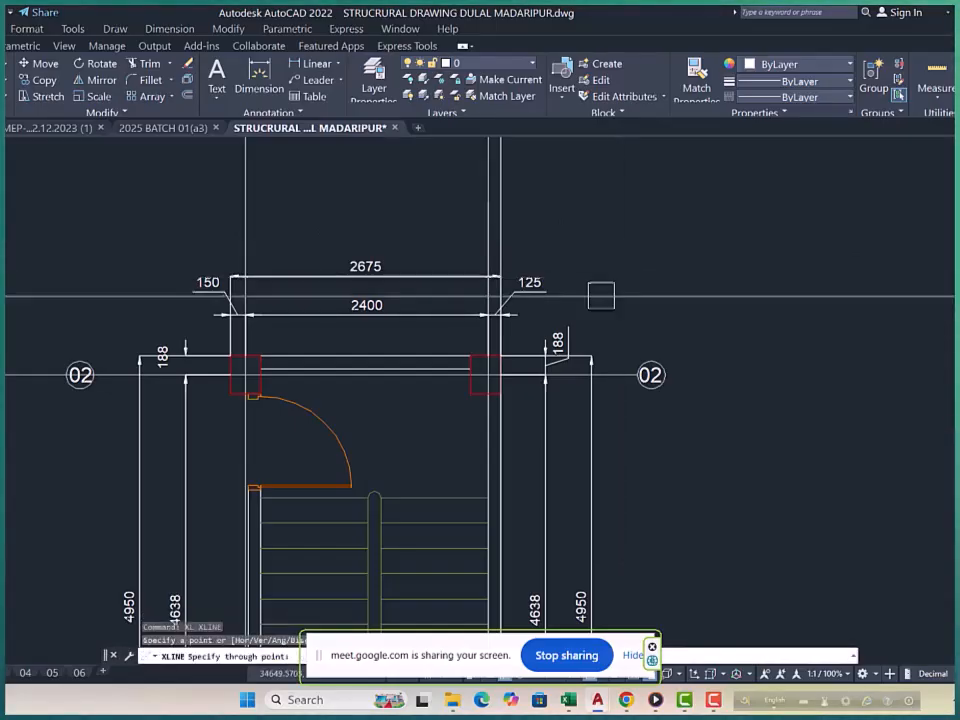
{"action": "scroll", "coordinate": [518, 366], "scroll_direction": "up", "scroll_amount": 3}
{"action": "scroll", "coordinate": [518, 366], "scroll_direction": "up", "scroll_amount": 2}
{"action": "left_click", "coordinate": [471, 339]}
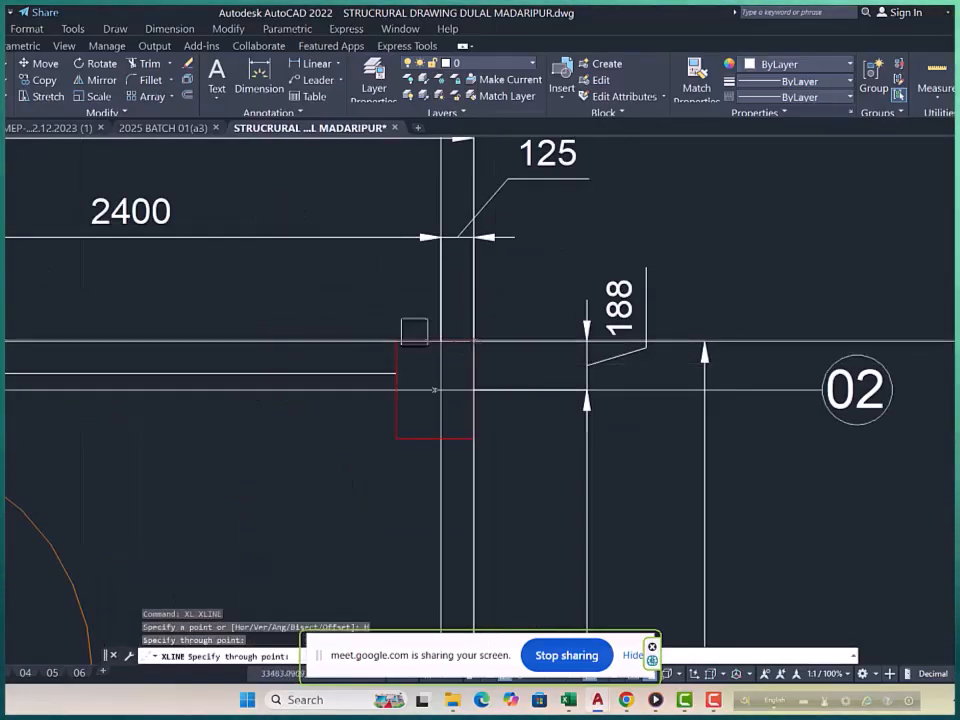
{"action": "key", "text": "Escape"}
{"action": "scroll", "coordinate": [546, 406], "scroll_direction": "down", "scroll_amount": 3}
Offset the horizontal construction line upward by the default distance, beyond the overall dimension.
{"action": "type", "text": "o"}
{"action": "key", "text": "Return"}
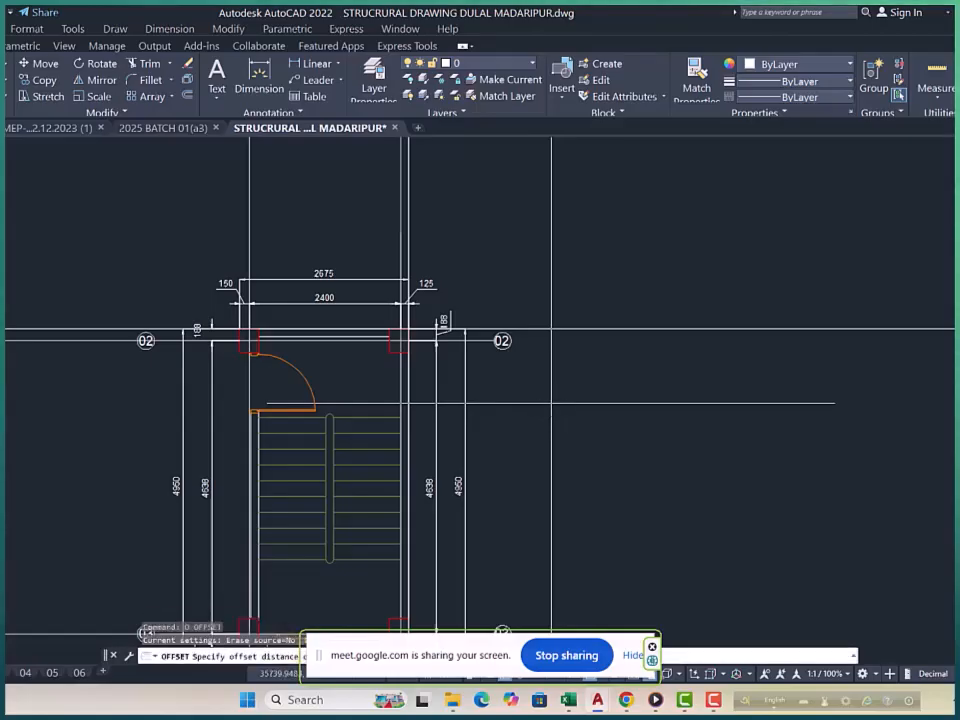
{"action": "key", "text": "Return"}
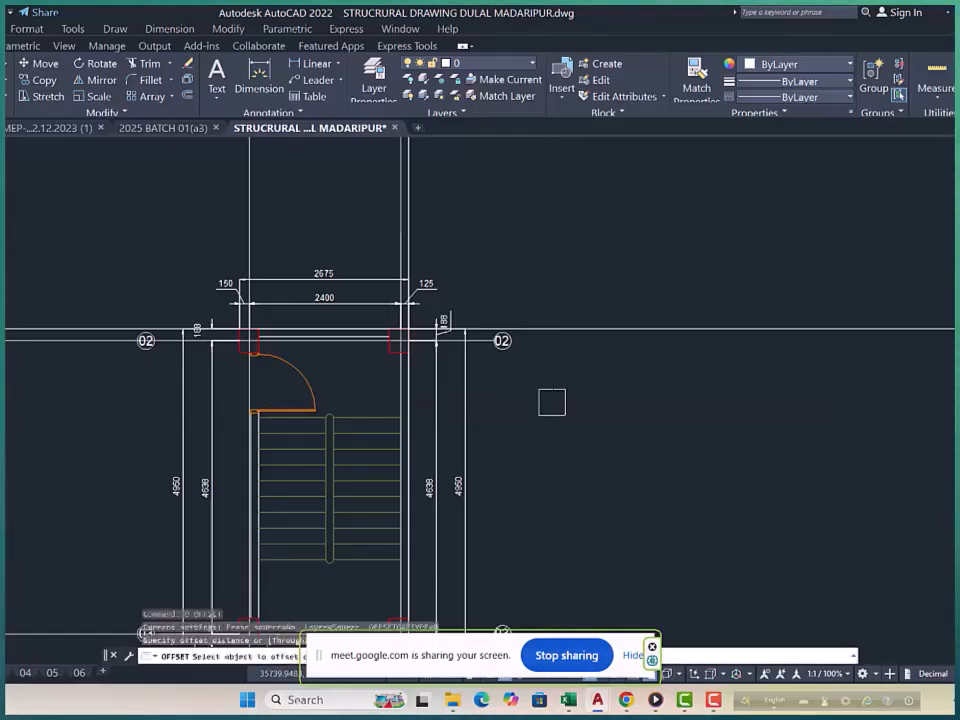
{"action": "key", "text": "Escape"}
{"action": "key", "text": "Escape"}
{"action": "key", "text": "Escape"}
{"action": "scroll", "coordinate": [531, 291], "scroll_direction": "down", "scroll_amount": 5}
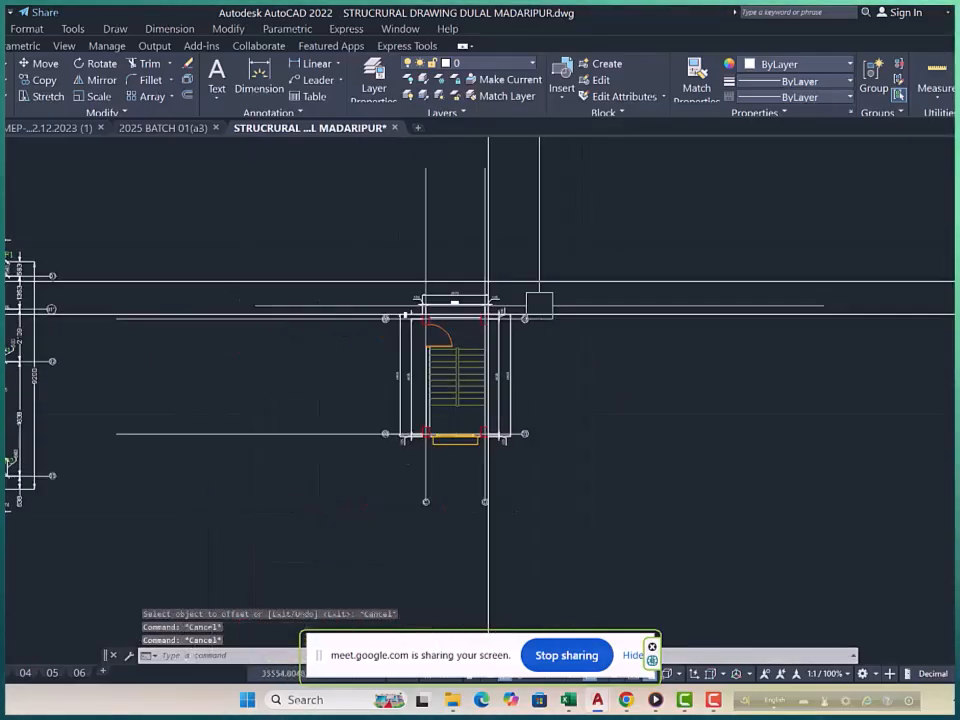
Copy the C and D grid bubbles from their bottom quadrant to the intersection of grid line D and the upper construction line.
{"action": "scroll", "coordinate": [482, 300], "scroll_direction": "up", "scroll_amount": 5}
{"action": "left_click", "coordinate": [410, 395]}
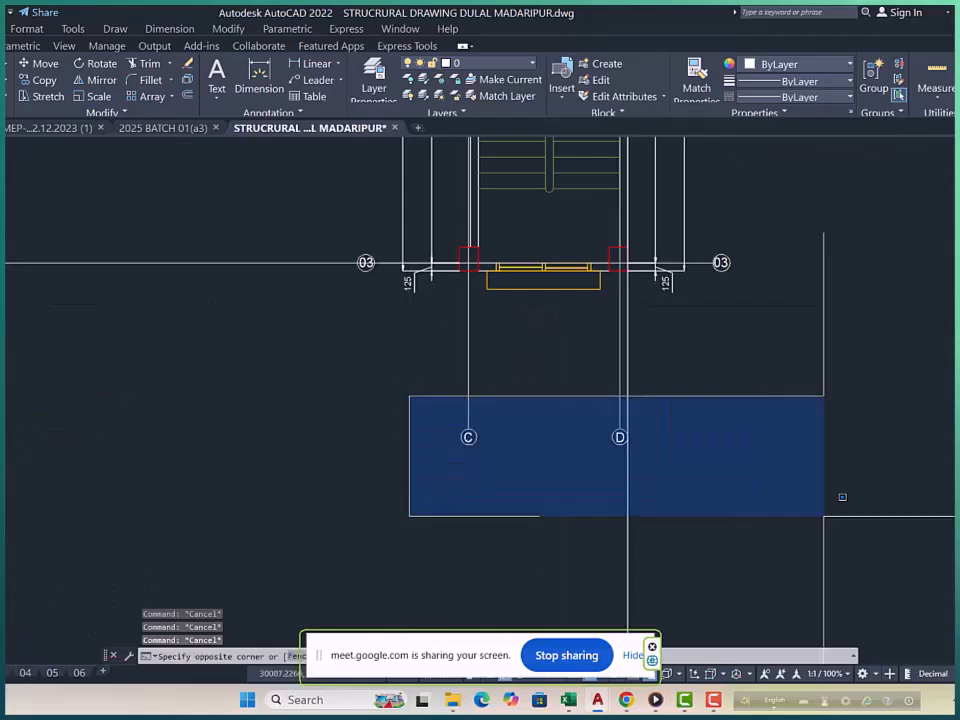
{"action": "left_click", "coordinate": [840, 497]}
{"action": "type", "text": "cp"}
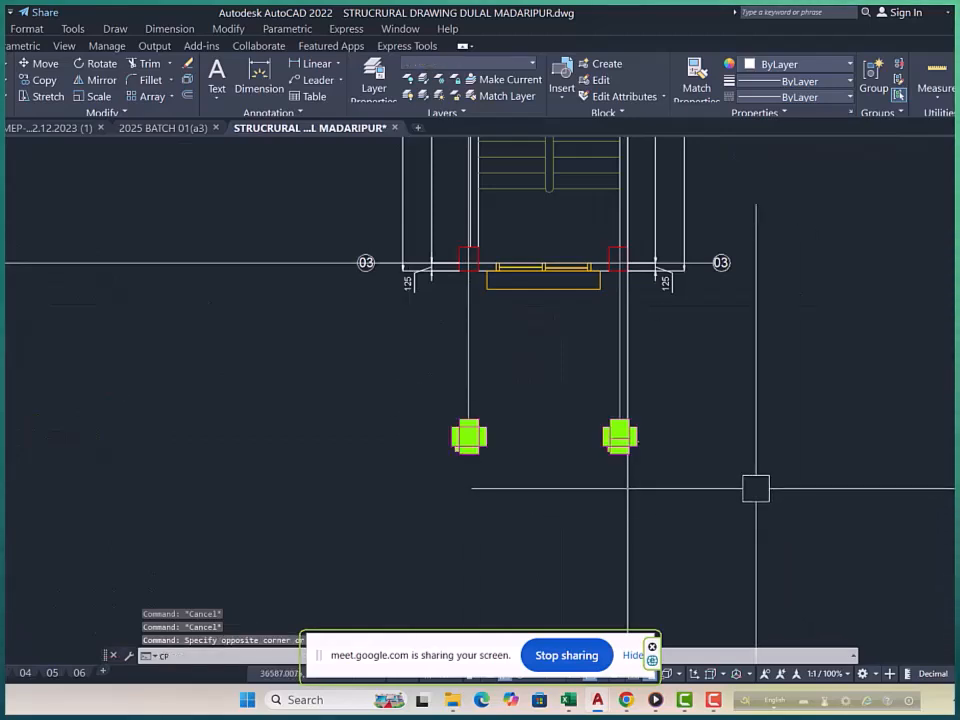
{"action": "key", "text": "Return"}
{"action": "scroll", "coordinate": [572, 341], "scroll_direction": "up", "scroll_amount": 3}
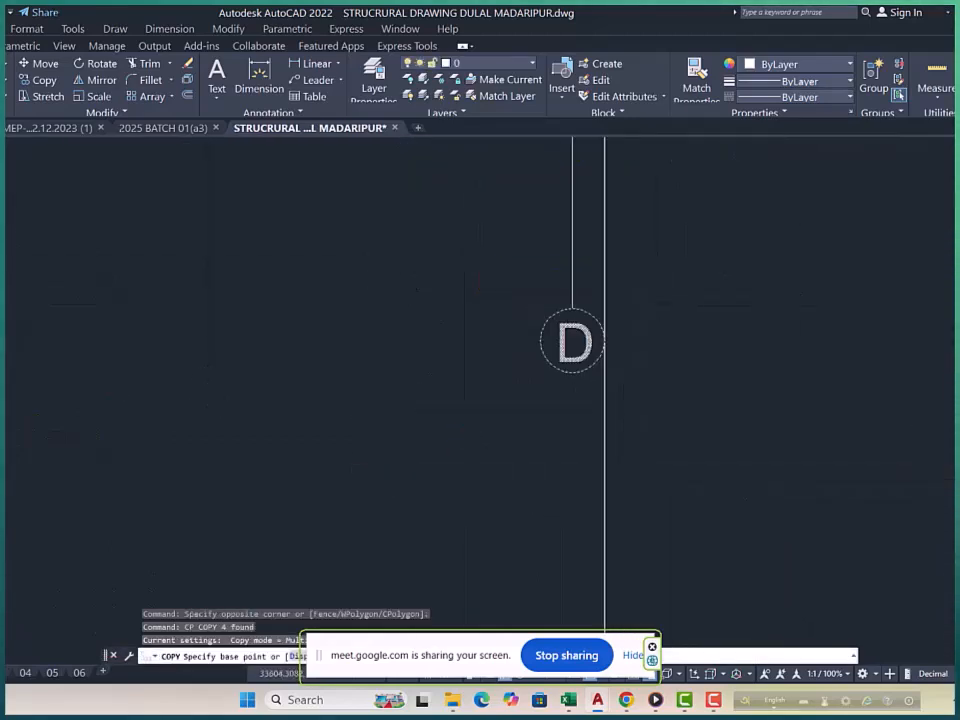
{"action": "left_click", "coordinate": [572, 372]}
{"action": "scroll", "coordinate": [574, 400], "scroll_direction": "down", "scroll_amount": 5}
{"action": "scroll", "coordinate": [555, 400], "scroll_direction": "up", "scroll_amount": 3}
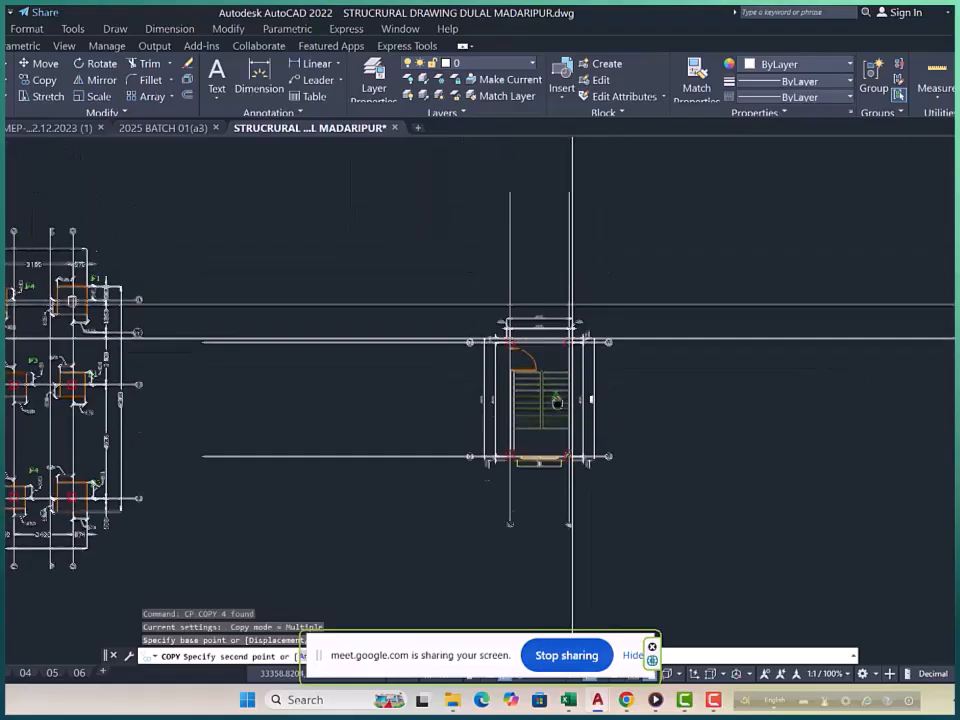
{"action": "scroll", "coordinate": [562, 316], "scroll_direction": "up", "scroll_amount": 6}
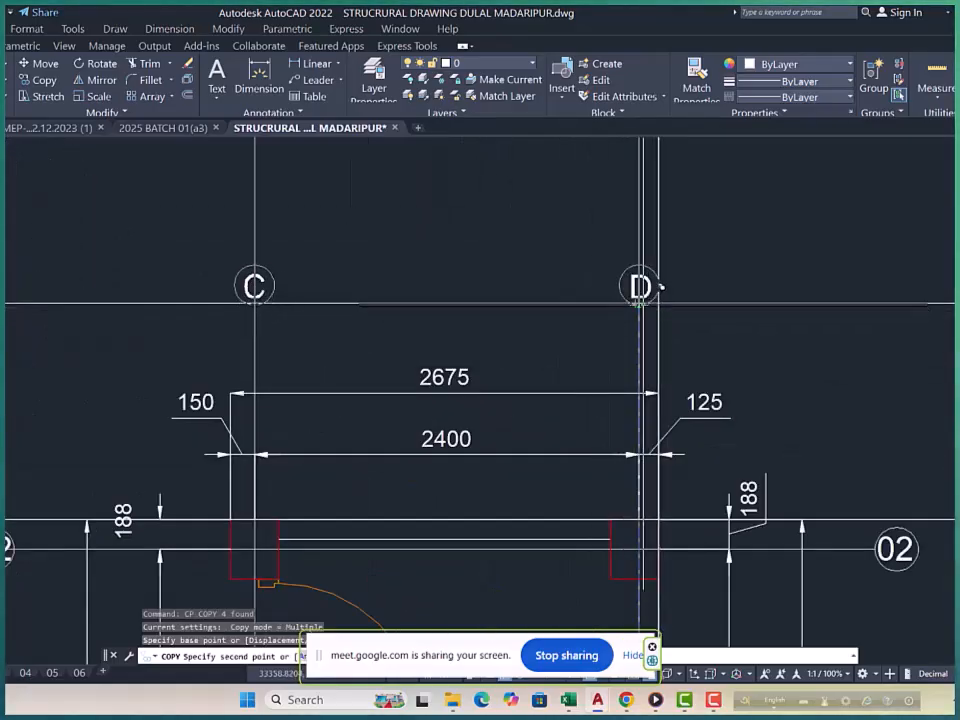
{"action": "left_click", "coordinate": [640, 302]}
{"action": "scroll", "coordinate": [645, 300], "scroll_direction": "up", "scroll_amount": 5}
{"action": "key", "text": "Escape"}
{"action": "key", "text": "Escape"}
{"action": "key", "text": "Escape"}
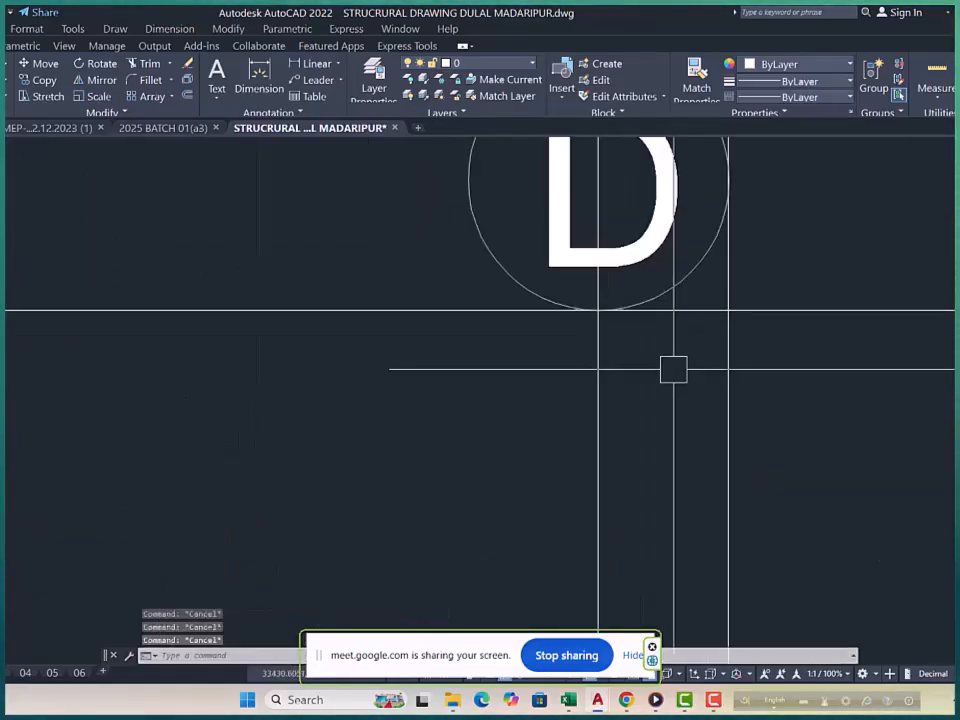
Trim the parts of grid lines C and D that run inside the copied bubbles.
{"action": "type", "text": "tr"}
{"action": "key", "text": "Return"}
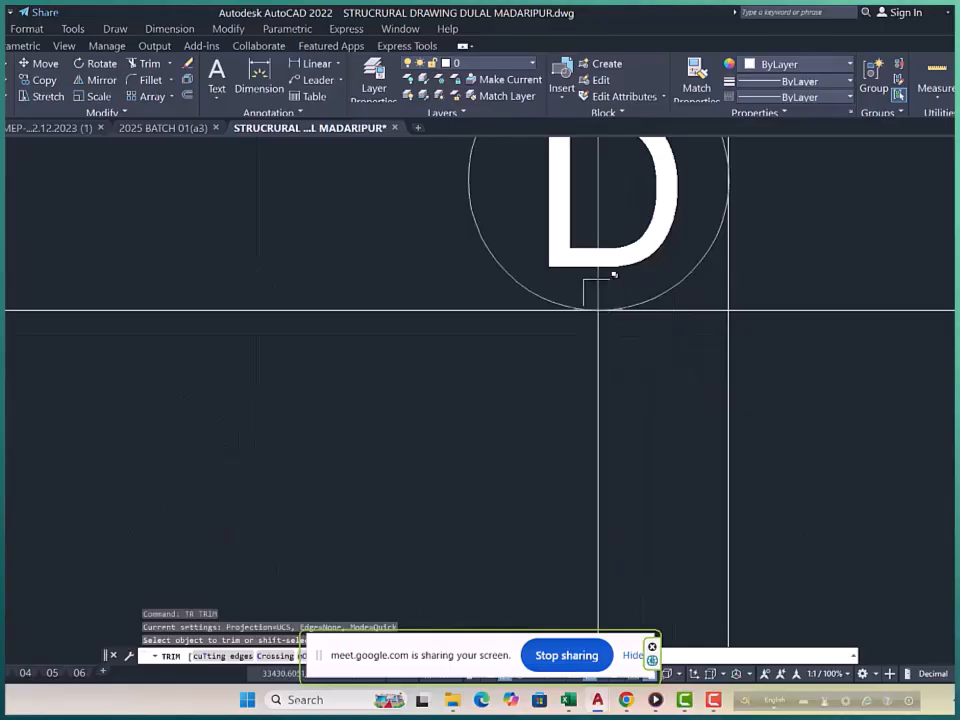
{"action": "scroll", "coordinate": [597, 292], "scroll_direction": "up", "scroll_amount": 2}
{"action": "left_click", "coordinate": [595, 293]}
{"action": "left_click", "coordinate": [668, 349]}
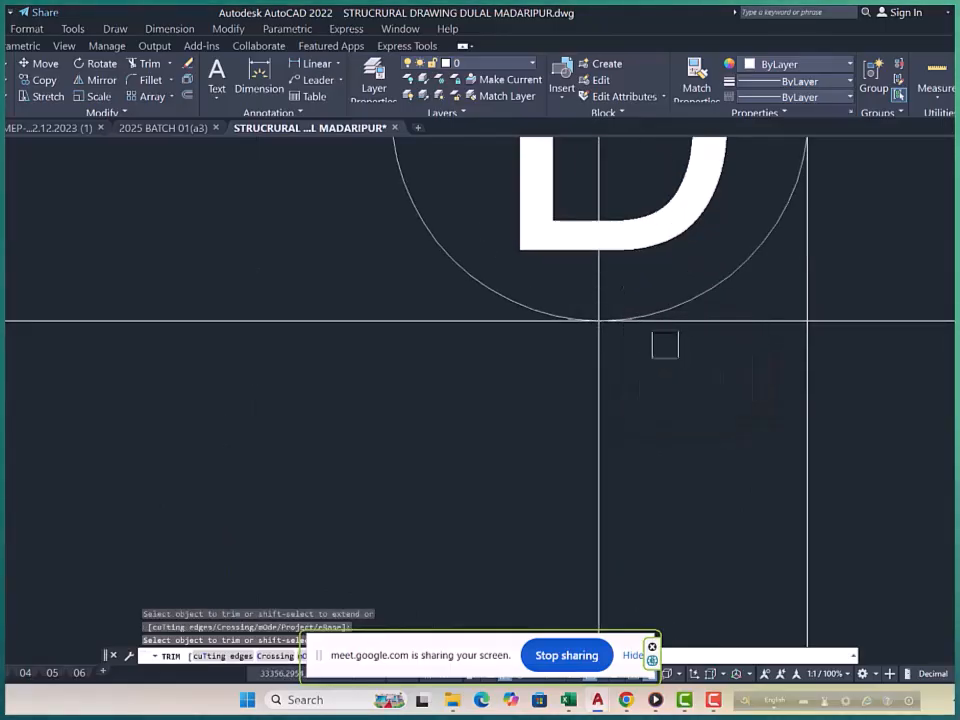
{"action": "scroll", "coordinate": [626, 312], "scroll_direction": "up", "scroll_amount": 4}
{"action": "left_click", "coordinate": [636, 286]}
{"action": "scroll", "coordinate": [594, 299], "scroll_direction": "down", "scroll_amount": 8}
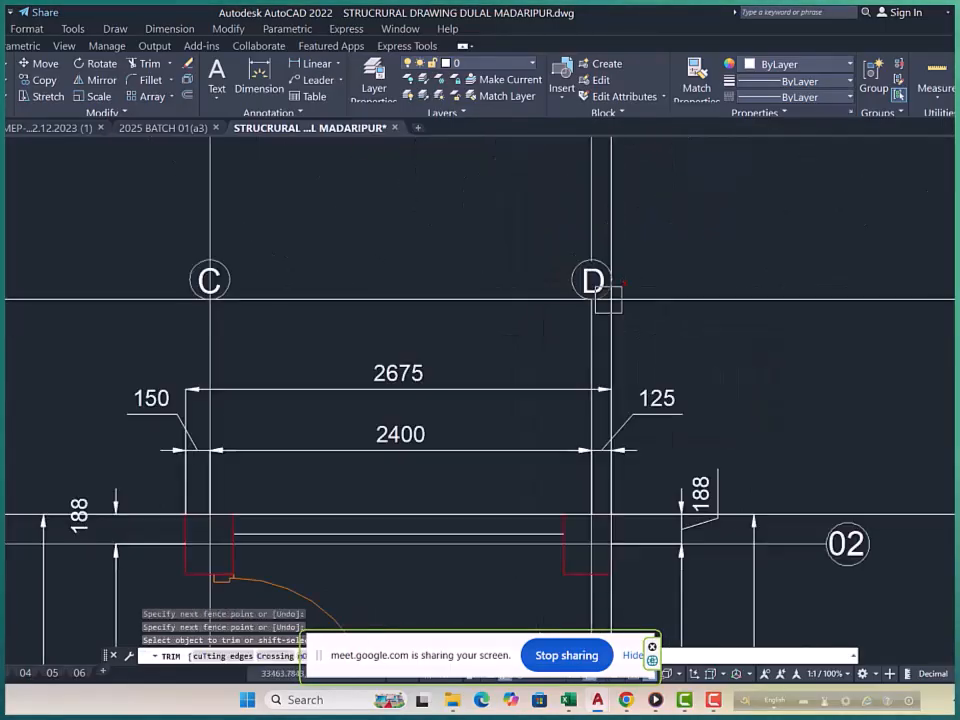
{"action": "scroll", "coordinate": [340, 292], "scroll_direction": "up", "scroll_amount": 3}
{"action": "scroll", "coordinate": [414, 306], "scroll_direction": "up", "scroll_amount": 3}
{"action": "left_click", "coordinate": [419, 317]}
{"action": "scroll", "coordinate": [420, 318], "scroll_direction": "up", "scroll_amount": 2}
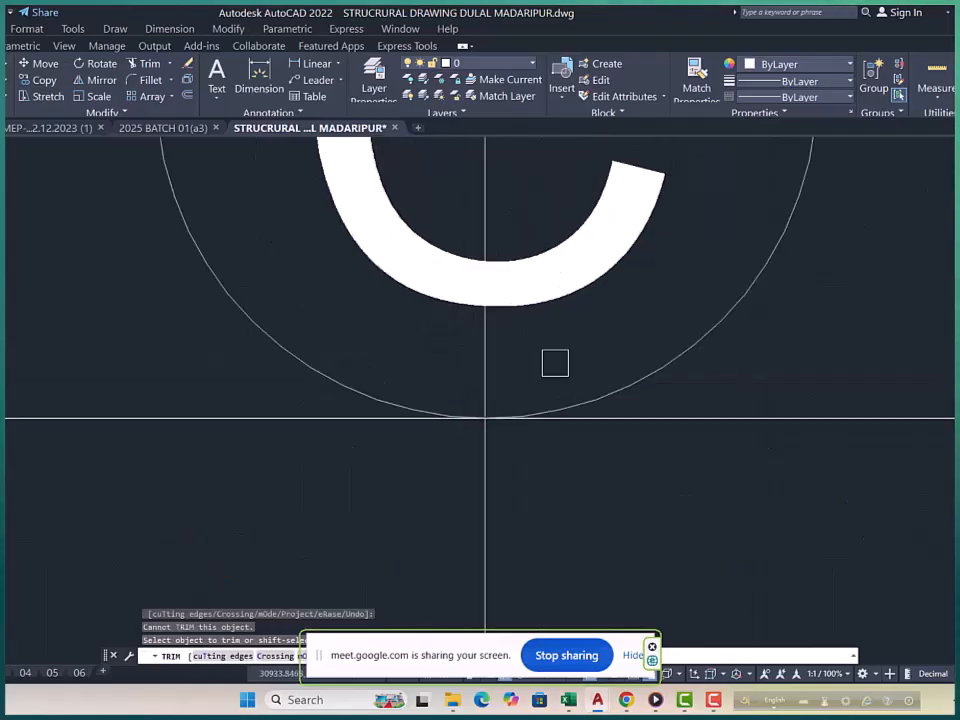
{"action": "left_click", "coordinate": [555, 362]}
{"action": "left_click", "coordinate": [422, 368]}
{"action": "scroll", "coordinate": [430, 370], "scroll_direction": "down", "scroll_amount": 14}
{"action": "key", "text": "Escape"}
{"action": "key", "text": "Escape"}
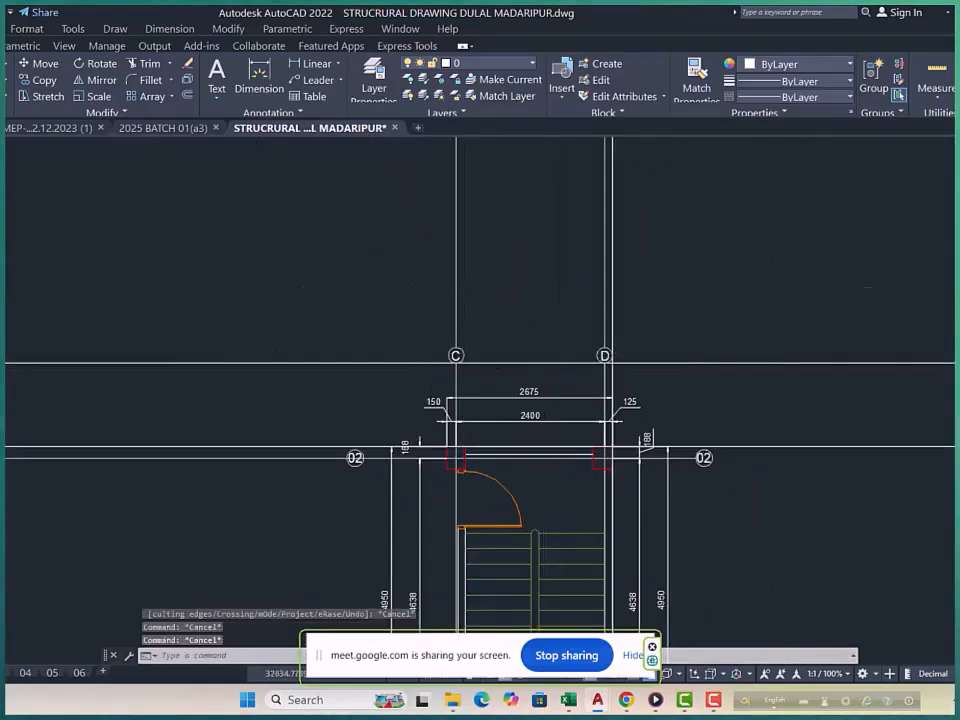
Erase the leftover grid line segments above the copied C and D bubbles.
{"action": "scroll", "coordinate": [596, 284], "scroll_direction": "up", "scroll_amount": 2}
{"action": "left_click", "coordinate": [610, 279]}
{"action": "left_click", "coordinate": [377, 286]}
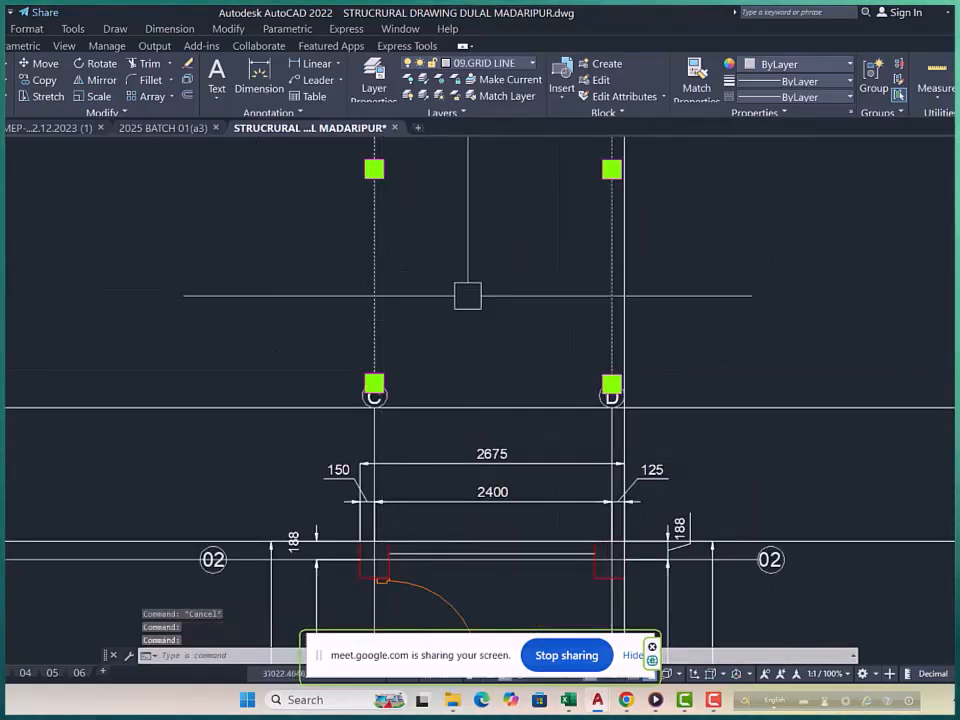
{"action": "type", "text": "e"}
{"action": "key", "text": "space"}
Erase the upper horizontal construction line running along the bottom of the copied bubbles.
{"action": "scroll", "coordinate": [480, 293], "scroll_direction": "down", "scroll_amount": 2}
{"action": "middle_click_drag", "start_coordinate": [618, 371], "coordinate": [597, 296]}
{"action": "left_click", "coordinate": [744, 239]}
{"action": "left_click", "coordinate": [666, 322]}
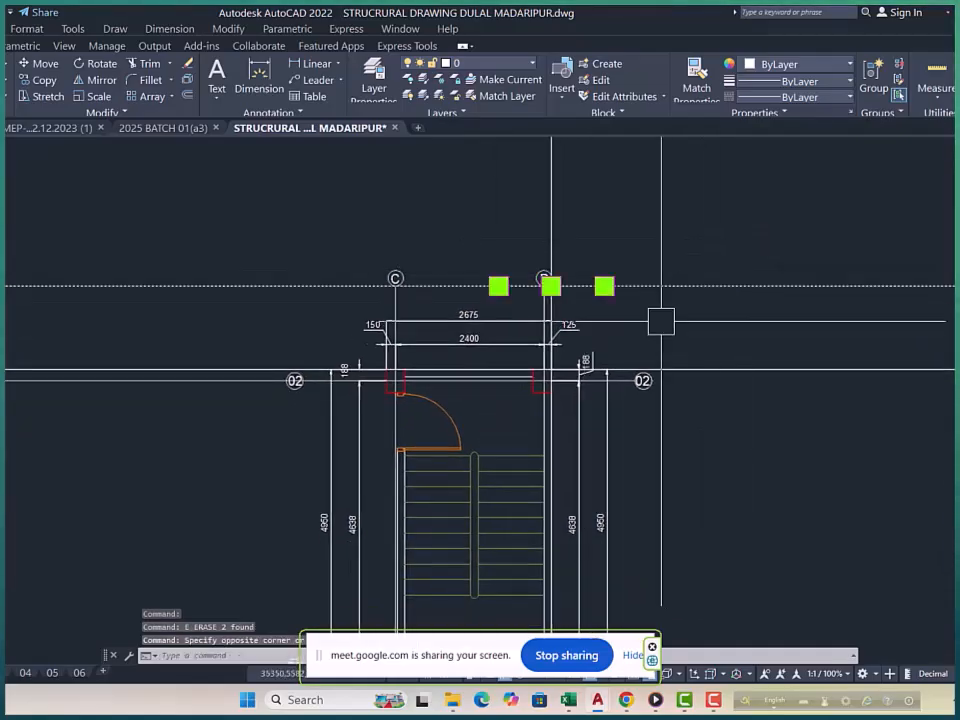
{"action": "type", "text": "e"}
{"action": "key", "text": "space"}
Erase the vertical construction line along the outer edge of column D-02.
{"action": "left_click", "coordinate": [511, 193]}
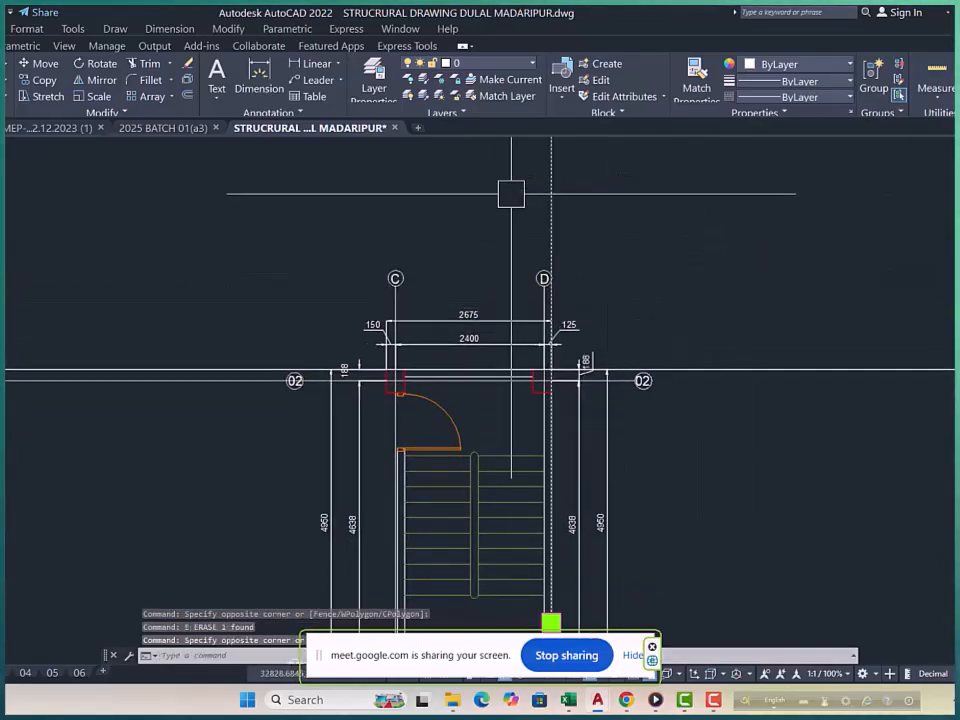
{"action": "scroll", "coordinate": [643, 199], "scroll_direction": "down", "scroll_amount": 3}
{"action": "key", "text": "Escape"}
{"action": "key", "text": "Escape"}
{"action": "key", "text": "Escape"}
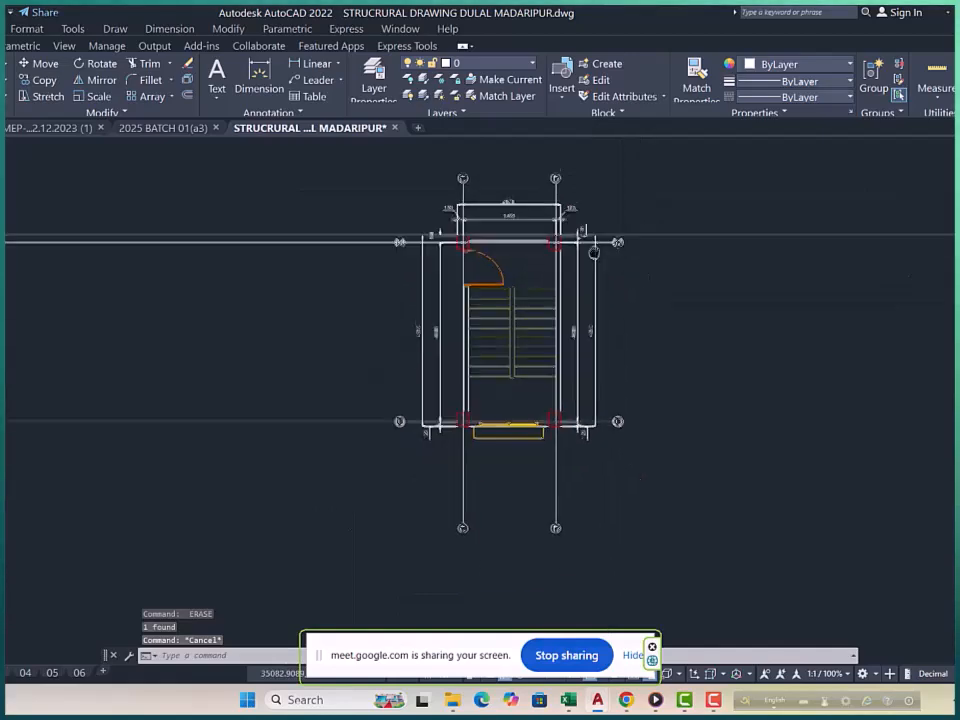
{"action": "type", "text": "pl"}
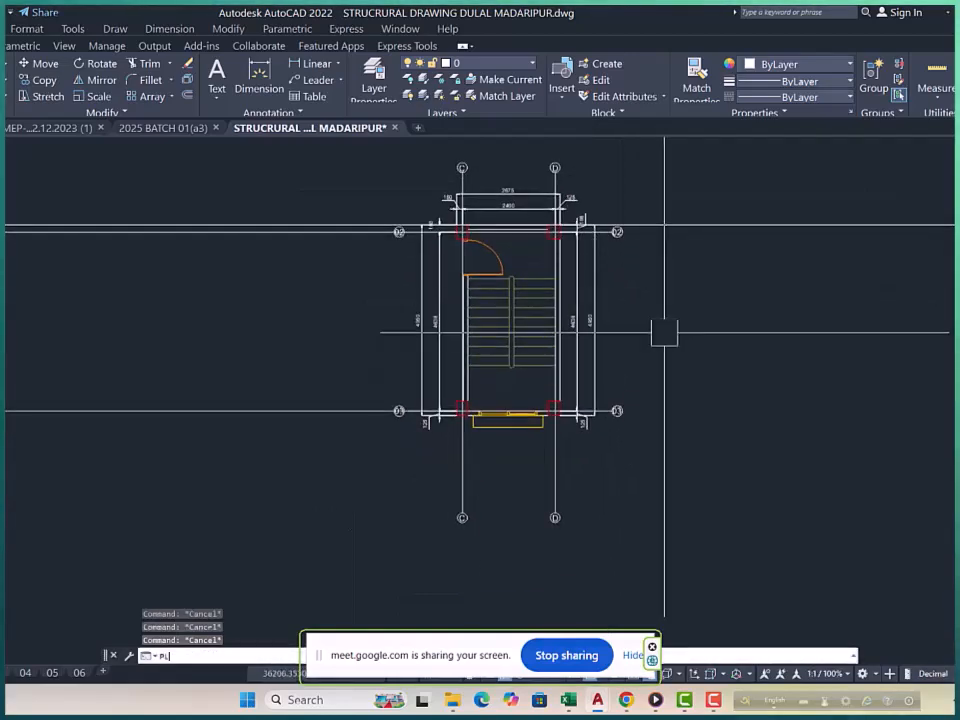
{"action": "key", "text": "space"}
{"action": "scroll", "coordinate": [556, 412], "scroll_direction": "up", "scroll_amount": 10}
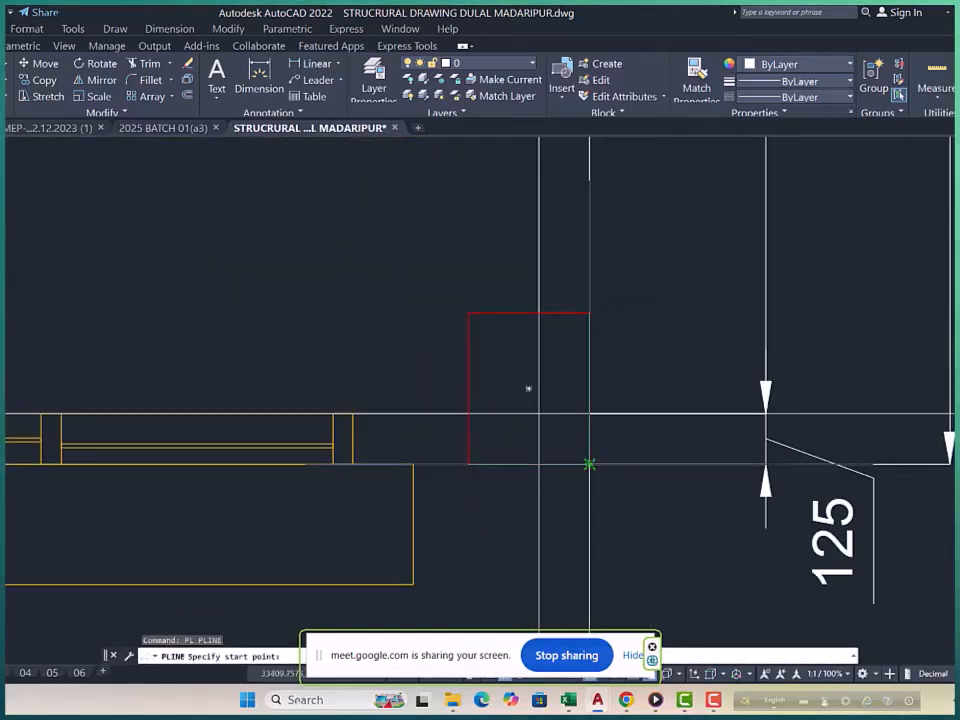
{"action": "left_click", "coordinate": [528, 388]}
{"action": "scroll", "coordinate": [528, 388], "scroll_direction": "down", "scroll_amount": 6}
{"action": "scroll", "coordinate": [557, 400], "scroll_direction": "up", "scroll_amount": 6}
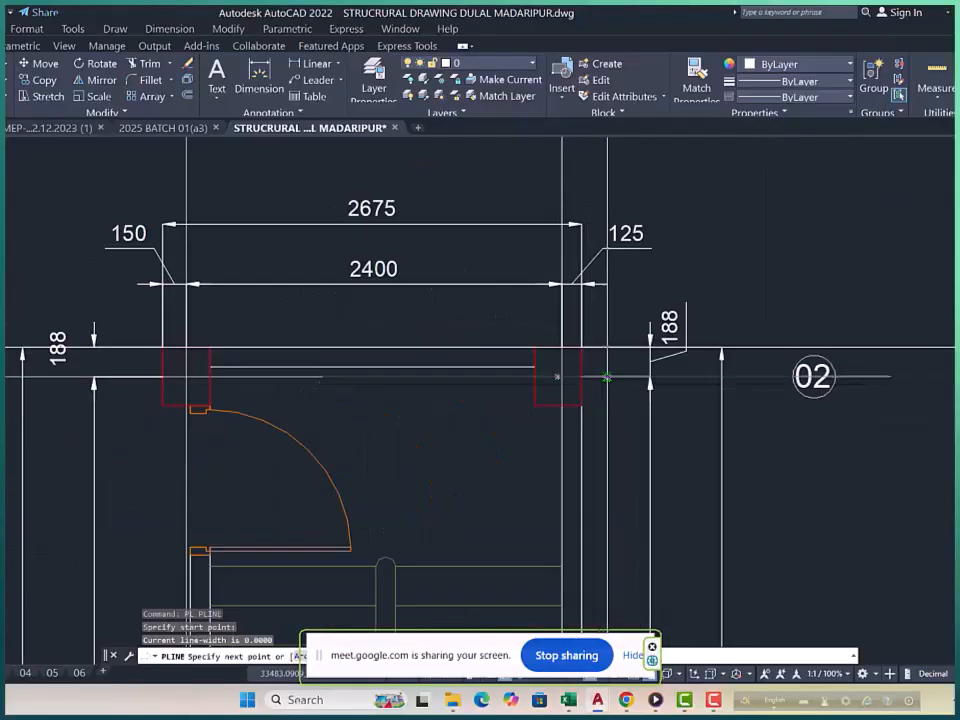
{"action": "key", "text": "Escape"}
{"action": "key", "text": "Escape"}
{"action": "key", "text": "Escape"}
{"action": "scroll", "coordinate": [607, 377], "scroll_direction": "down", "scroll_amount": 6}
{"action": "scroll", "coordinate": [585, 348], "scroll_direction": "up", "scroll_amount": 6}
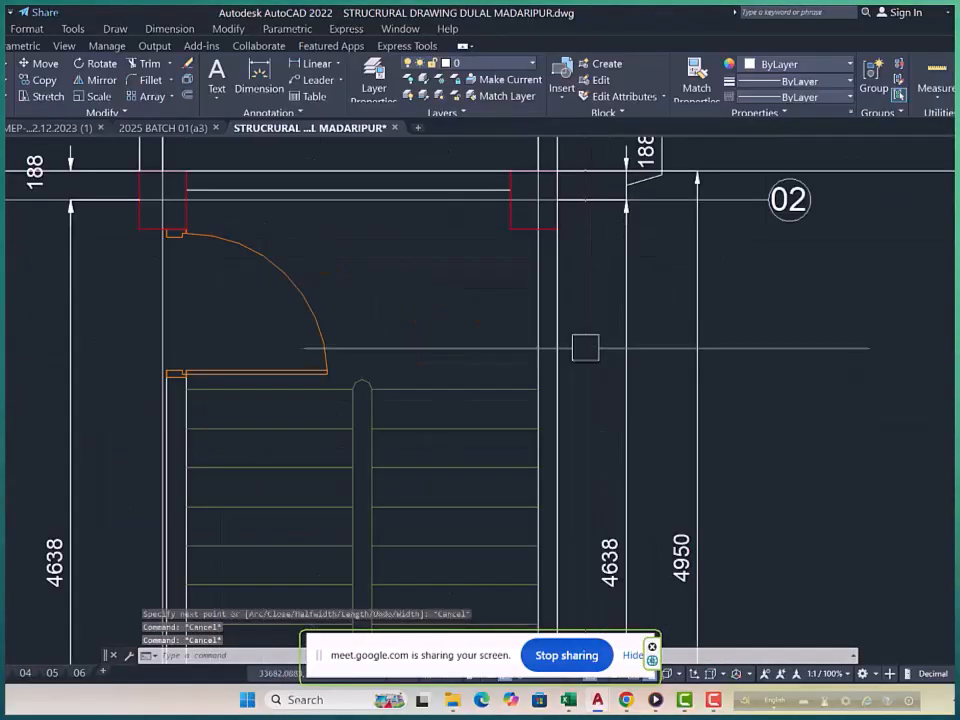
Move the vertical line between the outer edges of columns D-02 and D-03 horizontally to the right, clear of the plan and its dimensions.
{"action": "left_click", "coordinate": [562, 340]}
{"action": "left_click", "coordinate": [619, 389]}
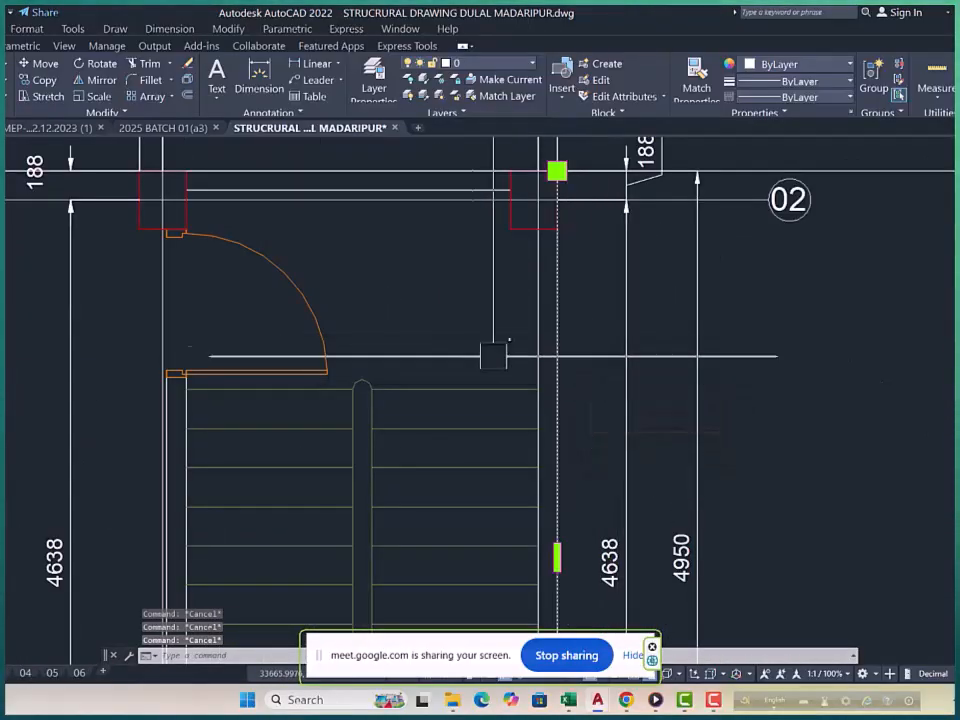
{"action": "scroll", "coordinate": [495, 349], "scroll_direction": "down", "scroll_amount": 4}
{"action": "type", "text": "m"}
{"action": "key", "text": "space"}
{"action": "left_click", "coordinate": [591, 409]}
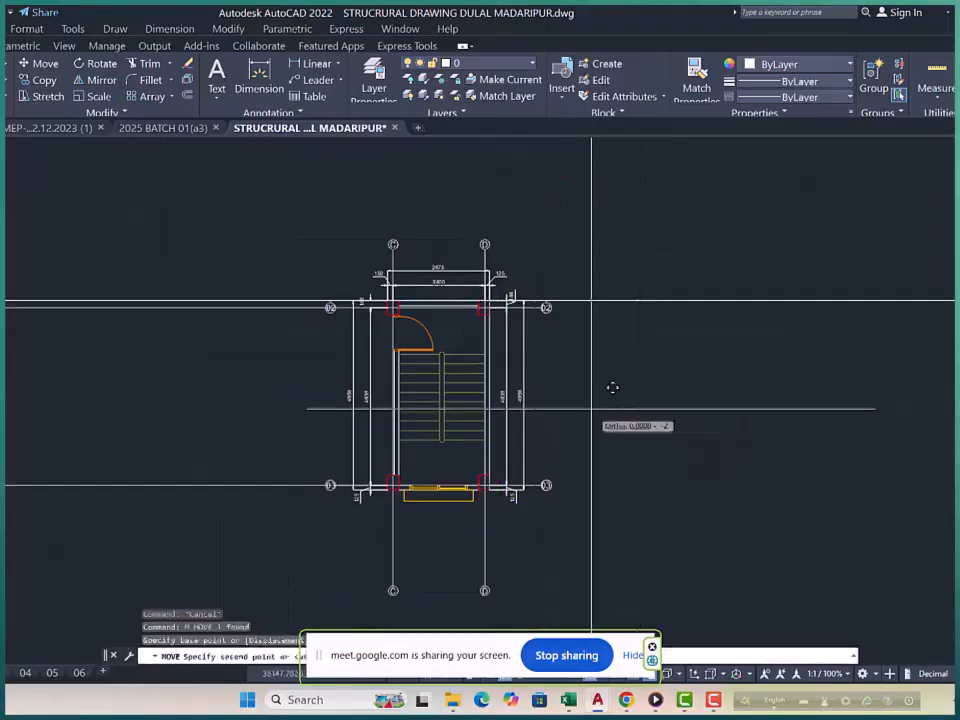
{"action": "left_click", "coordinate": [798, 433]}
{"action": "key", "text": "Escape"}
{"action": "key", "text": "Escape"}
{"action": "key", "text": "Escape"}
{"action": "scroll", "coordinate": [446, 271], "scroll_direction": "up", "scroll_amount": 2}
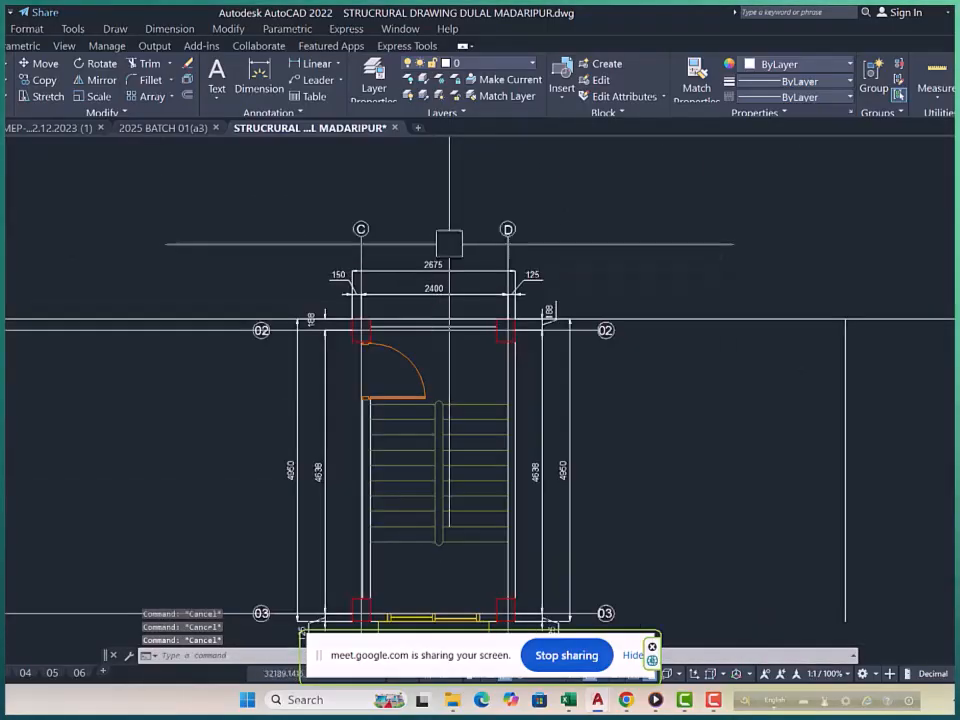
{"action": "left_click", "coordinate": [448, 244]}
{"action": "left_click", "coordinate": [422, 297]}
{"action": "scroll", "coordinate": [334, 278], "scroll_direction": "up", "scroll_amount": 4}
{"action": "scroll", "coordinate": [296, 283], "scroll_direction": "down", "scroll_amount": 2}
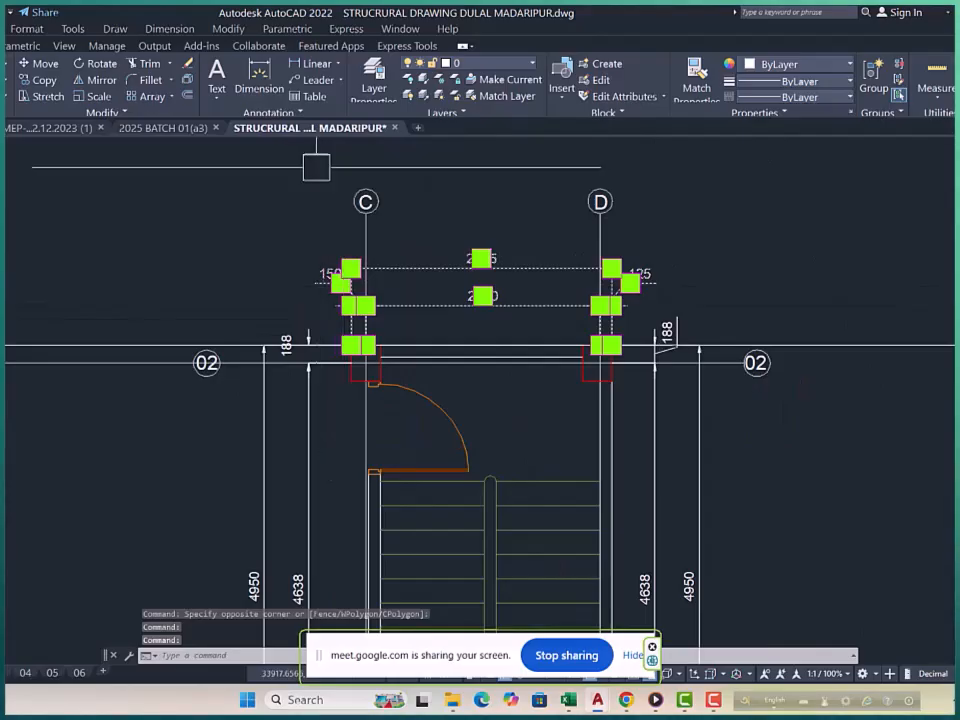
{"action": "left_click", "coordinate": [317, 167]}
{"action": "left_click", "coordinate": [666, 247]}
{"action": "key", "text": "Escape"}
{"action": "scroll", "coordinate": [666, 247], "scroll_direction": "down", "scroll_amount": 5}
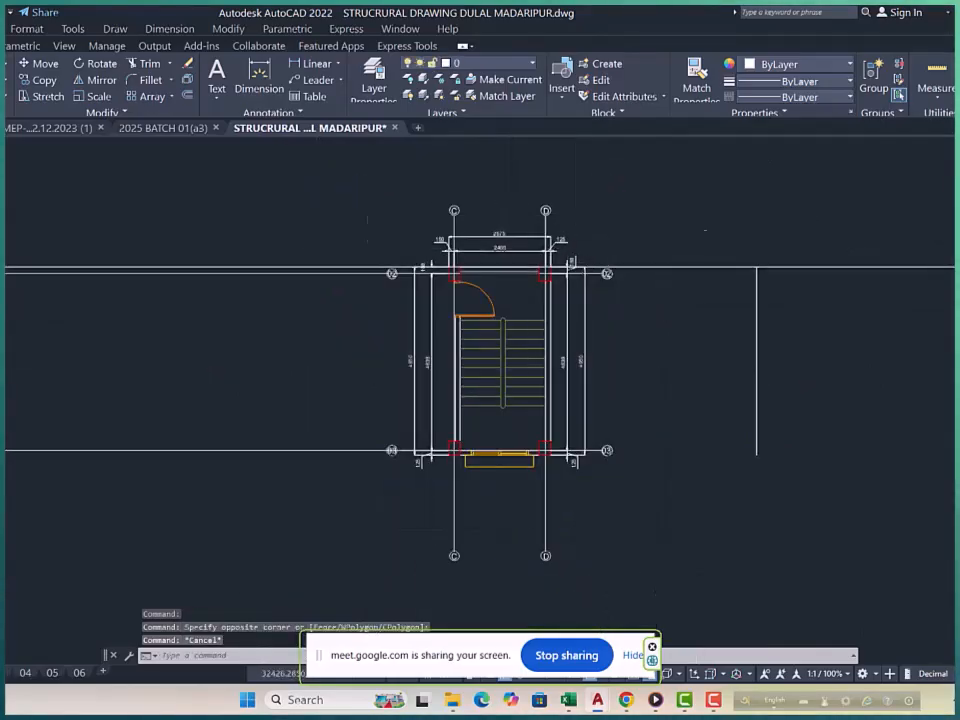
Mirror the upper dimensions and the C and D bubbles to the plan's lower side about a horizontal axis through the moved line's midpoint, keeping the originals.
{"action": "scroll", "coordinate": [754, 264], "scroll_direction": "up", "scroll_amount": 3}
{"action": "left_click", "coordinate": [418, 168]}
{"action": "left_click", "coordinate": [754, 264]}
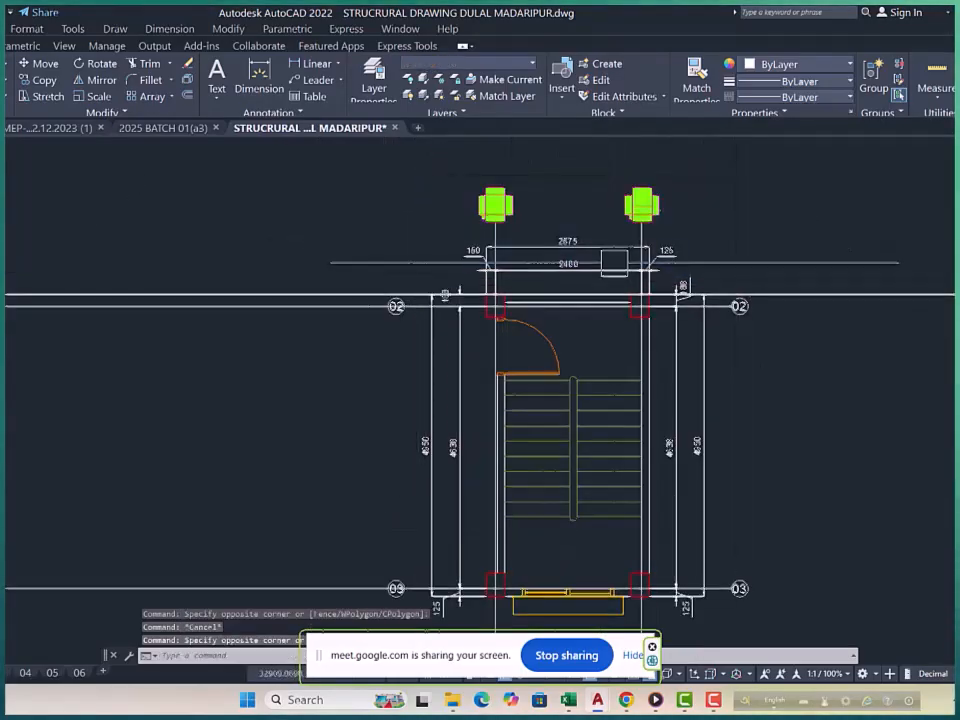
{"action": "scroll", "coordinate": [610, 260], "scroll_direction": "up", "scroll_amount": 2}
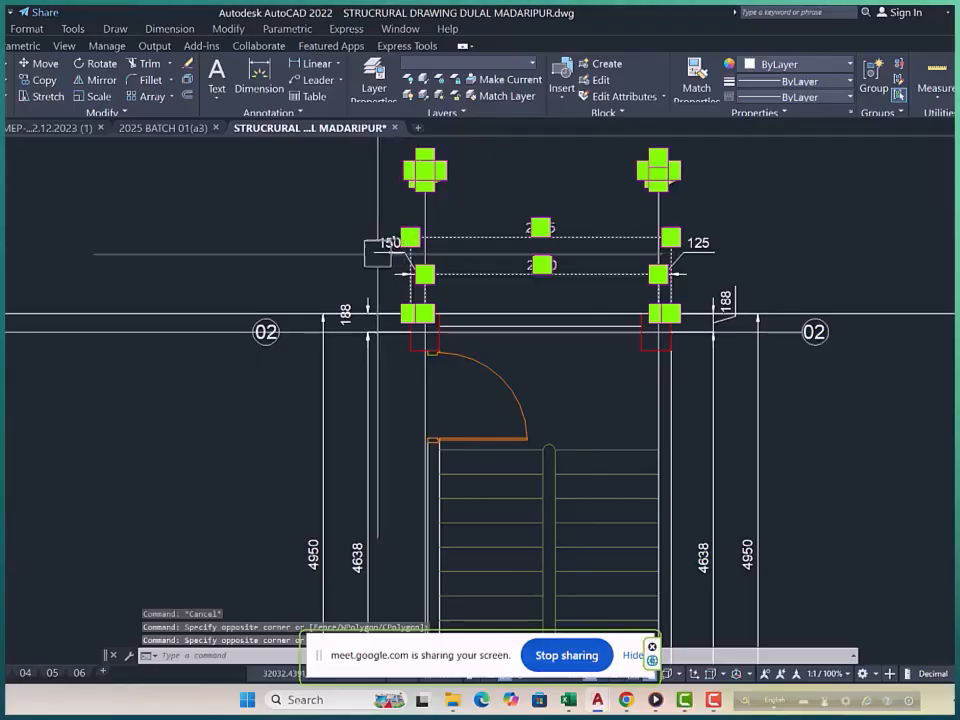
{"action": "scroll", "coordinate": [752, 254], "scroll_direction": "down", "scroll_amount": 5}
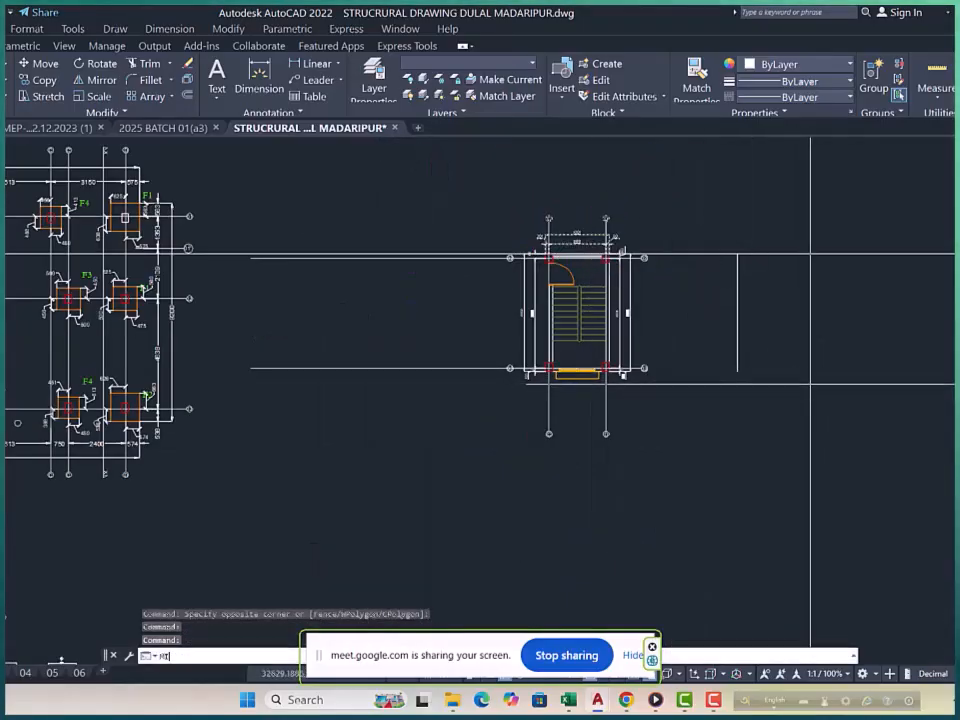
{"action": "key", "text": "Return"}
{"action": "left_click", "coordinate": [737, 312]}
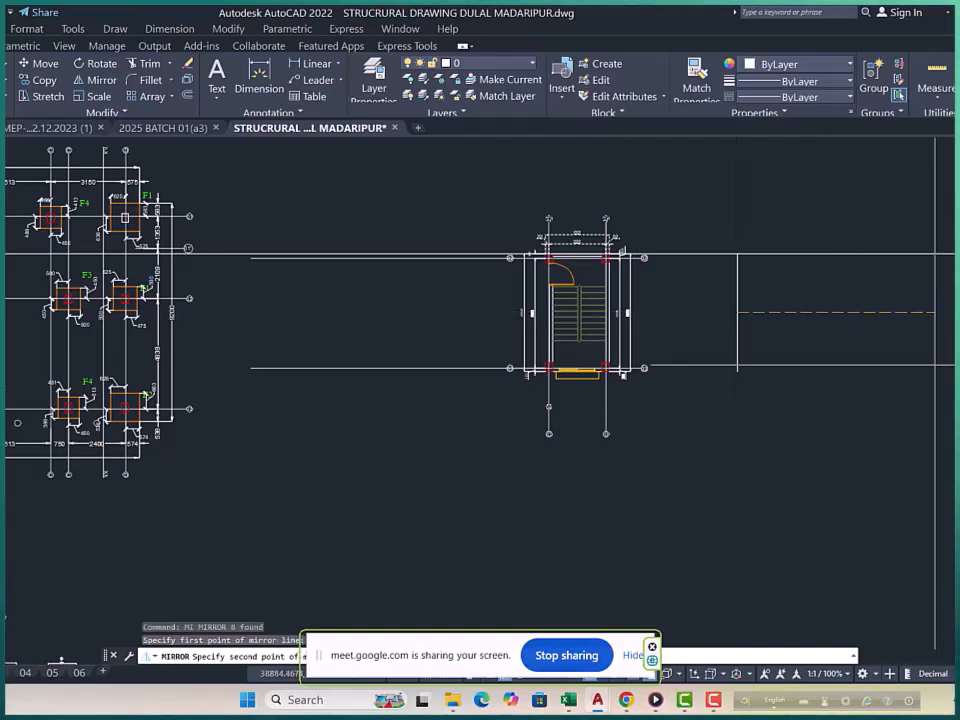
{"action": "left_click", "coordinate": [737, 368]}
{"action": "key", "text": "Return"}
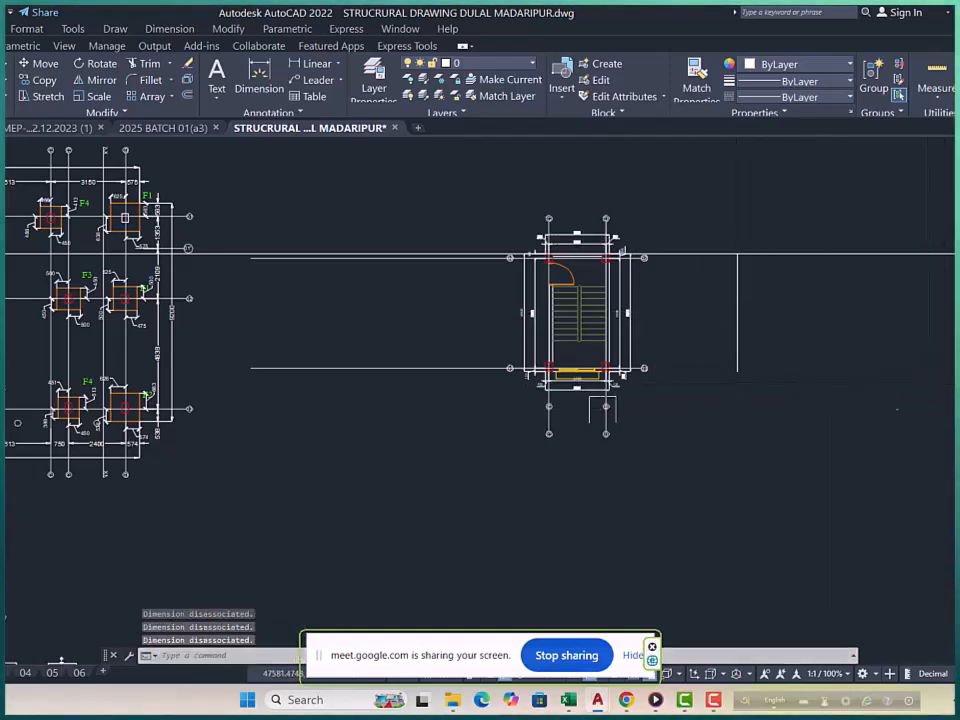
{"action": "key", "text": "Escape"}
Trim the parts of grid lines C and D that run inside the mirrored lower bubbles.
{"action": "scroll", "coordinate": [609, 408], "scroll_direction": "up", "scroll_amount": 8}
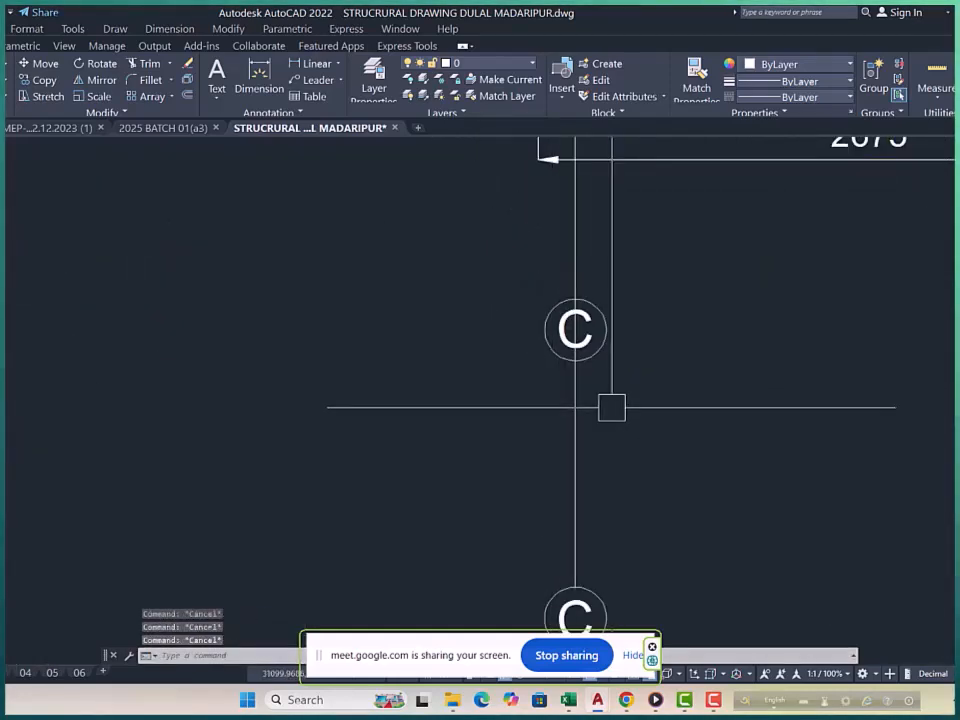
{"action": "type", "text": "tr"}
{"action": "key", "text": "Return"}
{"action": "scroll", "coordinate": [579, 326], "scroll_direction": "up", "scroll_amount": 5}
{"action": "left_click", "coordinate": [571, 279]}
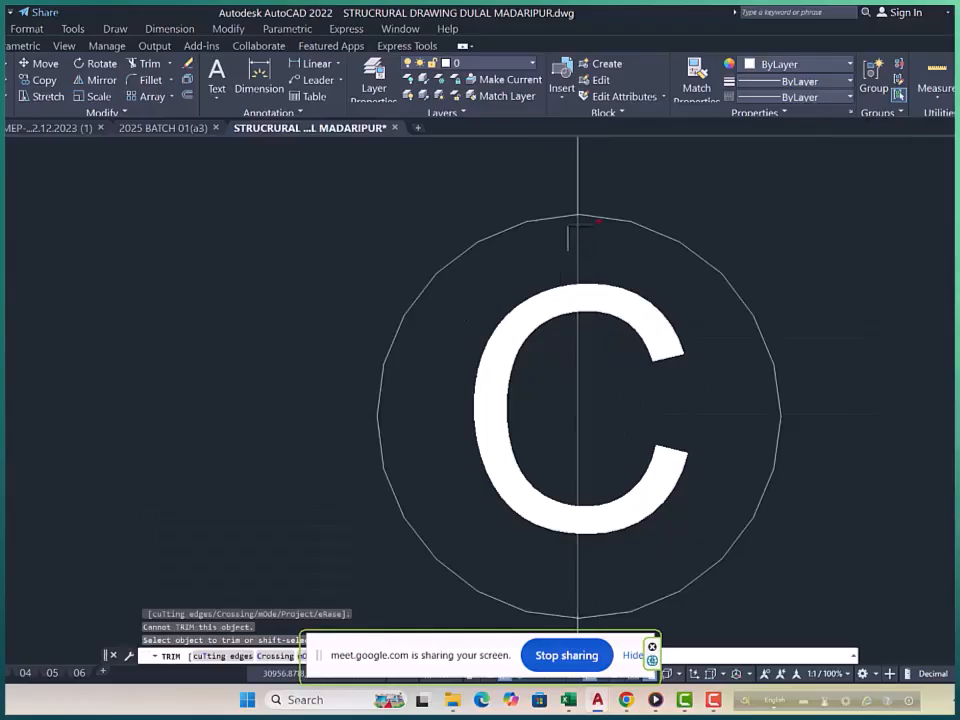
{"action": "scroll", "coordinate": [570, 249], "scroll_direction": "down", "scroll_amount": 8}
{"action": "scroll", "coordinate": [922, 273], "scroll_direction": "up", "scroll_amount": 10}
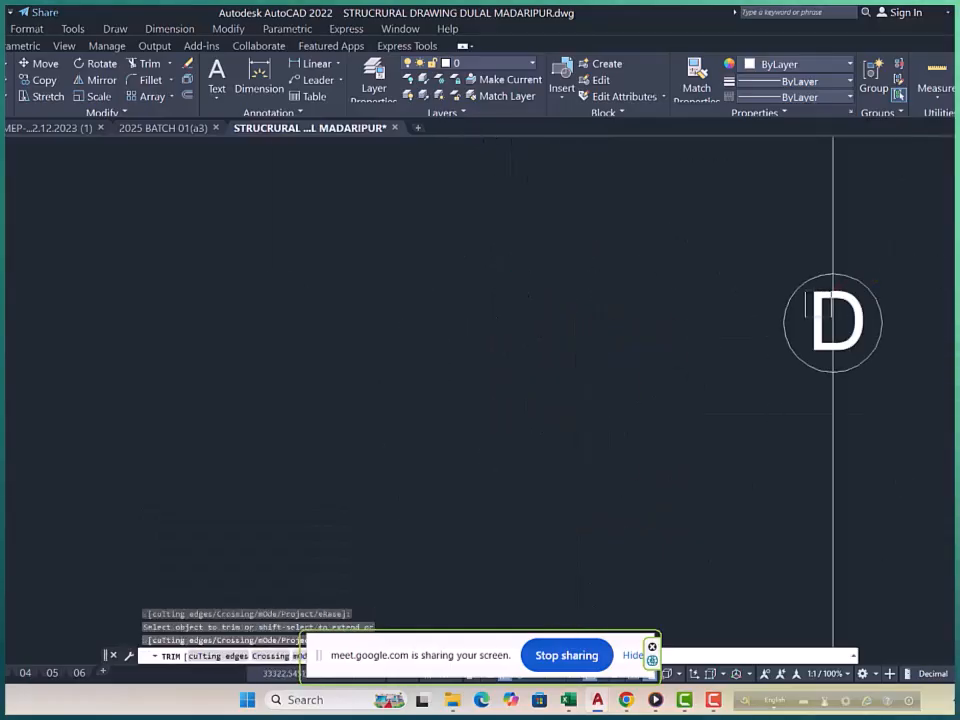
{"action": "left_click", "coordinate": [864, 221]}
{"action": "scroll", "coordinate": [767, 206], "scroll_direction": "down", "scroll_amount": 10}
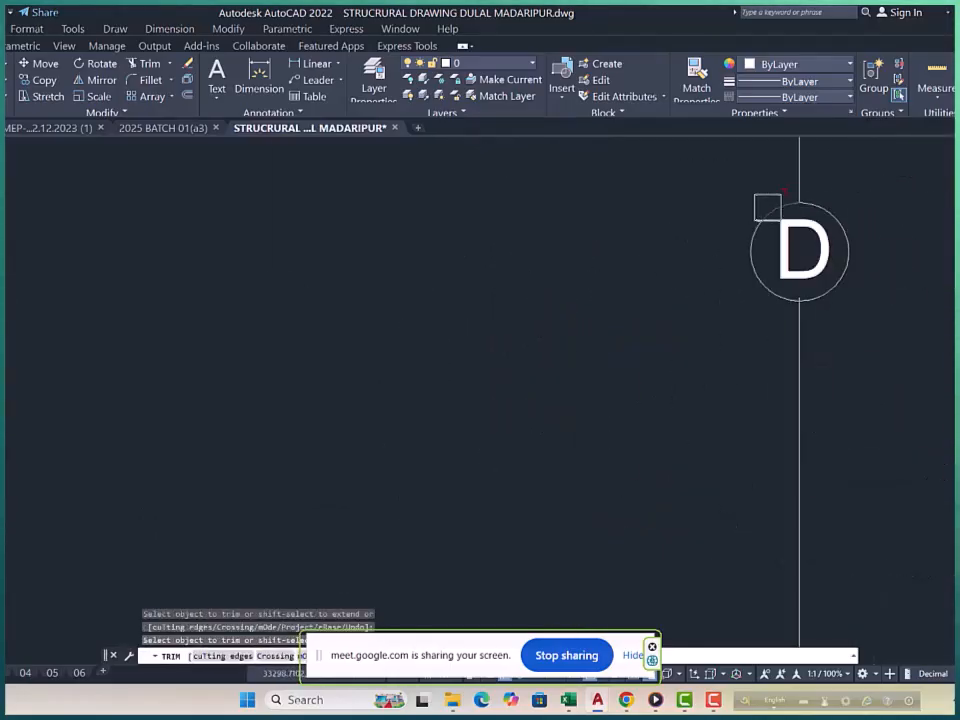
{"action": "key", "text": "Escape"}
{"action": "key", "text": "Escape"}
{"action": "key", "text": "Escape"}
Erase the old lowest C and D bubbles together with the leftover grid line segments above them.
{"action": "left_click", "coordinate": [891, 311]}
{"action": "left_click", "coordinate": [294, 491]}
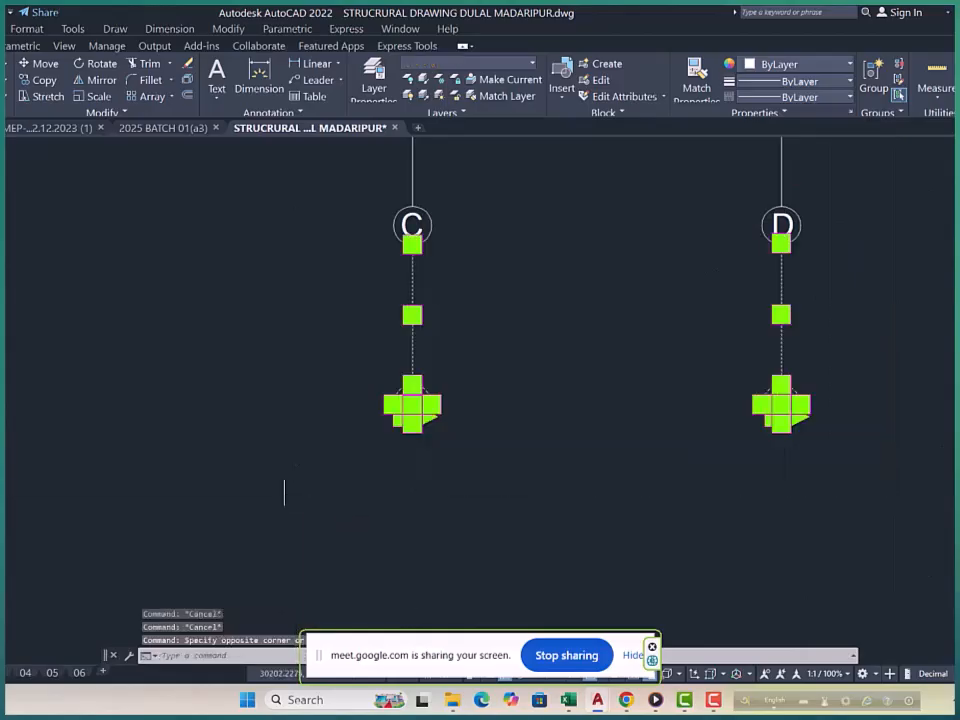
{"action": "type", "text": "e"}
{"action": "key", "text": "Return"}
{"action": "scroll", "coordinate": [590, 400], "scroll_direction": "down", "scroll_amount": 5}
{"action": "scroll", "coordinate": [520, 335], "scroll_direction": "up", "scroll_amount": 5}
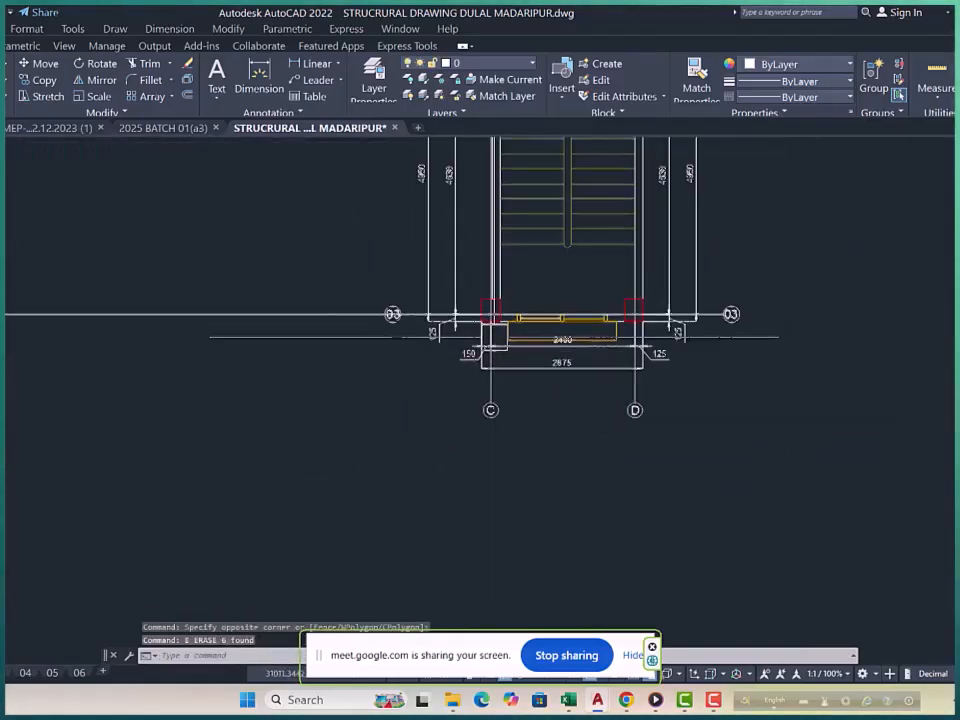
Trim the parts of grid lines 03 and 02 that run inside the bubbles on the plan's left side.
{"action": "scroll", "coordinate": [333, 300], "scroll_direction": "up", "scroll_amount": 10}
{"action": "key", "text": "Escape"}
{"action": "key", "text": "Escape"}
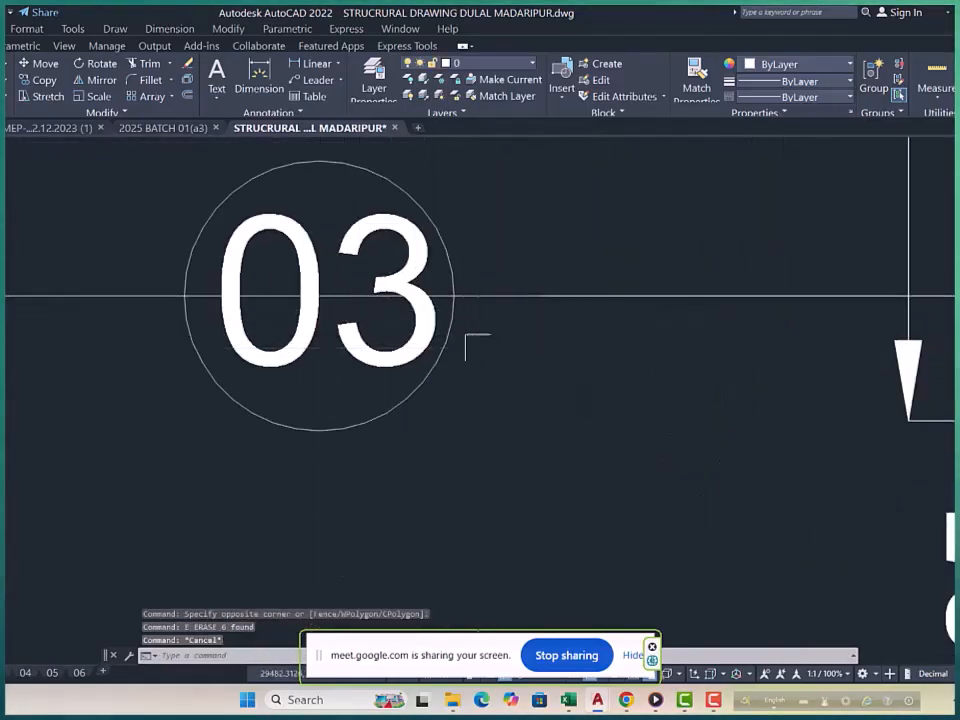
{"action": "type", "text": "tr"}
{"action": "key", "text": "Return"}
{"action": "left_click", "coordinate": [429, 296]}
{"action": "scroll", "coordinate": [430, 297], "scroll_direction": "up", "scroll_amount": 5}
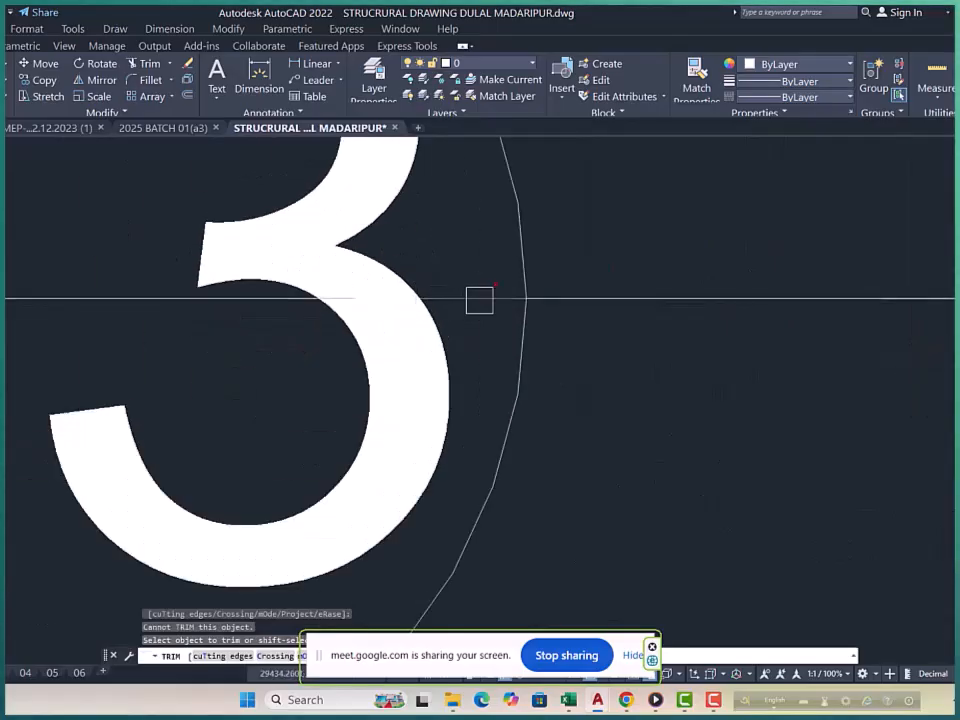
{"action": "left_click", "coordinate": [479, 300]}
{"action": "scroll", "coordinate": [482, 300], "scroll_direction": "down", "scroll_amount": 12}
{"action": "left_click", "coordinate": [437, 329]}
{"action": "scroll", "coordinate": [433, 339], "scroll_direction": "down", "scroll_amount": 2}
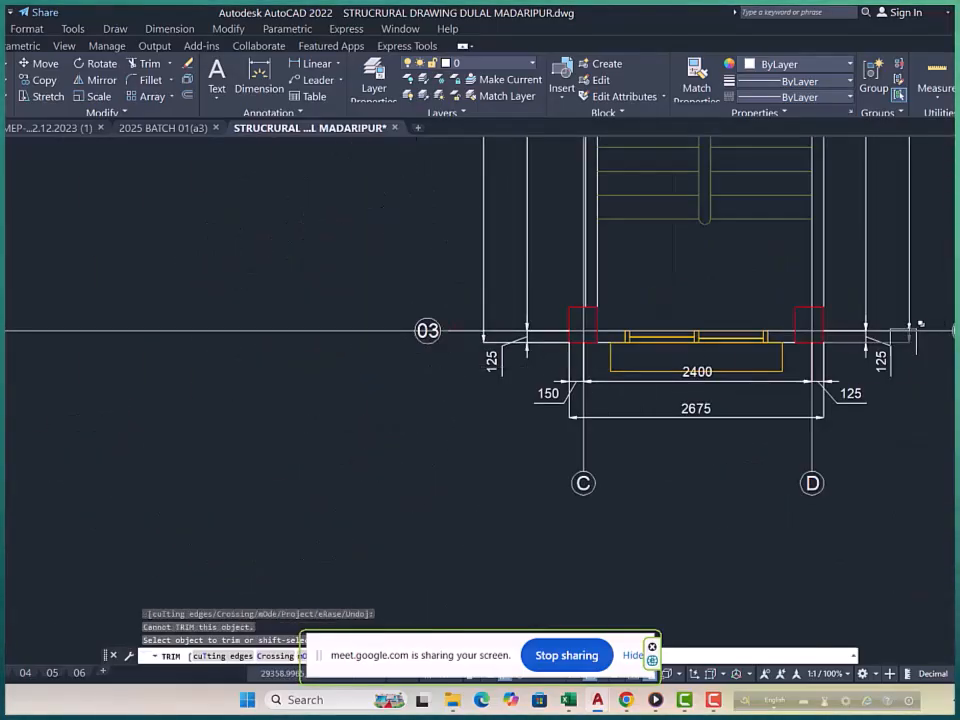
{"action": "scroll", "coordinate": [902, 340], "scroll_direction": "down", "scroll_amount": 4}
{"action": "scroll", "coordinate": [667, 240], "scroll_direction": "up", "scroll_amount": 12}
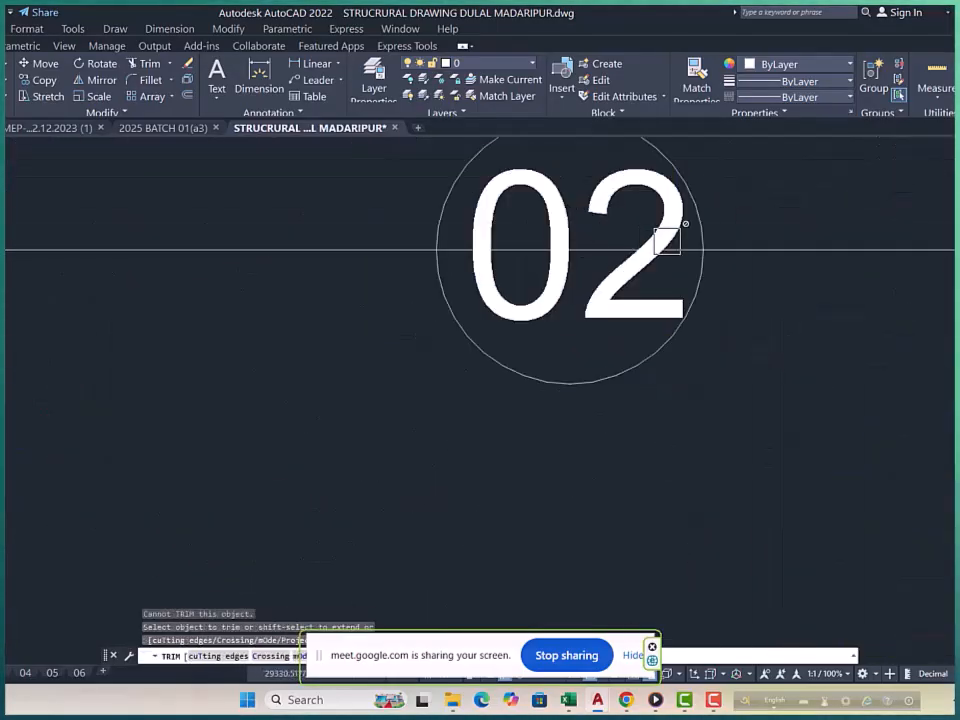
{"action": "scroll", "coordinate": [667, 240], "scroll_direction": "up", "scroll_amount": 3}
{"action": "left_click", "coordinate": [686, 248]}
{"action": "scroll", "coordinate": [713, 259], "scroll_direction": "down", "scroll_amount": 10}
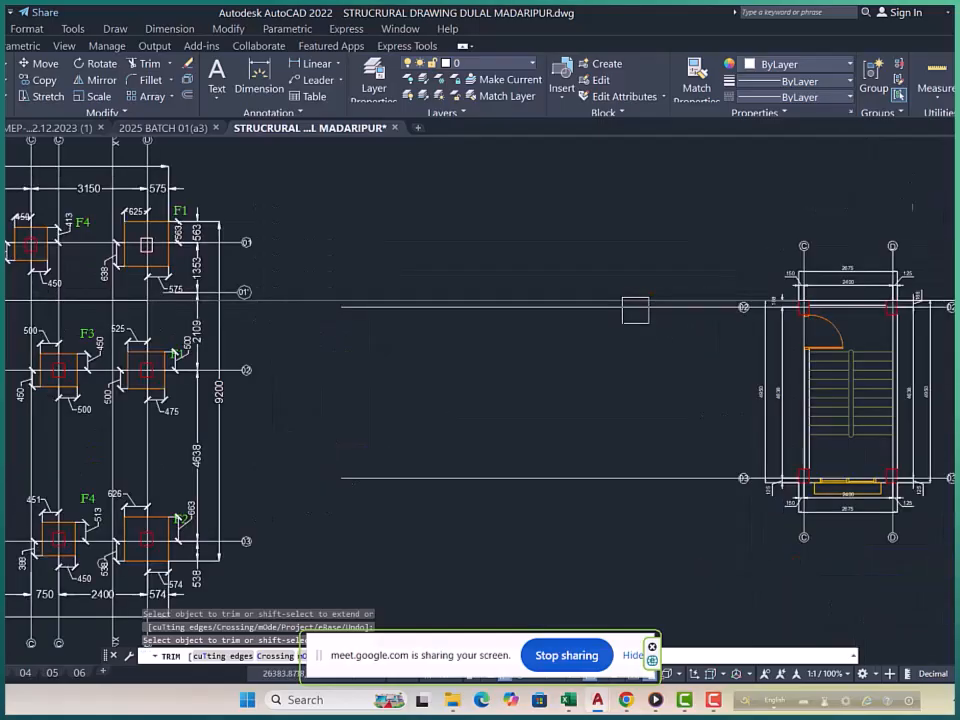
{"action": "scroll", "coordinate": [635, 310], "scroll_direction": "up", "scroll_amount": 5}
{"action": "key", "text": "Escape"}
Erase the leftover segments of grid lines 02 and 03 extending left beyond their bubbles.
{"action": "left_click", "coordinate": [754, 275]}
{"action": "scroll", "coordinate": [754, 275], "scroll_direction": "down", "scroll_amount": 6}
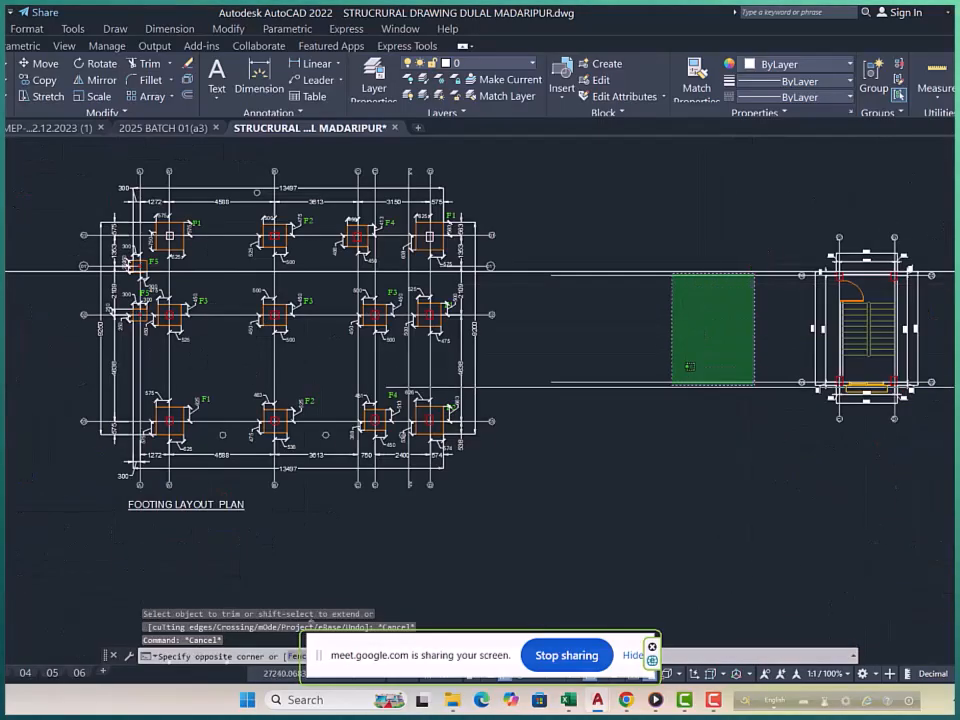
{"action": "left_click", "coordinate": [672, 383]}
{"action": "type", "text": "e"}
{"action": "key", "text": "space"}
Erase the long horizontal construction line running along the upper edge of the stair plan.
{"action": "left_click", "coordinate": [759, 240]}
{"action": "left_click", "coordinate": [678, 334]}
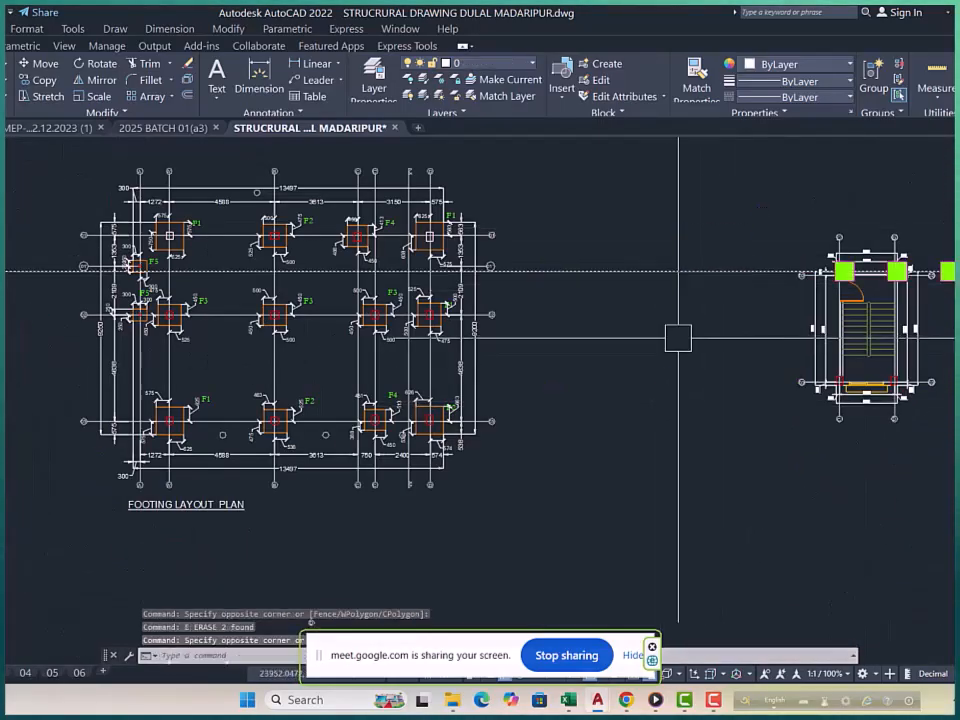
{"action": "key", "text": "space"}
Place a vertical linear dimension across the upper landing, from the wall line near grid 02 to the first tread line of the right flight.
{"action": "middle_click_drag", "start_coordinate": [758, 334], "coordinate": [569, 247]}
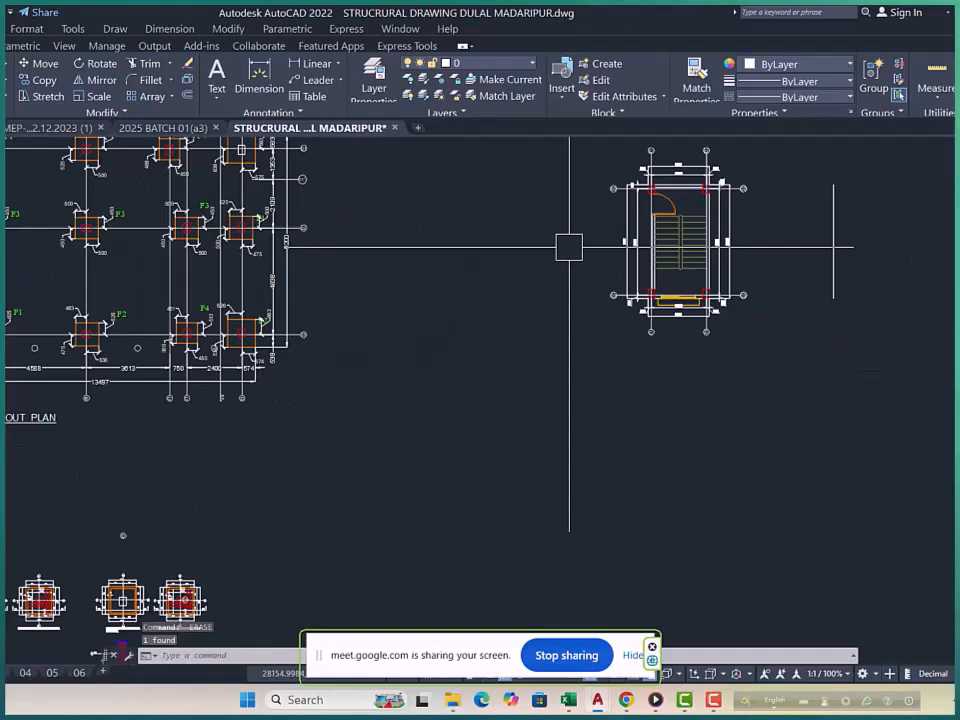
{"action": "middle_click_drag", "start_coordinate": [724, 326], "coordinate": [699, 352]}
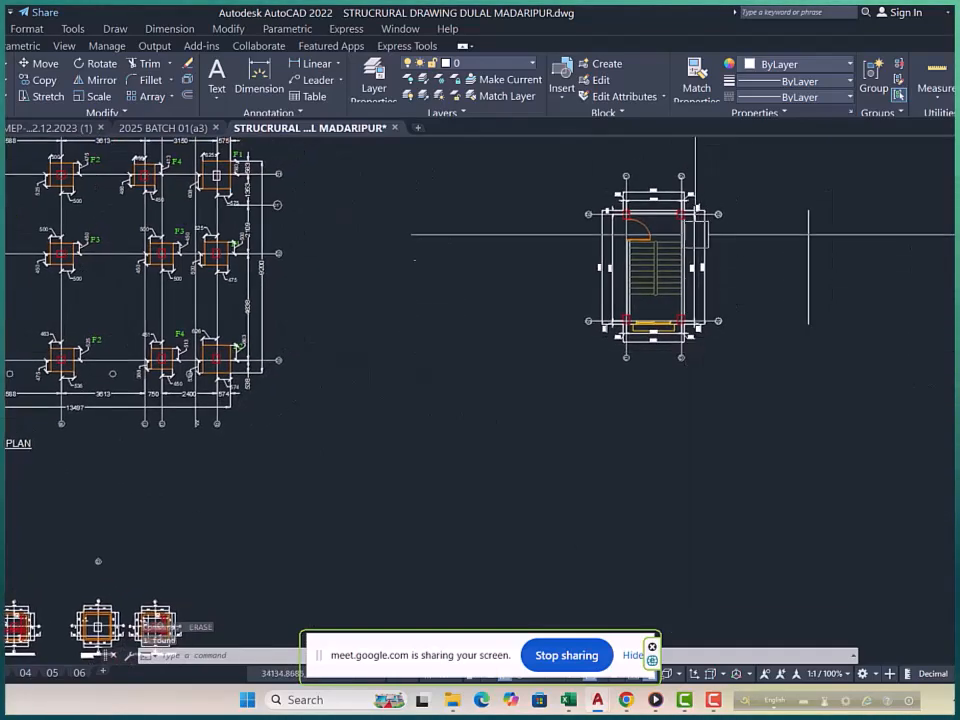
{"action": "scroll", "coordinate": [640, 195], "scroll_direction": "up", "scroll_amount": 4}
{"action": "middle_click_drag", "start_coordinate": [713, 306], "coordinate": [641, 273]}
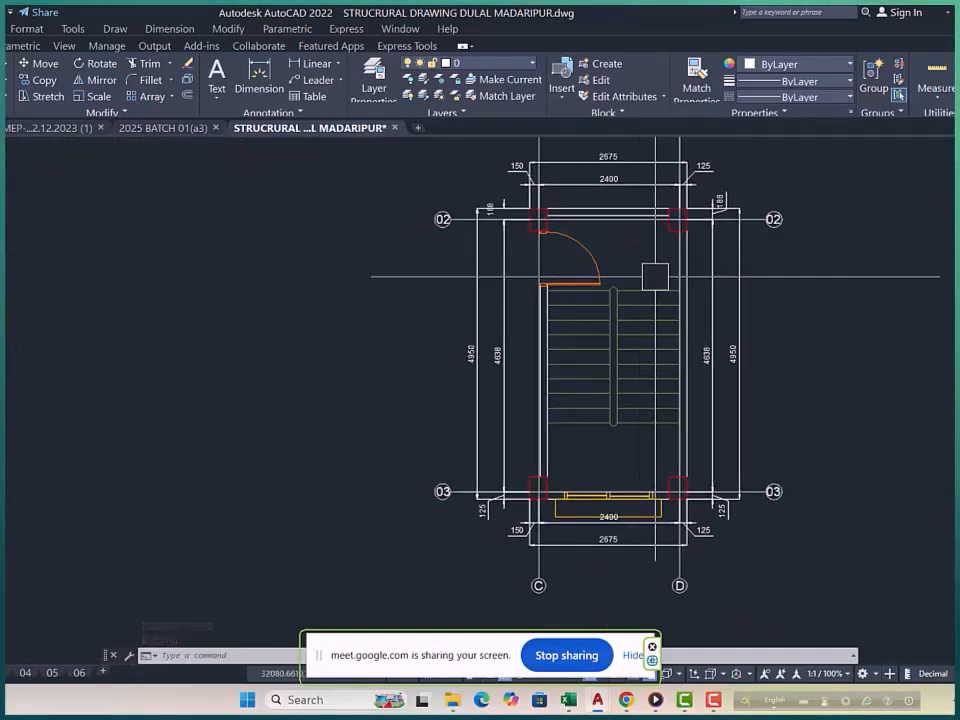
{"action": "left_click", "coordinate": [306, 66]}
{"action": "scroll", "coordinate": [649, 265], "scroll_direction": "up", "scroll_amount": 4}
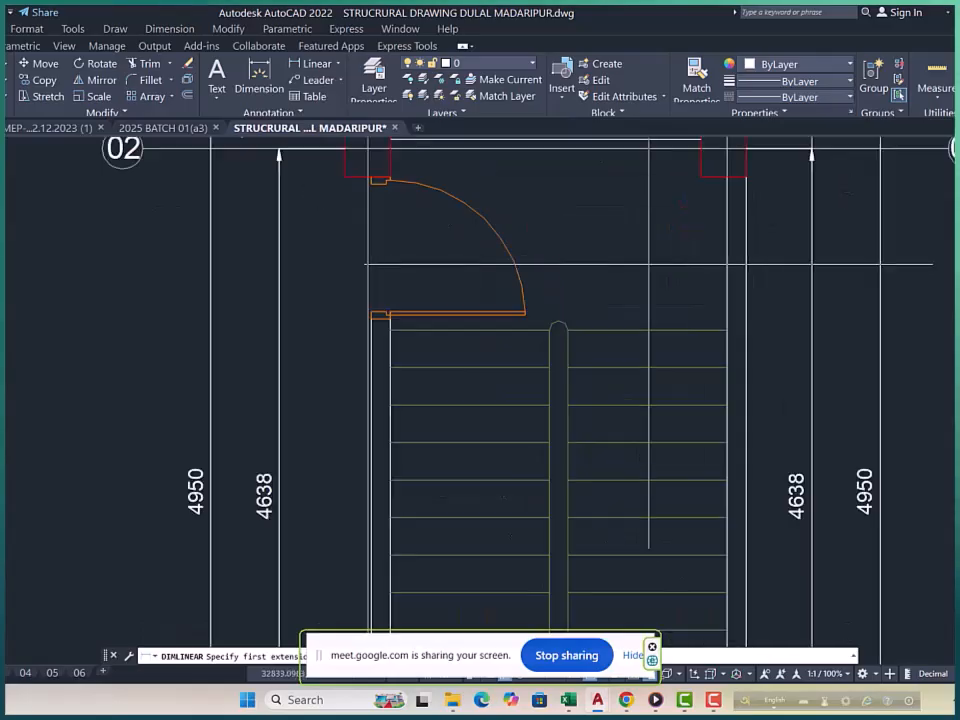
{"action": "middle_click_drag", "start_coordinate": [661, 203], "coordinate": [646, 279]}
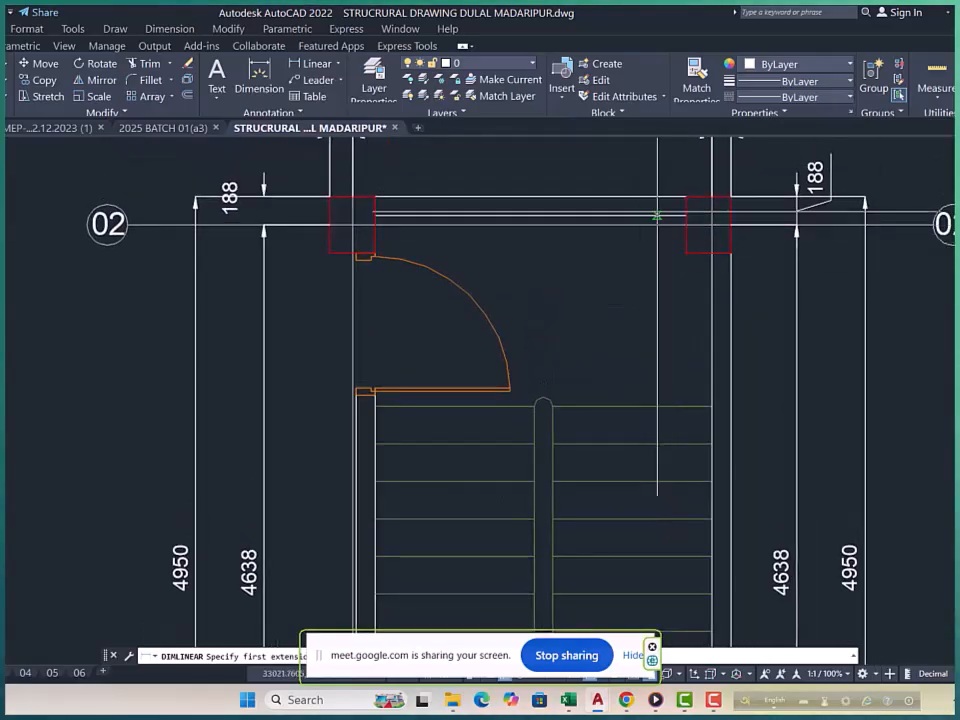
{"action": "left_click", "coordinate": [657, 216]}
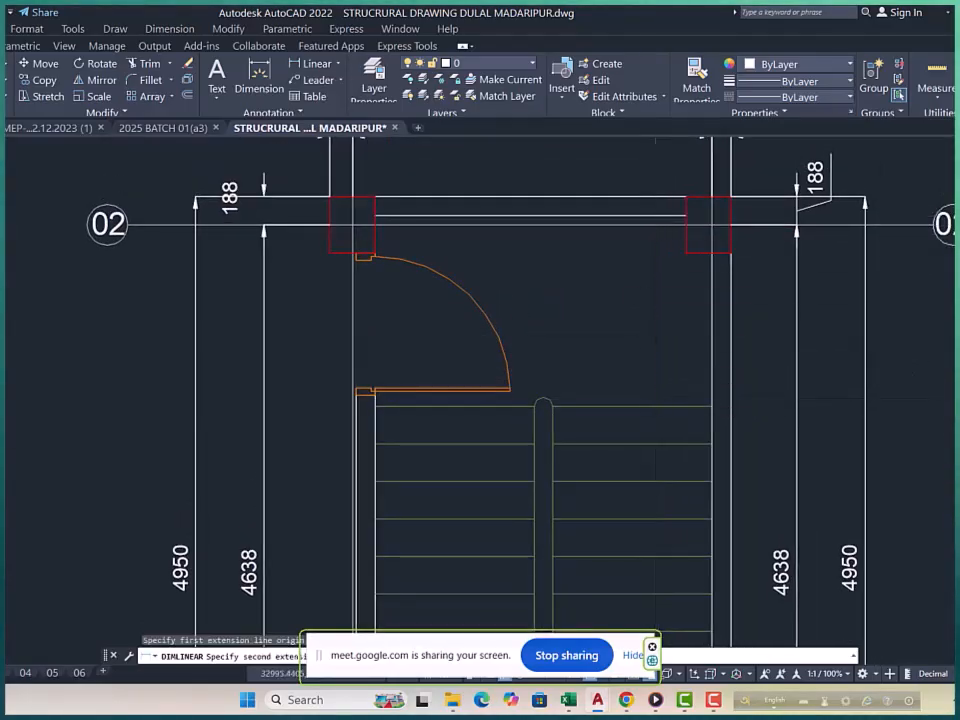
{"action": "left_click", "coordinate": [657, 405]}
{"action": "scroll", "coordinate": [640, 340], "scroll_direction": "up", "scroll_amount": 2}
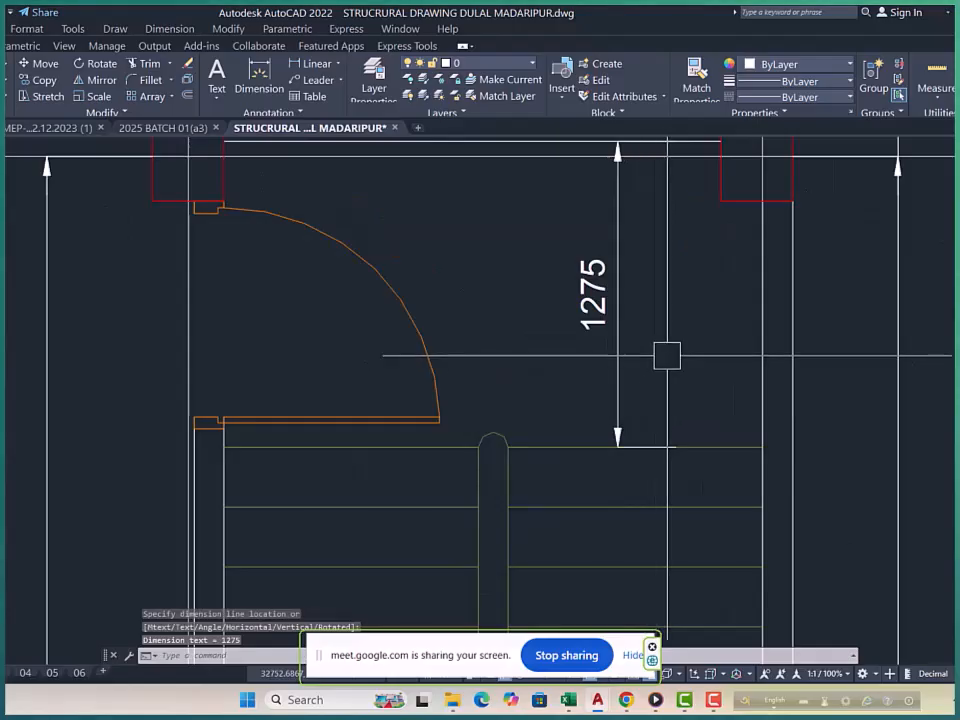
Continue the dimension chain from the upper landing dimension down the upper treads of the right stair flight, one dimension per tread.
{"action": "type", "text": "DCO"}
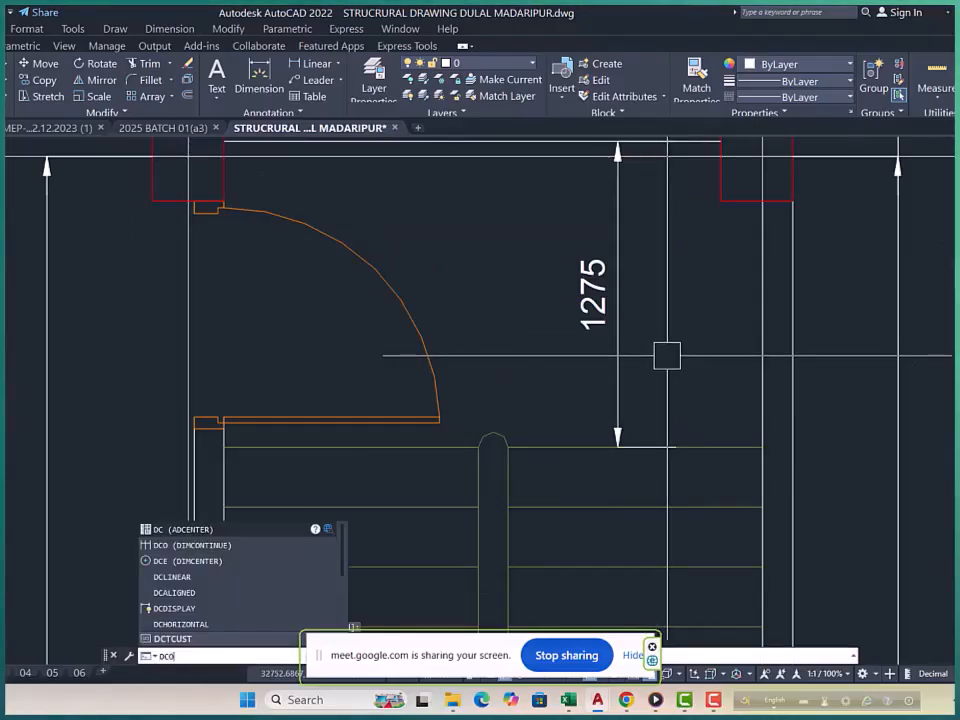
{"action": "key", "text": "Return"}
{"action": "scroll", "coordinate": [667, 360], "scroll_direction": "down", "scroll_amount": 5}
{"action": "scroll", "coordinate": [697, 391], "scroll_direction": "up", "scroll_amount": 5}
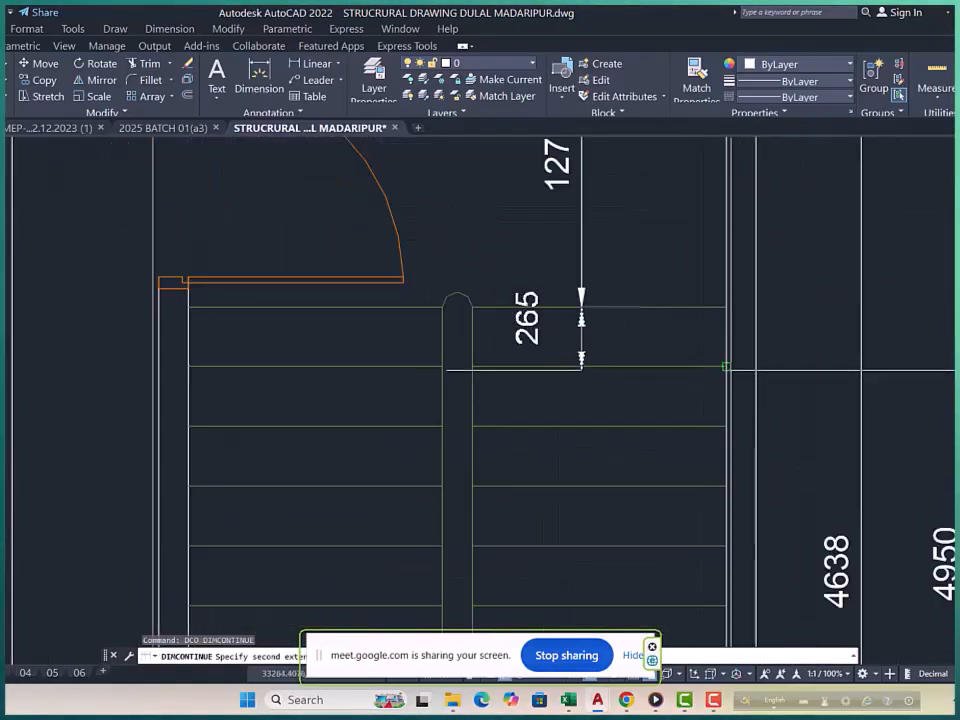
{"action": "left_click", "coordinate": [728, 366]}
{"action": "scroll", "coordinate": [690, 340], "scroll_direction": "down", "scroll_amount": 2}
{"action": "scroll", "coordinate": [694, 383], "scroll_direction": "up", "scroll_amount": 2}
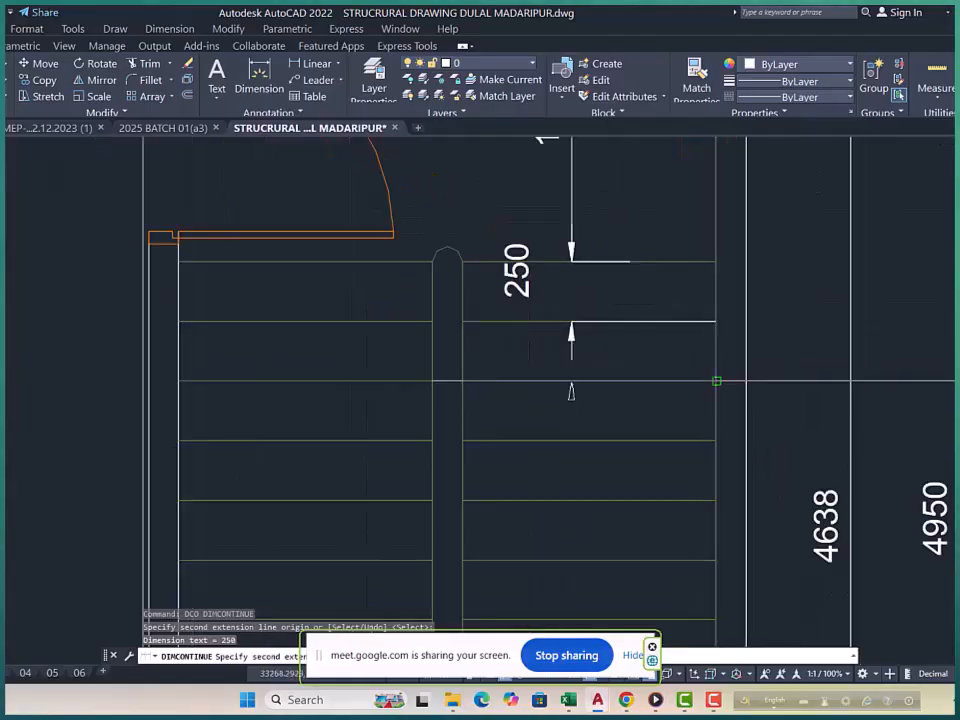
{"action": "scroll", "coordinate": [710, 350], "scroll_direction": "down", "scroll_amount": 2}
{"action": "scroll", "coordinate": [705, 330], "scroll_direction": "up", "scroll_amount": 2}
{"action": "left_click", "coordinate": [707, 371]}
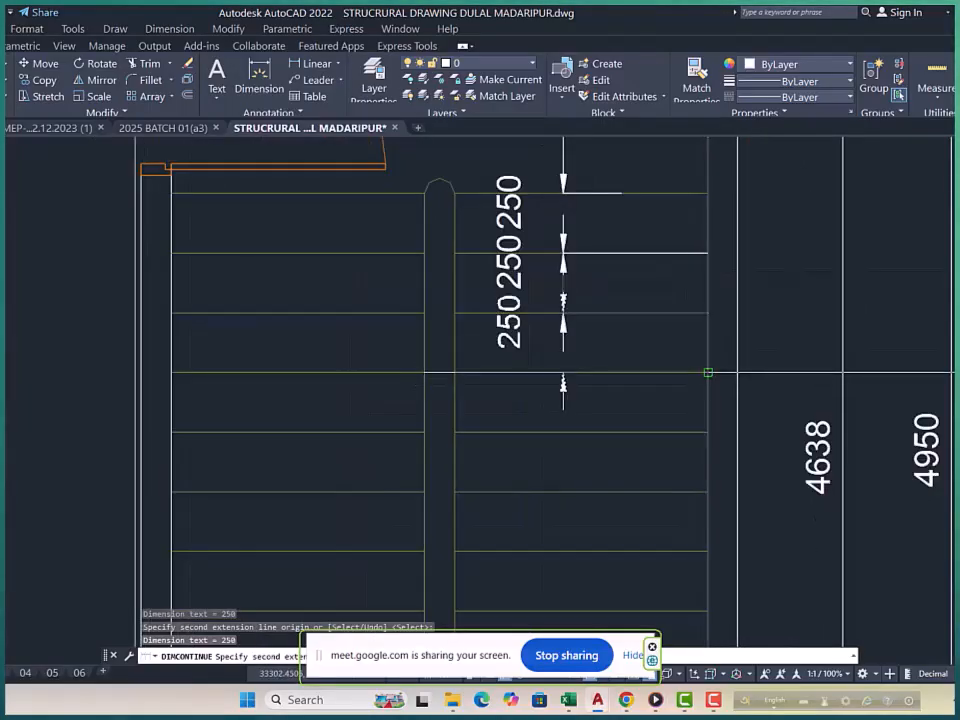
Extend the dimension chain over the right flight's remaining treads, across the lower landing and through to the outer wall face at grid 03.
{"action": "scroll", "coordinate": [655, 290], "scroll_direction": "down", "scroll_amount": 4}
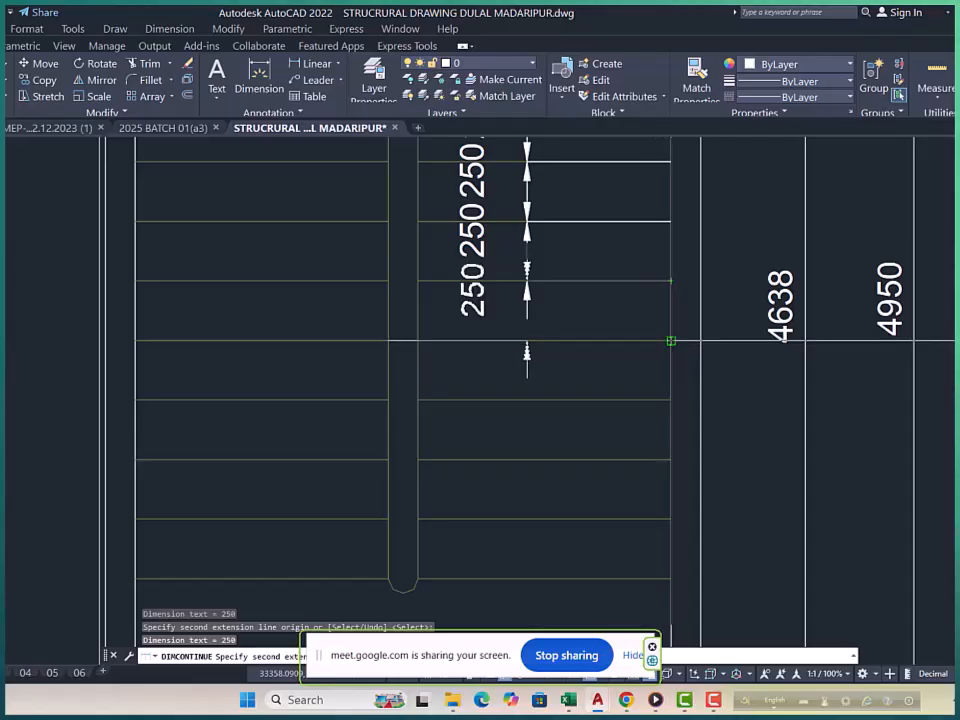
{"action": "scroll", "coordinate": [671, 341], "scroll_direction": "down", "scroll_amount": 3}
{"action": "scroll", "coordinate": [655, 343], "scroll_direction": "up", "scroll_amount": 3}
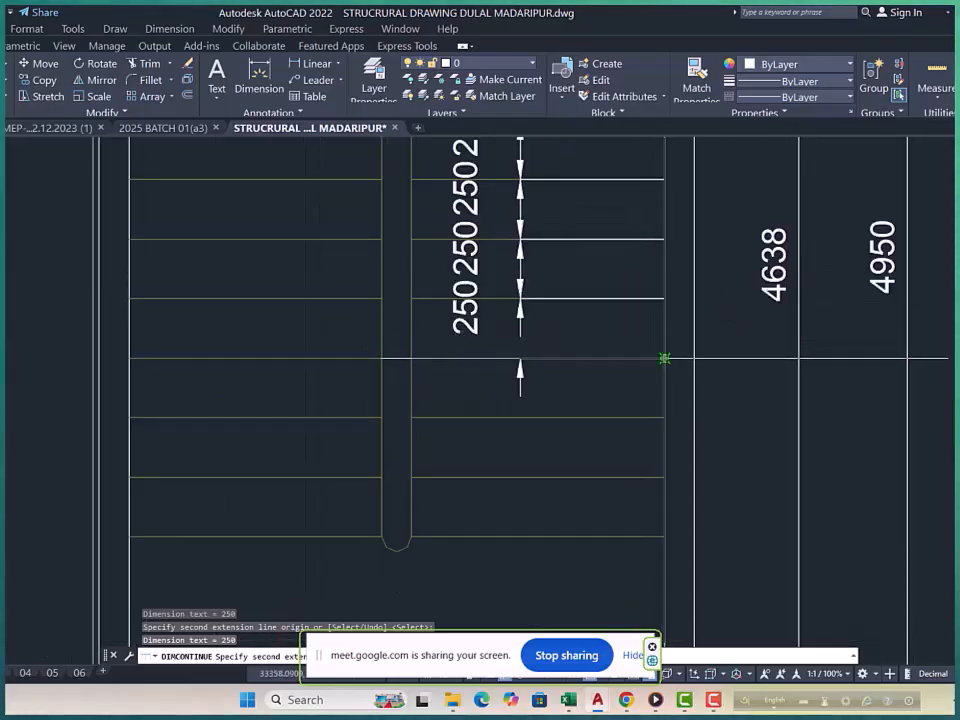
{"action": "scroll", "coordinate": [664, 358], "scroll_direction": "down", "scroll_amount": 2}
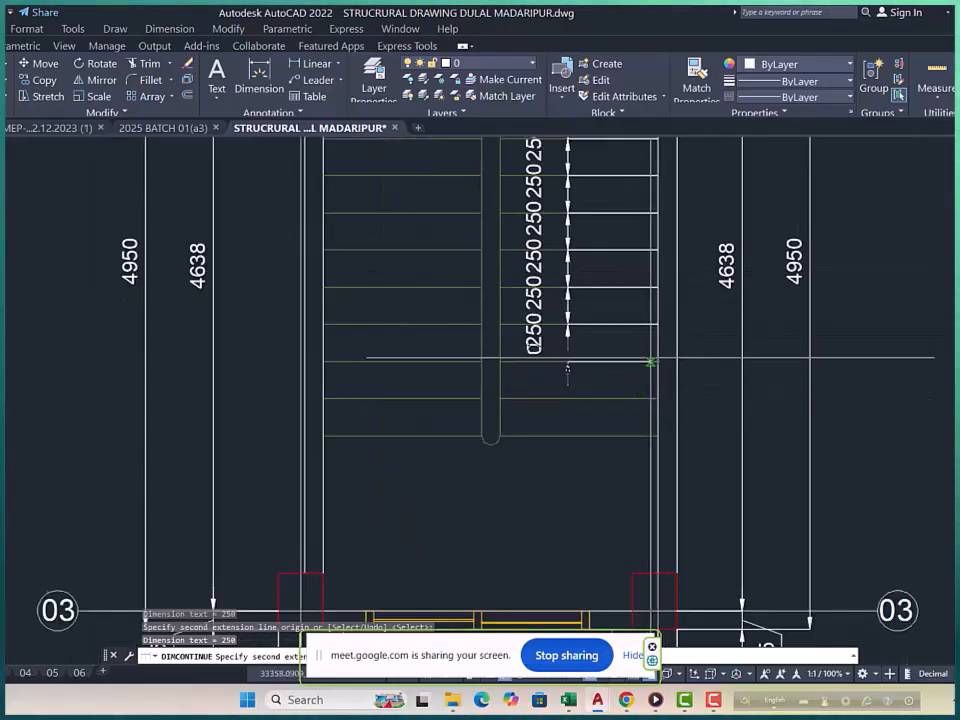
{"action": "middle_click_drag", "start_coordinate": [650, 358], "coordinate": [655, 320]}
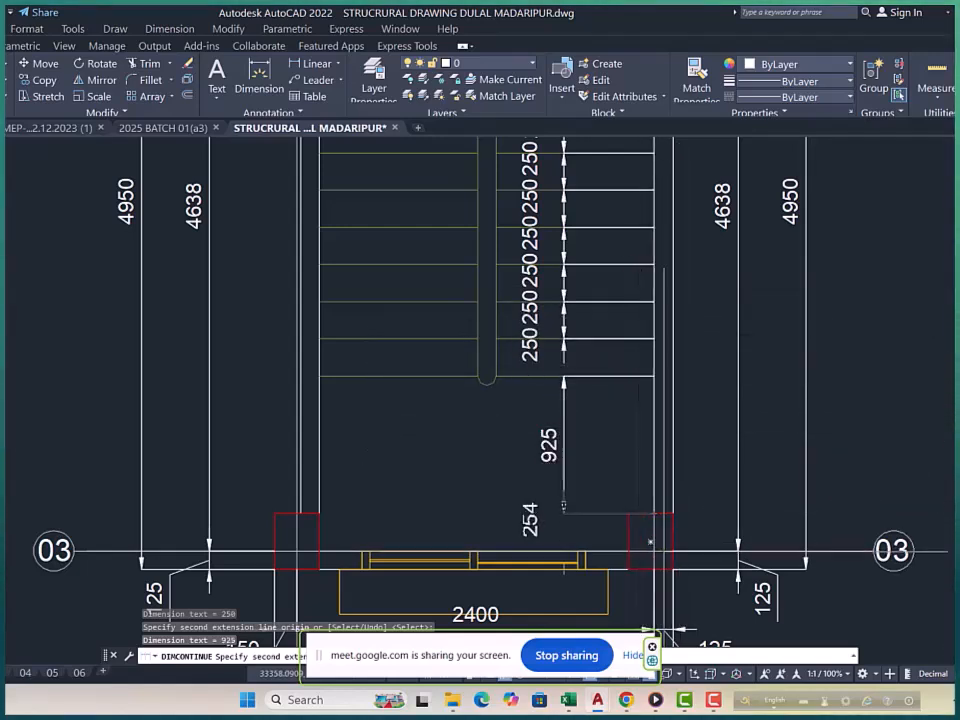
{"action": "scroll", "coordinate": [650, 541], "scroll_direction": "down", "scroll_amount": 5}
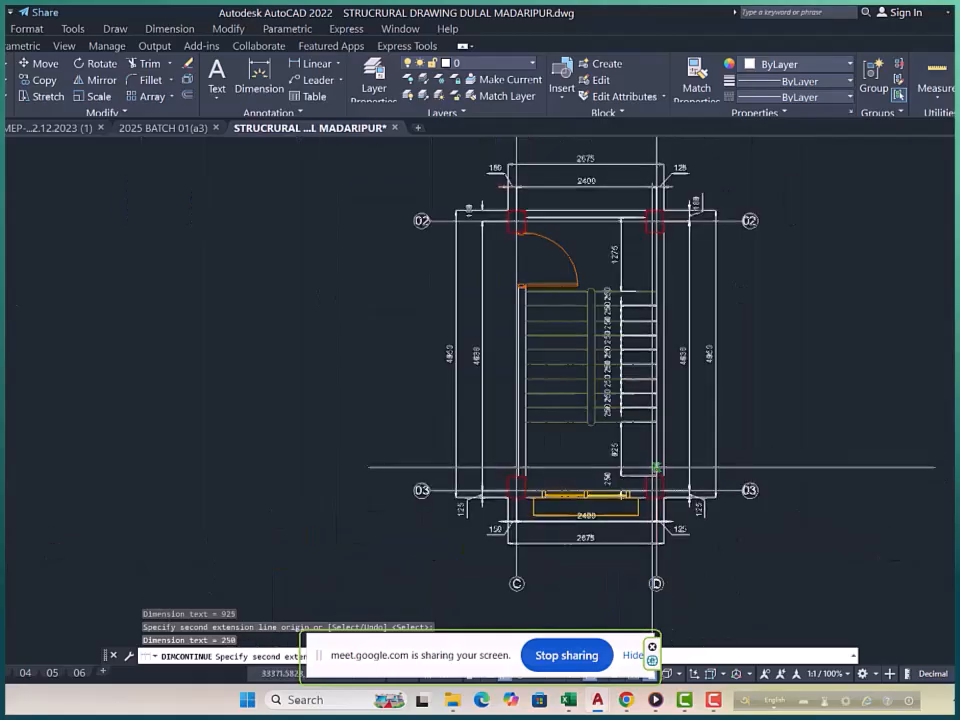
{"action": "scroll", "coordinate": [643, 306], "scroll_direction": "up", "scroll_amount": 6}
{"action": "key", "text": "Escape"}
{"action": "key", "text": "Escape"}
{"action": "key", "text": "Escape"}
{"action": "left_click", "coordinate": [643, 330]}
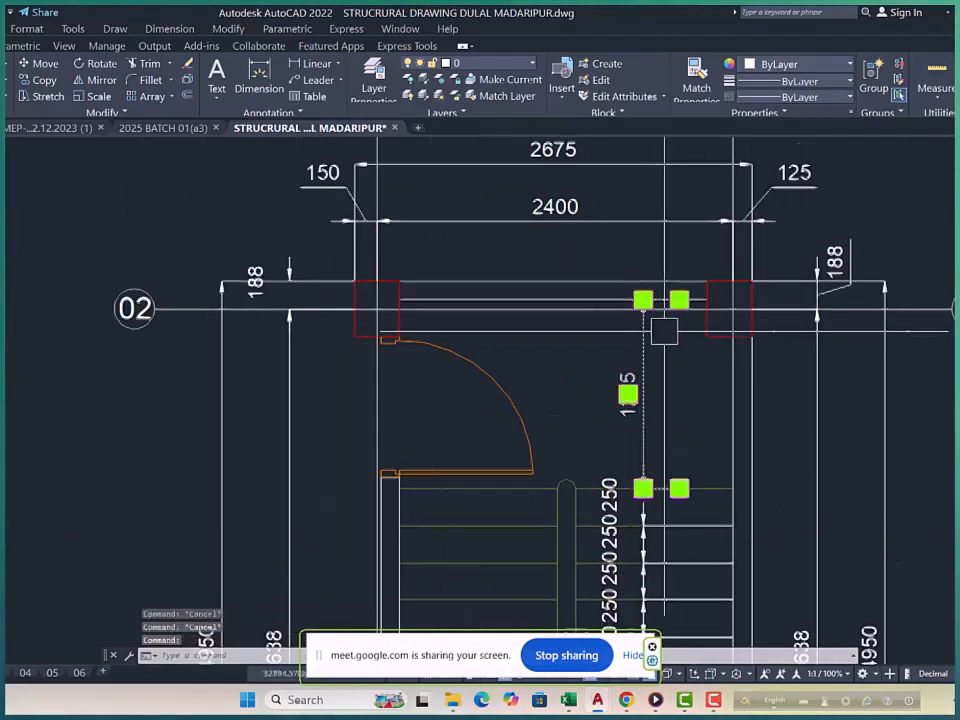
{"action": "scroll", "coordinate": [663, 330], "scroll_direction": "up", "scroll_amount": 2}
{"action": "scroll", "coordinate": [745, 303], "scroll_direction": "down", "scroll_amount": 4}
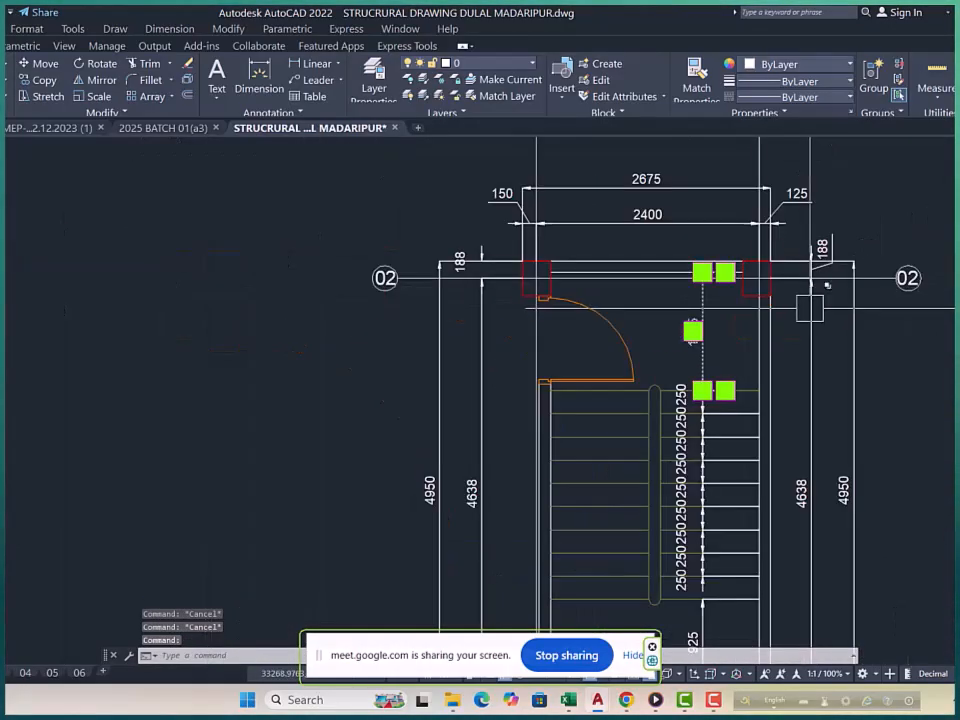
{"action": "key", "text": "Escape"}
{"action": "key", "text": "Escape"}
{"action": "middle_click_drag", "start_coordinate": [770, 341], "coordinate": [763, 174]}
{"action": "scroll", "coordinate": [682, 495], "scroll_direction": "up", "scroll_amount": 4}
{"action": "scroll", "coordinate": [708, 477], "scroll_direction": "down", "scroll_amount": 4}
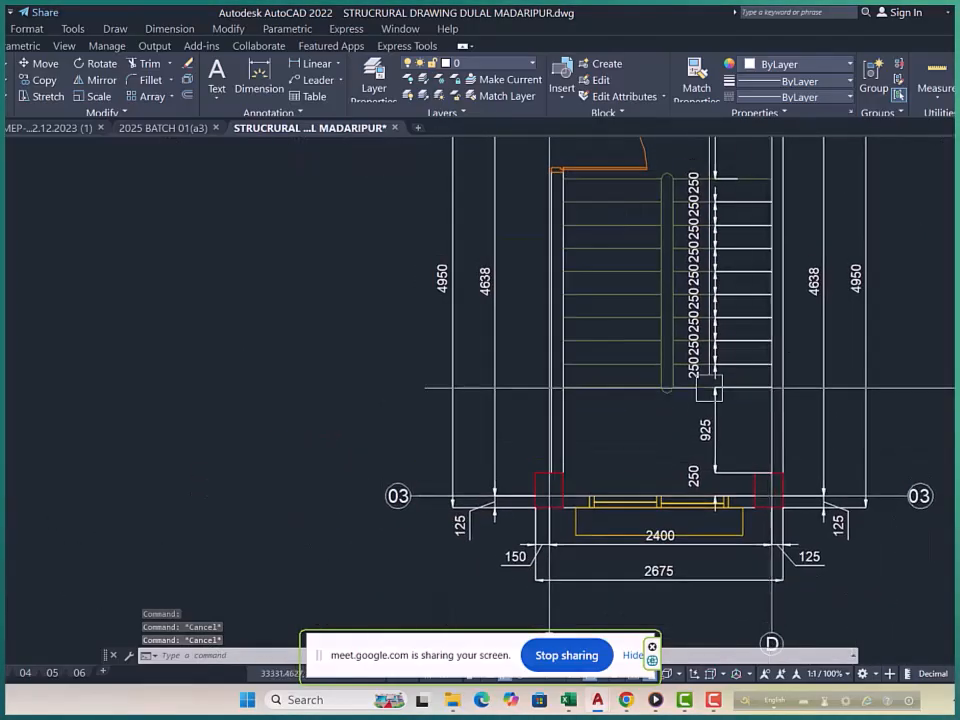
Move the lowest tread dimension's text on the right flight closer to the dimension line, centred between its arrows.
{"action": "scroll", "coordinate": [700, 368], "scroll_direction": "up", "scroll_amount": 8}
{"action": "left_click", "coordinate": [688, 349]}
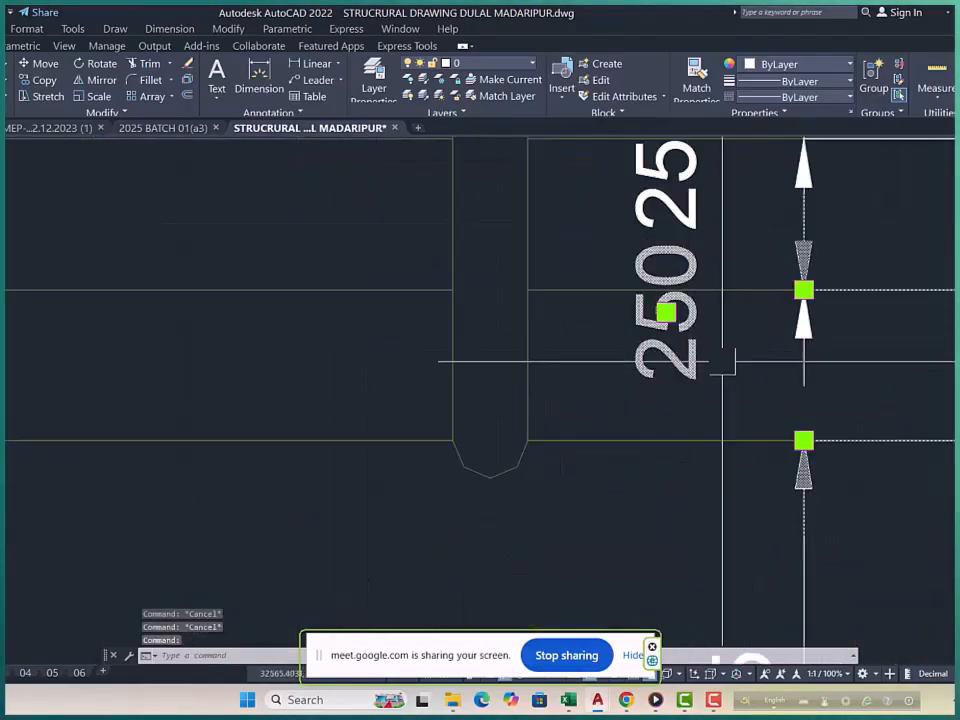
{"action": "left_click", "coordinate": [666, 312]}
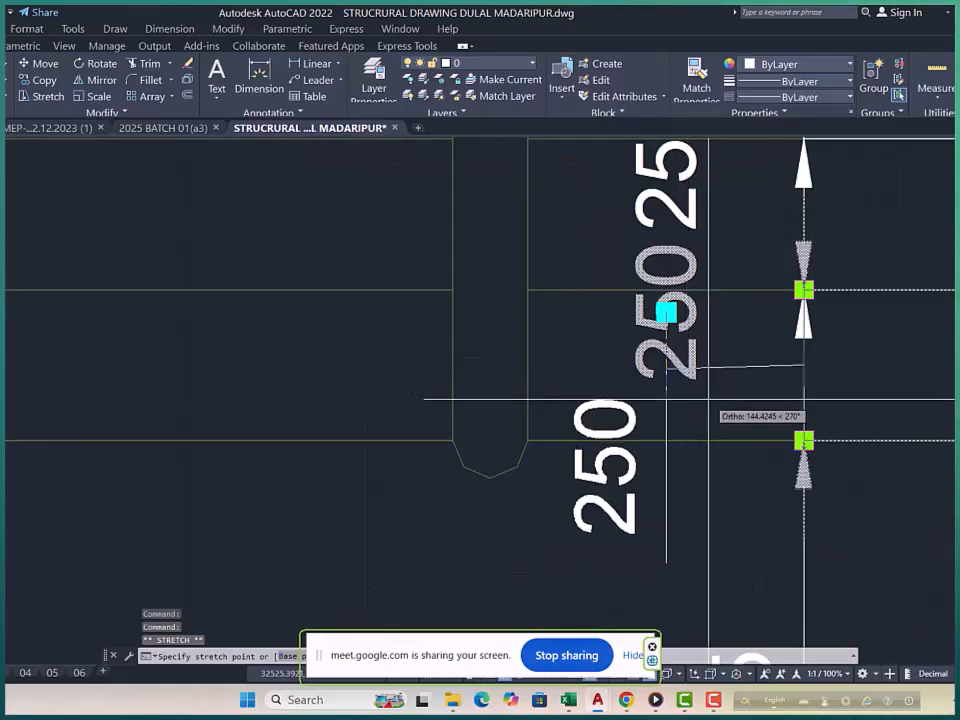
{"action": "key", "text": "Escape"}
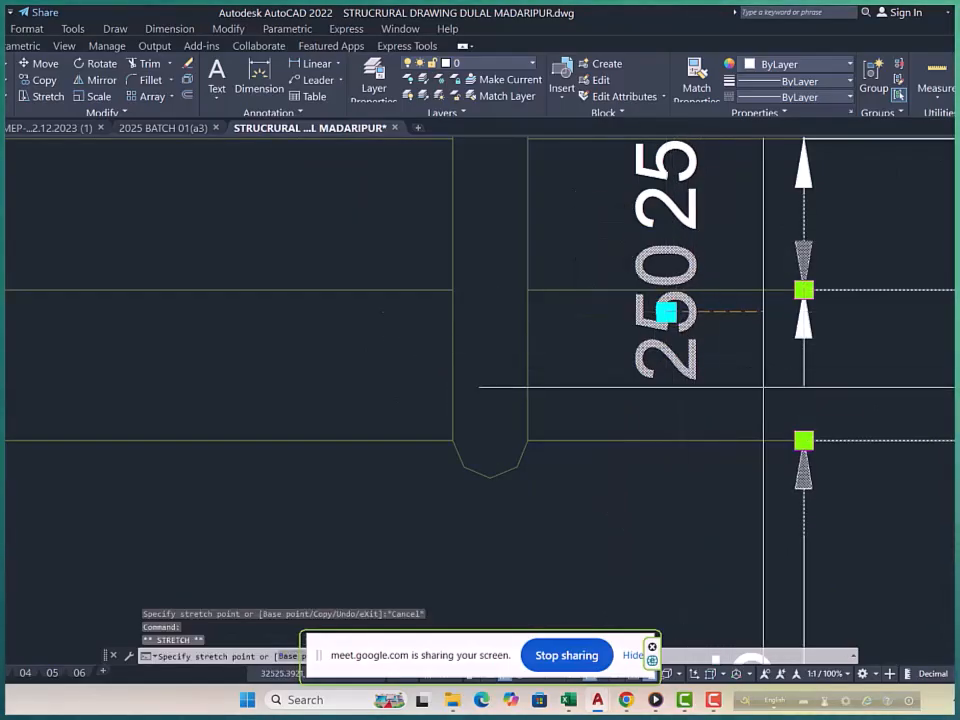
{"action": "left_click", "coordinate": [728, 410]}
{"action": "key", "text": "Escape"}
{"action": "scroll", "coordinate": [728, 410], "scroll_direction": "down", "scroll_amount": 3}
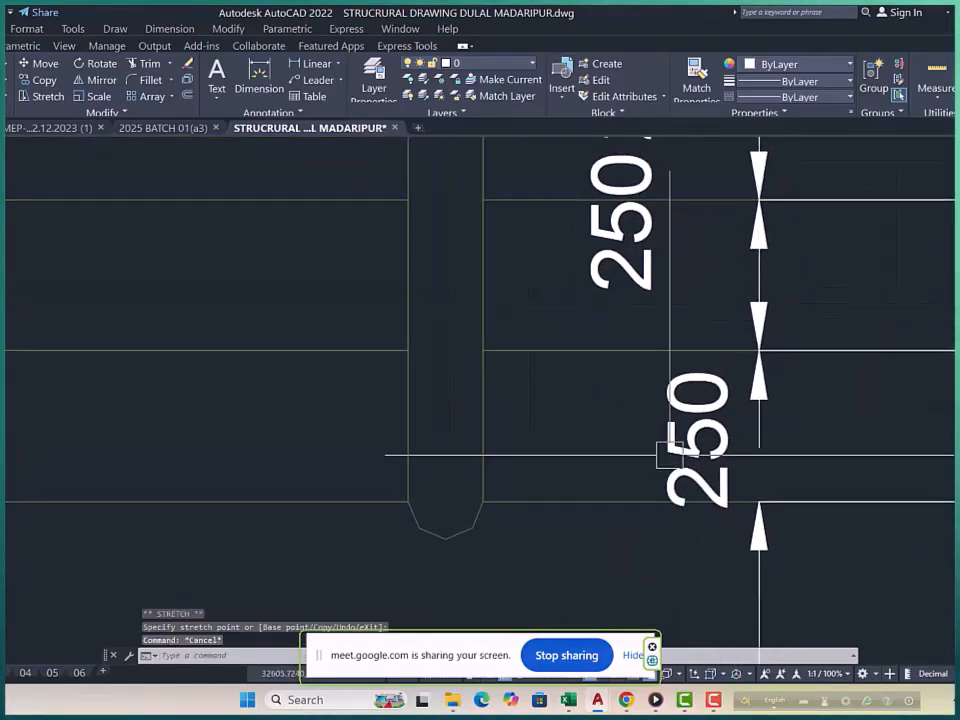
Move the second-lowest tread dimension's text beside the dimension line, aligned with the lowest tread's text.
{"action": "left_click", "coordinate": [646, 377]}
{"action": "left_click", "coordinate": [644, 358]}
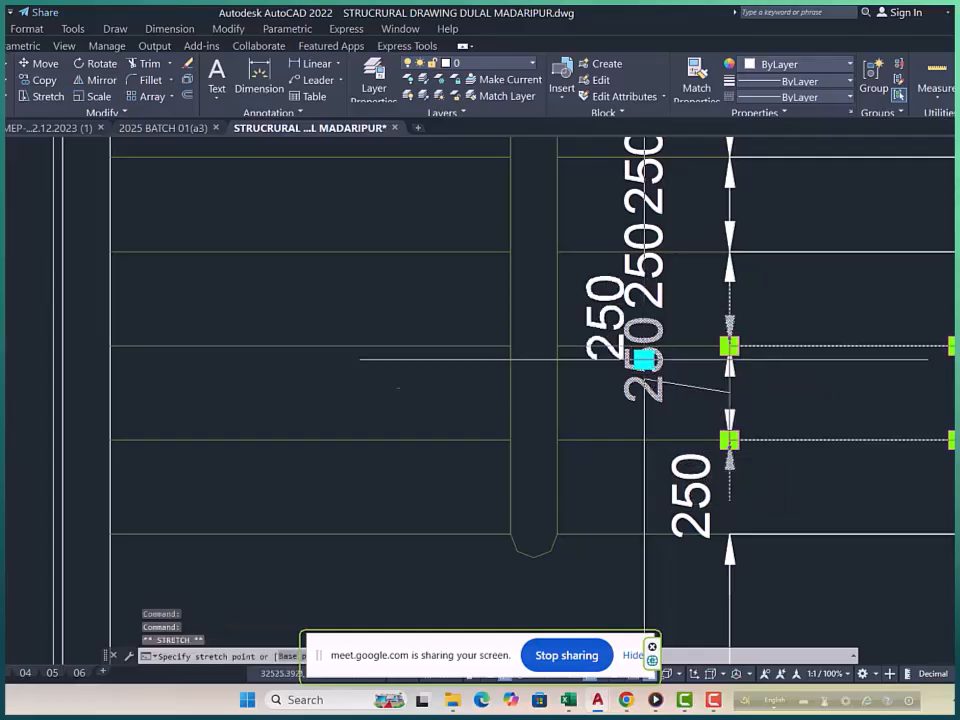
{"action": "left_click", "coordinate": [690, 393]}
{"action": "key", "text": "Escape"}
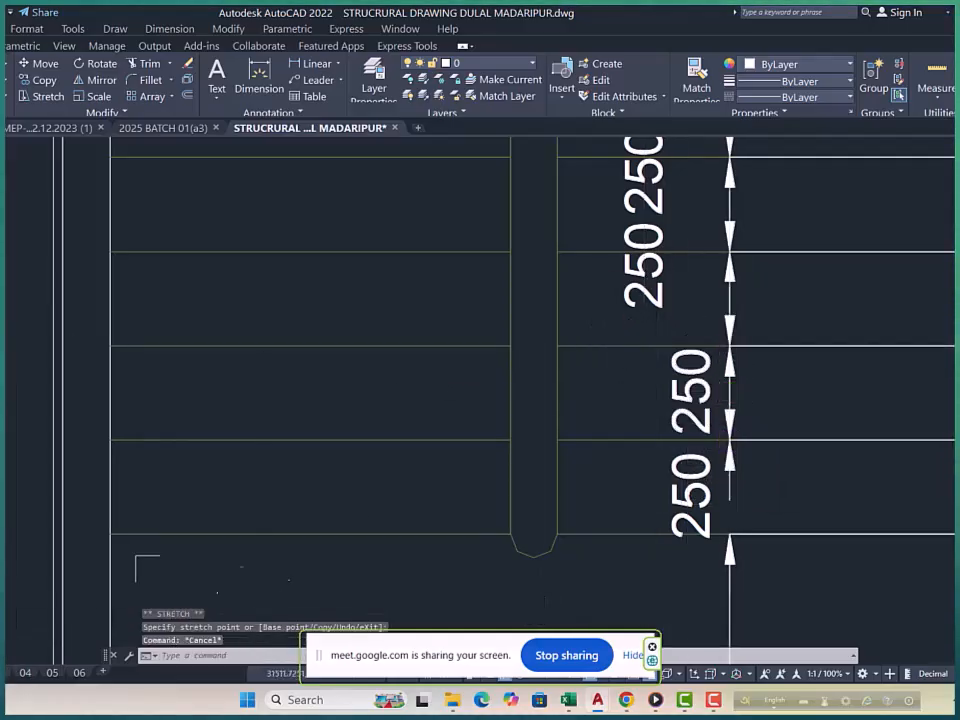
Reposition the text of the third tread dimension from the flight's lower end beside its dimension line.
{"action": "middle_click_drag", "start_coordinate": [646, 494], "coordinate": [511, 515]}
{"action": "middle_click_drag", "start_coordinate": [540, 324], "coordinate": [527, 366]}
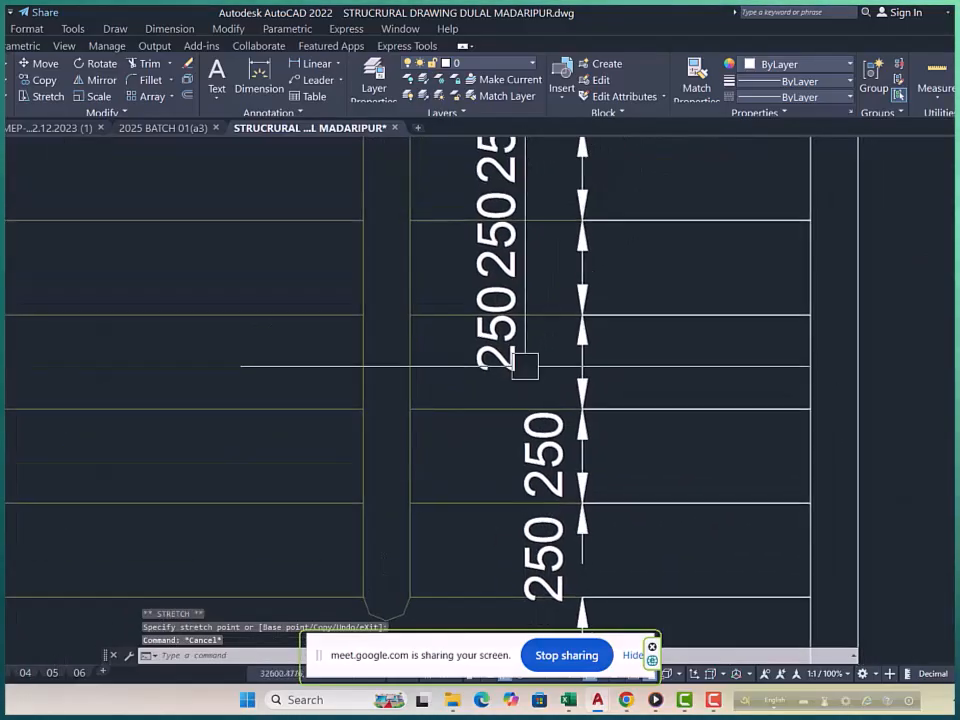
{"action": "scroll", "coordinate": [508, 344], "scroll_direction": "up", "scroll_amount": 2}
{"action": "left_click", "coordinate": [510, 344]}
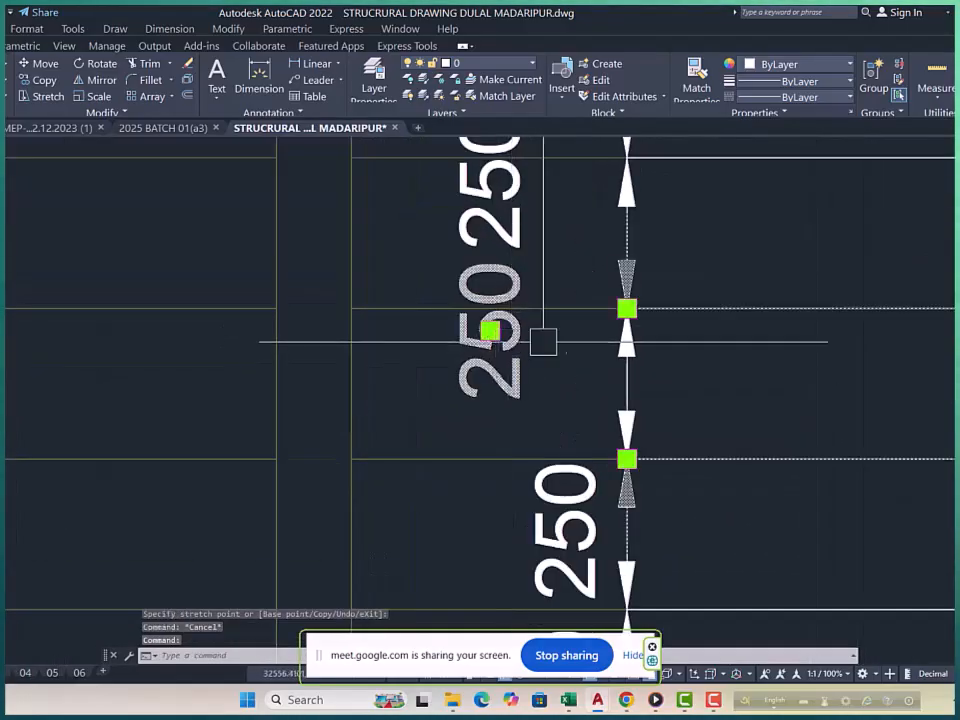
{"action": "left_click", "coordinate": [490, 330]}
{"action": "left_click", "coordinate": [624, 383]}
{"action": "scroll", "coordinate": [501, 585], "scroll_direction": "down", "scroll_amount": 2}
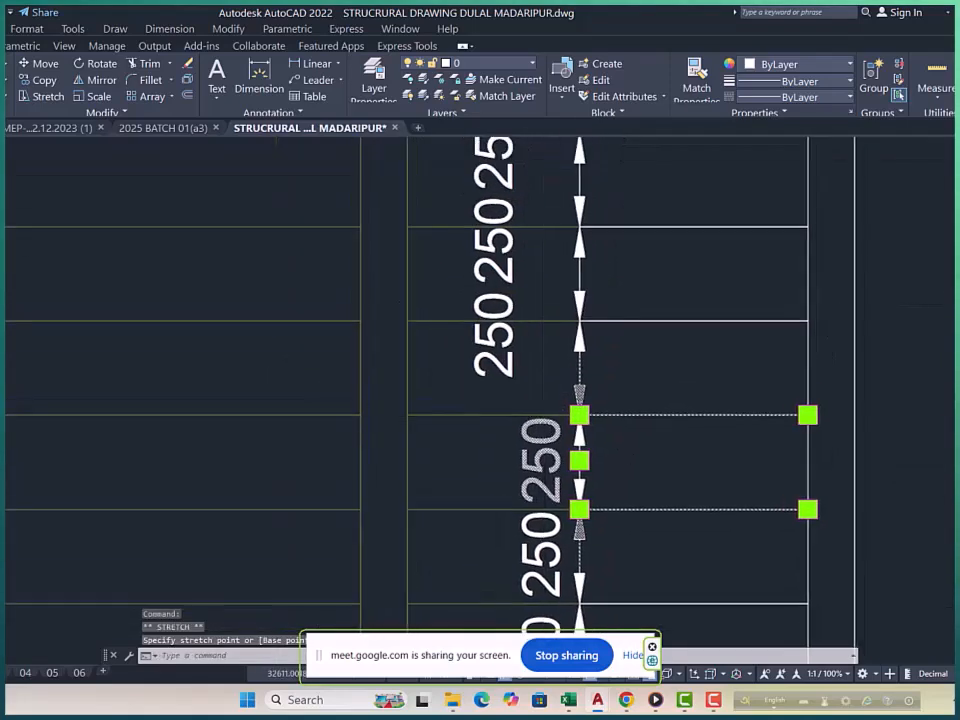
Shift the texts of the fourth and fifth tread dimensions from the flight's lower end beside their dimension lines.
{"action": "left_click", "coordinate": [526, 343]}
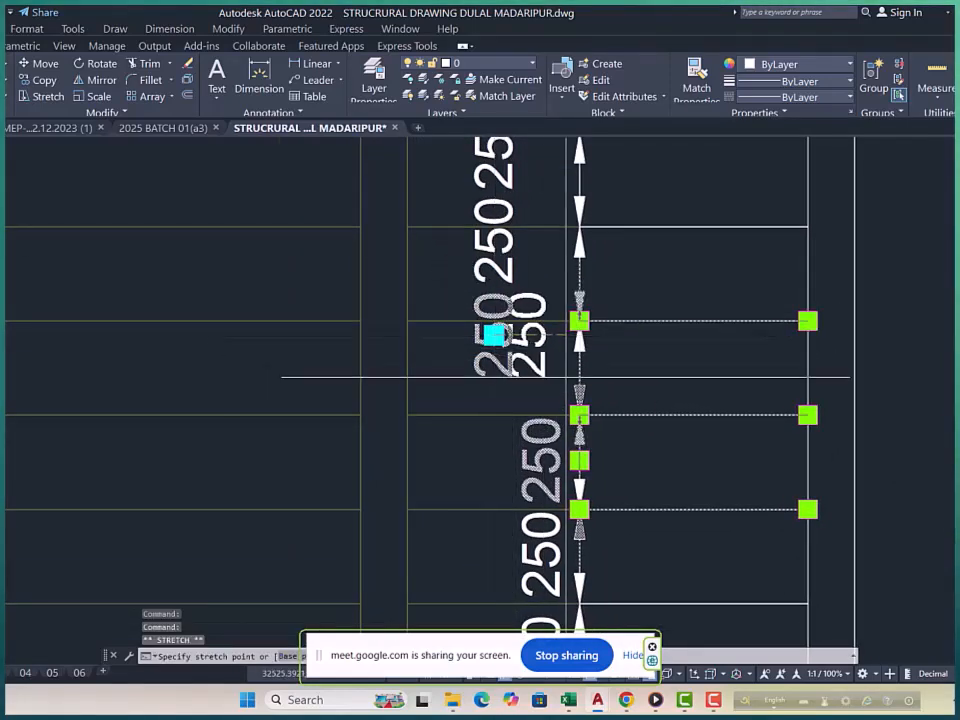
{"action": "left_click", "coordinate": [493, 335]}
{"action": "left_click", "coordinate": [556, 330]}
{"action": "middle_click_drag", "start_coordinate": [556, 323], "coordinate": [545, 384]}
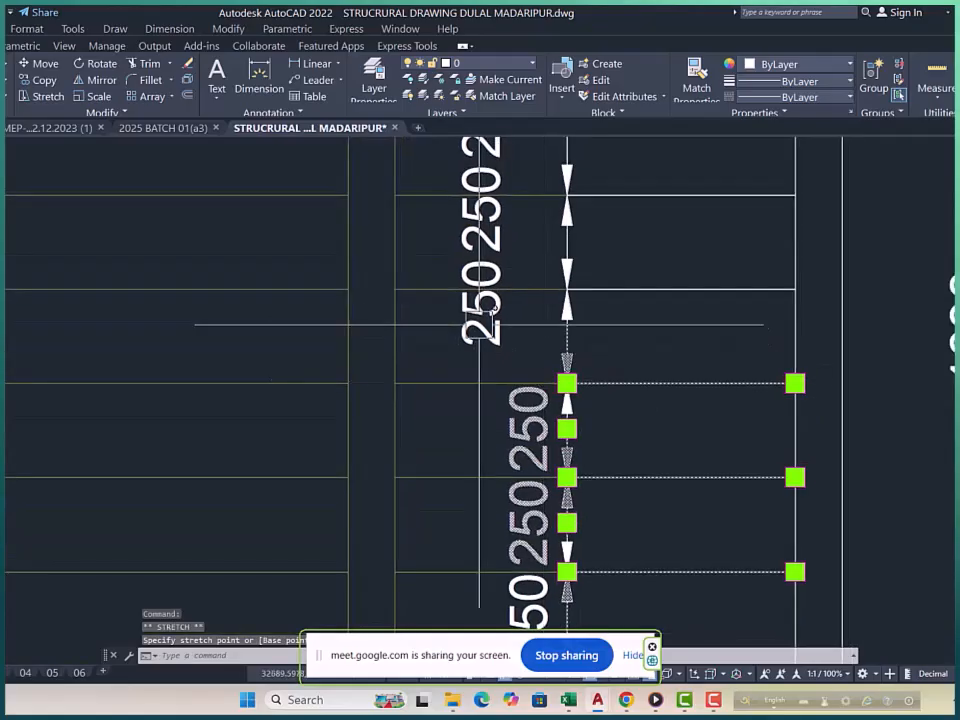
{"action": "left_click", "coordinate": [482, 300]}
{"action": "left_click", "coordinate": [482, 302]}
{"action": "left_click", "coordinate": [563, 337]}
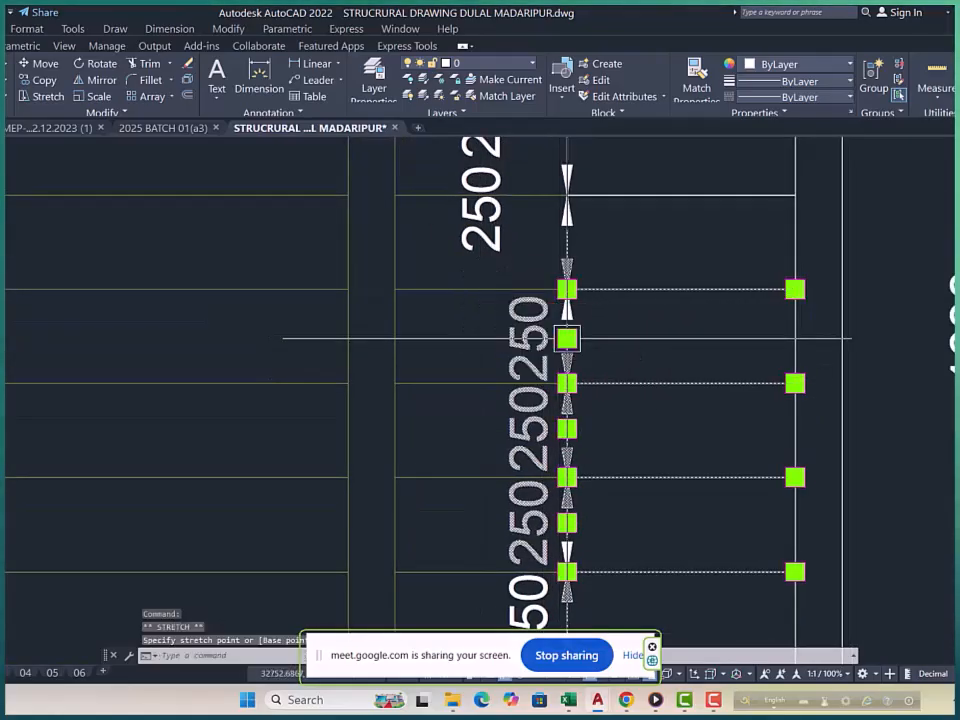
Shift the texts of the sixth and seventh tread dimensions from the flight's lower end into line with those below.
{"action": "middle_click_drag", "start_coordinate": [536, 339], "coordinate": [540, 445]}
{"action": "left_click", "coordinate": [498, 325]}
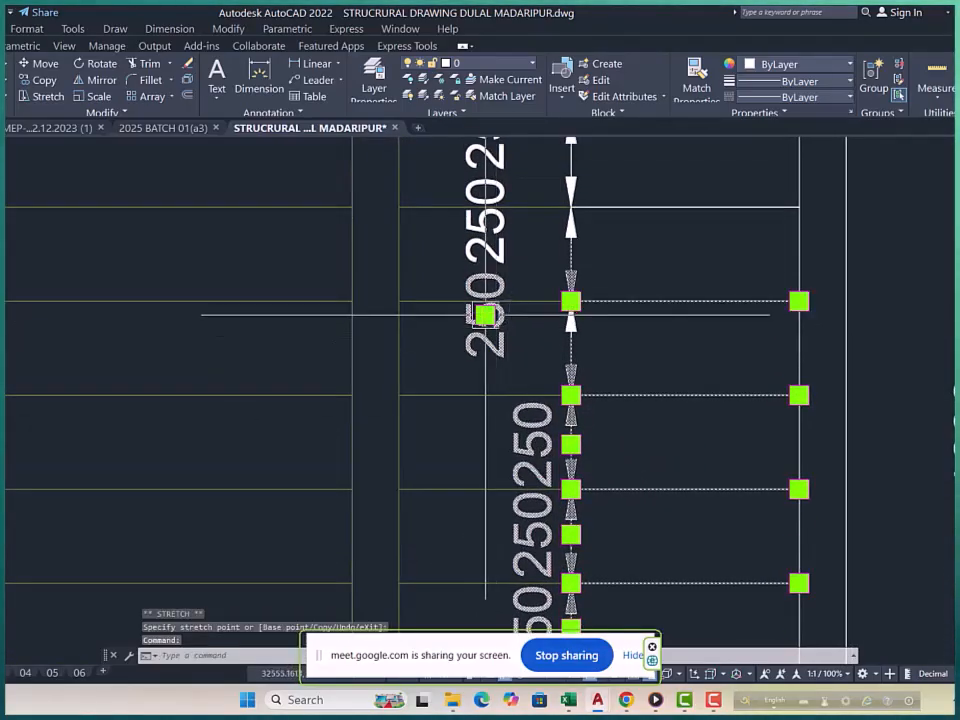
{"action": "left_click", "coordinate": [527, 344]}
{"action": "middle_click_drag", "start_coordinate": [527, 344], "coordinate": [505, 454]}
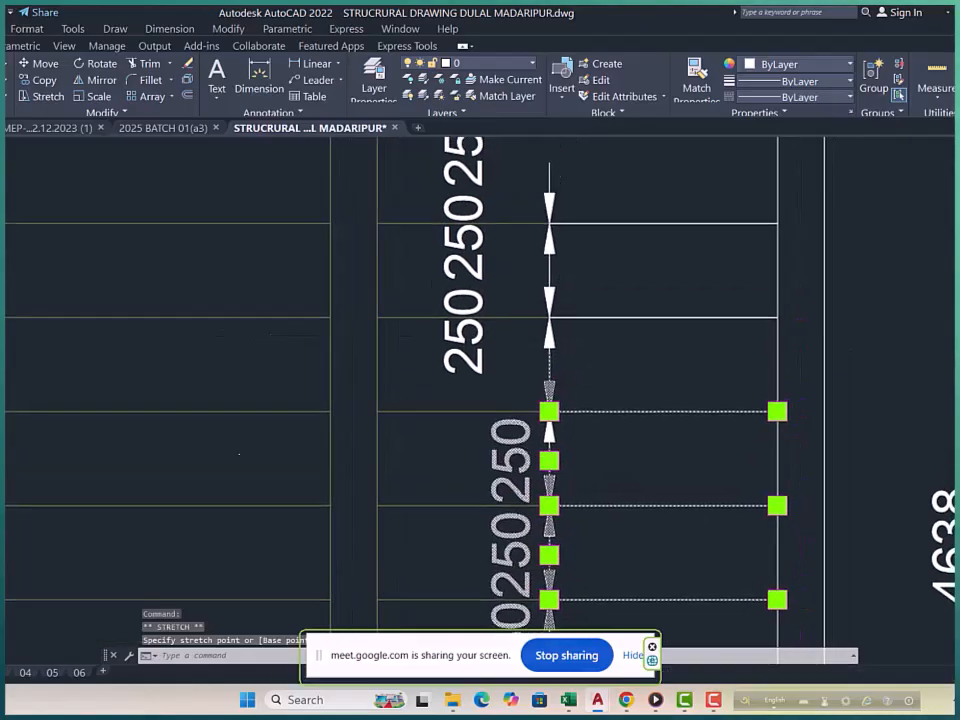
{"action": "left_click", "coordinate": [463, 330]}
{"action": "left_click", "coordinate": [463, 332]}
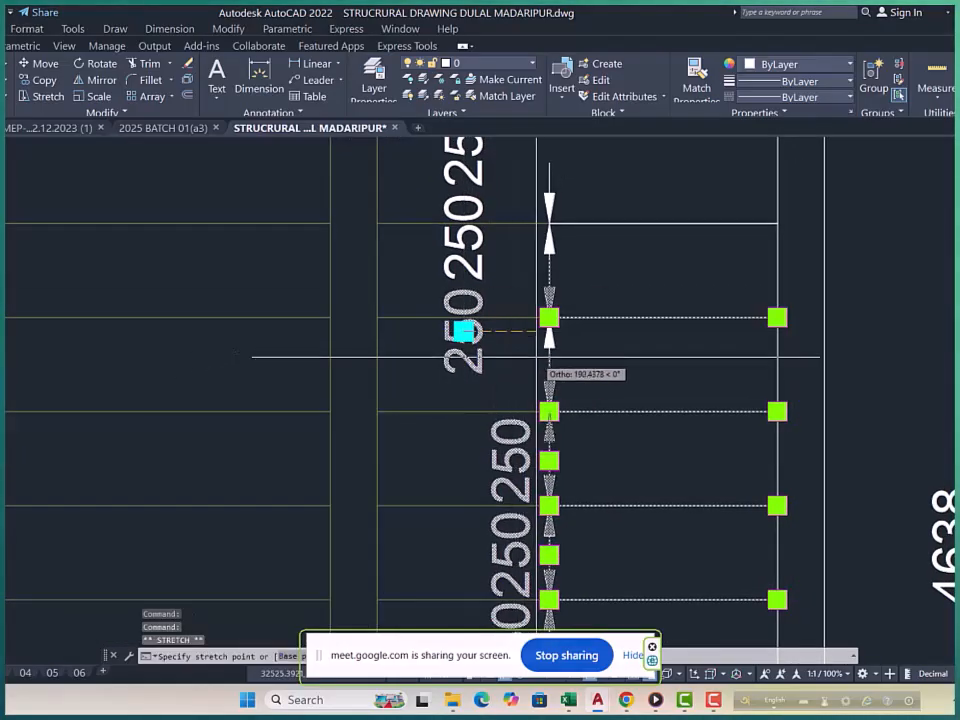
{"action": "middle_click_drag", "start_coordinate": [530, 373], "coordinate": [530, 394]}
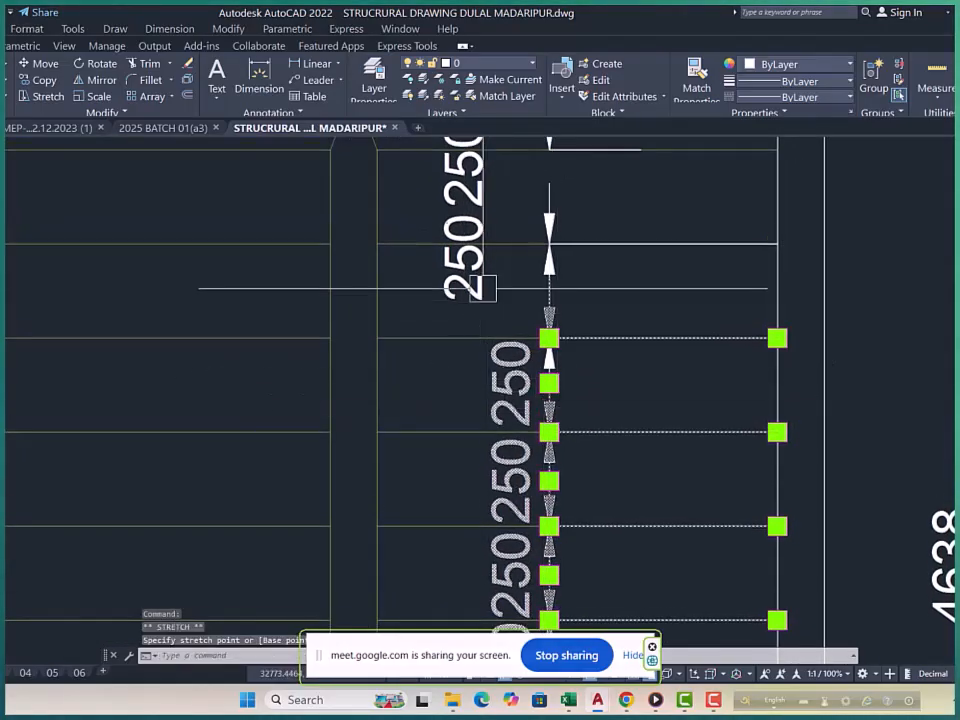
Move the second-highest tread dimension's text beside the dimension line and nudge it down to centre it on its tread.
{"action": "left_click", "coordinate": [465, 258]}
{"action": "left_click", "coordinate": [463, 258]}
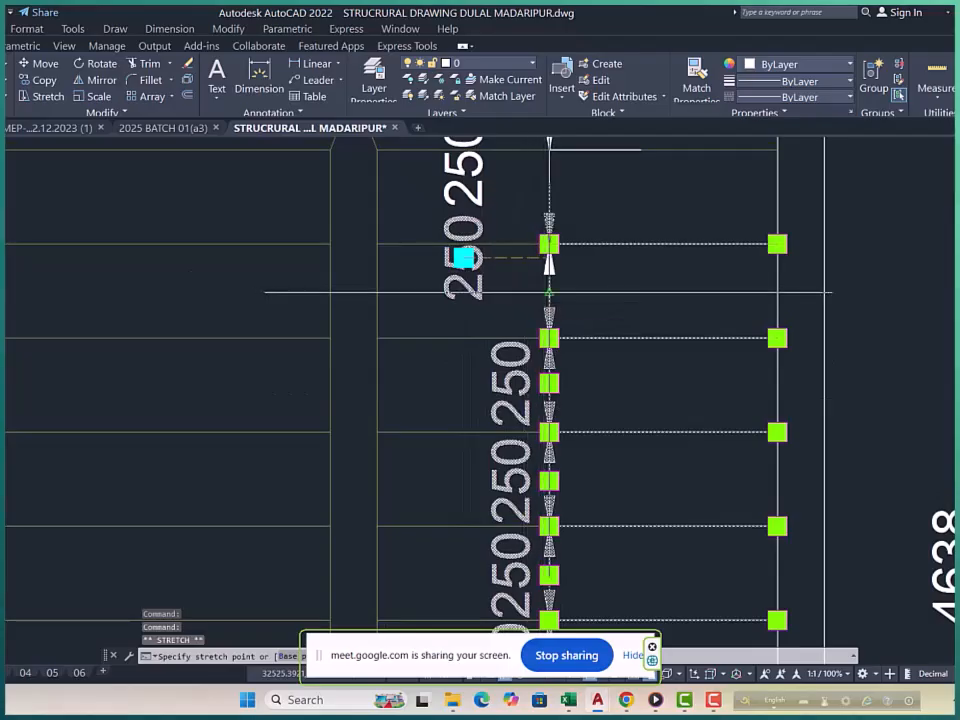
{"action": "middle_click_drag", "start_coordinate": [540, 321], "coordinate": [540, 447]}
{"action": "scroll", "coordinate": [536, 428], "scroll_direction": "up", "scroll_amount": 4}
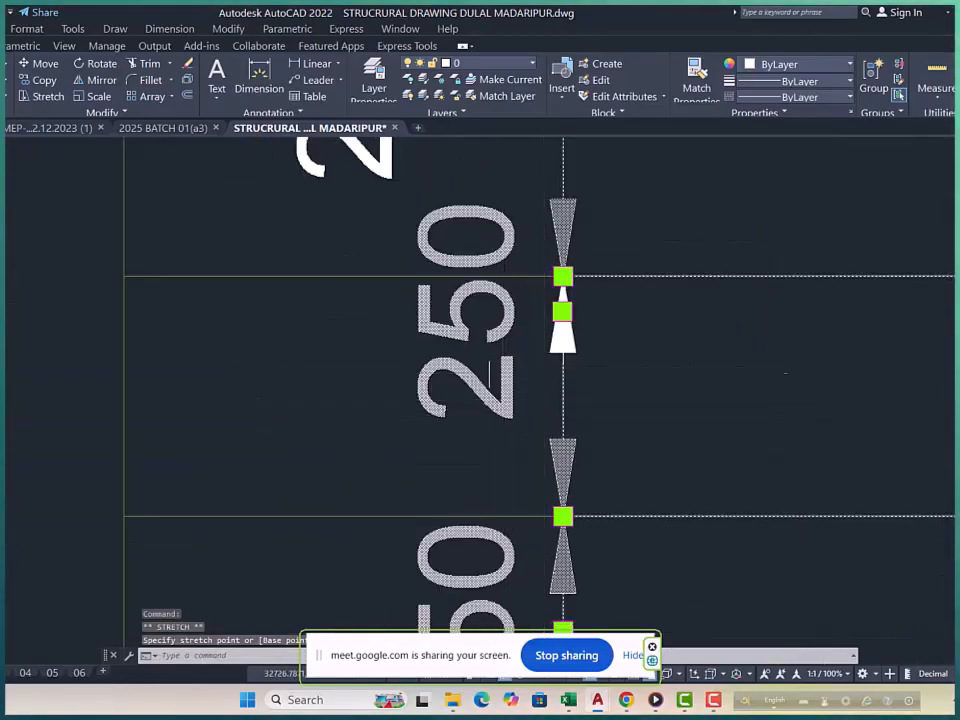
{"action": "left_click", "coordinate": [546, 394]}
{"action": "left_click", "coordinate": [562, 311]}
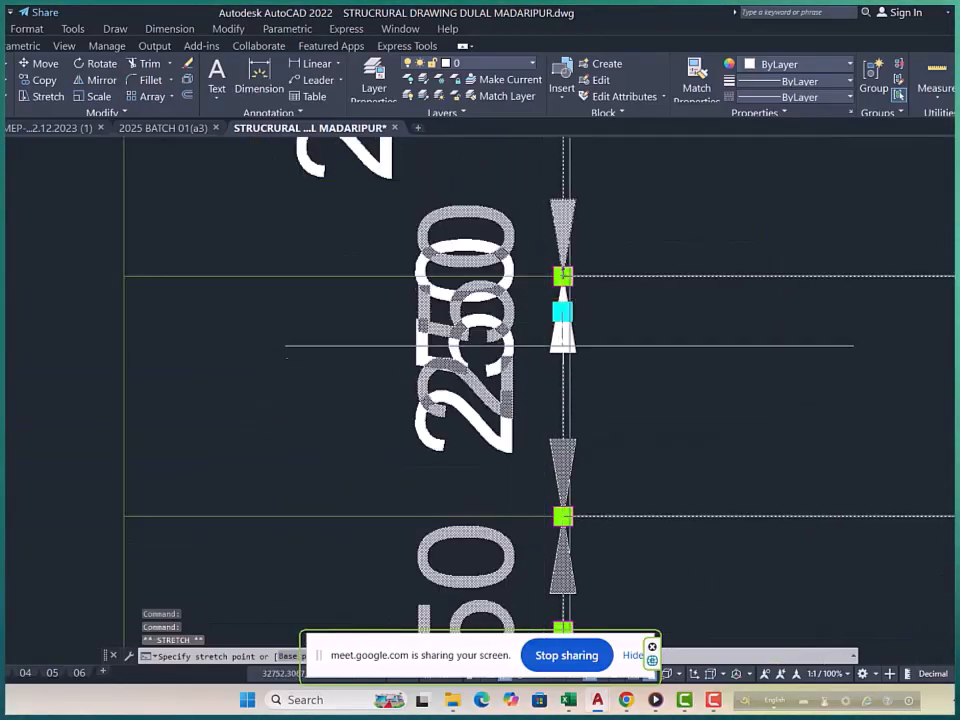
{"action": "left_click", "coordinate": [563, 391]}
{"action": "scroll", "coordinate": [461, 481], "scroll_direction": "down", "scroll_amount": 2}
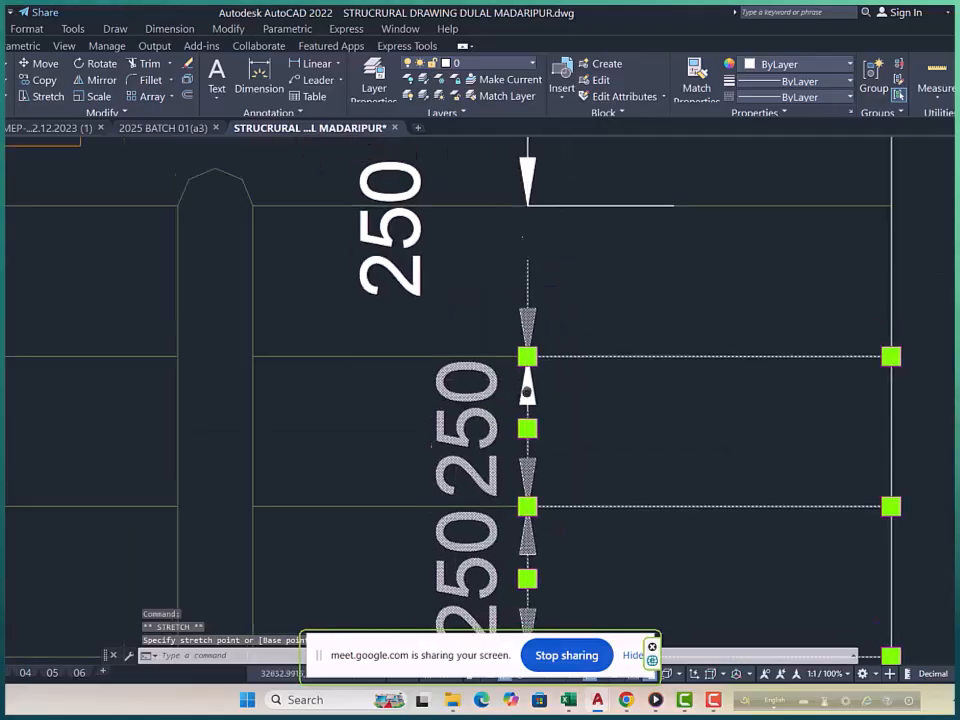
Move the top tread dimension's text beside its dimension line, in line with the rest of the chain, and clear the selection.
{"action": "middle_click_drag", "start_coordinate": [434, 265], "coordinate": [434, 340]}
{"action": "left_click", "coordinate": [390, 300]}
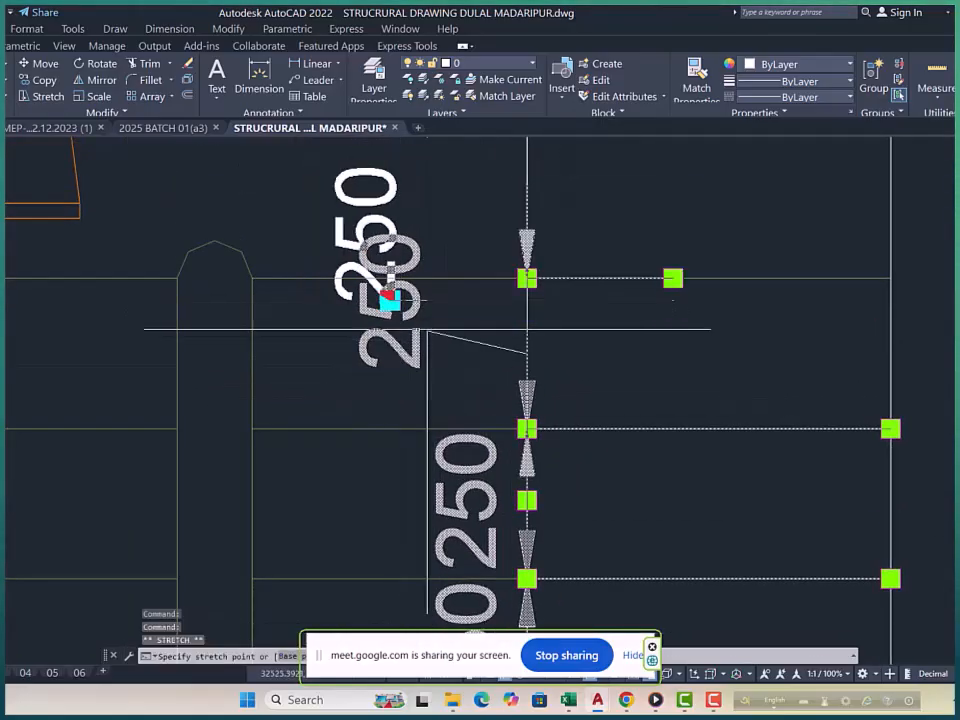
{"action": "scroll", "coordinate": [527, 332], "scroll_direction": "down", "scroll_amount": 6}
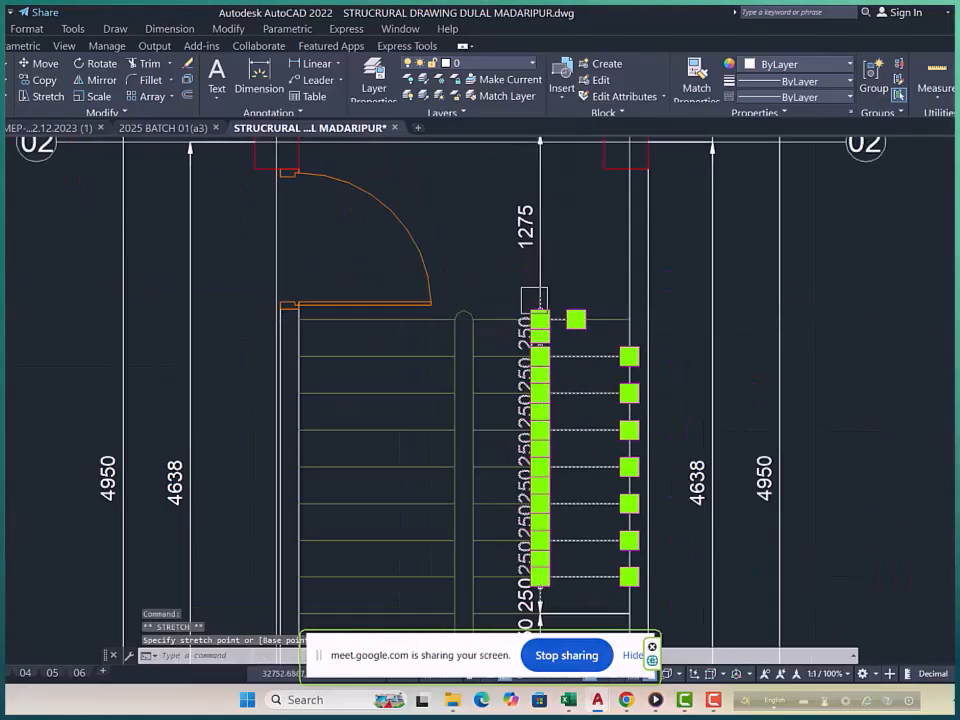
{"action": "key", "text": "Escape"}
{"action": "scroll", "coordinate": [540, 338], "scroll_direction": "up", "scroll_amount": 4}
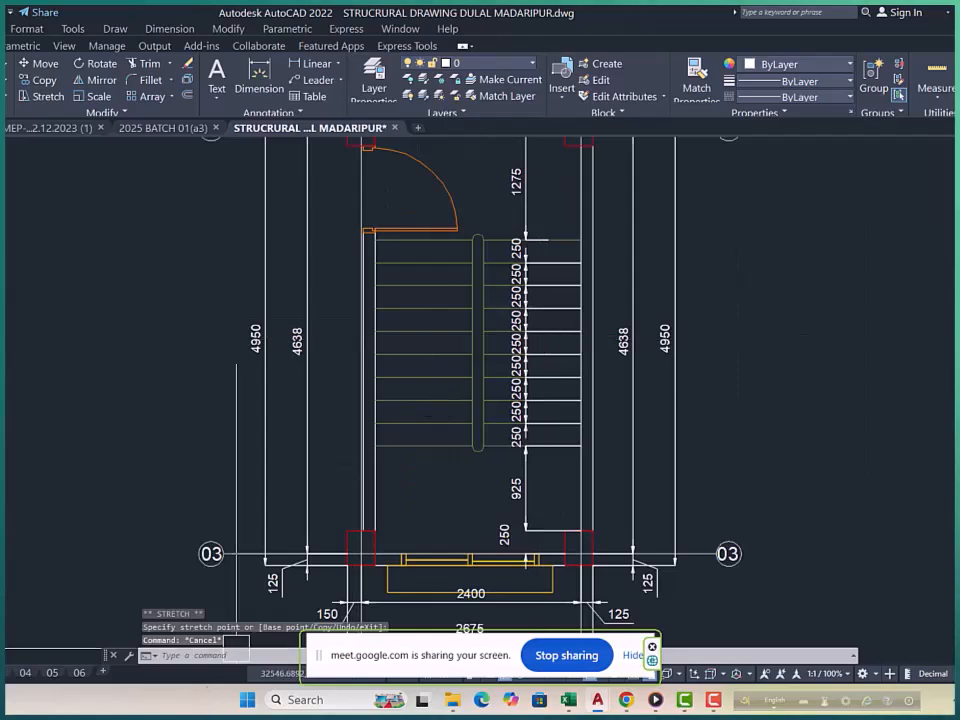
Dimension the left stair flight's width from the wall's inner face to the central handrail, placing the dimension line across the lower landing.
{"action": "middle_click_drag", "start_coordinate": [496, 326], "coordinate": [499, 397]}
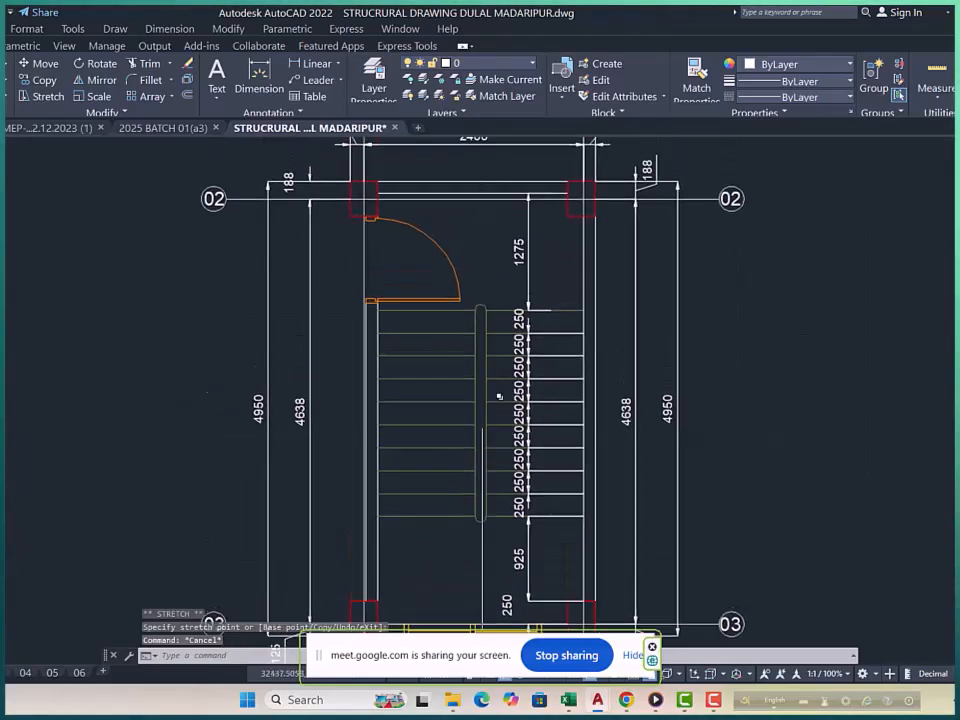
{"action": "scroll", "coordinate": [536, 333], "scroll_direction": "down", "scroll_amount": 3}
{"action": "scroll", "coordinate": [597, 328], "scroll_direction": "up", "scroll_amount": 3}
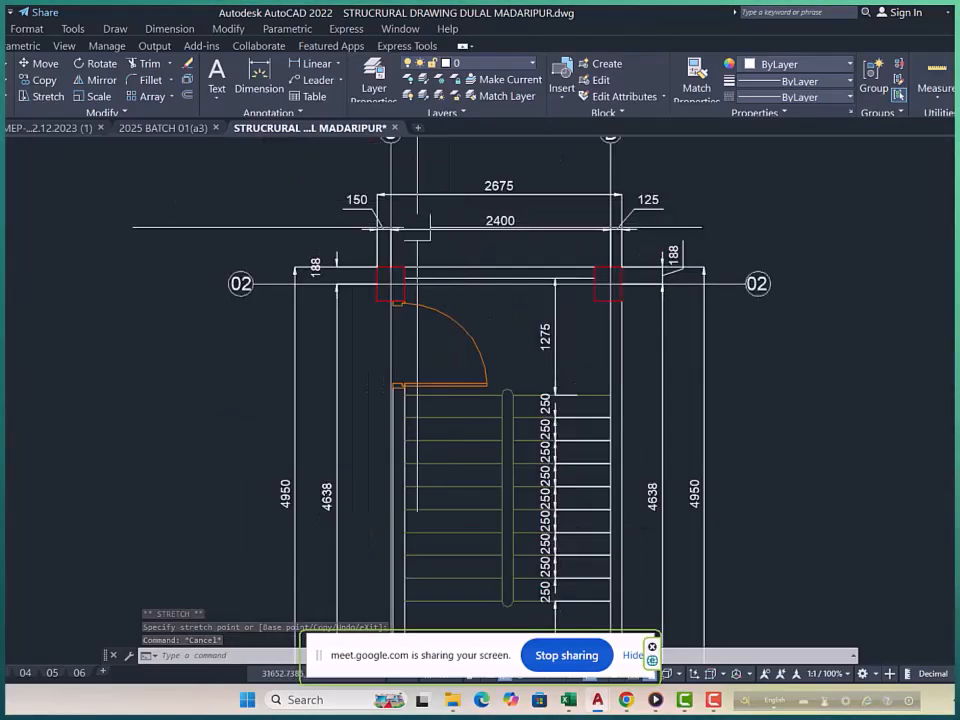
{"action": "scroll", "coordinate": [597, 328], "scroll_direction": "down", "scroll_amount": 4}
{"action": "scroll", "coordinate": [586, 341], "scroll_direction": "up", "scroll_amount": 2}
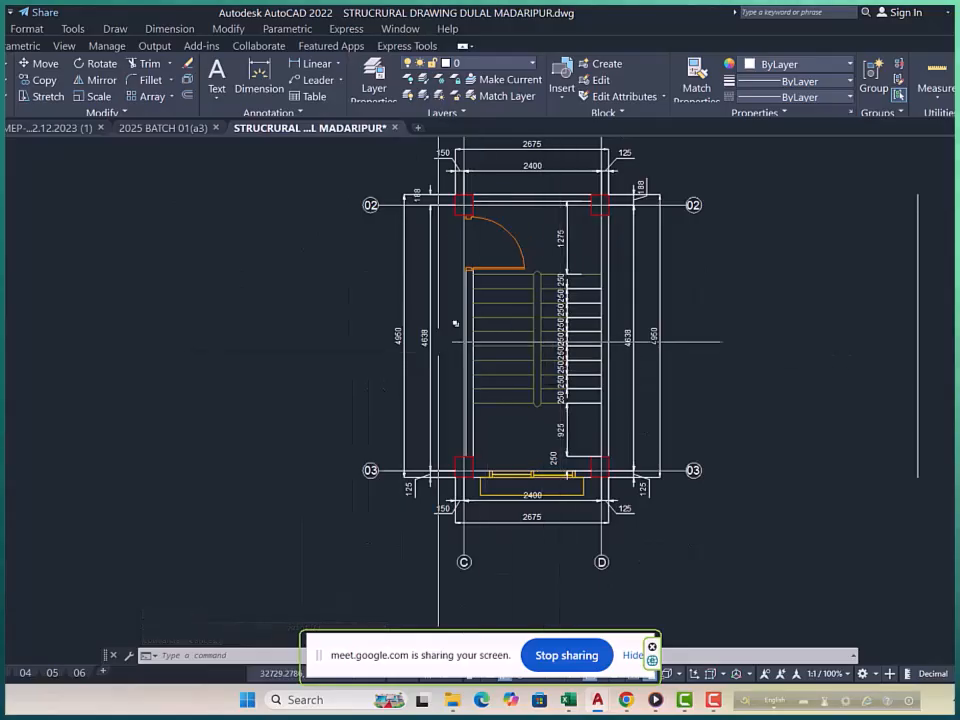
{"action": "left_click", "coordinate": [305, 65]}
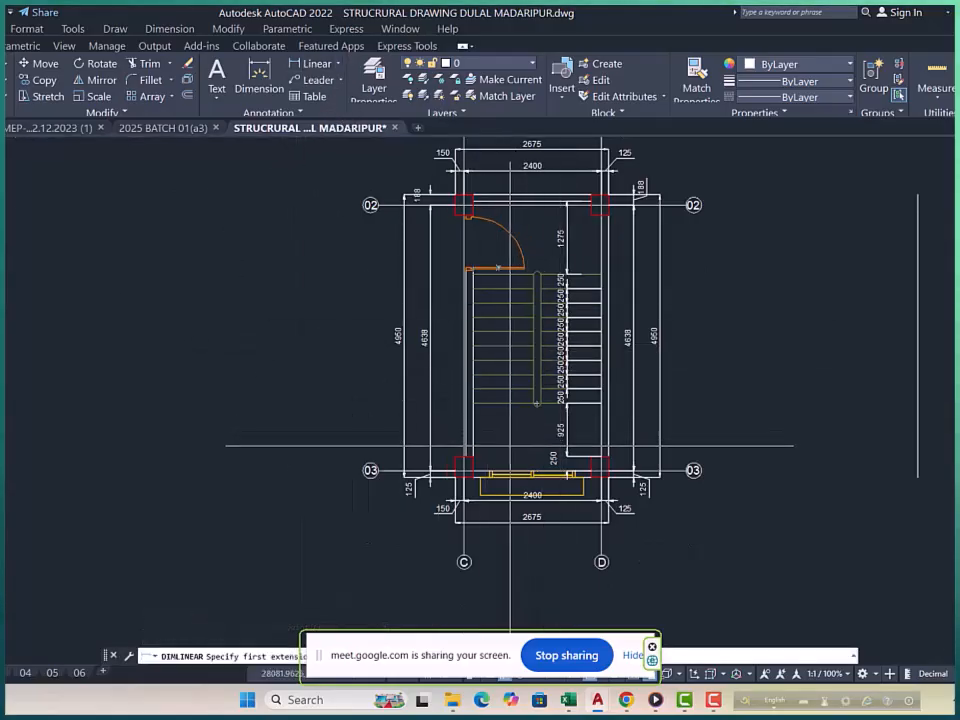
{"action": "scroll", "coordinate": [508, 446], "scroll_direction": "up", "scroll_amount": 5}
{"action": "scroll", "coordinate": [428, 405], "scroll_direction": "up", "scroll_amount": 2}
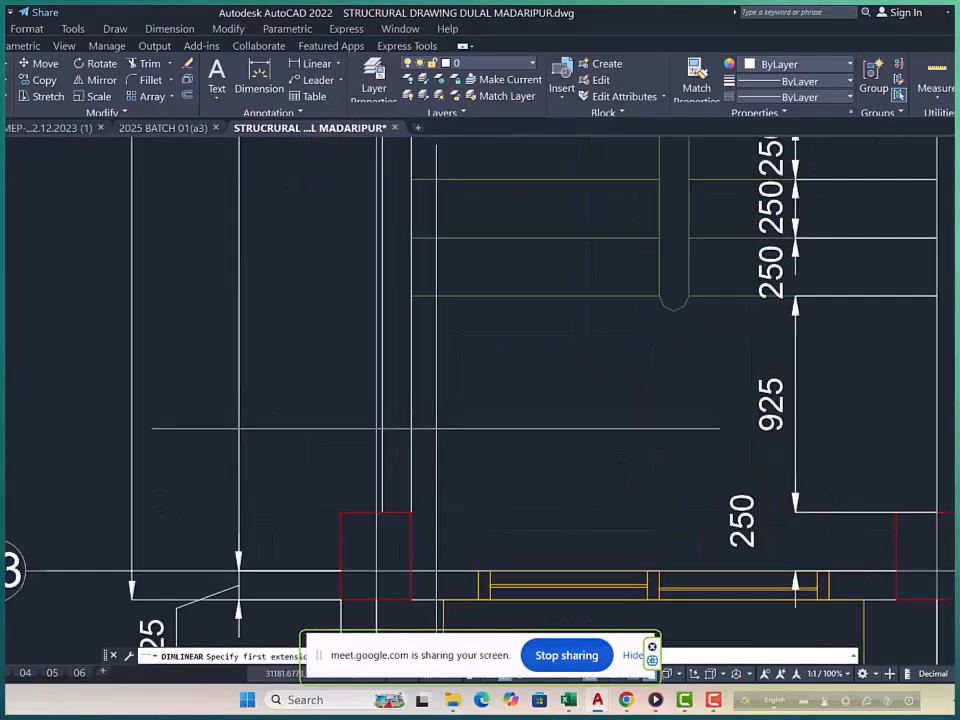
{"action": "left_click", "coordinate": [411, 513]}
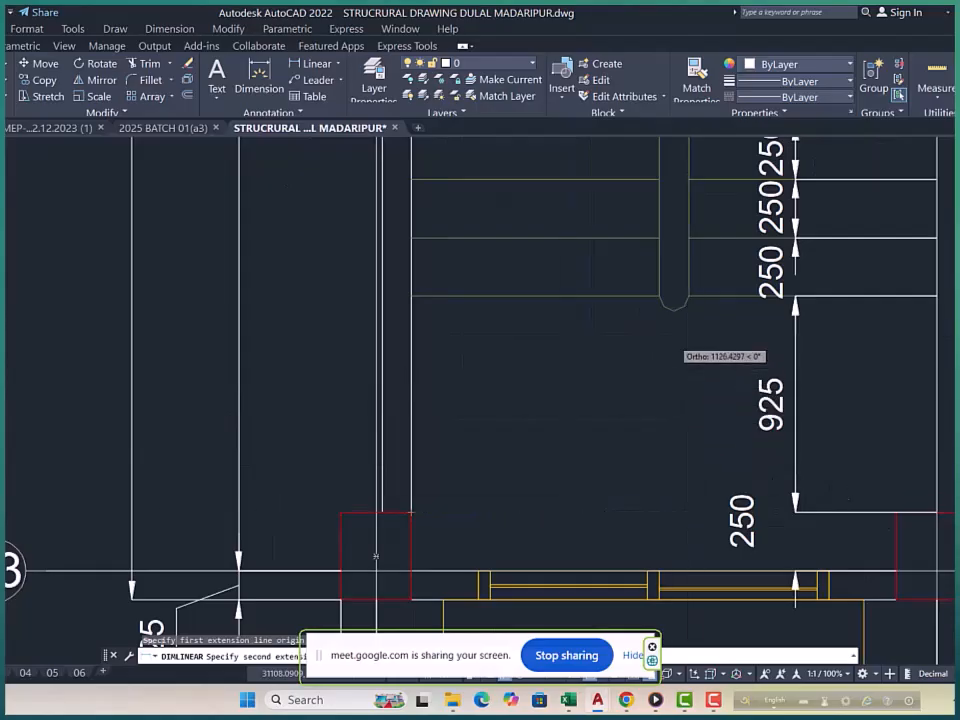
{"action": "left_click", "coordinate": [672, 296]}
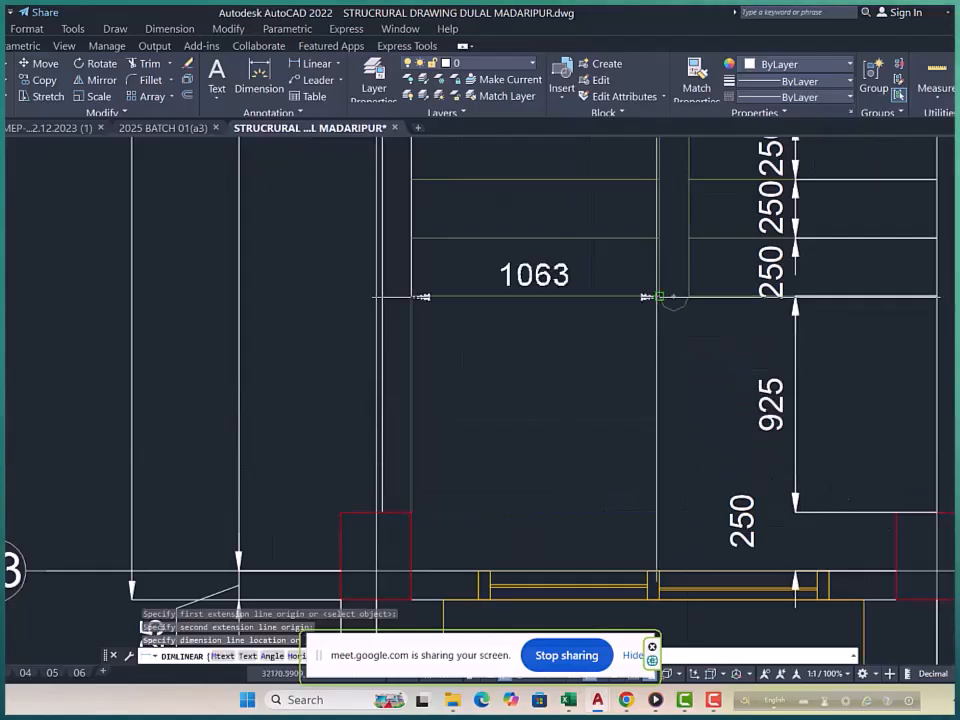
{"action": "left_click", "coordinate": [627, 446]}
Continue the width dimension across the central handrail and on to the right wall's inner face, and end the chain.
{"action": "type", "text": "d"}
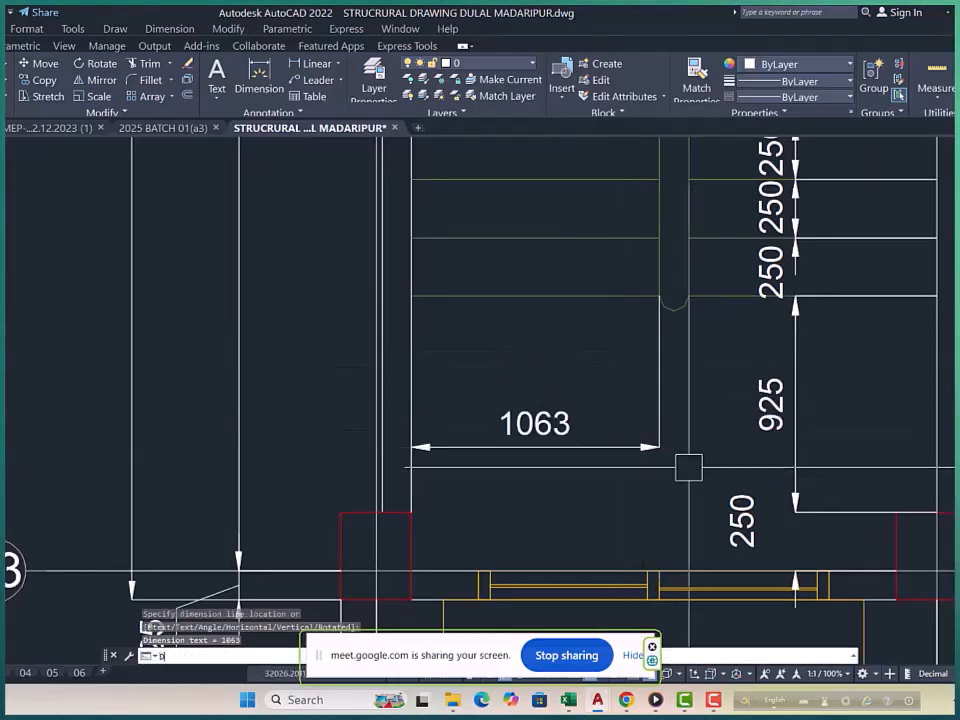
{"action": "type", "text": "co"}
{"action": "key", "text": "Return"}
{"action": "scroll", "coordinate": [690, 440], "scroll_direction": "up", "scroll_amount": 4}
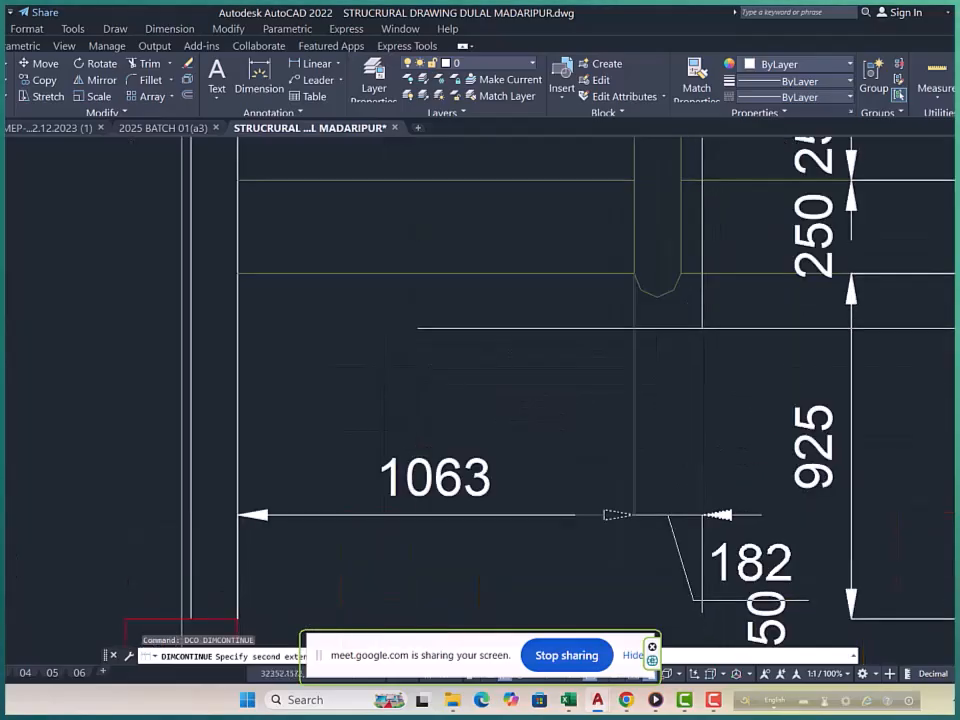
{"action": "left_click", "coordinate": [666, 240]}
{"action": "scroll", "coordinate": [666, 245], "scroll_direction": "down", "scroll_amount": 5}
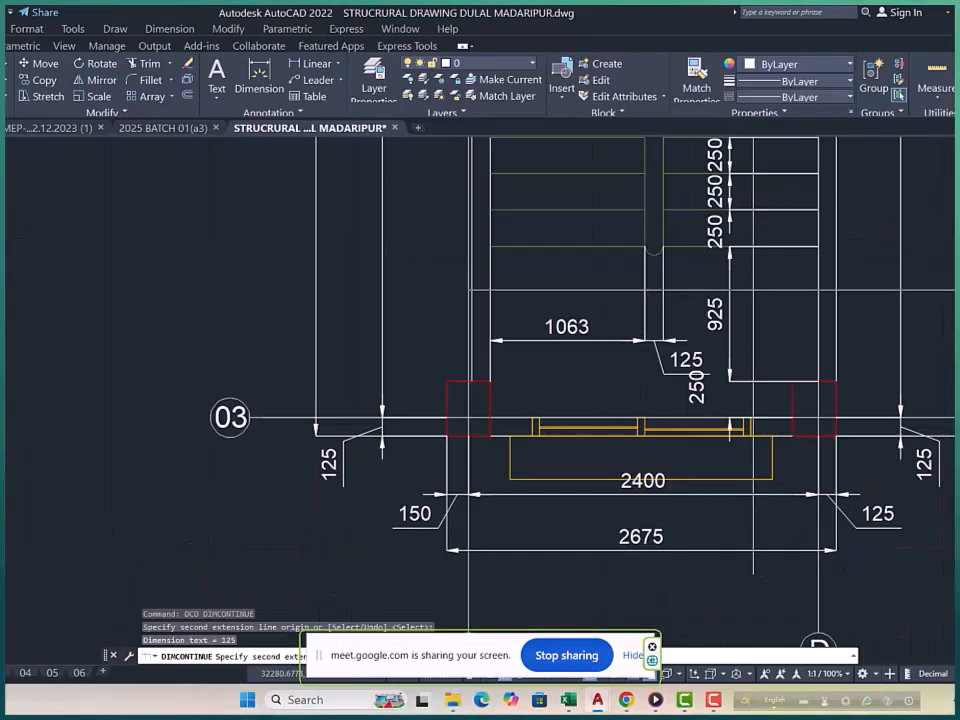
{"action": "scroll", "coordinate": [796, 271], "scroll_direction": "up", "scroll_amount": 5}
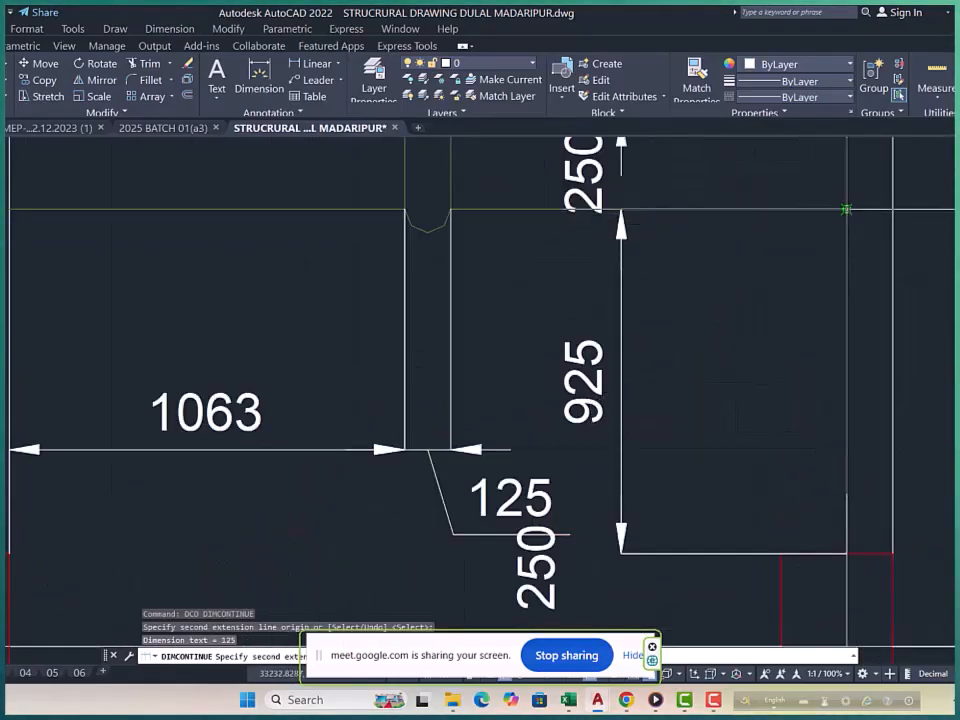
{"action": "left_click", "coordinate": [846, 208]}
{"action": "key", "text": "Escape"}
{"action": "key", "text": "Escape"}
{"action": "key", "text": "Escape"}
{"action": "scroll", "coordinate": [720, 210], "scroll_direction": "down", "scroll_amount": 4}
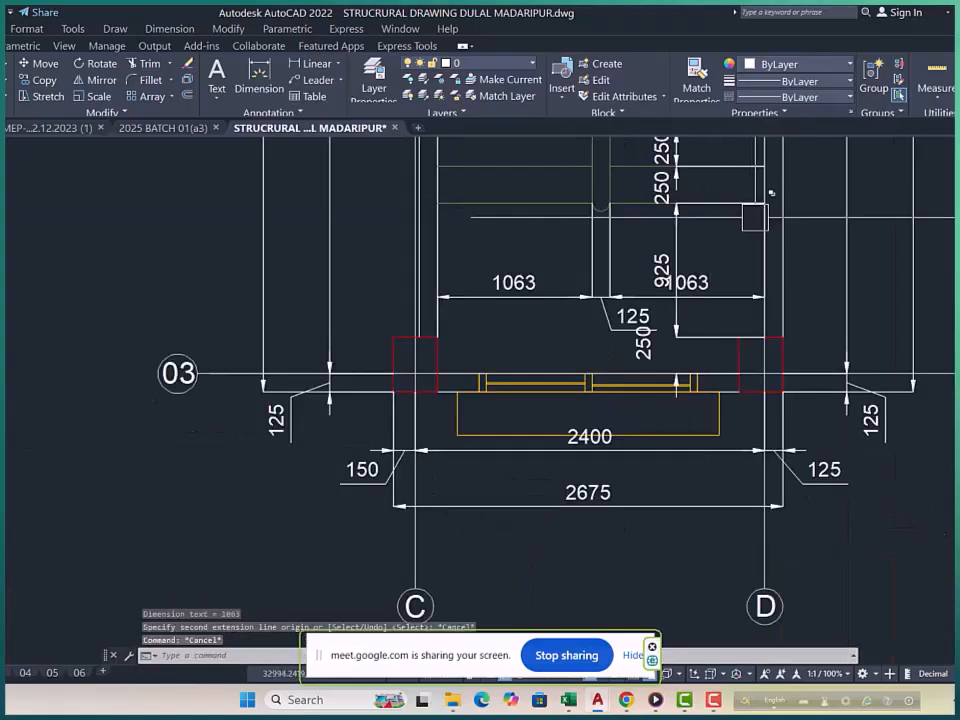
Move the right flight's width dimension text sideways, clear of the vertical landing dimension it overlaps.
{"action": "scroll", "coordinate": [675, 262], "scroll_direction": "up", "scroll_amount": 2}
{"action": "left_click", "coordinate": [681, 236]}
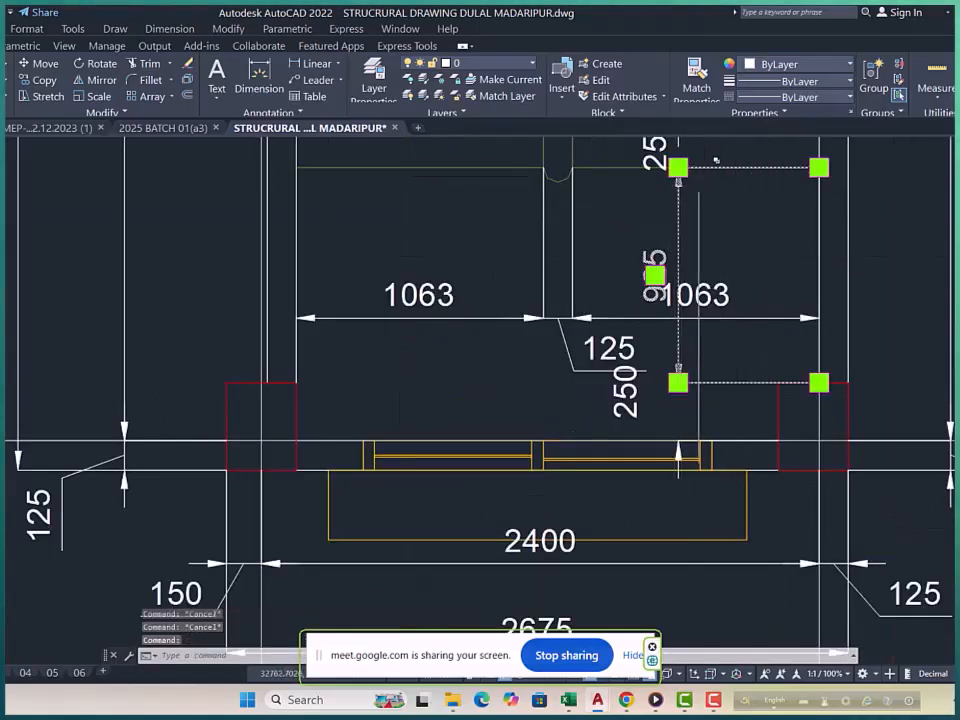
{"action": "left_click", "coordinate": [741, 300]}
{"action": "scroll", "coordinate": [692, 294], "scroll_direction": "up", "scroll_amount": 3}
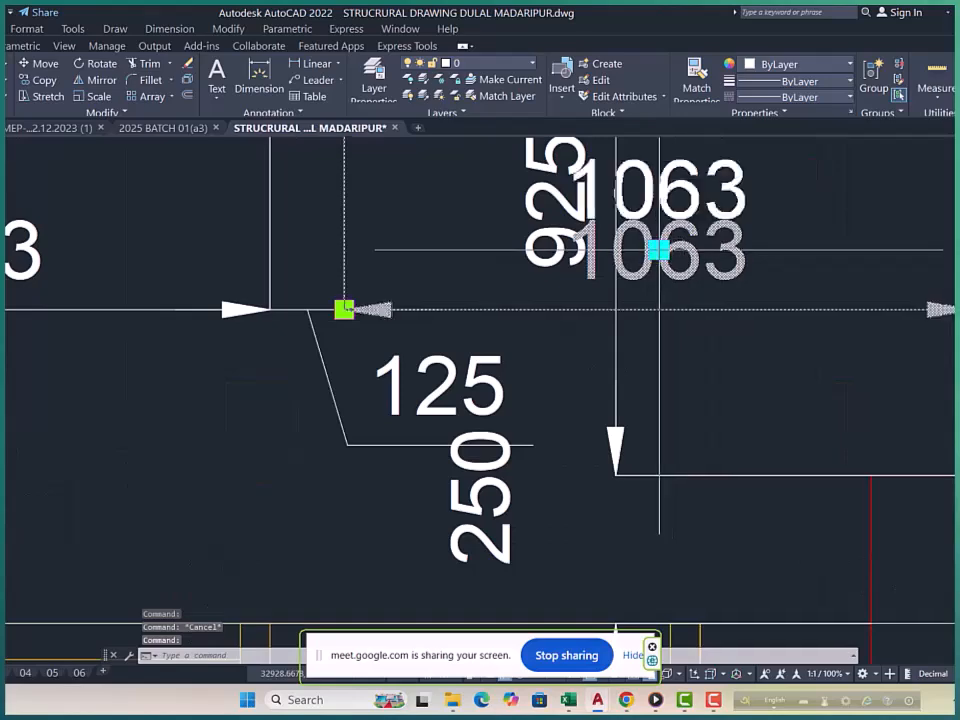
{"action": "left_click", "coordinate": [758, 250]}
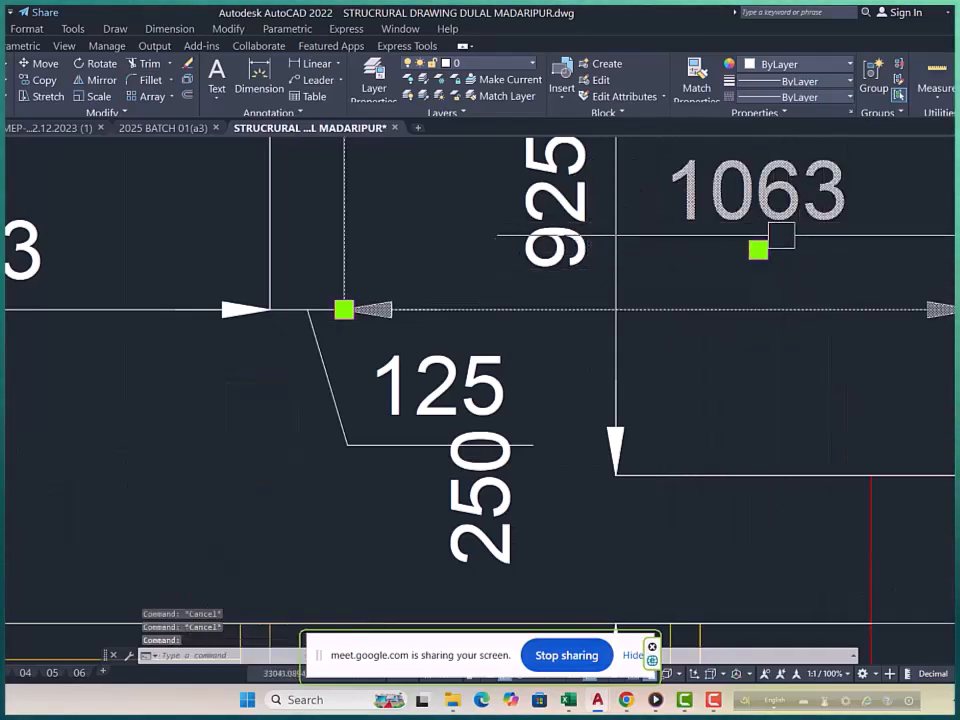
{"action": "left_click", "coordinate": [756, 311]}
{"action": "key", "text": "Escape"}
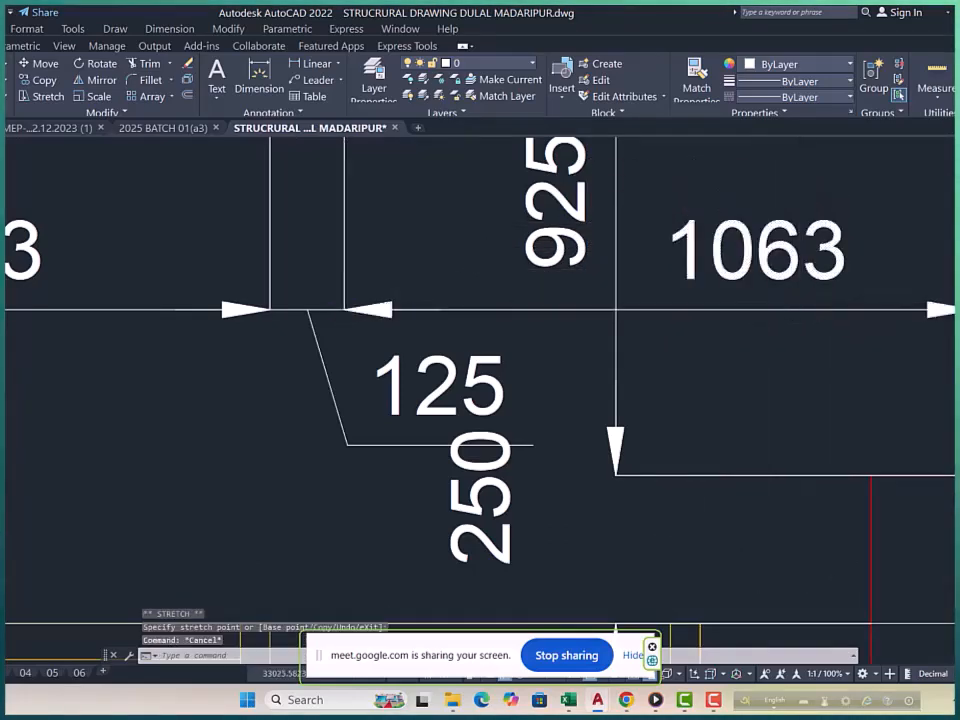
Move the handrail width dimension's text to the left of its leader, clear of the vertical 250 dimension text.
{"action": "scroll", "coordinate": [803, 329], "scroll_direction": "down", "scroll_amount": 4}
{"action": "left_click", "coordinate": [672, 319]}
{"action": "scroll", "coordinate": [676, 323], "scroll_direction": "up", "scroll_amount": 4}
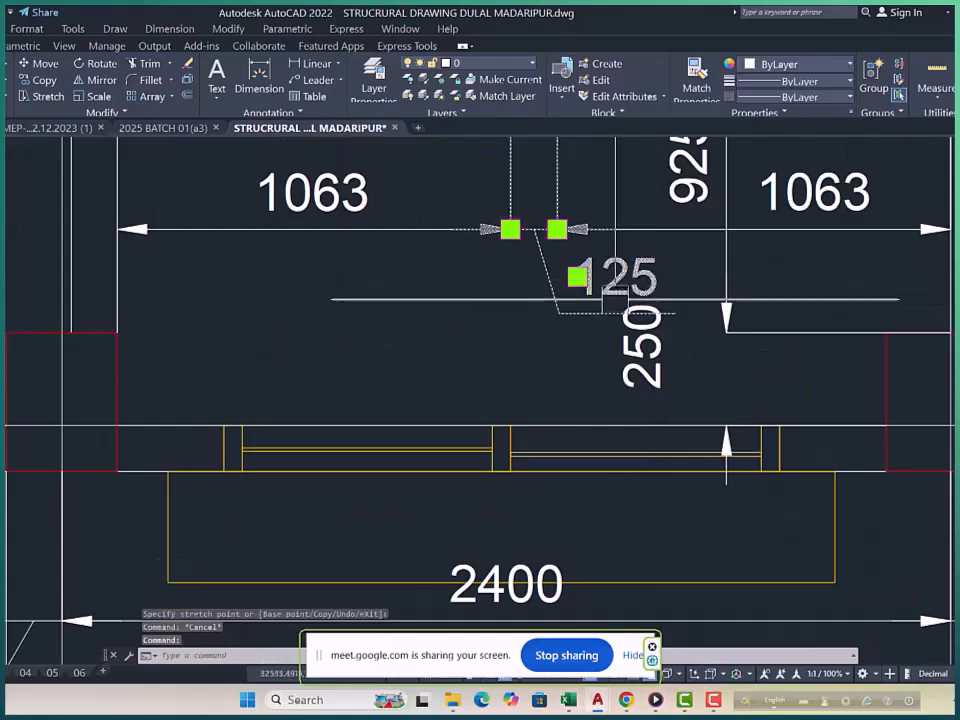
{"action": "left_click", "coordinate": [577, 277]}
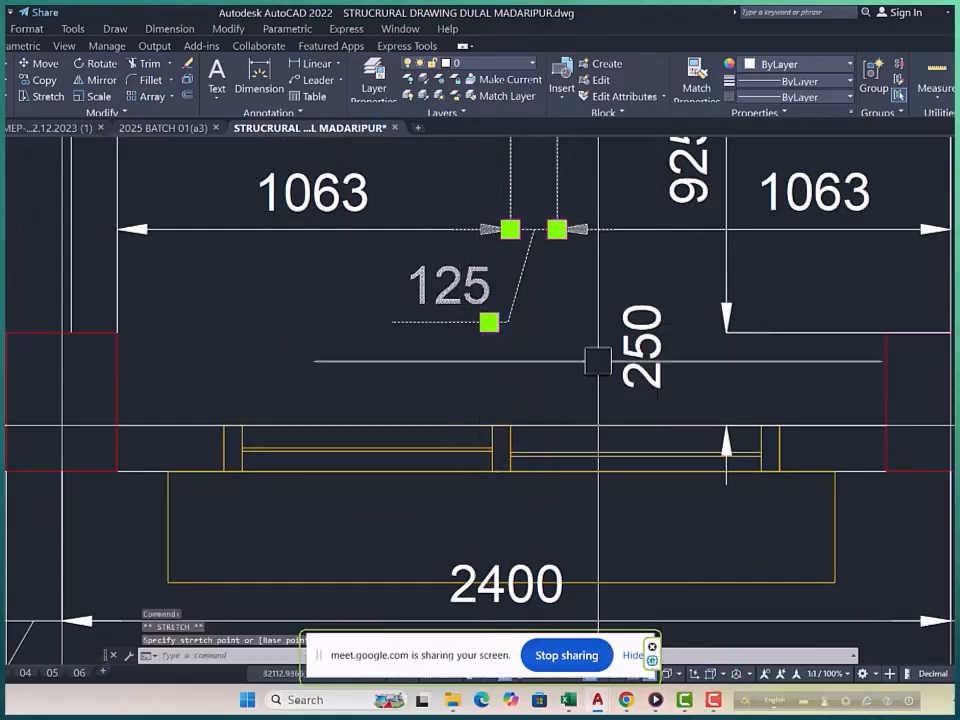
{"action": "scroll", "coordinate": [597, 361], "scroll_direction": "down", "scroll_amount": 3}
{"action": "scroll", "coordinate": [605, 330], "scroll_direction": "up", "scroll_amount": 3}
{"action": "key", "text": "Escape"}
{"action": "key", "text": "Escape"}
Move the 250 dimension text below the landing beside its dimension line and centre it between the arrows.
{"action": "left_click", "coordinate": [610, 324]}
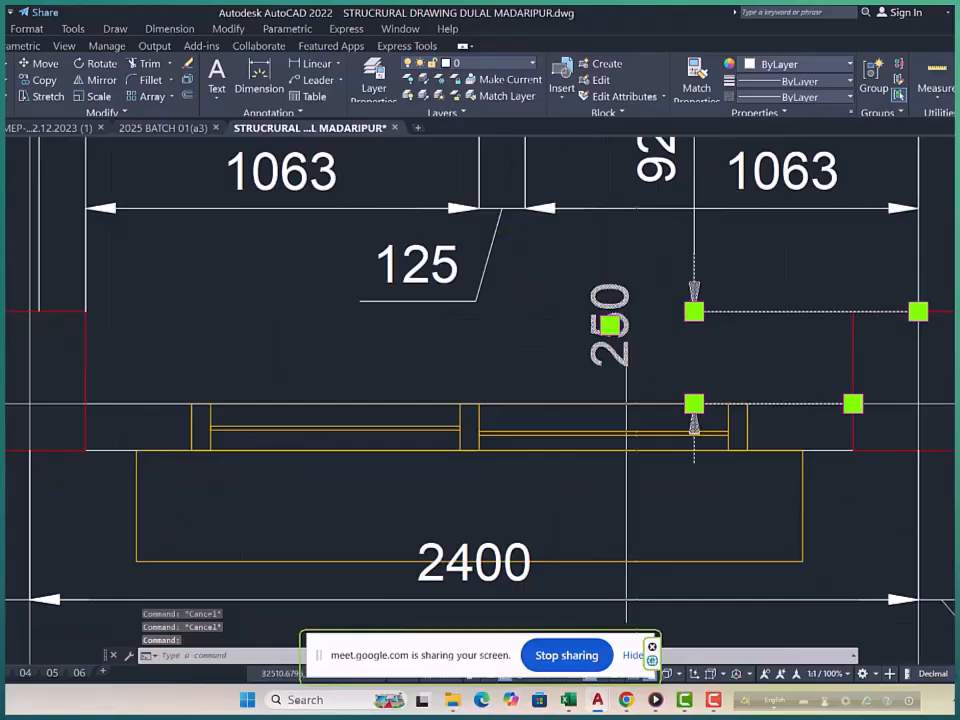
{"action": "left_click", "coordinate": [610, 324]}
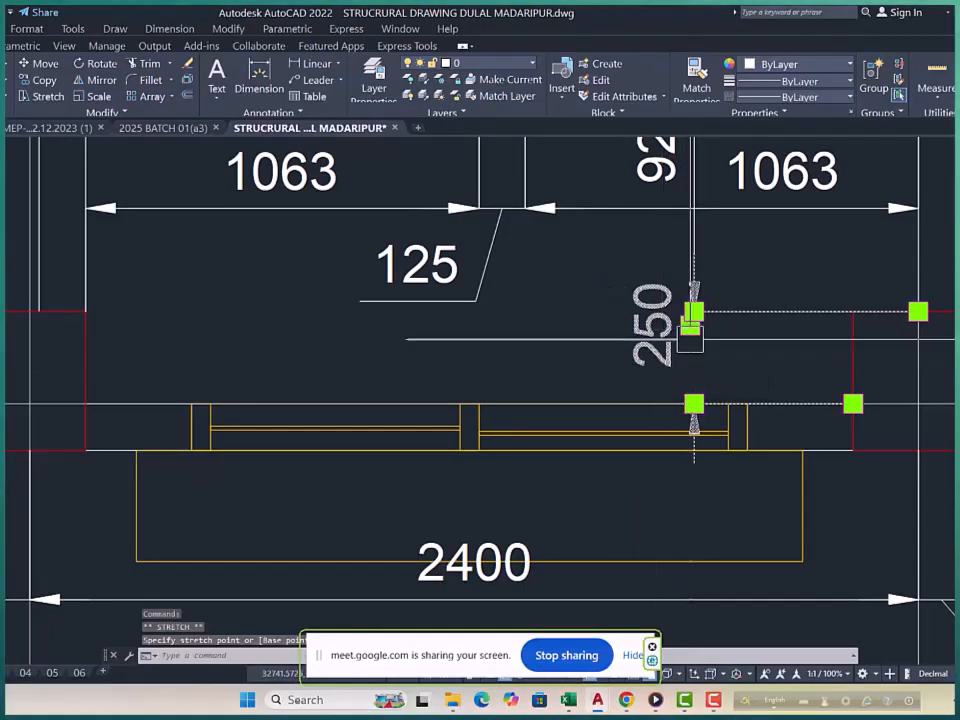
{"action": "left_click", "coordinate": [693, 329]}
{"action": "left_click", "coordinate": [697, 354]}
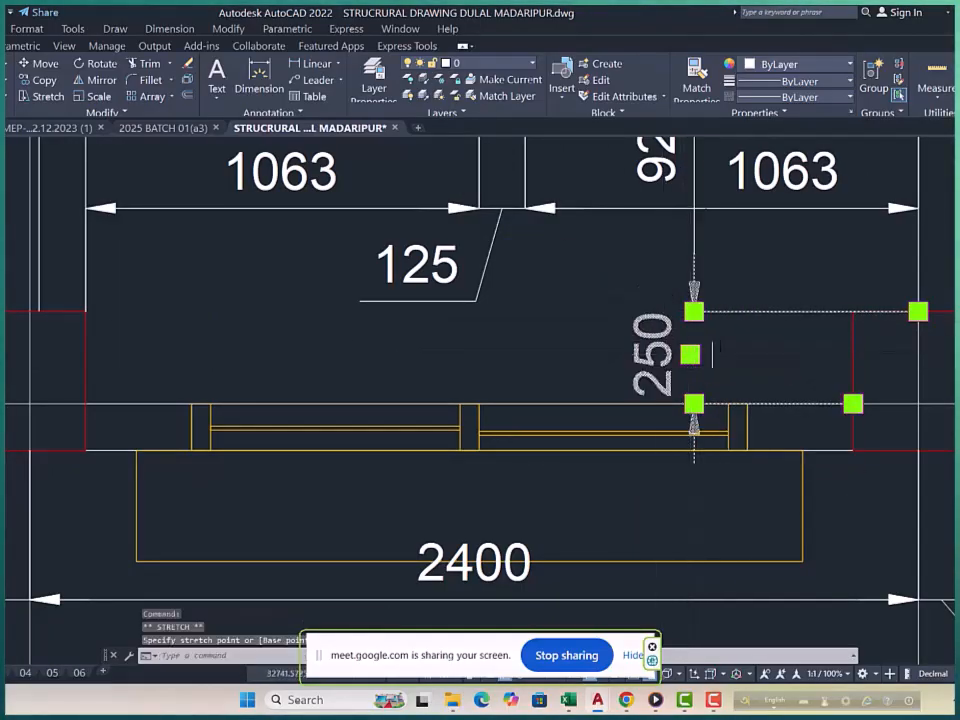
{"action": "key", "text": "Escape"}
{"action": "key", "text": "Escape"}
{"action": "scroll", "coordinate": [617, 345], "scroll_direction": "down", "scroll_amount": 5}
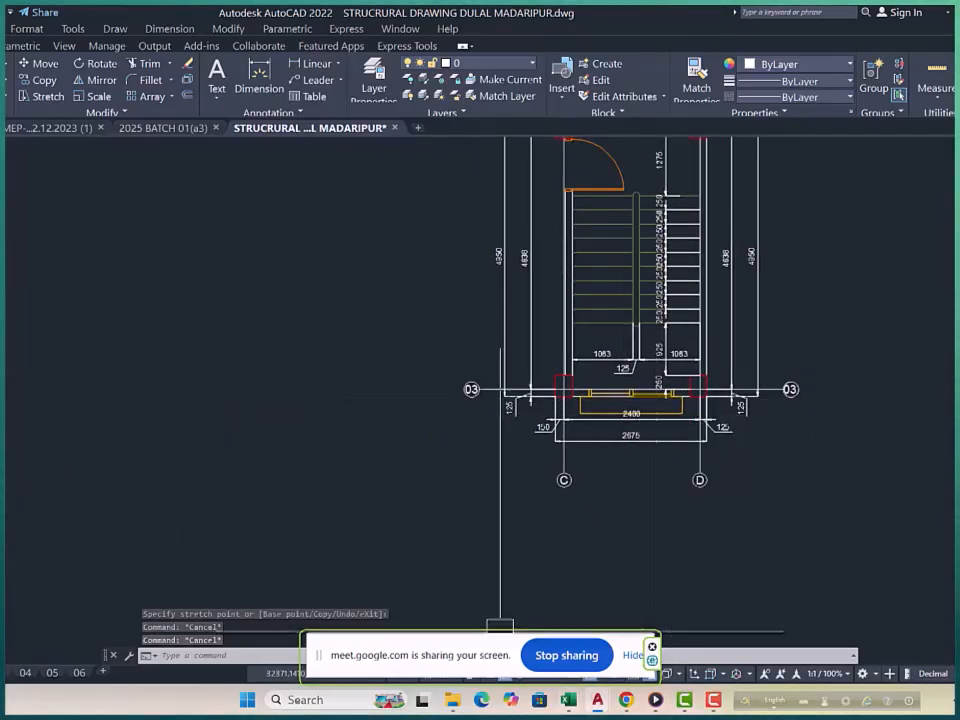
{"action": "key", "text": "Escape"}
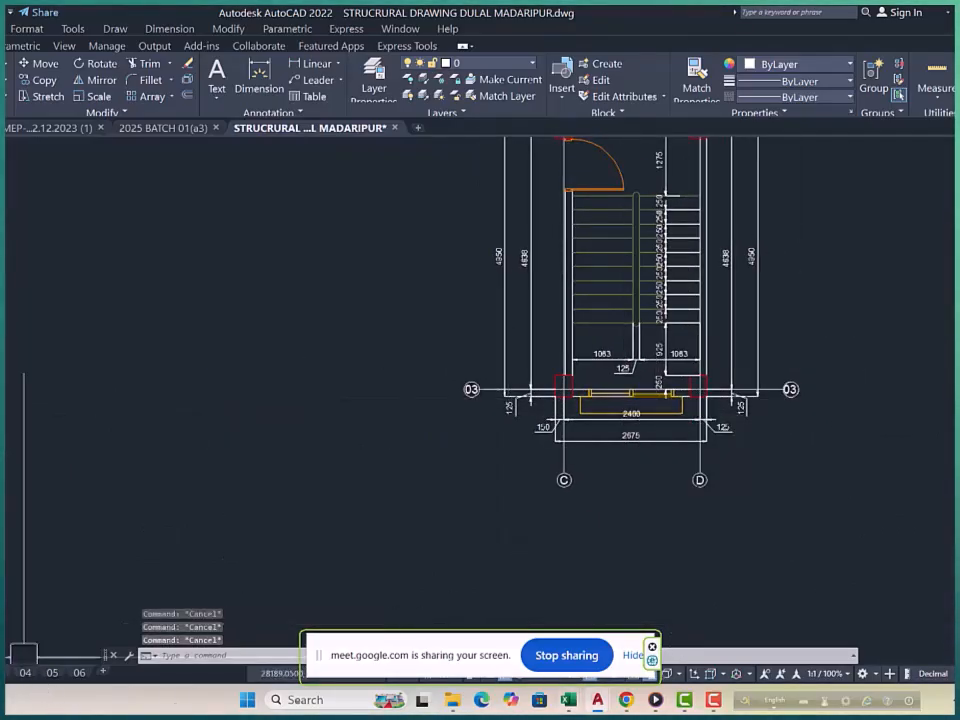
Open layout 06 and shift the stair plan within its viewport toward the centre of the sheet.
{"action": "left_click", "coordinate": [52, 673]}
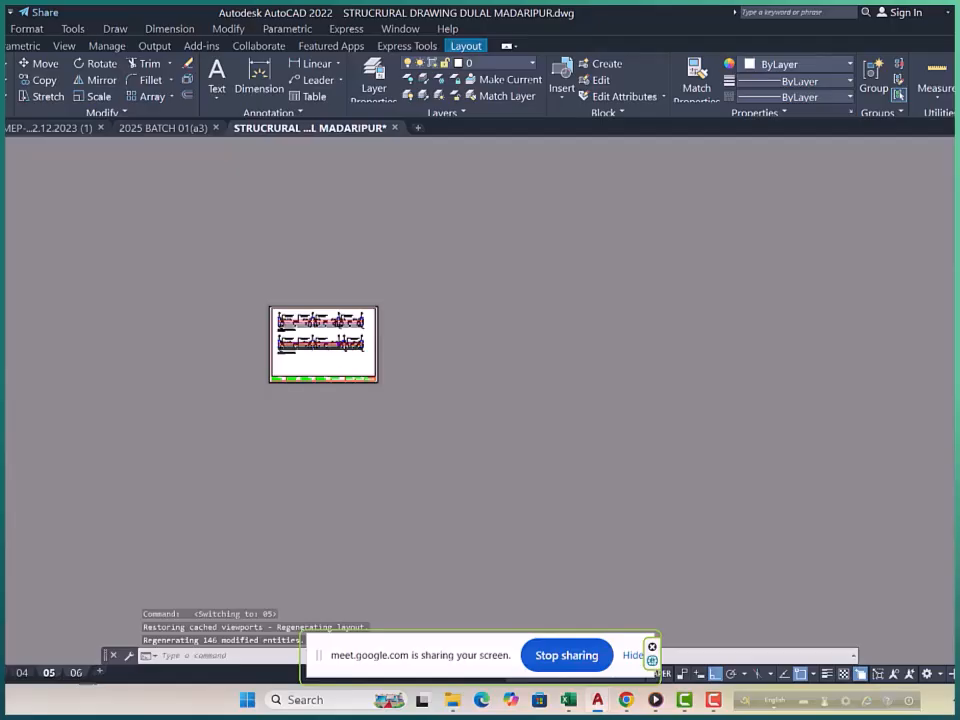
{"action": "left_click", "coordinate": [76, 673]}
{"action": "scroll", "coordinate": [435, 268], "scroll_direction": "up", "scroll_amount": 2}
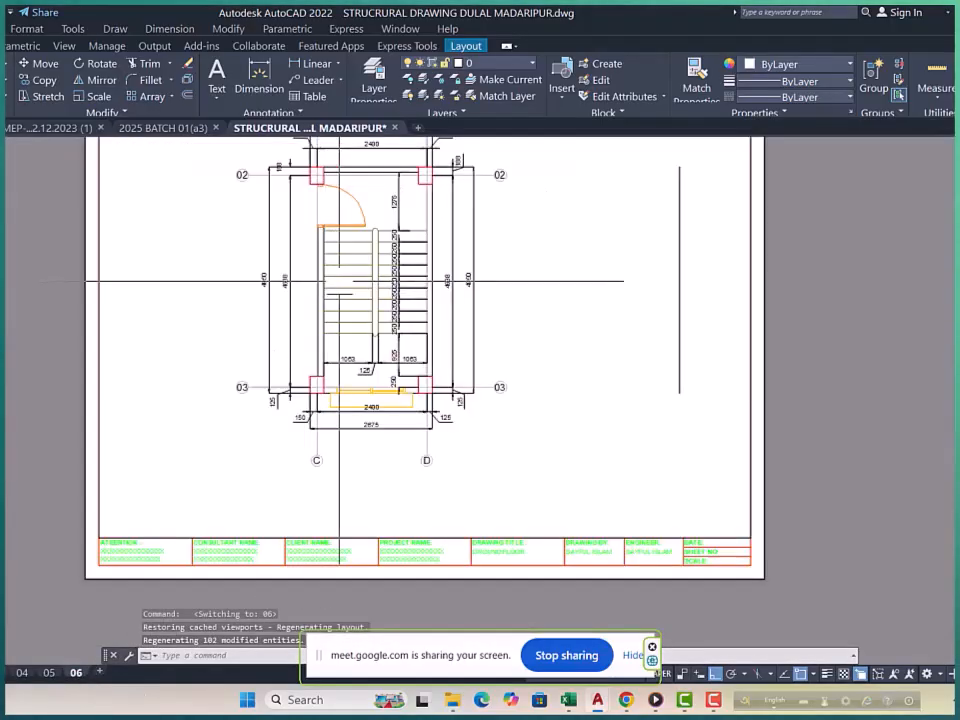
{"action": "scroll", "coordinate": [405, 325], "scroll_direction": "down", "scroll_amount": 2}
{"action": "double_click", "coordinate": [392, 308]}
{"action": "middle_click_drag", "start_coordinate": [390, 309], "coordinate": [415, 330]}
{"action": "double_click", "coordinate": [831, 424]}
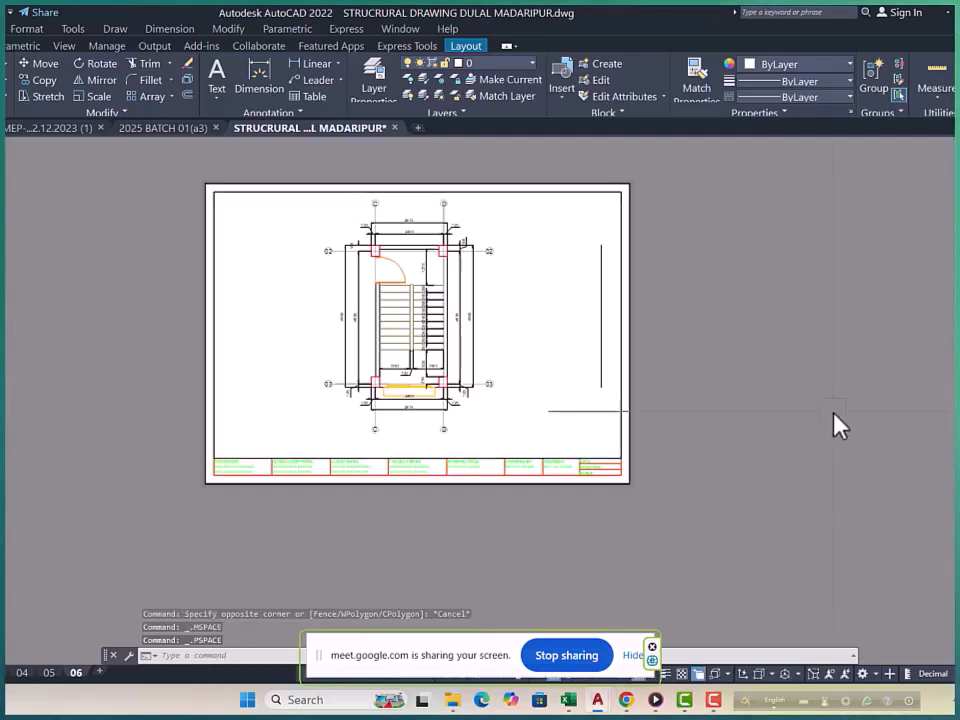
{"action": "scroll", "coordinate": [400, 290], "scroll_direction": "up", "scroll_amount": 4}
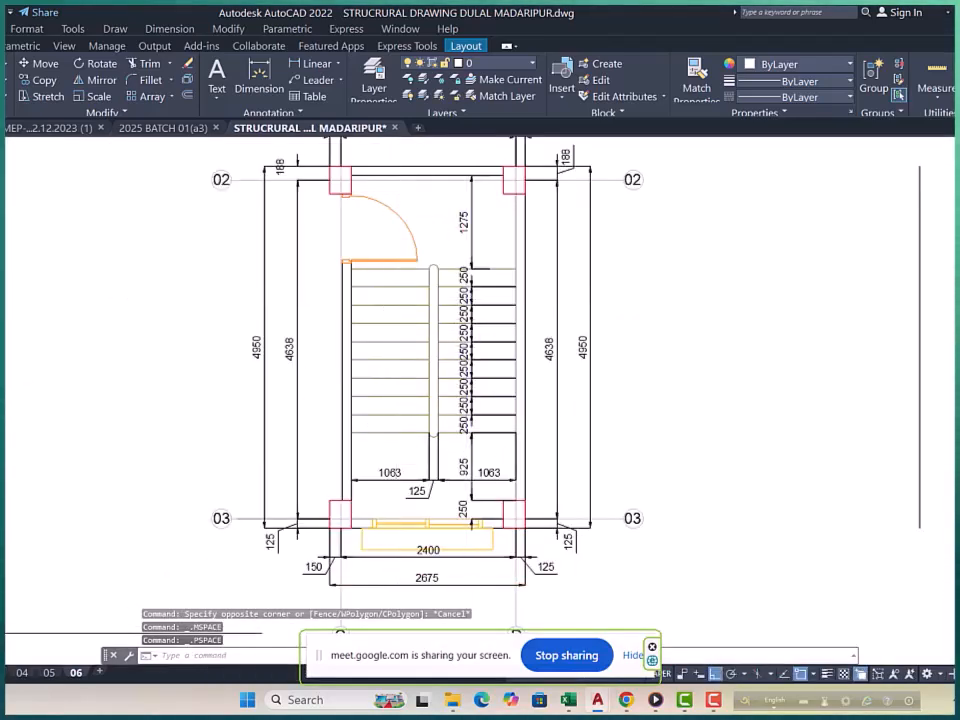
Return to model space and erase the stray vertical line to the right of the stair plan.
{"action": "left_click", "coordinate": [3, 673]}
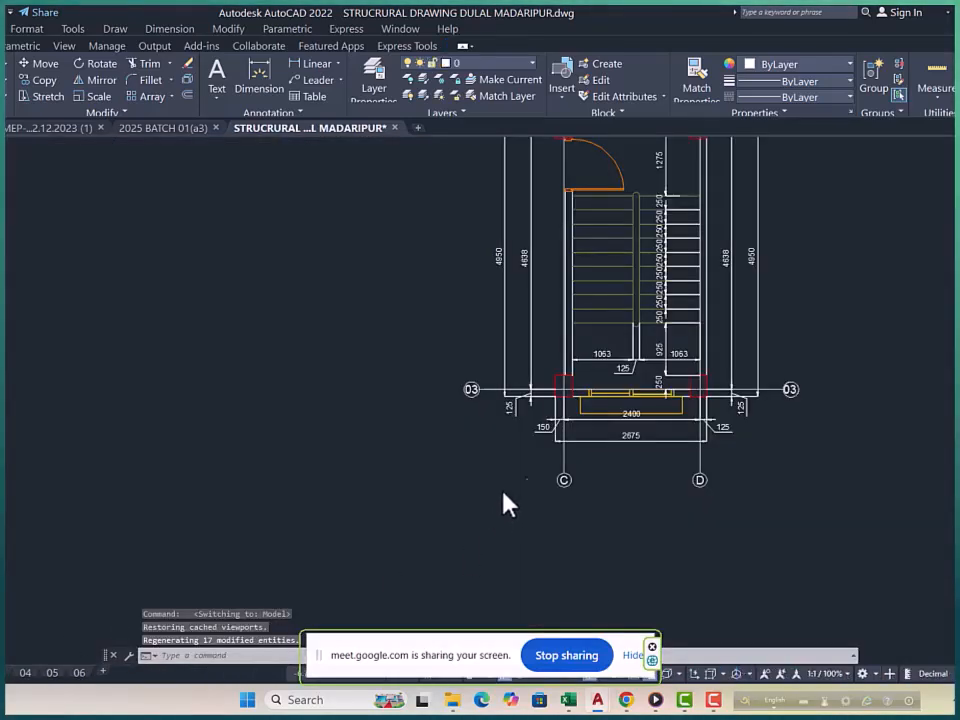
{"action": "left_click", "coordinate": [680, 553]}
{"action": "scroll", "coordinate": [460, 480], "scroll_direction": "down", "scroll_amount": 5}
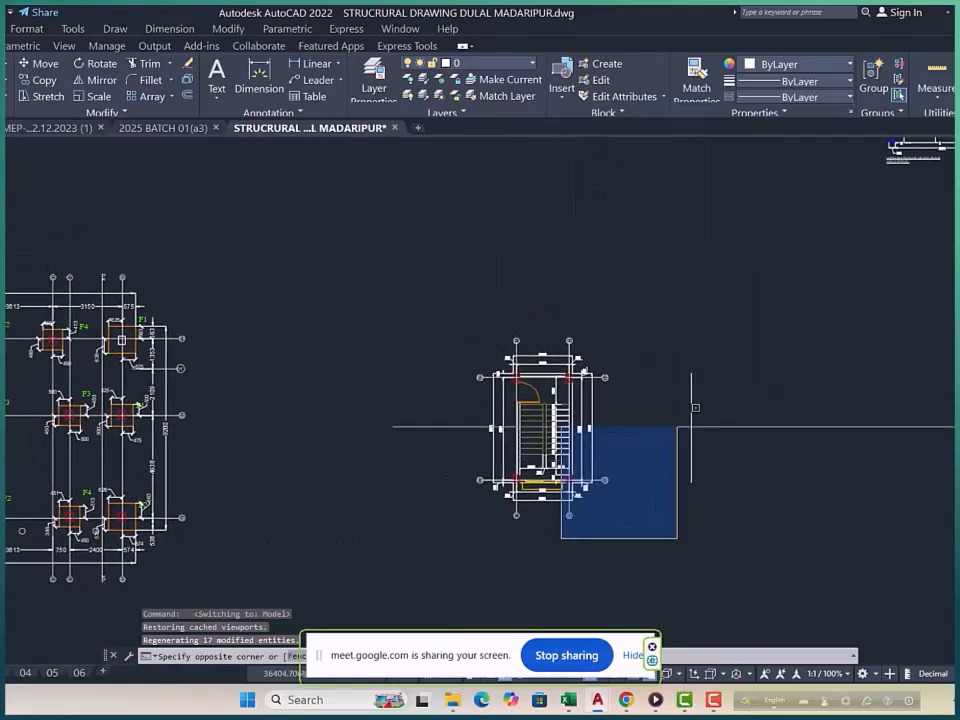
{"action": "scroll", "coordinate": [600, 419], "scroll_direction": "up", "scroll_amount": 4}
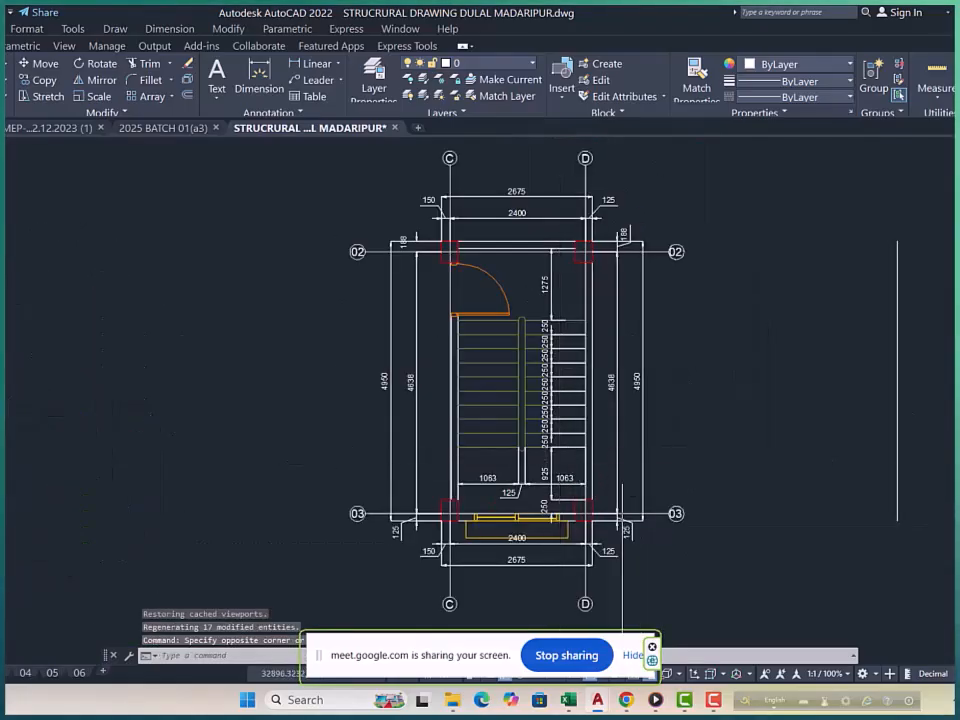
{"action": "left_click", "coordinate": [833, 332]}
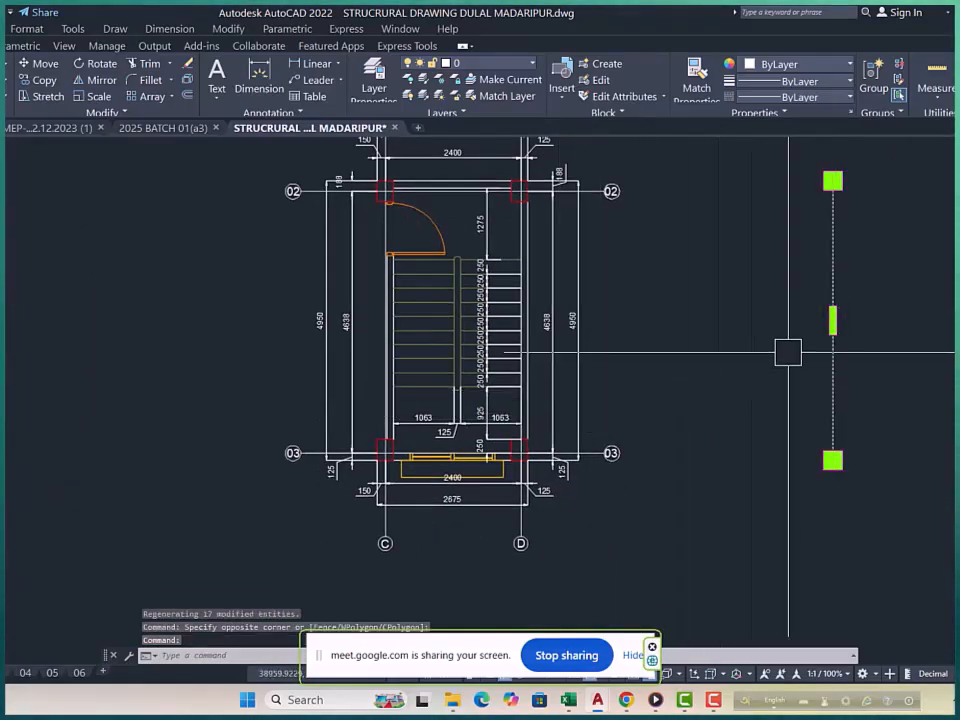
{"action": "type", "text": "e"}
{"action": "key", "text": "Return"}
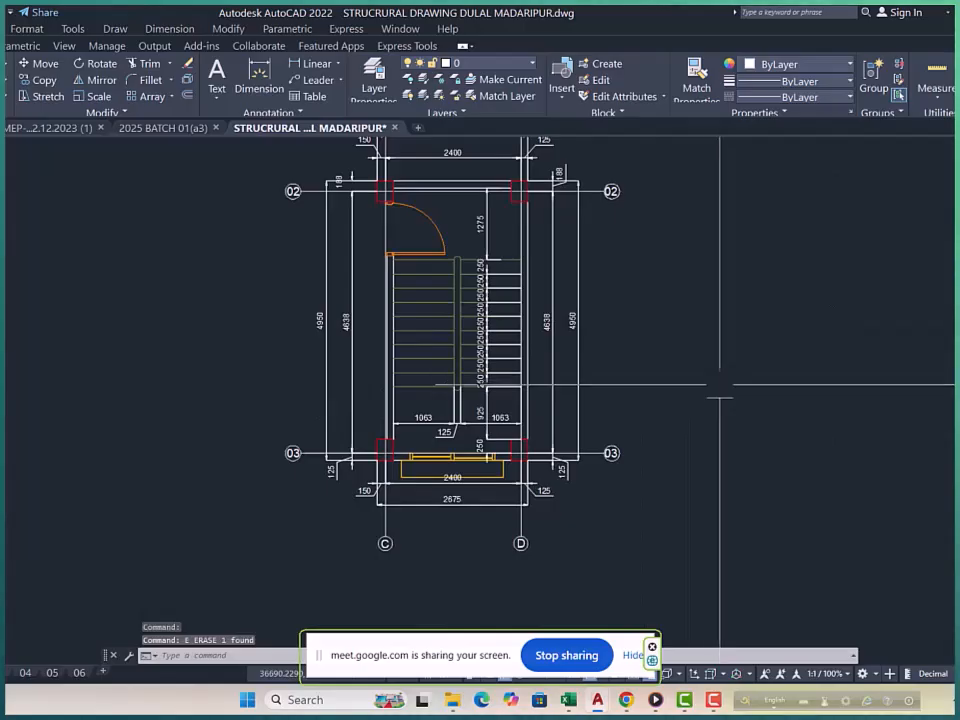
{"action": "scroll", "coordinate": [677, 394], "scroll_direction": "up", "scroll_amount": 2}
{"action": "scroll", "coordinate": [676, 394], "scroll_direction": "down", "scroll_amount": 4}
{"action": "scroll", "coordinate": [674, 408], "scroll_direction": "down", "scroll_amount": 5}
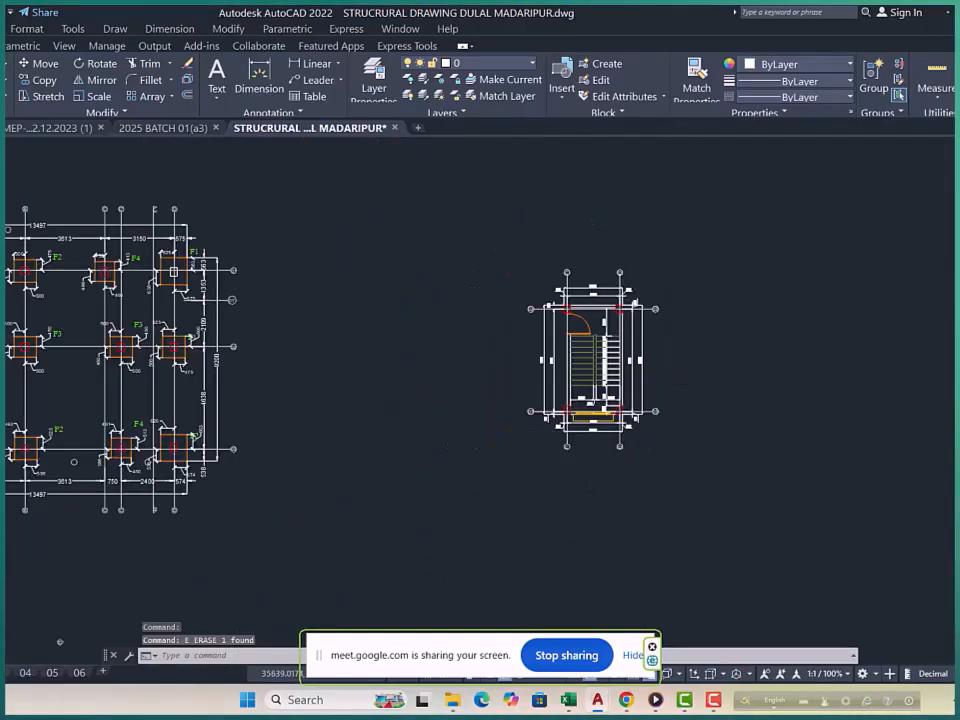
{"action": "scroll", "coordinate": [651, 369], "scroll_direction": "up", "scroll_amount": 4}
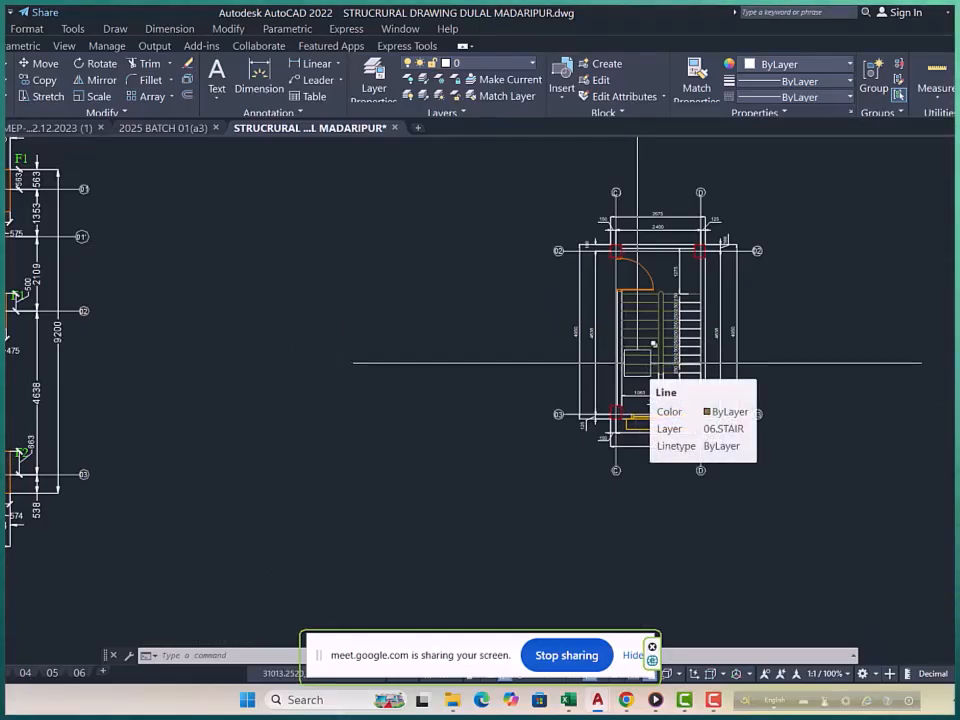
{"action": "scroll", "coordinate": [630, 237], "scroll_direction": "up", "scroll_amount": 3}
{"action": "scroll", "coordinate": [626, 250], "scroll_direction": "down", "scroll_amount": 8}
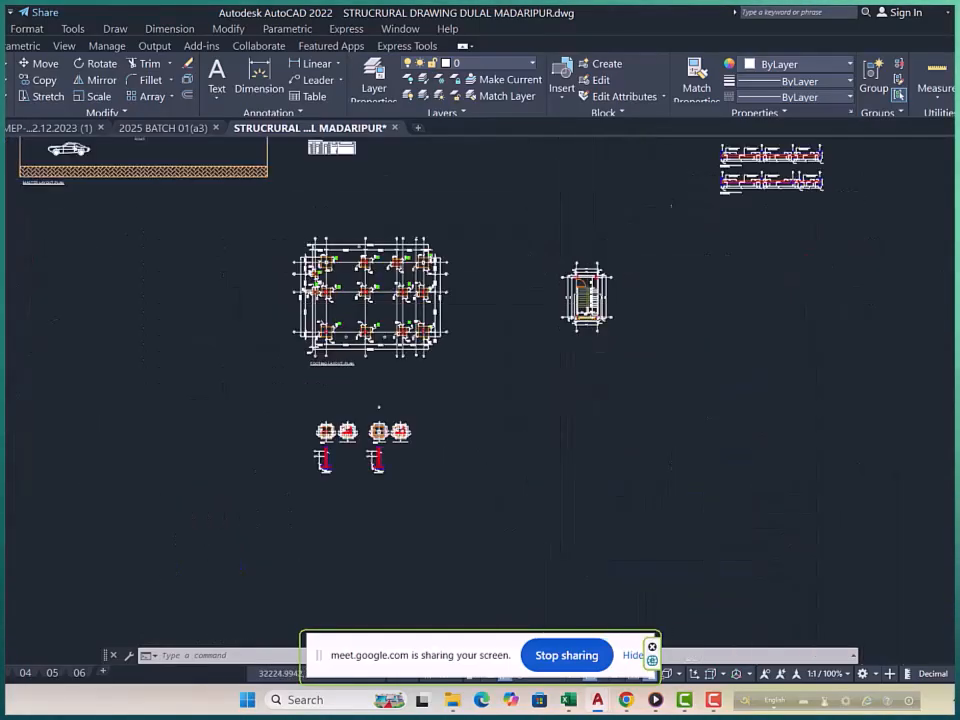
Examine the F1 footing plan, its reinforcement plan and the neighbouring Grid D footing details in model space.
{"action": "scroll", "coordinate": [628, 319], "scroll_direction": "up", "scroll_amount": 2}
{"action": "scroll", "coordinate": [489, 377], "scroll_direction": "up", "scroll_amount": 5}
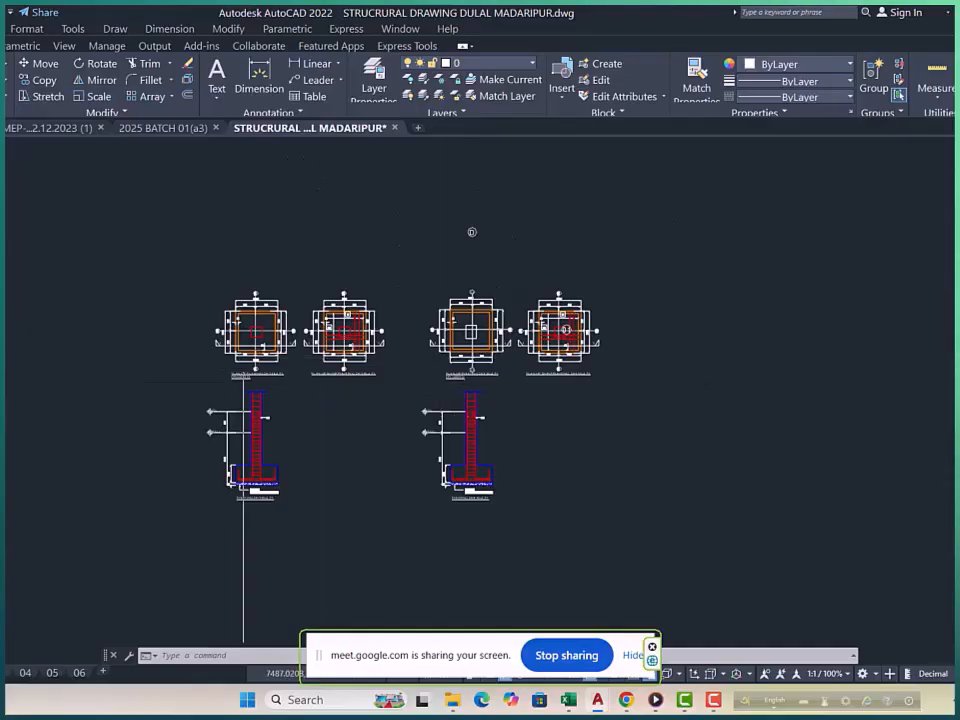
{"action": "scroll", "coordinate": [240, 343], "scroll_direction": "up", "scroll_amount": 8}
{"action": "middle_click_drag", "start_coordinate": [388, 328], "coordinate": [300, 327]}
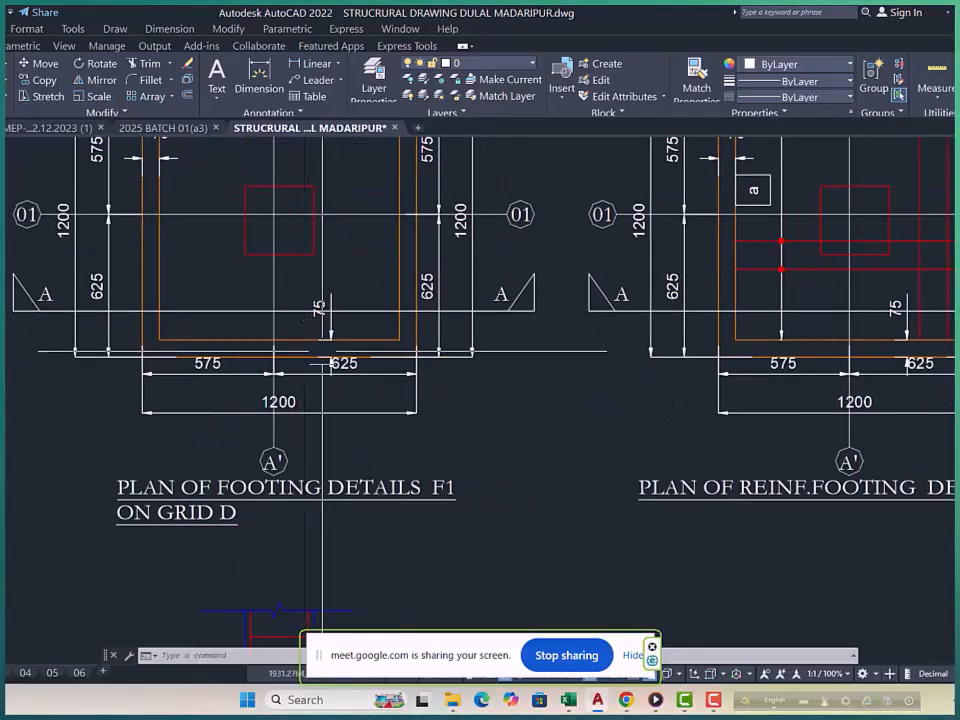
{"action": "middle_click_drag", "start_coordinate": [412, 235], "coordinate": [326, 288]}
{"action": "middle_click_drag", "start_coordinate": [403, 300], "coordinate": [296, 307]}
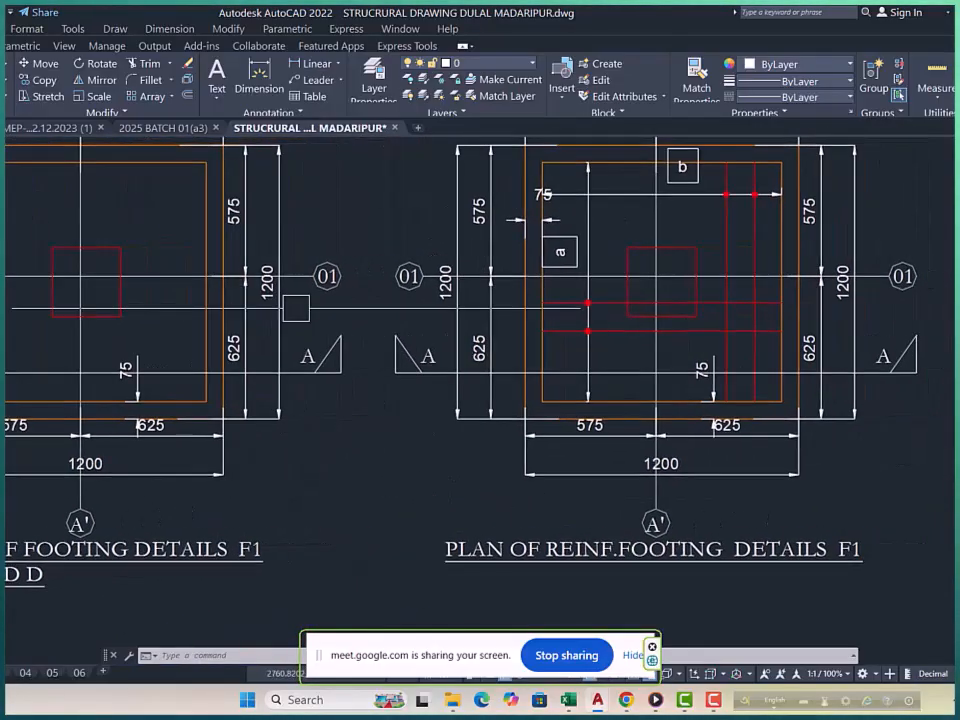
{"action": "scroll", "coordinate": [298, 308], "scroll_direction": "down", "scroll_amount": 2}
{"action": "middle_click_drag", "start_coordinate": [463, 313], "coordinate": [430, 313]}
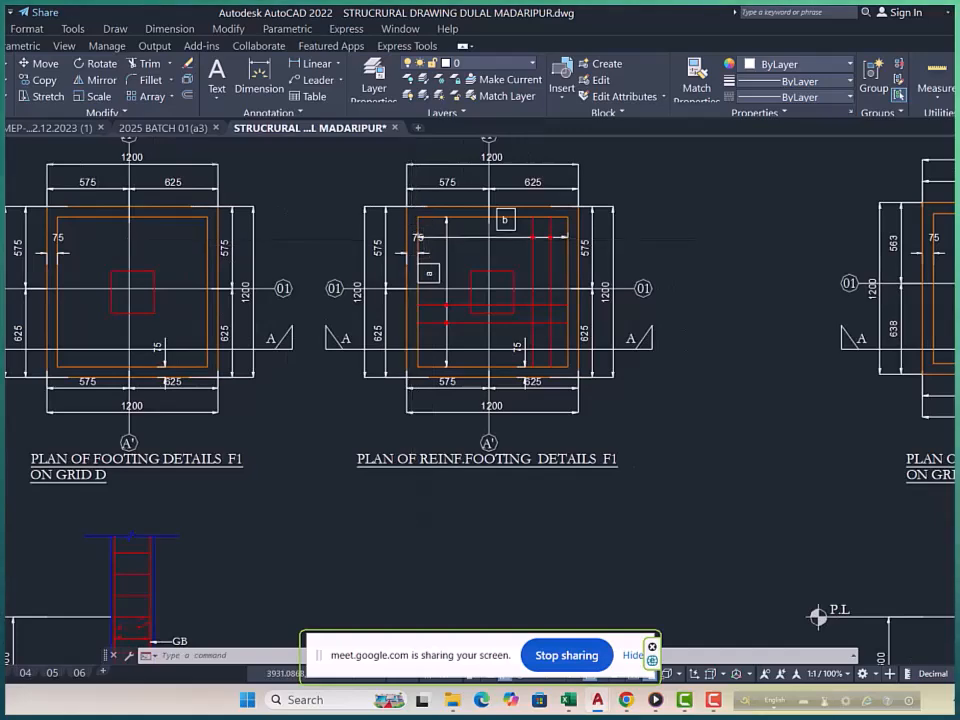
{"action": "scroll", "coordinate": [416, 240], "scroll_direction": "up", "scroll_amount": 4}
{"action": "scroll", "coordinate": [474, 323], "scroll_direction": "up", "scroll_amount": 4}
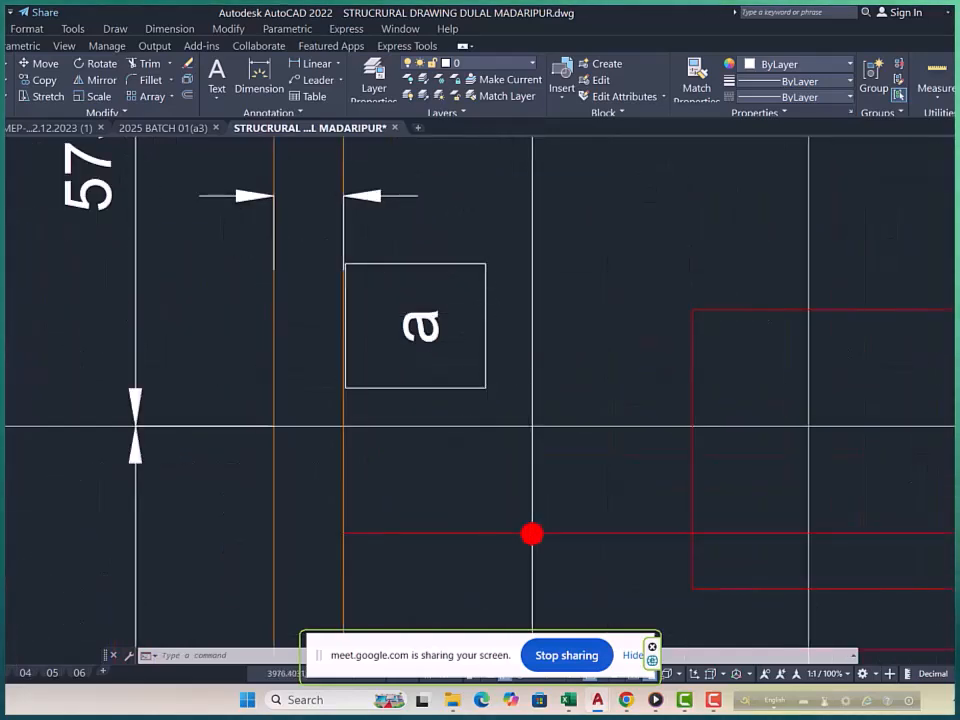
{"action": "left_click", "coordinate": [532, 427]}
{"action": "scroll", "coordinate": [533, 294], "scroll_direction": "down", "scroll_amount": 6}
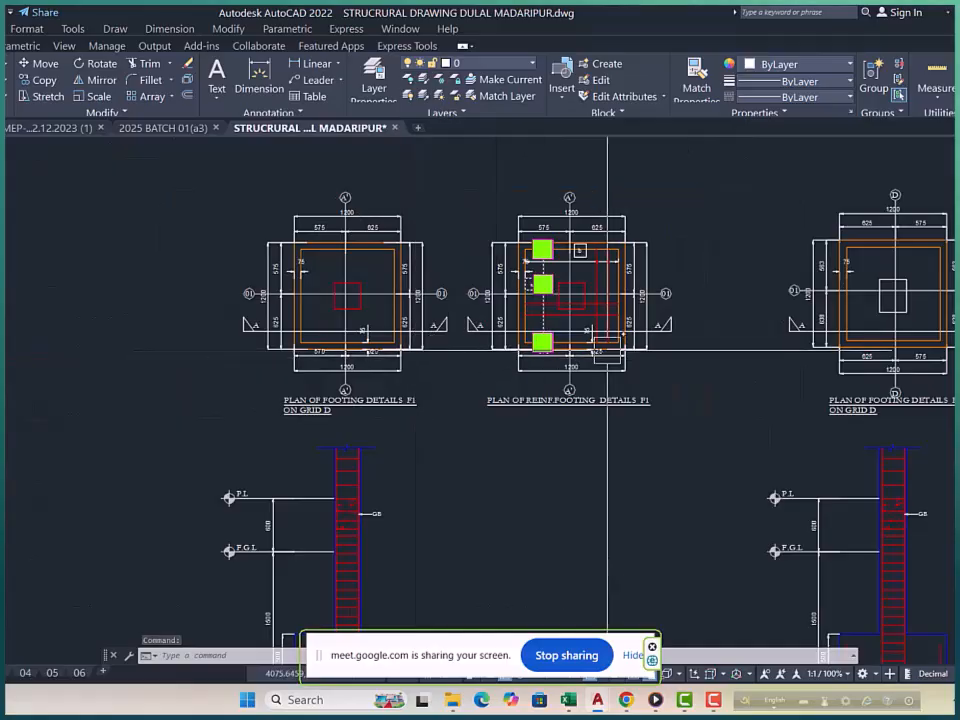
{"action": "middle_click_drag", "start_coordinate": [640, 340], "coordinate": [464, 334]}
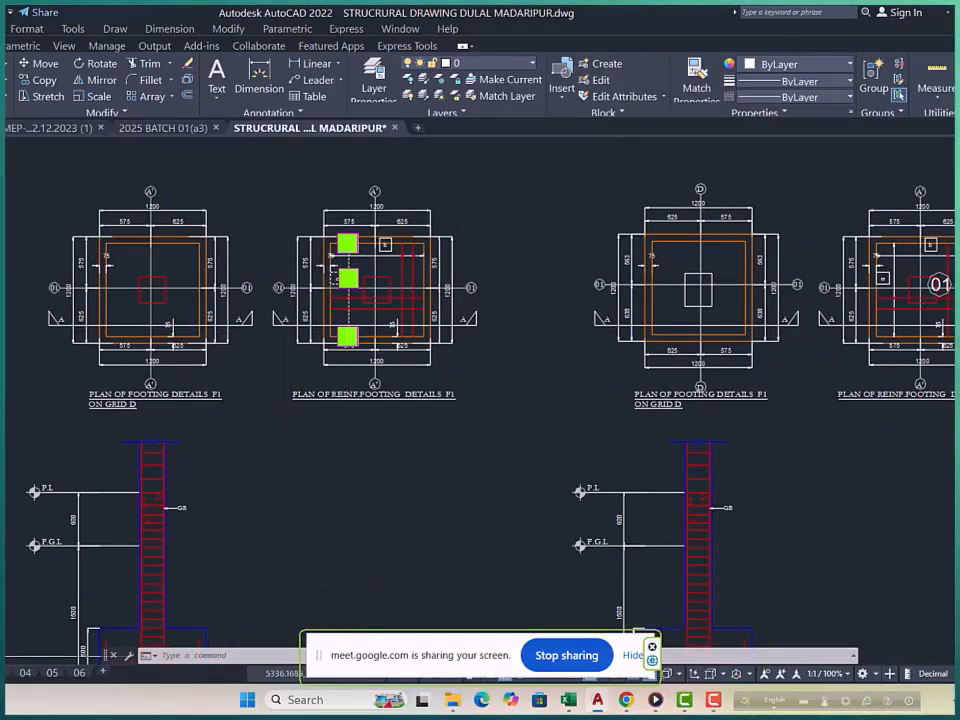
Open layout 03 and review its footing schedule, F1 footing plans and footing section.
{"action": "left_click", "coordinate": [7, 673]}
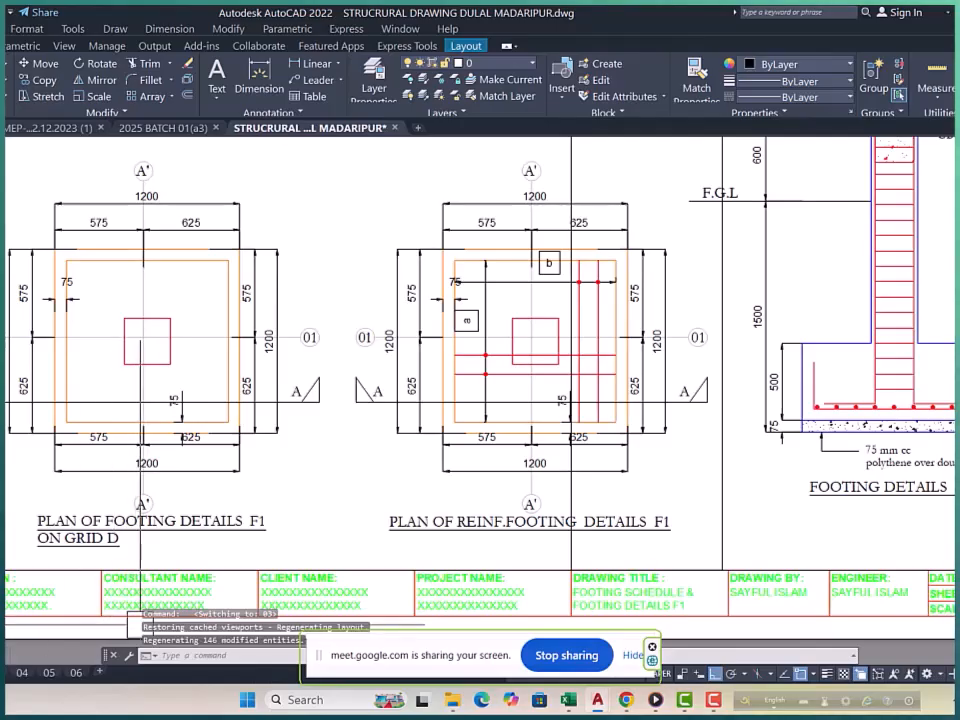
{"action": "scroll", "coordinate": [392, 436], "scroll_direction": "down", "scroll_amount": 4}
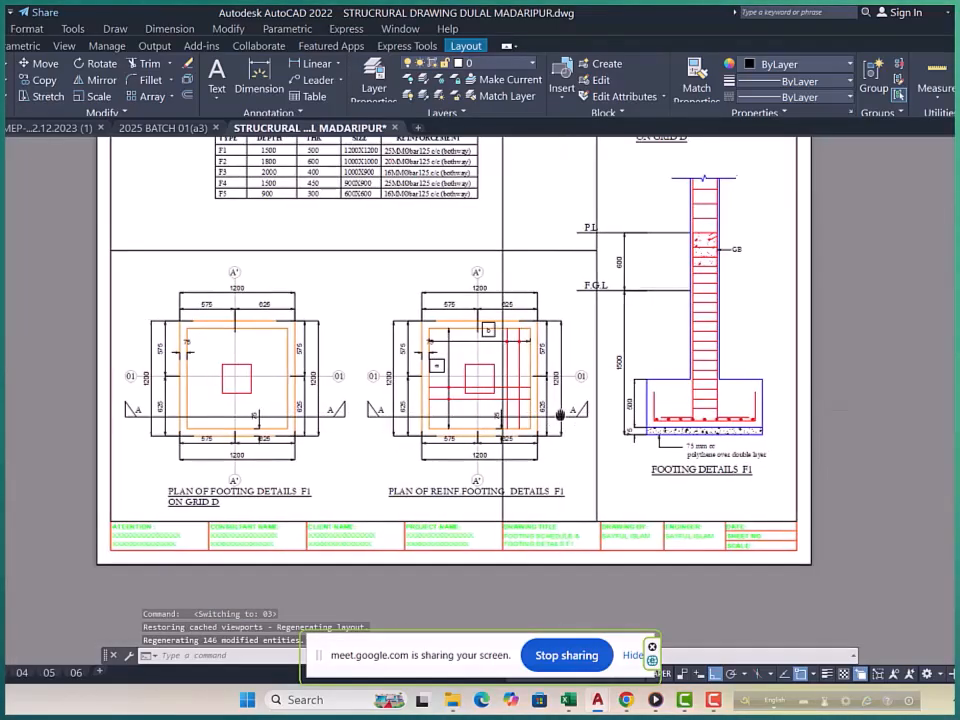
{"action": "scroll", "coordinate": [540, 438], "scroll_direction": "up", "scroll_amount": 2}
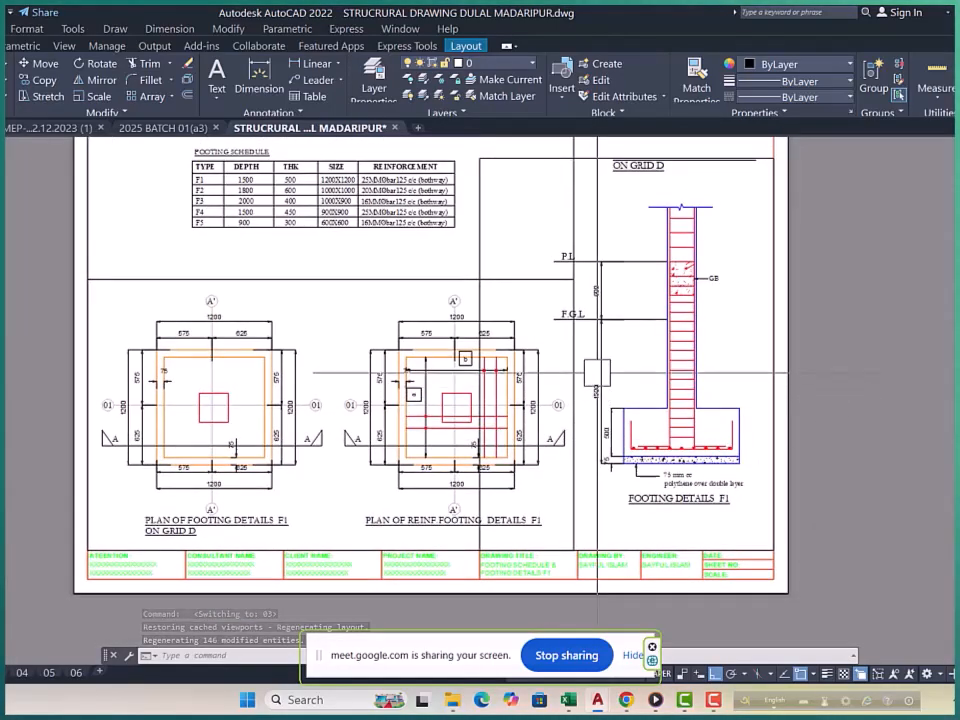
{"action": "scroll", "coordinate": [598, 240], "scroll_direction": "up", "scroll_amount": 4}
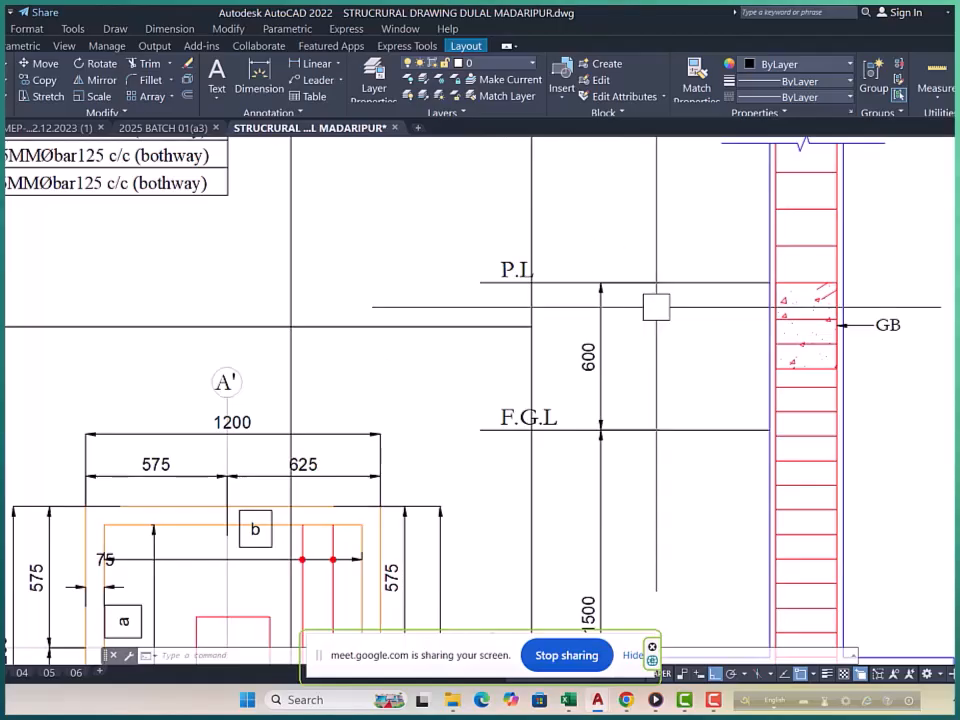
{"action": "key", "text": "Escape"}
{"action": "key", "text": "Escape"}
{"action": "middle_click_drag", "start_coordinate": [785, 338], "coordinate": [720, 335]}
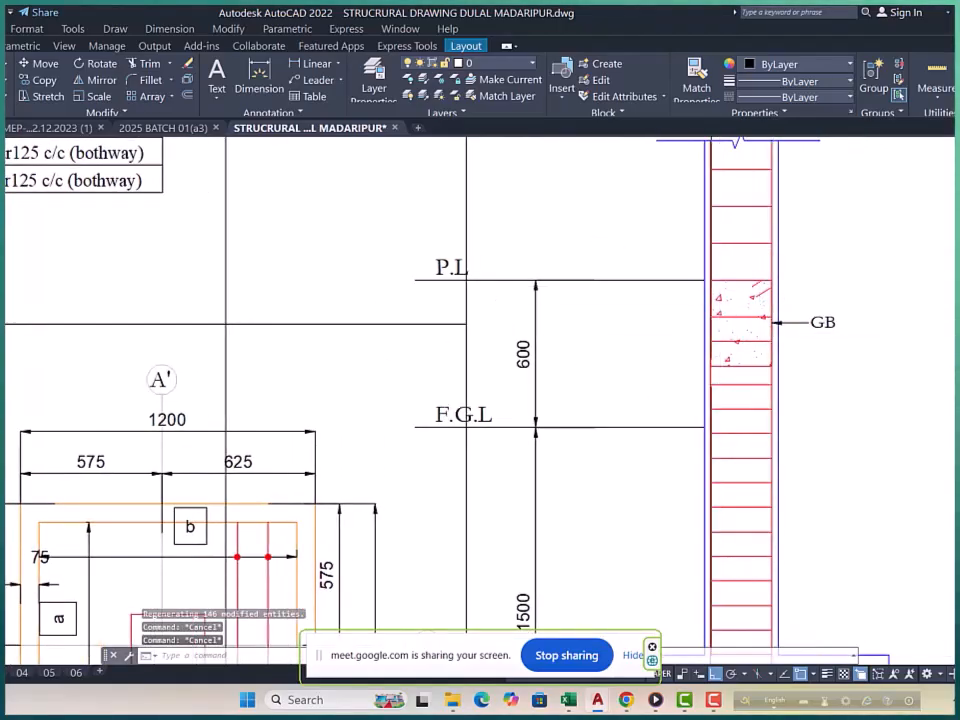
{"action": "scroll", "coordinate": [422, 426], "scroll_direction": "down", "scroll_amount": 7}
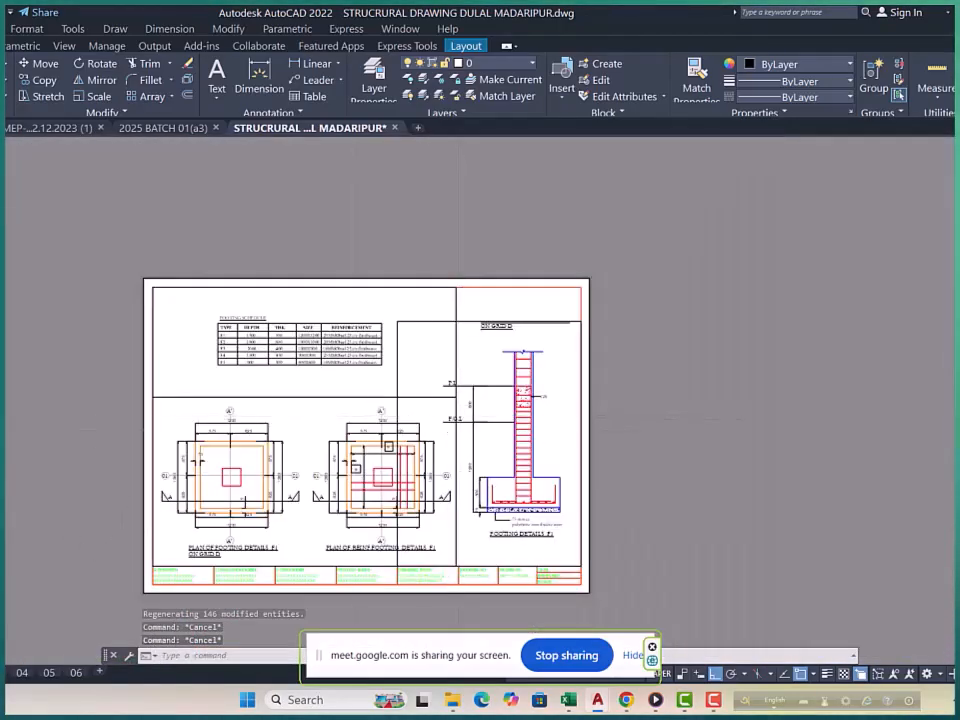
{"action": "scroll", "coordinate": [328, 330], "scroll_direction": "up", "scroll_amount": 6}
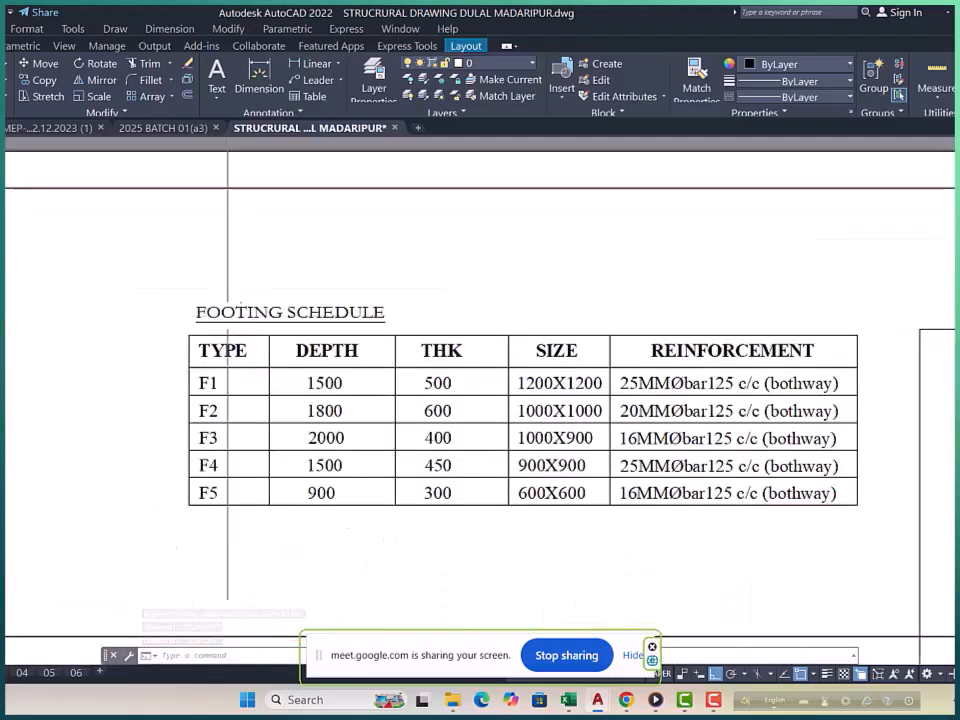
{"action": "scroll", "coordinate": [330, 340], "scroll_direction": "down", "scroll_amount": 2}
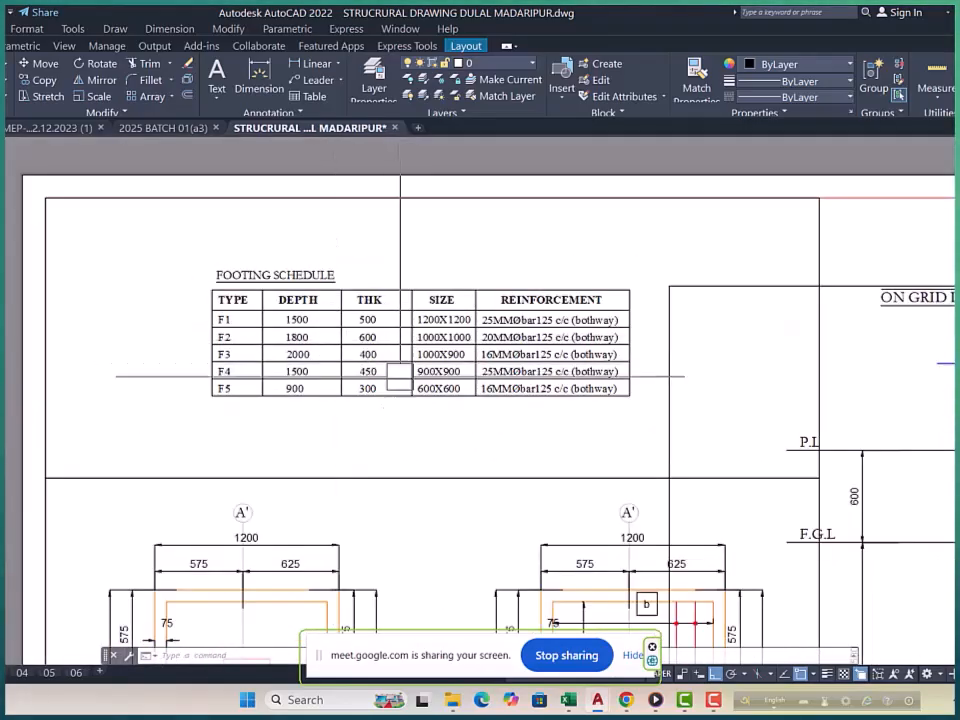
{"action": "scroll", "coordinate": [400, 378], "scroll_direction": "down", "scroll_amount": 2}
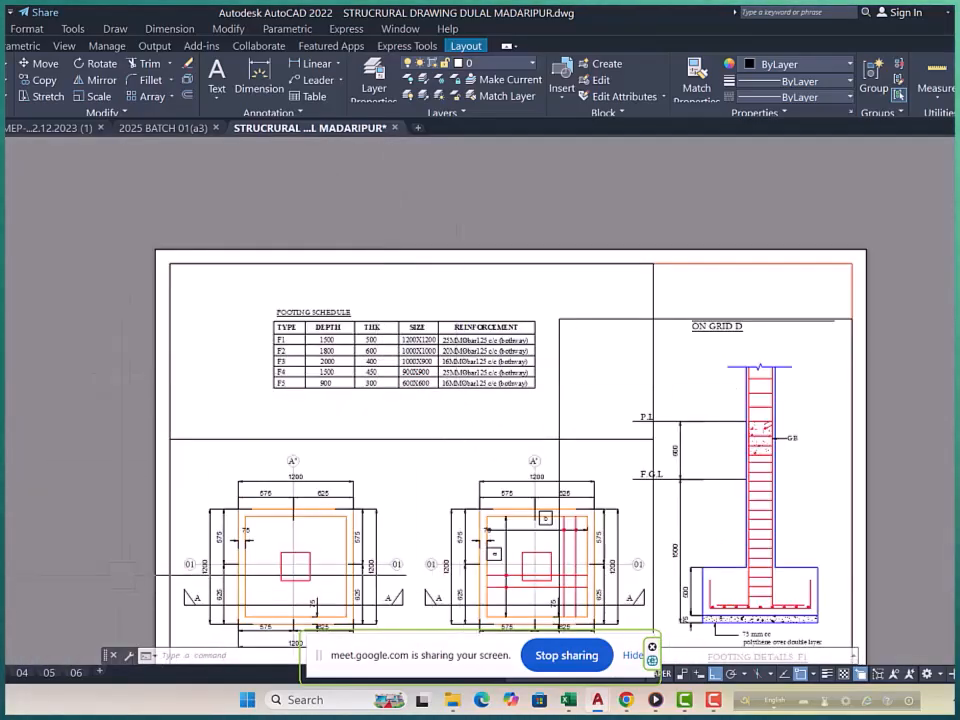
Return to model space and erase the stray D grid bubble above the right-hand footing plans.
{"action": "key", "text": "ctrl+Page_Up"}
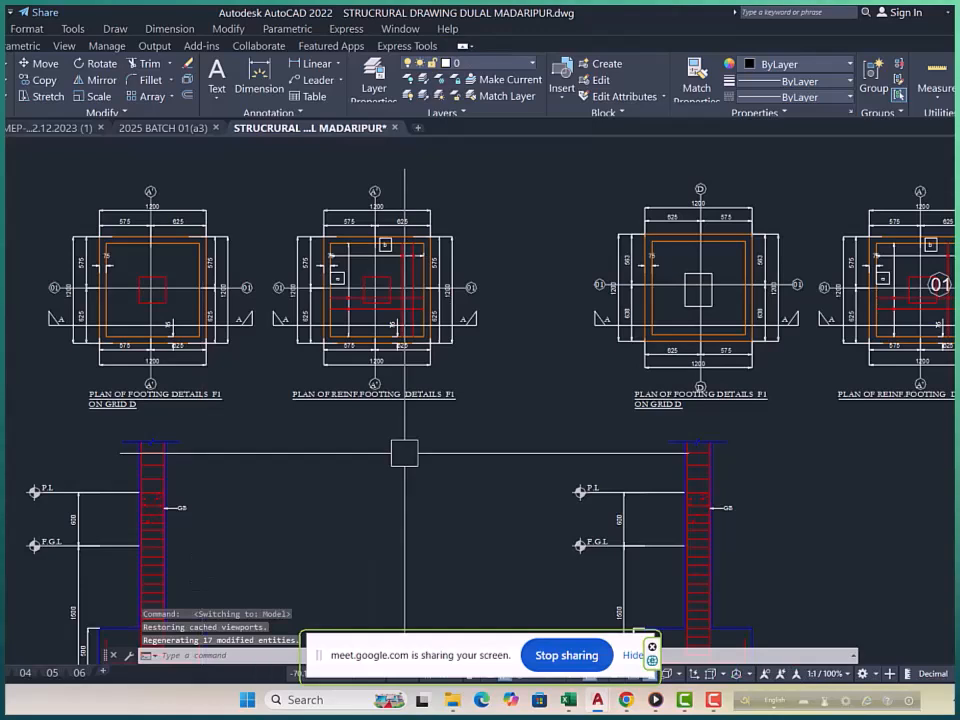
{"action": "scroll", "coordinate": [448, 399], "scroll_direction": "down", "scroll_amount": 2}
{"action": "middle_click_drag", "start_coordinate": [448, 399], "coordinate": [440, 427]}
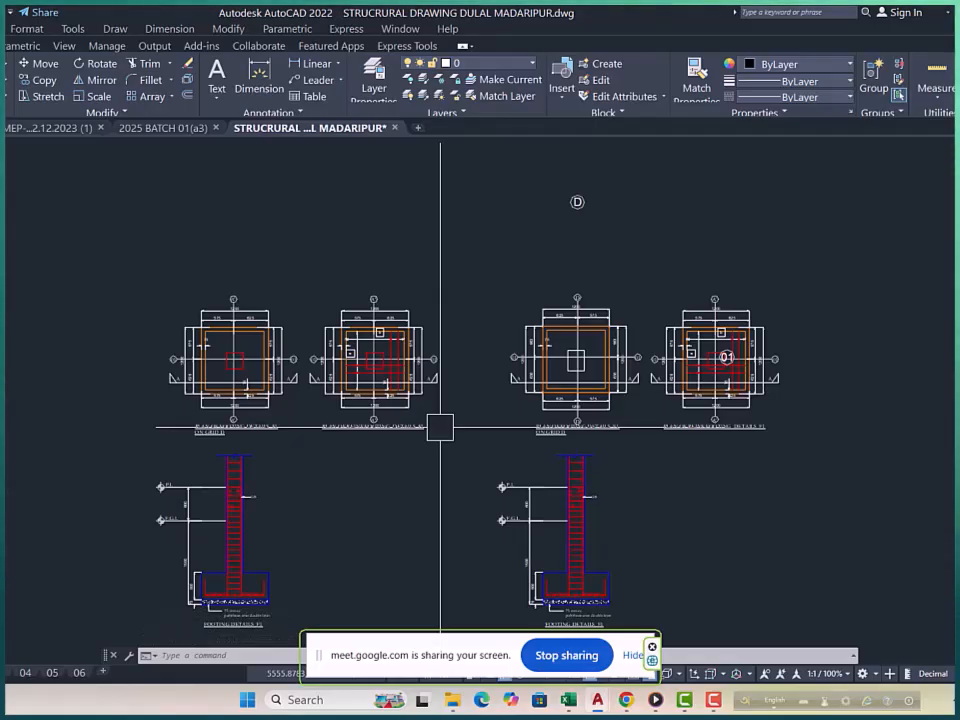
{"action": "scroll", "coordinate": [440, 427], "scroll_direction": "down", "scroll_amount": 6}
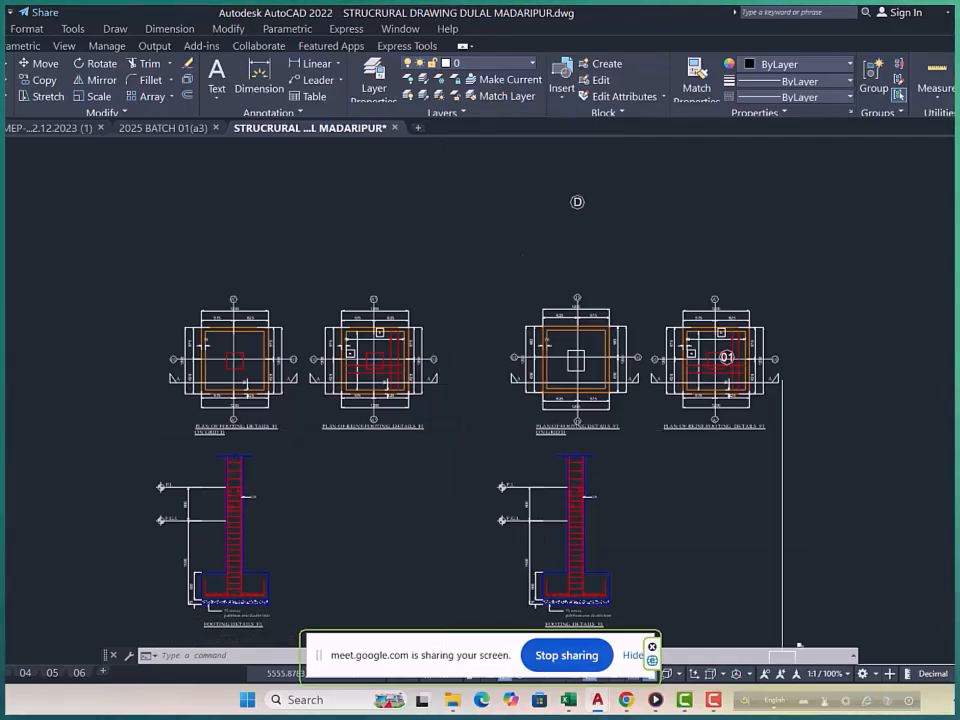
{"action": "scroll", "coordinate": [487, 408], "scroll_direction": "up", "scroll_amount": 8}
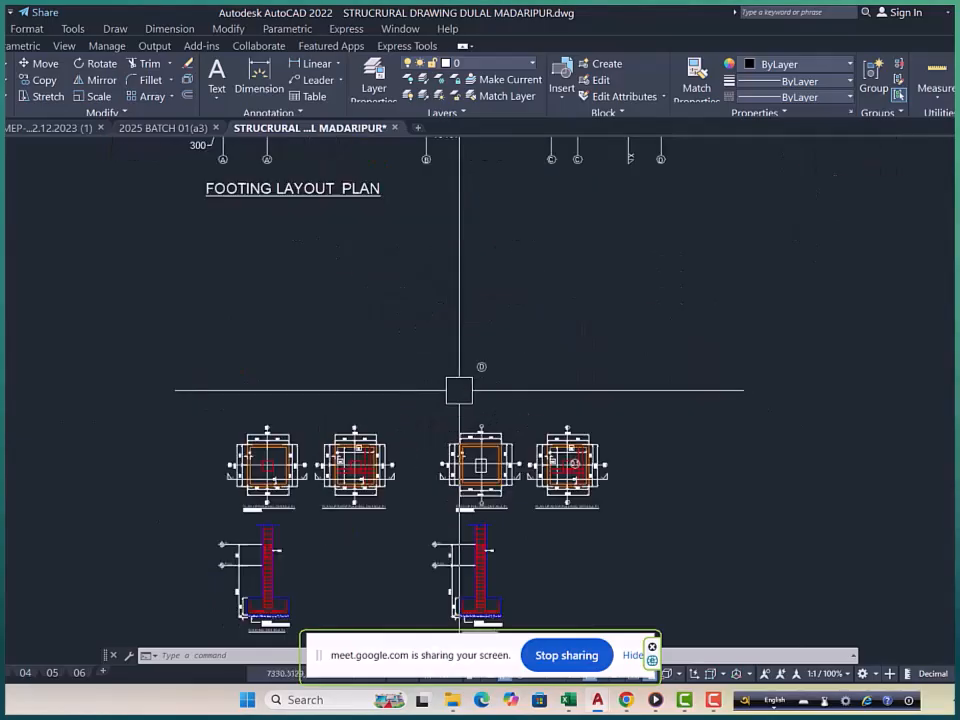
{"action": "left_click", "coordinate": [684, 426]}
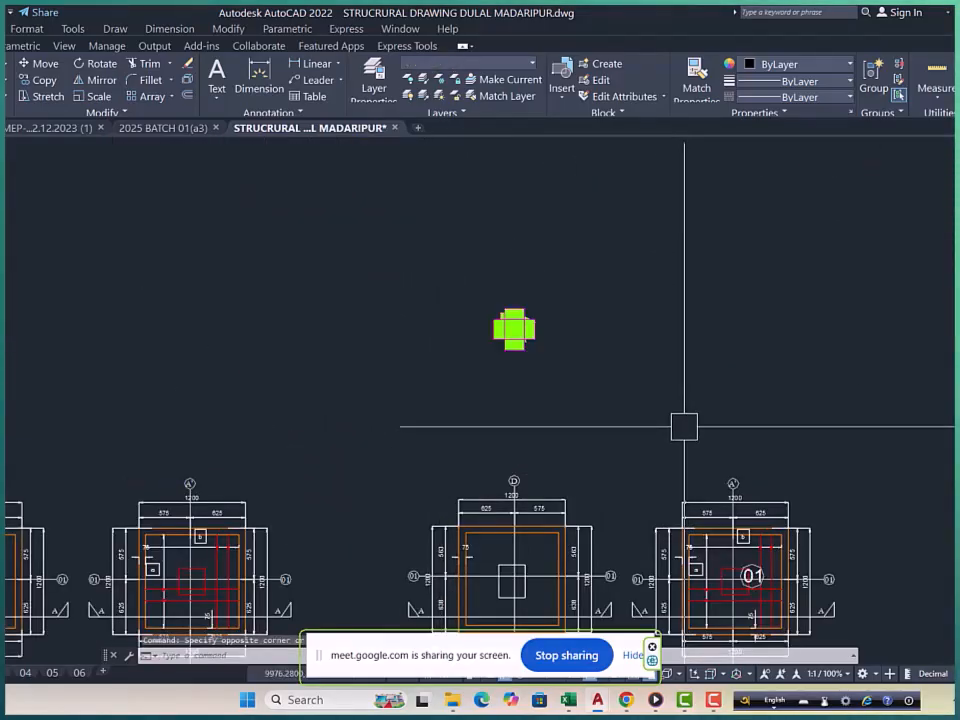
{"action": "type", "text": "e"}
{"action": "key", "text": "Return"}
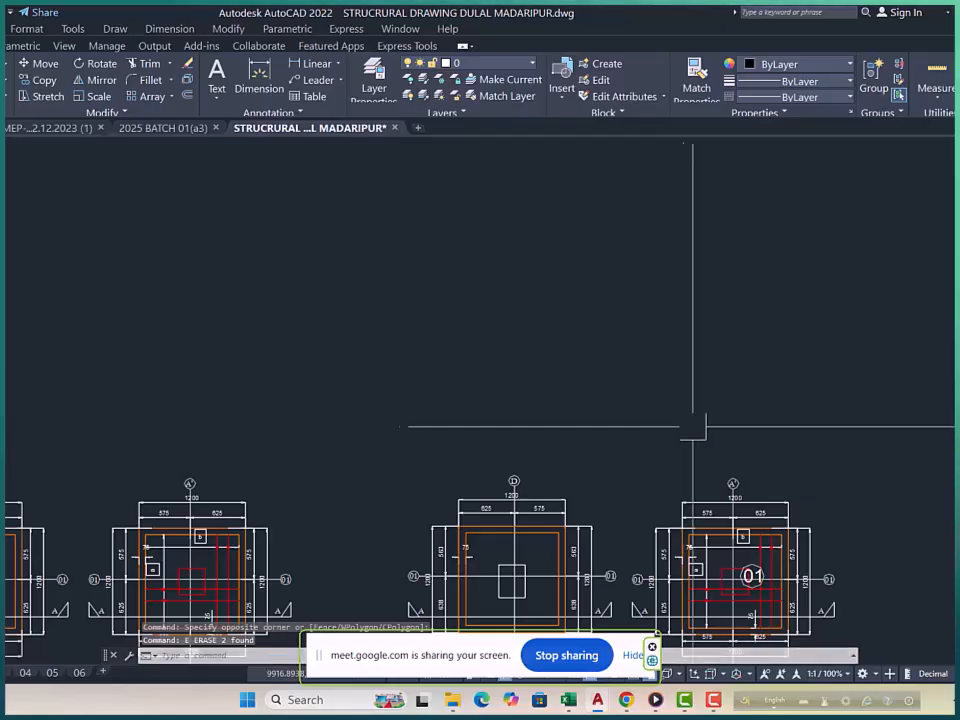
{"action": "scroll", "coordinate": [392, 498], "scroll_direction": "down", "scroll_amount": 8}
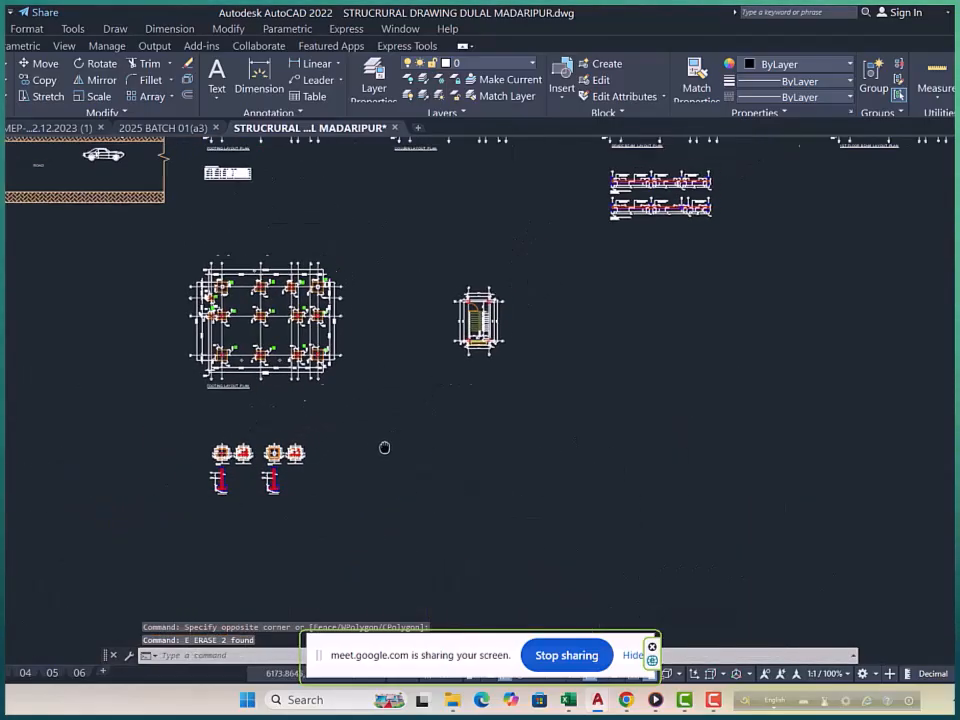
{"action": "scroll", "coordinate": [450, 326], "scroll_direction": "up", "scroll_amount": 2}
{"action": "scroll", "coordinate": [386, 422], "scroll_direction": "down", "scroll_amount": 4}
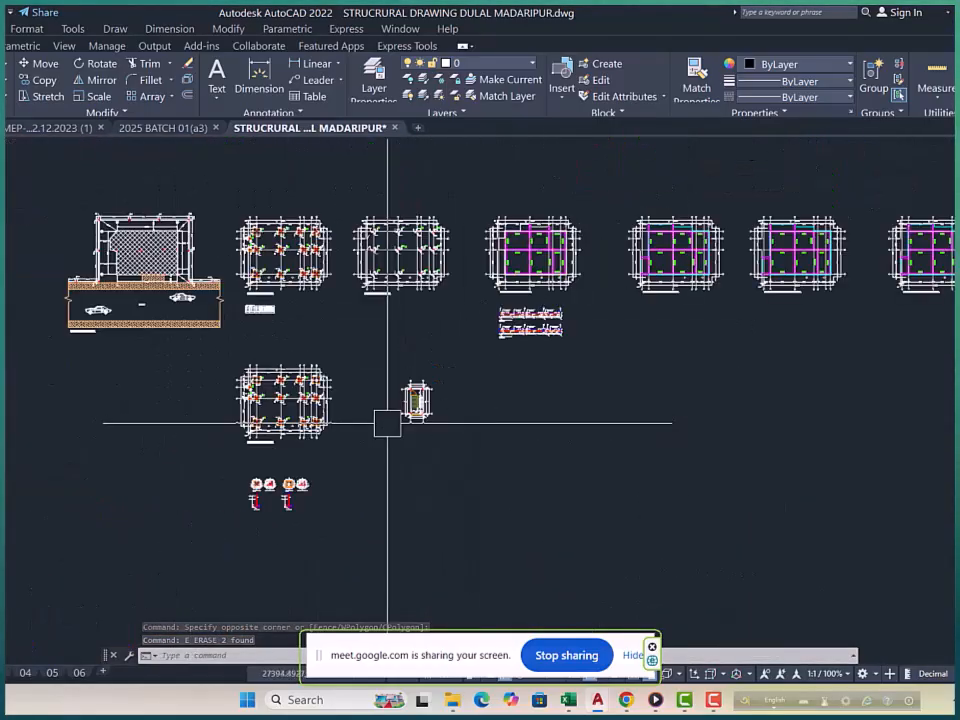
{"action": "middle_click_drag", "start_coordinate": [452, 381], "coordinate": [378, 396]}
{"action": "scroll", "coordinate": [374, 395], "scroll_direction": "down", "scroll_amount": 2}
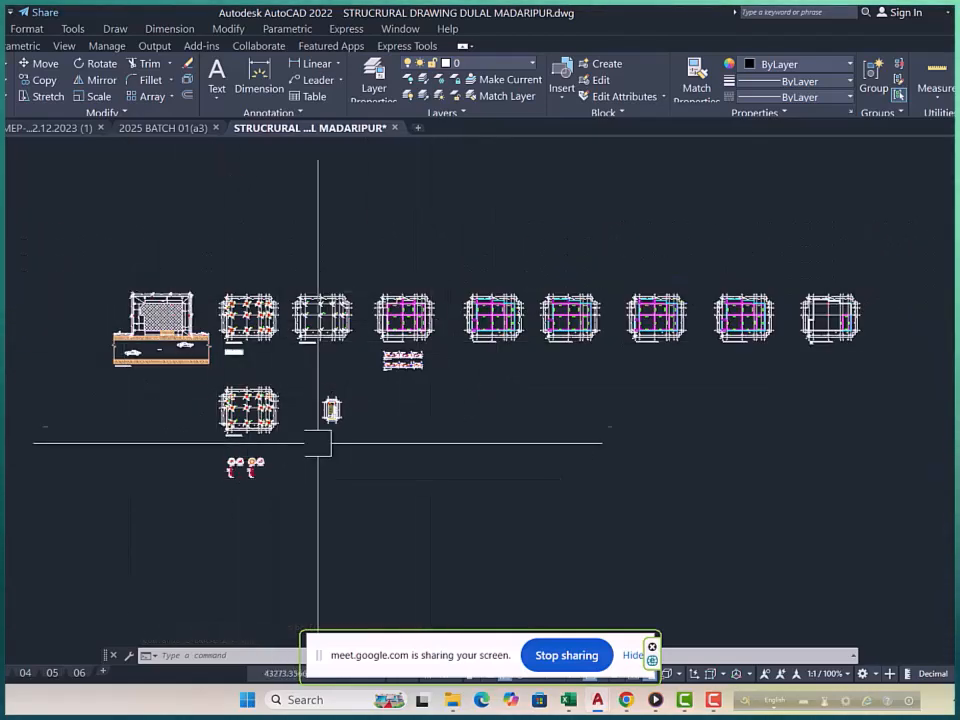
{"action": "scroll", "coordinate": [333, 396], "scroll_direction": "up", "scroll_amount": 5}
{"action": "scroll", "coordinate": [290, 417], "scroll_direction": "up", "scroll_amount": 2}
{"action": "left_click", "coordinate": [239, 352]}
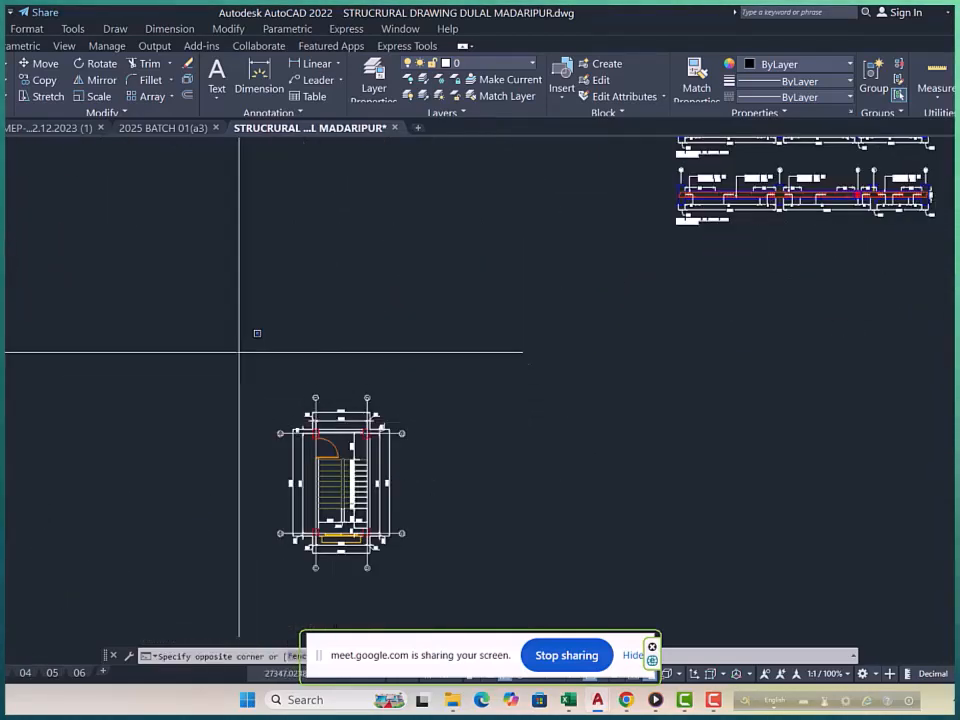
{"action": "scroll", "coordinate": [239, 352], "scroll_direction": "down", "scroll_amount": 3}
{"action": "left_click", "coordinate": [400, 515]}
{"action": "scroll", "coordinate": [425, 480], "scroll_direction": "down", "scroll_amount": 2}
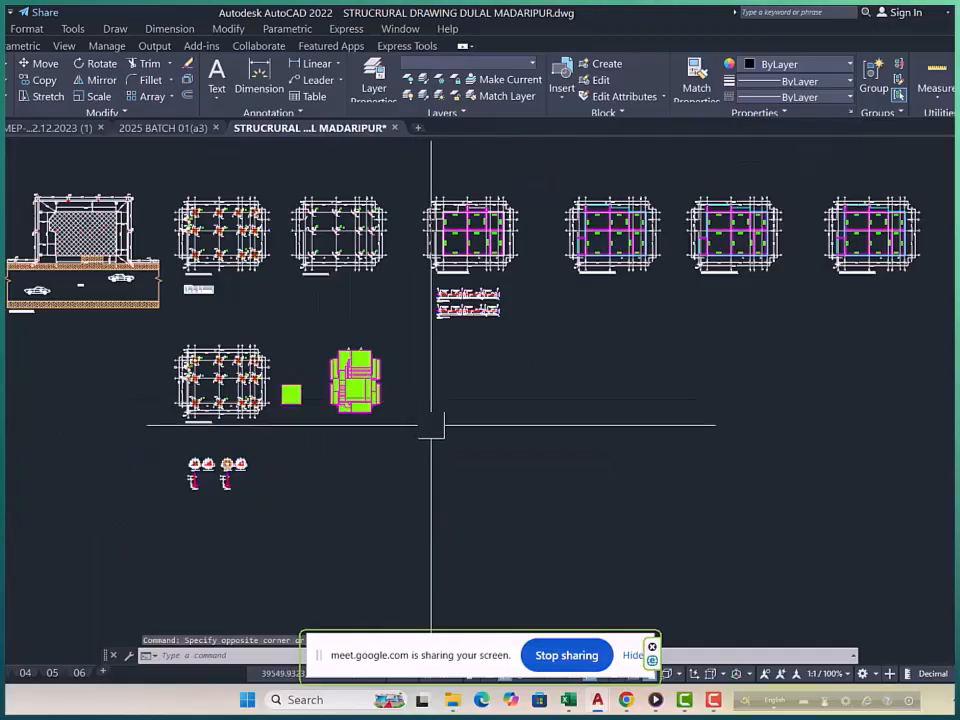
{"action": "key", "text": "Escape"}
{"action": "middle_click_drag", "start_coordinate": [472, 419], "coordinate": [456, 430]}
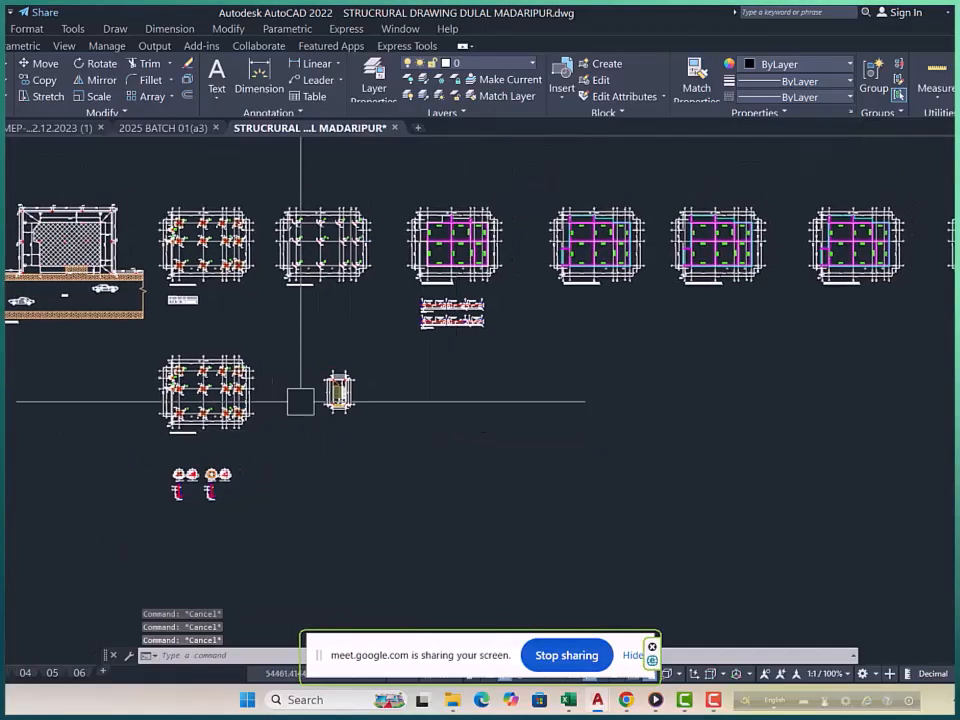
Examine the master layout plan, checking its boundary dimensions, hatched building footprint and road area.
{"action": "scroll", "coordinate": [32, 240], "scroll_direction": "up", "scroll_amount": 6}
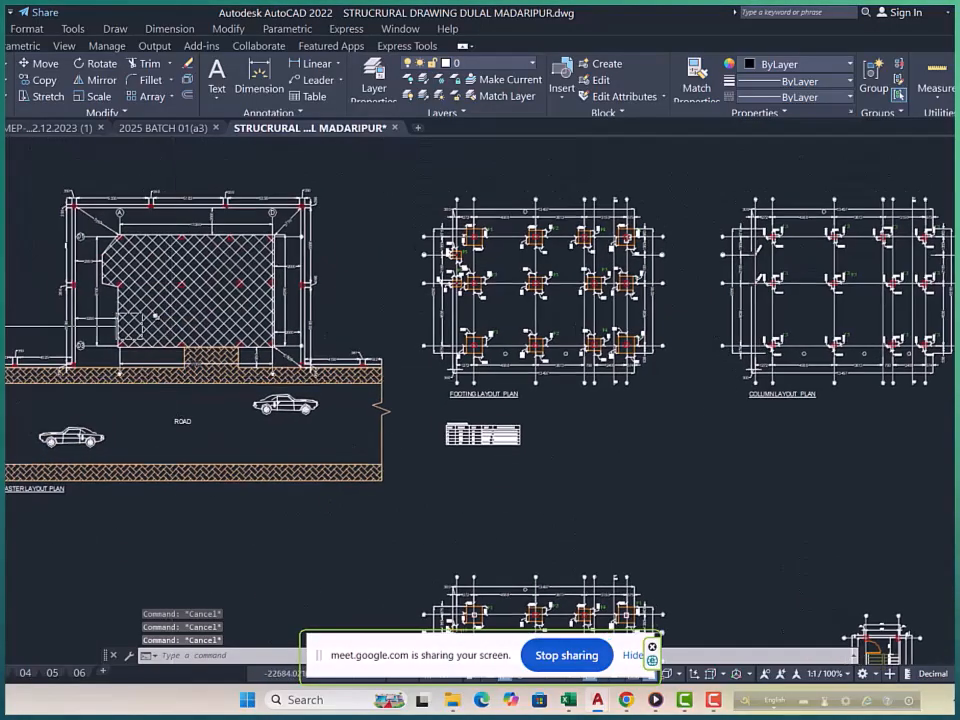
{"action": "scroll", "coordinate": [43, 263], "scroll_direction": "up", "scroll_amount": 2}
{"action": "middle_click_drag", "start_coordinate": [169, 302], "coordinate": [172, 383]}
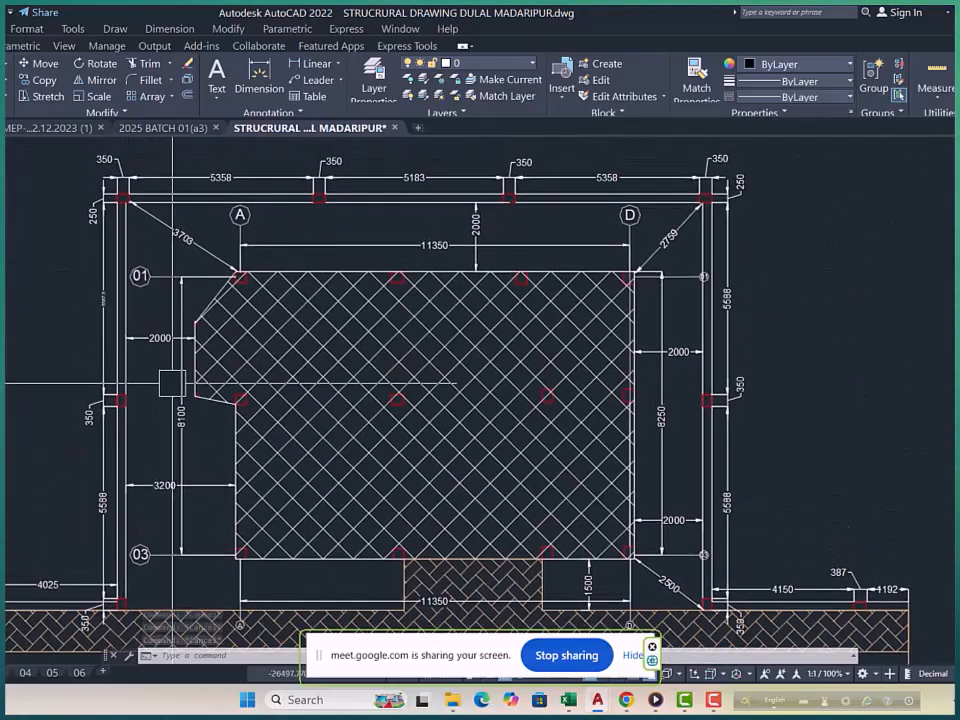
{"action": "mouse_move", "coordinate": [441, 357]}
{"action": "middle_mouse_down"}
{"action": "mouse_move", "coordinate": [133, 339]}
{"action": "mouse_move", "coordinate": [141, 225]}
{"action": "middle_mouse_up"}
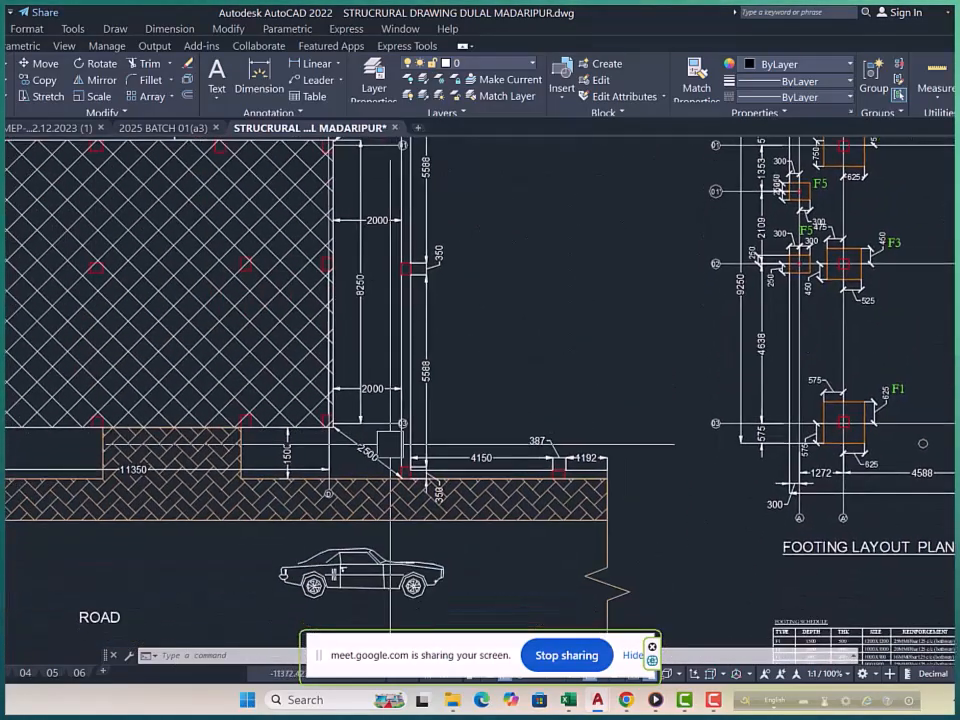
{"action": "scroll", "coordinate": [428, 460], "scroll_direction": "down", "scroll_amount": 2}
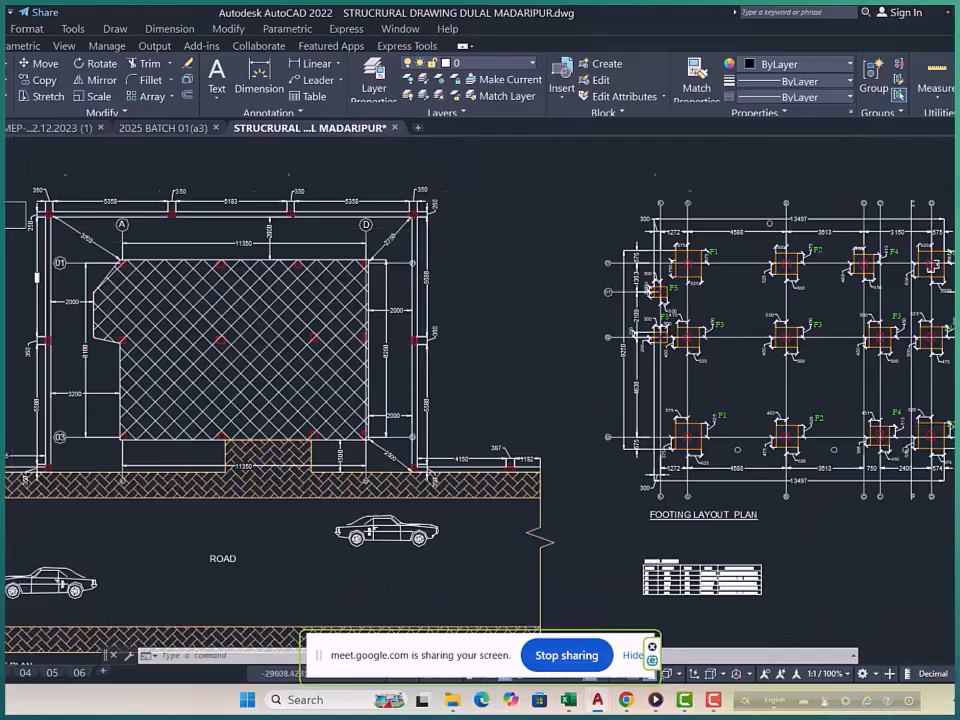
{"action": "scroll", "coordinate": [14, 214], "scroll_direction": "up", "scroll_amount": 4}
{"action": "middle_click_drag", "start_coordinate": [156, 221], "coordinate": [195, 299]}
{"action": "mouse_move", "coordinate": [412, 360]}
{"action": "middle_mouse_down"}
{"action": "mouse_move", "coordinate": [387, 364]}
{"action": "mouse_move", "coordinate": [205, 257]}
{"action": "middle_mouse_up"}
{"action": "mouse_move", "coordinate": [182, 428]}
{"action": "middle_mouse_down"}
{"action": "mouse_move", "coordinate": [240, 388]}
{"action": "mouse_move", "coordinate": [314, 267]}
{"action": "middle_mouse_up"}
{"action": "middle_click_drag", "start_coordinate": [255, 446], "coordinate": [280, 270]}
{"action": "middle_click_drag", "start_coordinate": [80, 428], "coordinate": [240, 313]}
{"action": "scroll", "coordinate": [215, 335], "scroll_direction": "down", "scroll_amount": 2}
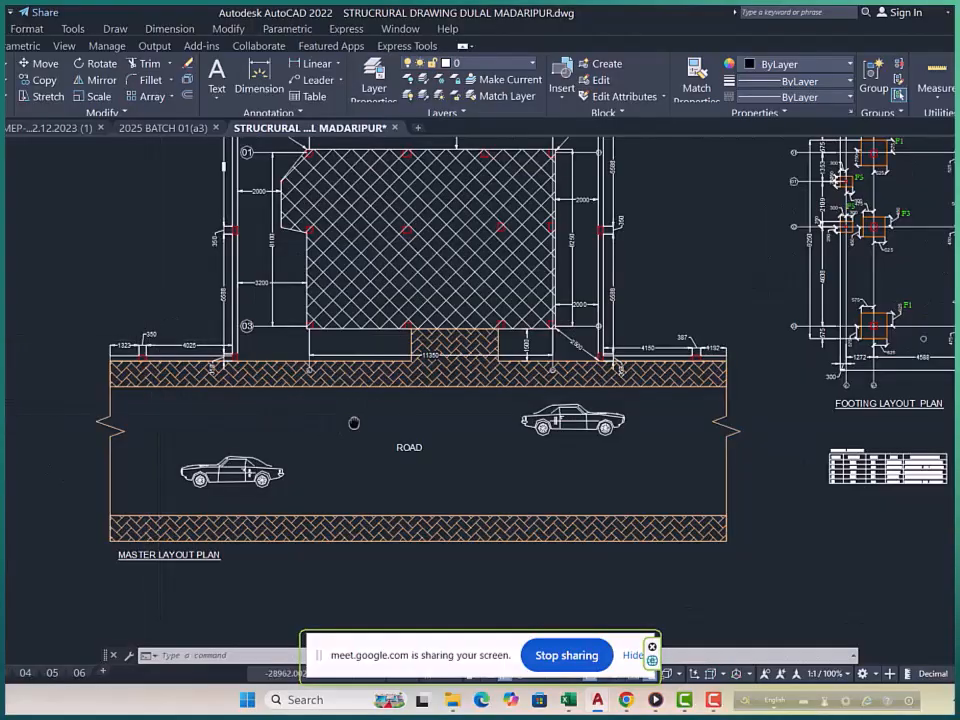
Examine the footing layout plan and the grid dimensions of the floor beam plan with the FB beam labels.
{"action": "middle_click_drag", "start_coordinate": [353, 423], "coordinate": [197, 428]}
{"action": "middle_click_drag", "start_coordinate": [547, 391], "coordinate": [275, 447]}
{"action": "scroll", "coordinate": [521, 360], "scroll_direction": "up", "scroll_amount": 2}
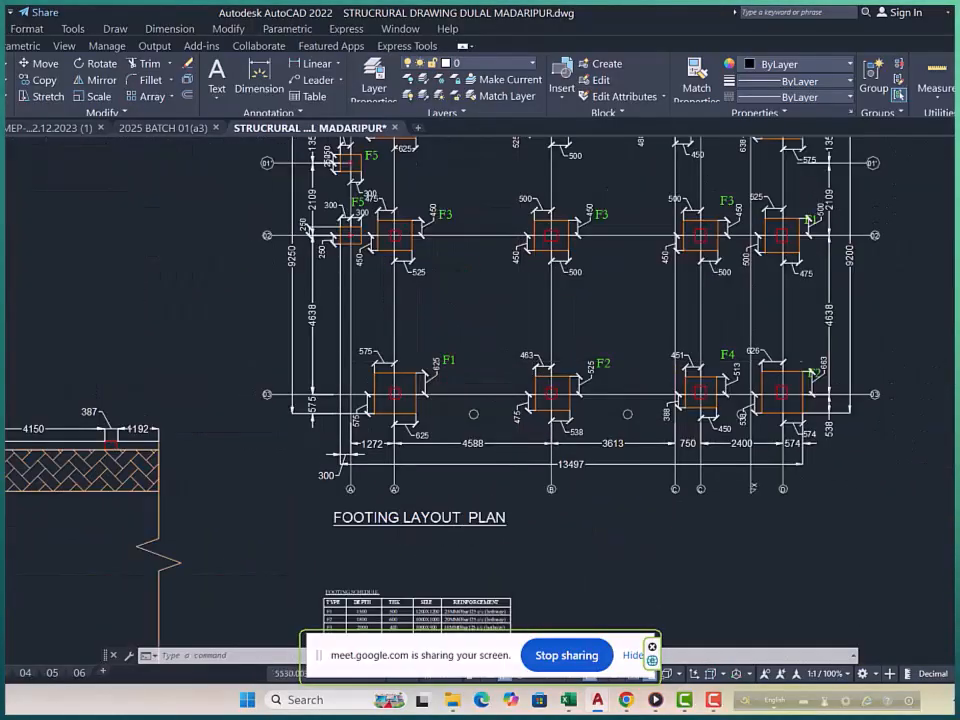
{"action": "scroll", "coordinate": [483, 366], "scroll_direction": "up", "scroll_amount": 2}
{"action": "scroll", "coordinate": [352, 378], "scroll_direction": "down", "scroll_amount": 2}
{"action": "mouse_move", "coordinate": [789, 382]}
{"action": "middle_mouse_down"}
{"action": "mouse_move", "coordinate": [596, 388]}
{"action": "mouse_move", "coordinate": [440, 340]}
{"action": "mouse_move", "coordinate": [611, 374]}
{"action": "mouse_move", "coordinate": [351, 366]}
{"action": "middle_mouse_up"}
{"action": "scroll", "coordinate": [438, 340], "scroll_direction": "down", "scroll_amount": 2}
{"action": "middle_click_drag", "start_coordinate": [677, 334], "coordinate": [338, 370]}
{"action": "scroll", "coordinate": [484, 261], "scroll_direction": "up", "scroll_amount": 4}
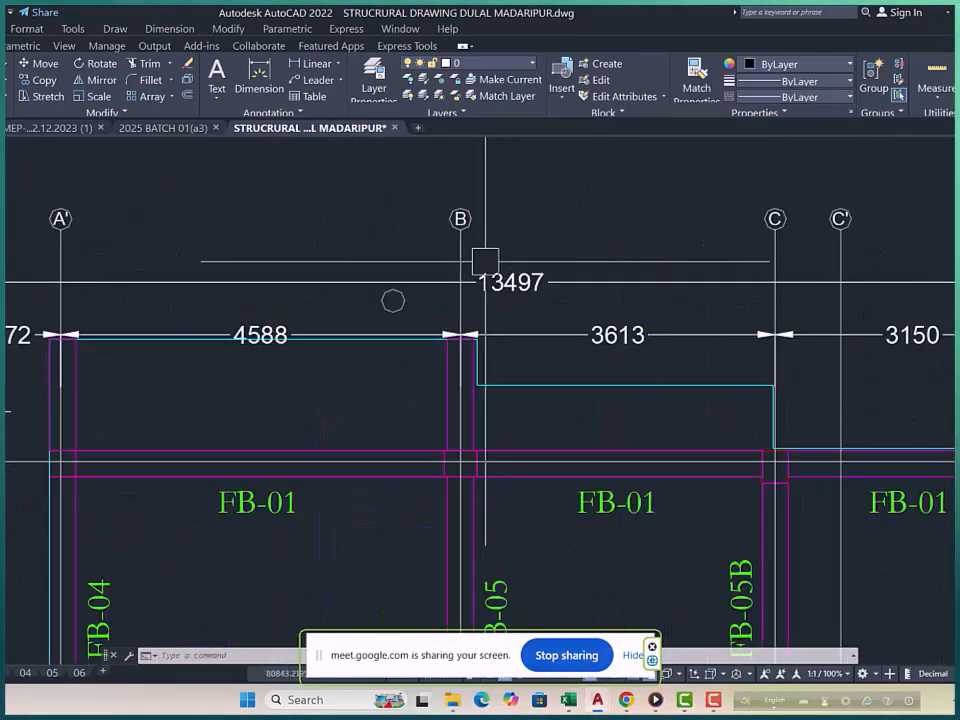
Examine the remaining floor beam layout plans through to the stair top floor beam plan with its RB beam labels.
{"action": "scroll", "coordinate": [390, 277], "scroll_direction": "down", "scroll_amount": 6}
{"action": "middle_click_drag", "start_coordinate": [568, 323], "coordinate": [368, 322]}
{"action": "scroll", "coordinate": [597, 321], "scroll_direction": "up", "scroll_amount": 4}
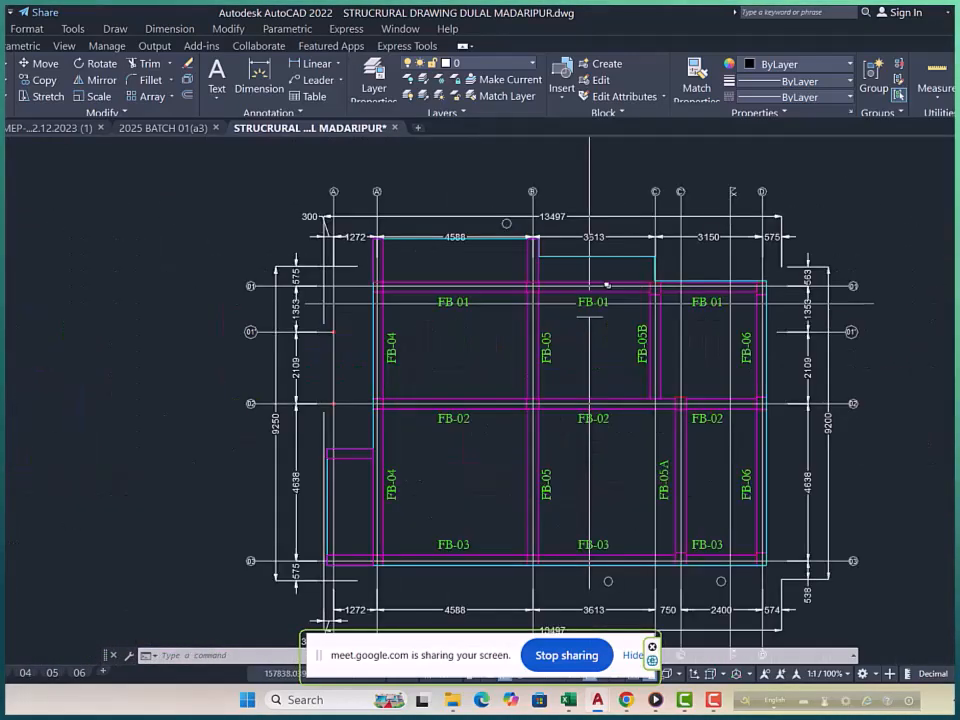
{"action": "scroll", "coordinate": [597, 321], "scroll_direction": "down", "scroll_amount": 3}
{"action": "middle_click_drag", "start_coordinate": [797, 330], "coordinate": [686, 336]}
{"action": "scroll", "coordinate": [700, 340], "scroll_direction": "up", "scroll_amount": 6}
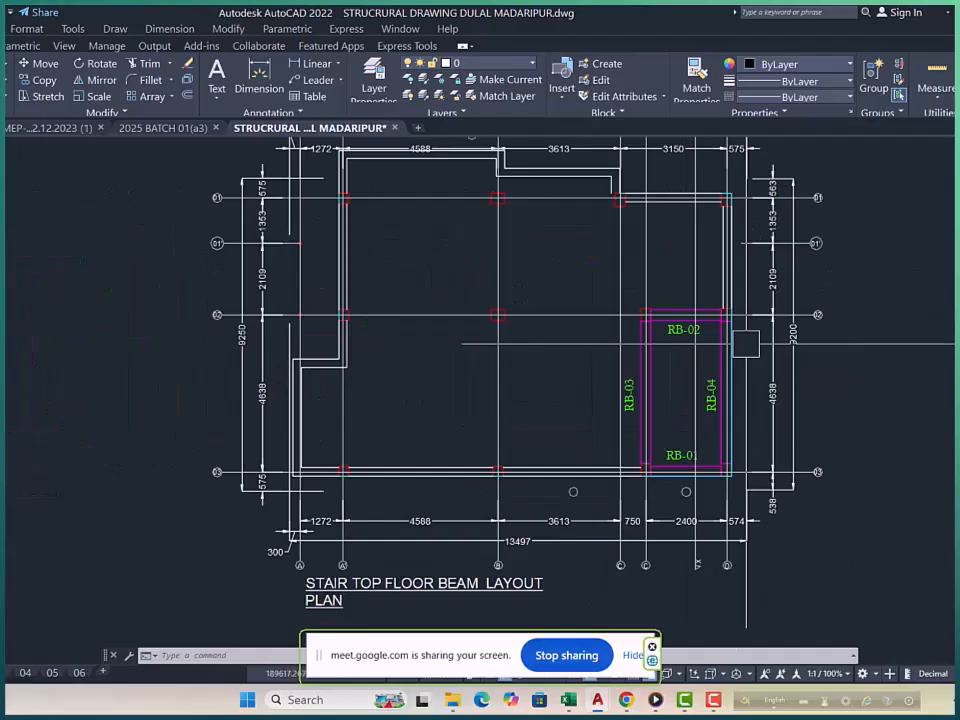
{"action": "scroll", "coordinate": [710, 342], "scroll_direction": "down", "scroll_amount": 5}
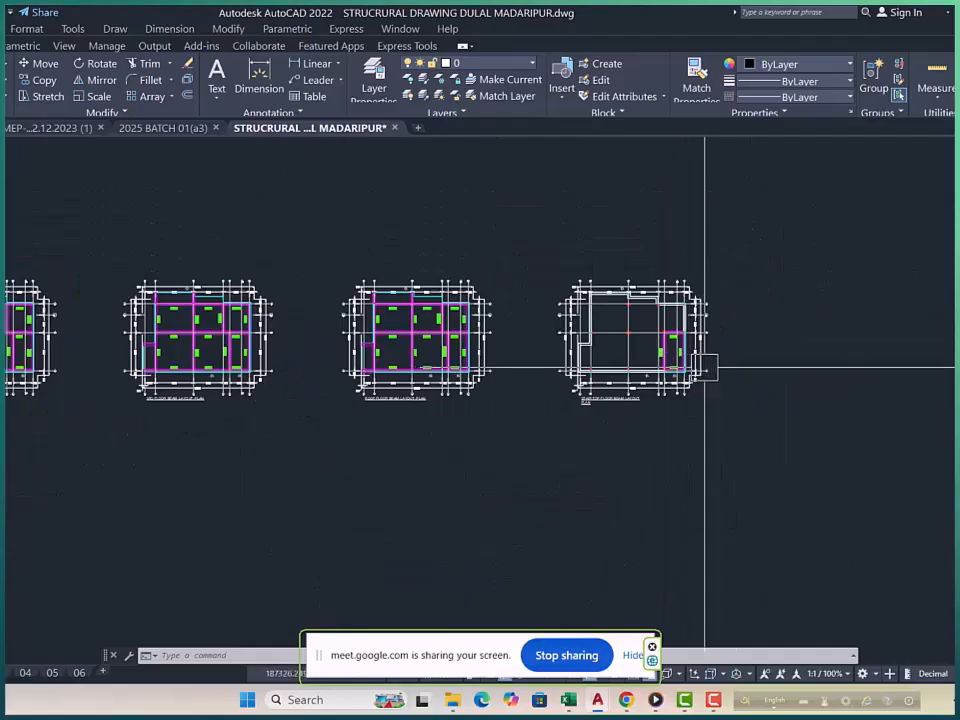
Hide the screen-sharing notice and examine the footing labels and offset dimensions in the duplicate footing layout plan beside the stair plan.
{"action": "left_click", "coordinate": [634, 656]}
{"action": "scroll", "coordinate": [306, 459], "scroll_direction": "down", "scroll_amount": 4}
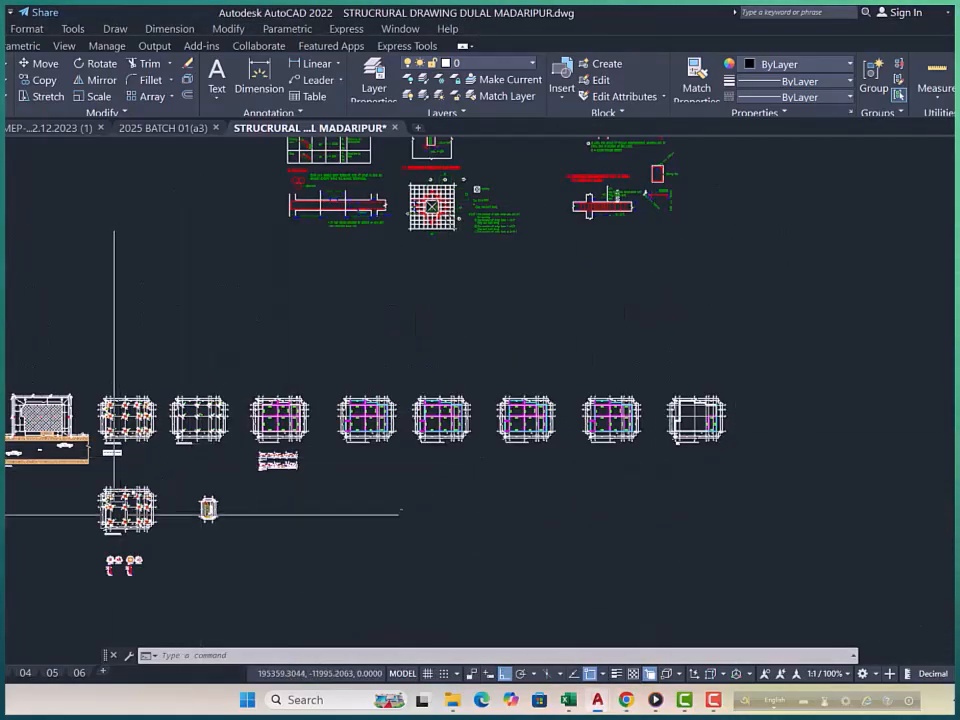
{"action": "scroll", "coordinate": [110, 517], "scroll_direction": "up", "scroll_amount": 6}
{"action": "scroll", "coordinate": [110, 517], "scroll_direction": "up", "scroll_amount": 5}
{"action": "scroll", "coordinate": [503, 489], "scroll_direction": "down", "scroll_amount": 7}
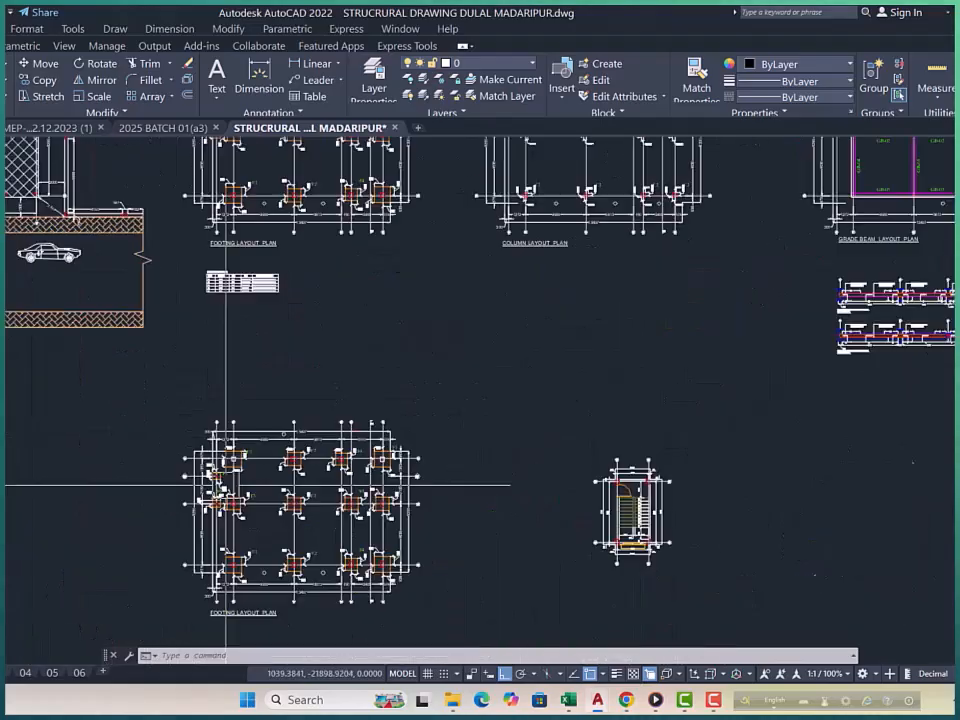
{"action": "scroll", "coordinate": [285, 467], "scroll_direction": "up", "scroll_amount": 8}
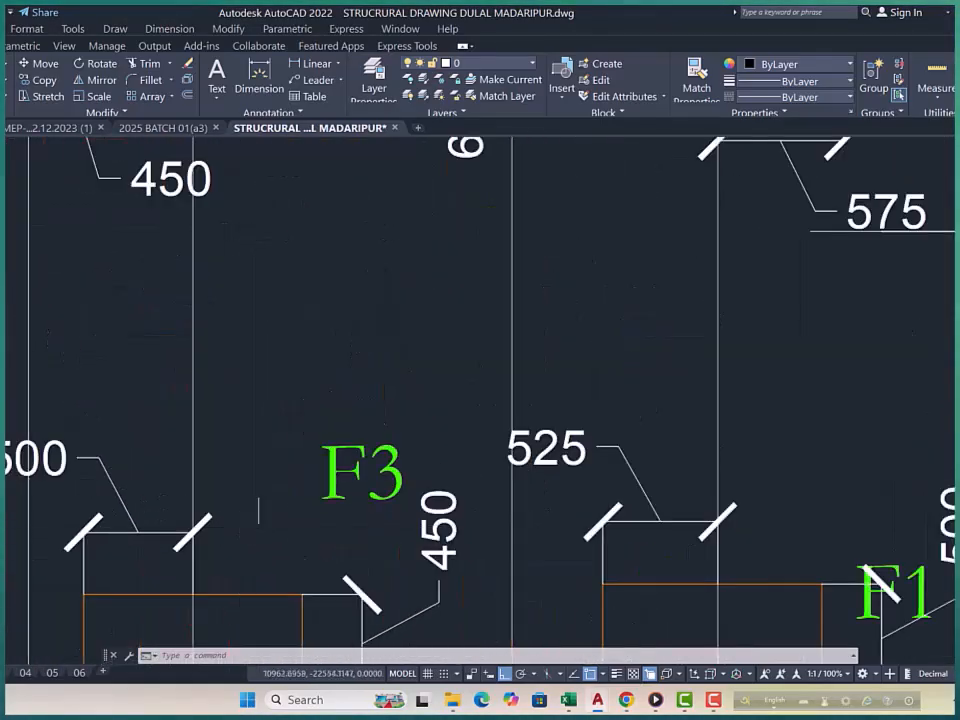
{"action": "scroll", "coordinate": [285, 467], "scroll_direction": "down", "scroll_amount": 8}
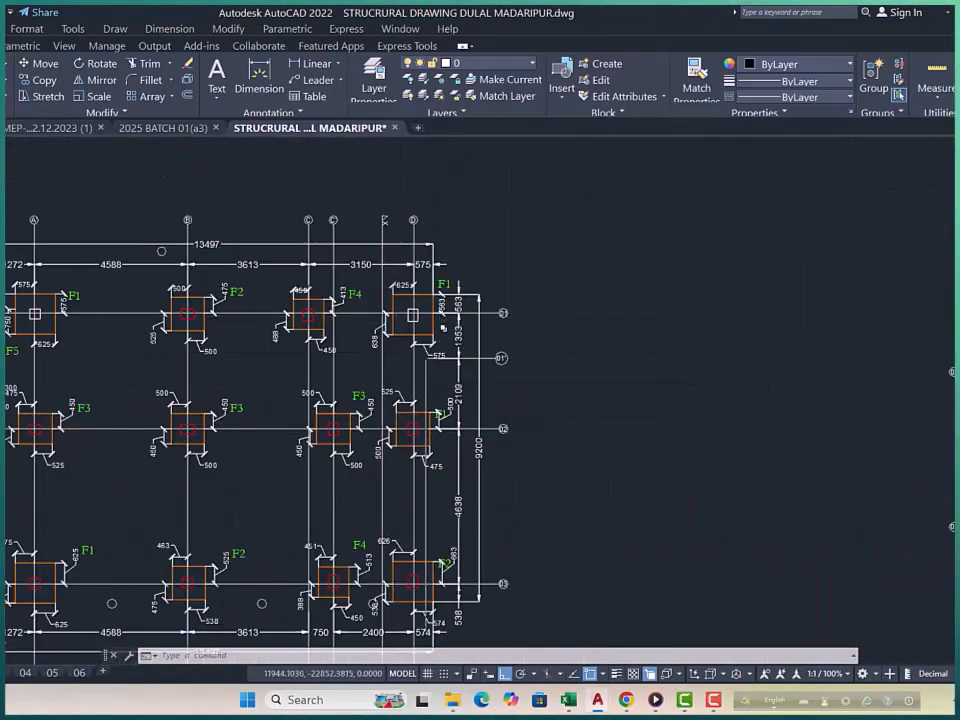
{"action": "middle_click_drag", "start_coordinate": [229, 389], "coordinate": [354, 389]}
{"action": "scroll", "coordinate": [147, 403], "scroll_direction": "up", "scroll_amount": 6}
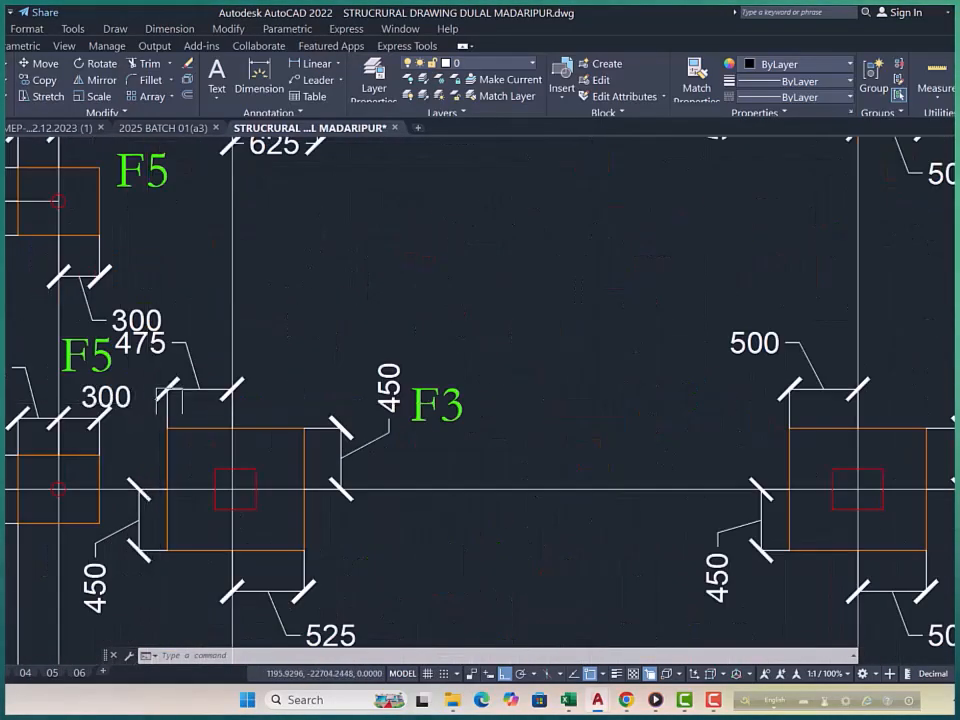